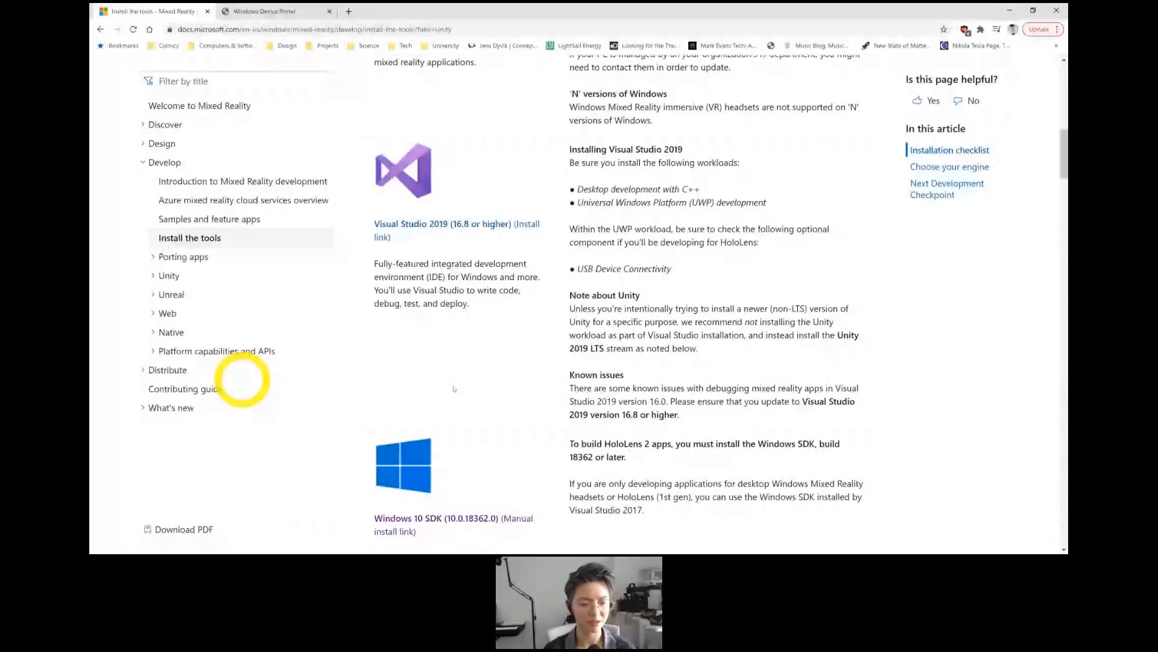
# Review the Installation checklist for Windows 10, Visual Studio 2019, the Windows 10 SDK and the HoloLens emulators.
pyautogui.scroll(4, 685, 328)
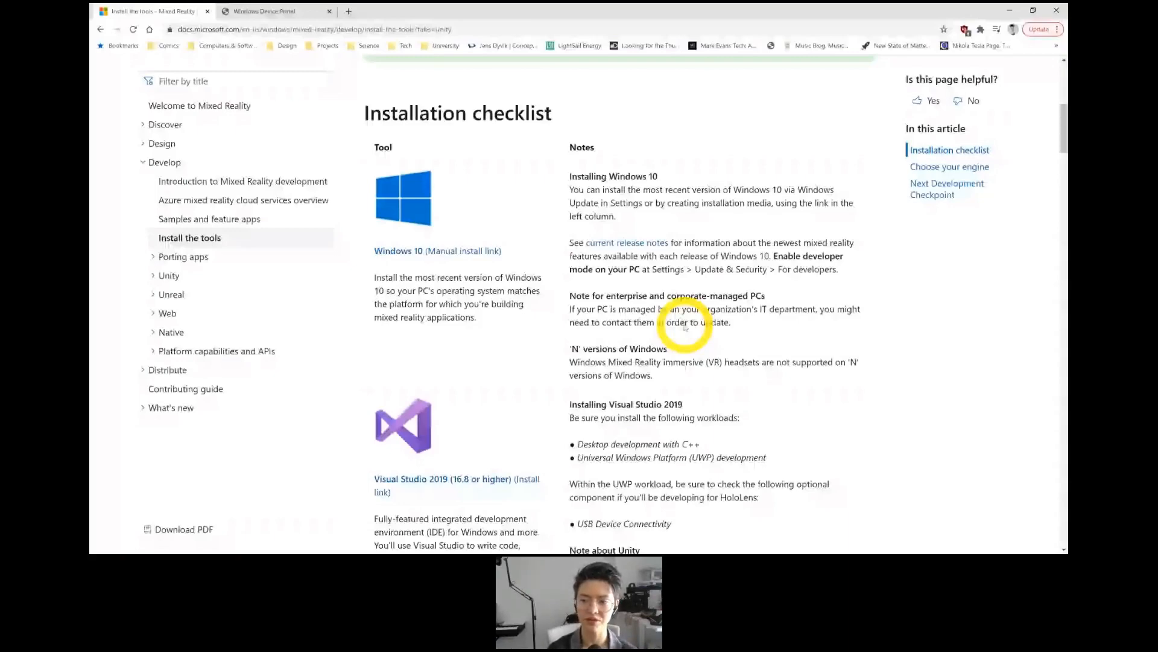
pyautogui.scroll(-1, 609, 252)
pyautogui.scroll(-2, 574, 452)
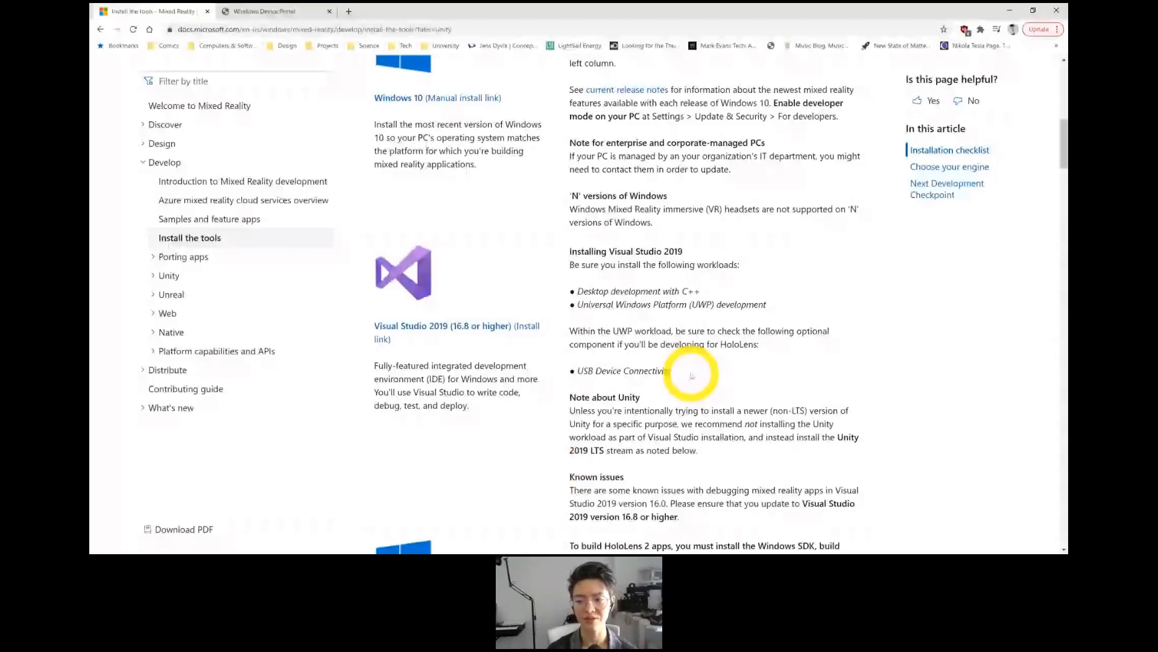
pyautogui.scroll(-4, 692, 375)
pyautogui.scroll(-1, 454, 349)
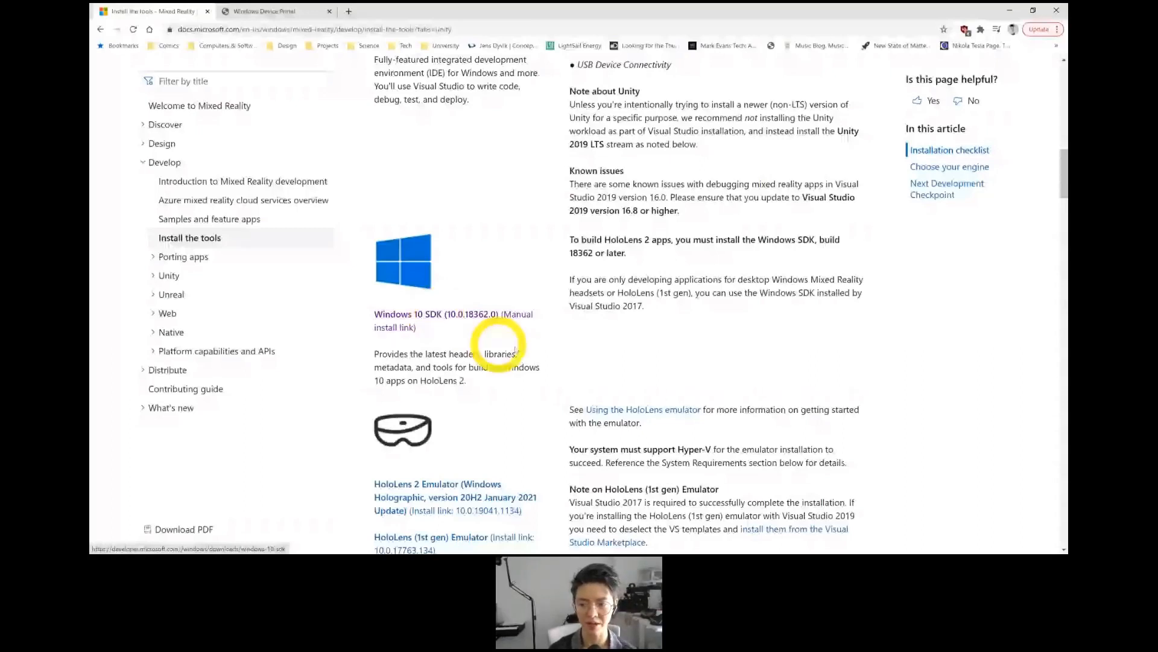
pyautogui.scroll(-3, 608, 321)
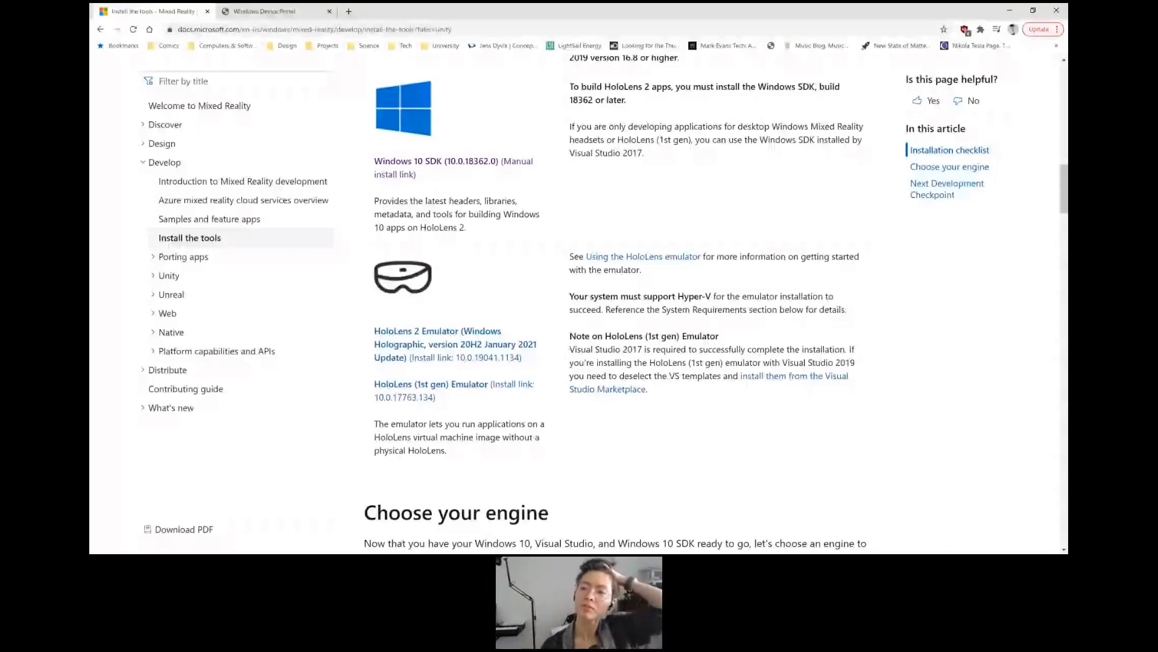
# Search Google in a new tab for "microsoft mixed reality toolkit" and open the microsoft/MixedRealityToolkit-Unity GitHub repository.
pyautogui.click(349, 11)
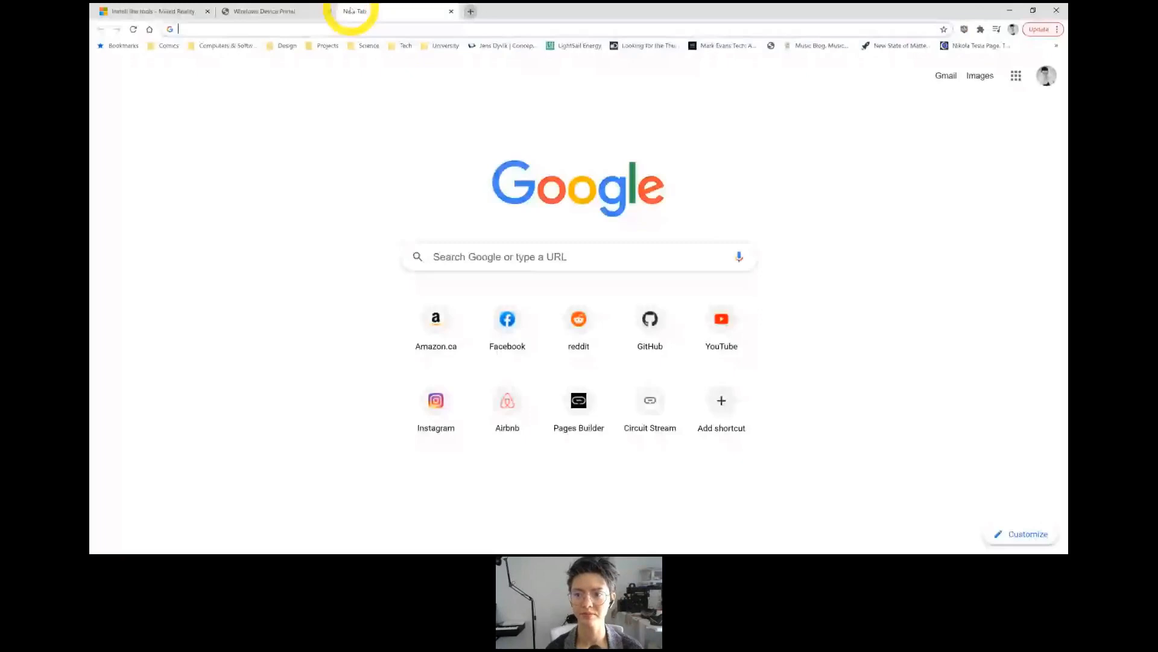
pyautogui.write('mrkt')
pyautogui.press('Return')
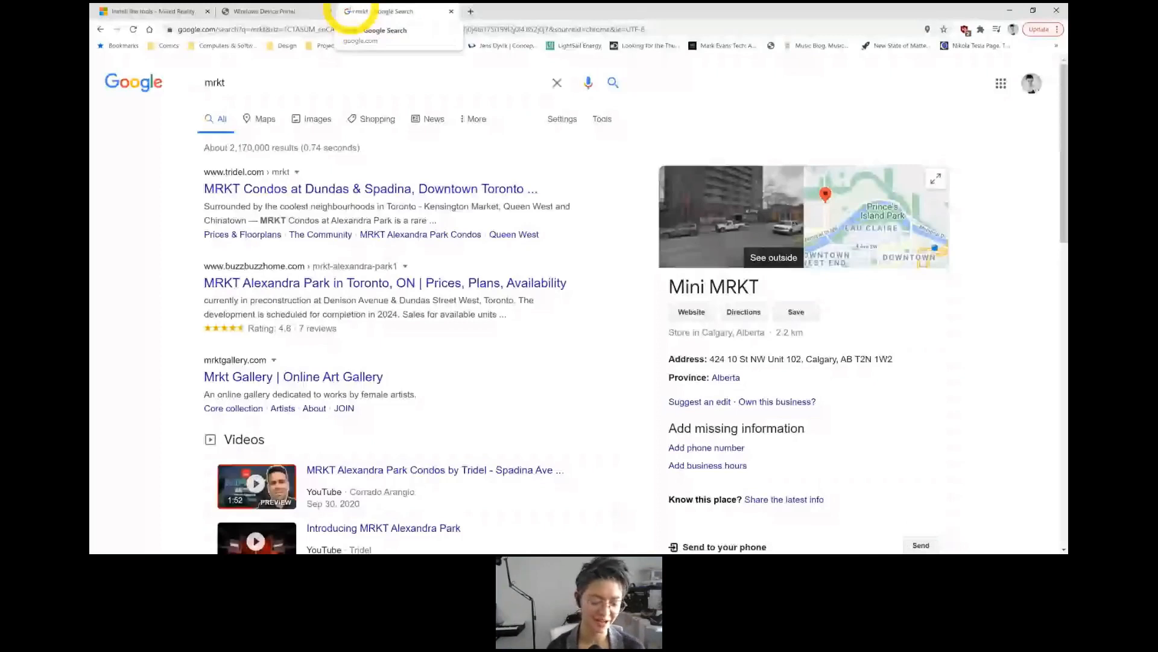
pyautogui.moveTo(271, 83); pyautogui.dragTo(130, 226)
pyautogui.write('mic')
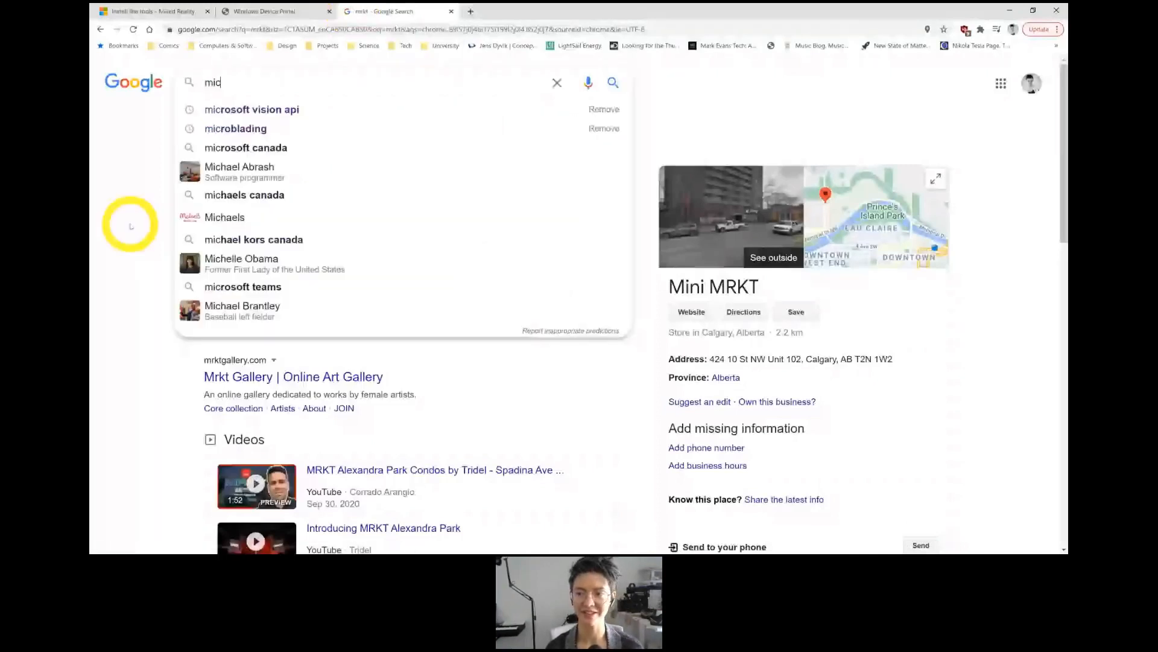
pyautogui.write('rosoft mixed reality too')
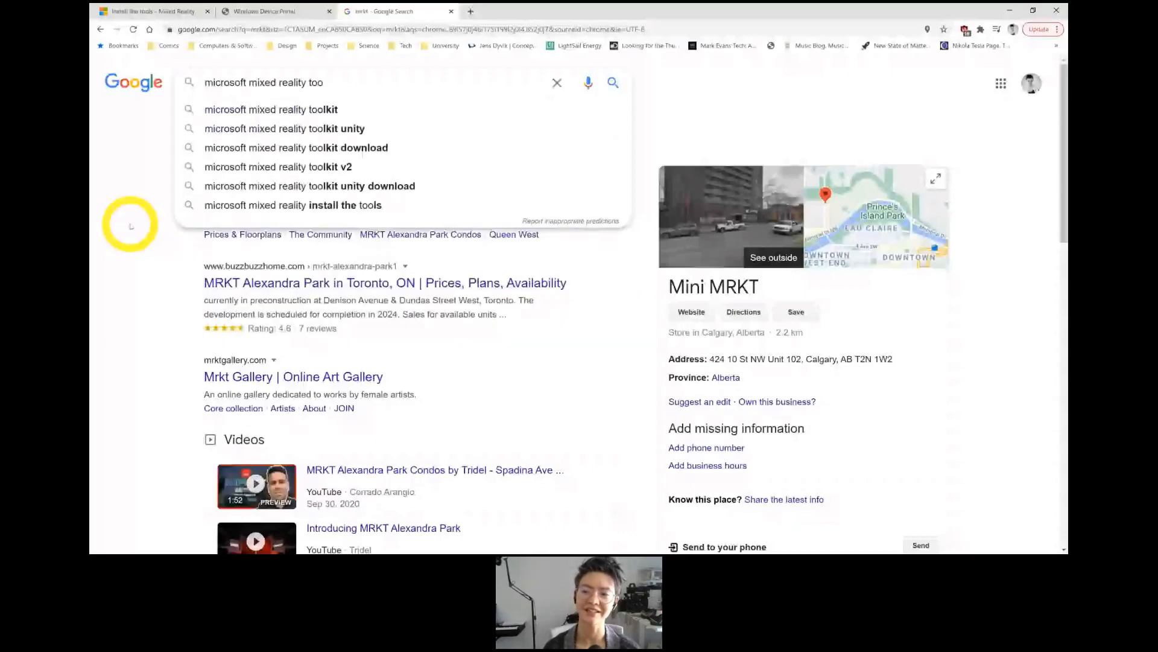
pyautogui.write('lkit')
pyautogui.press('Return')
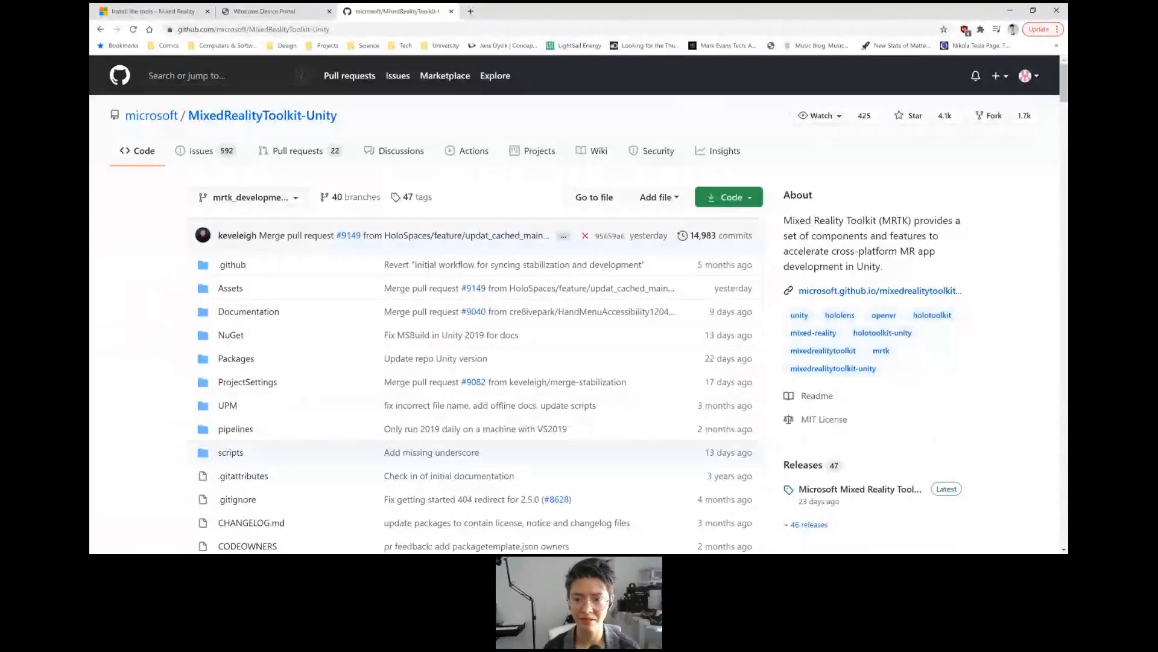
# Switch to the Unity editor with the PianoMan scene.
pyautogui.click(137, 490)
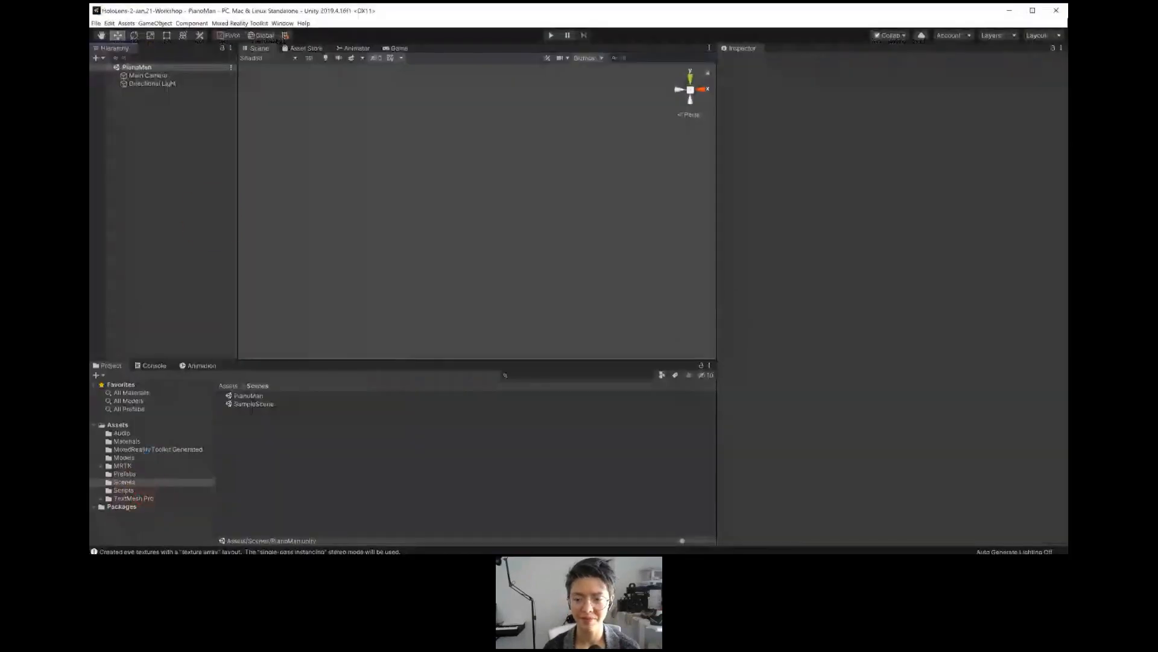
pyautogui.click(148, 193)
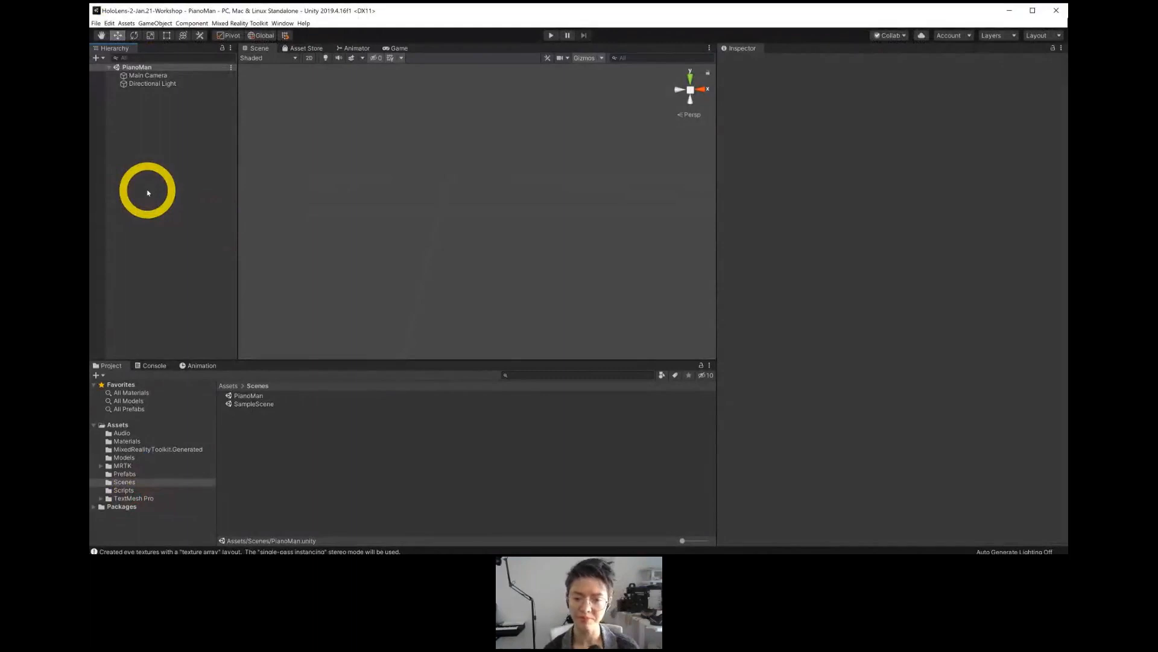
pyautogui.click(165, 372)
pyautogui.click(160, 156)
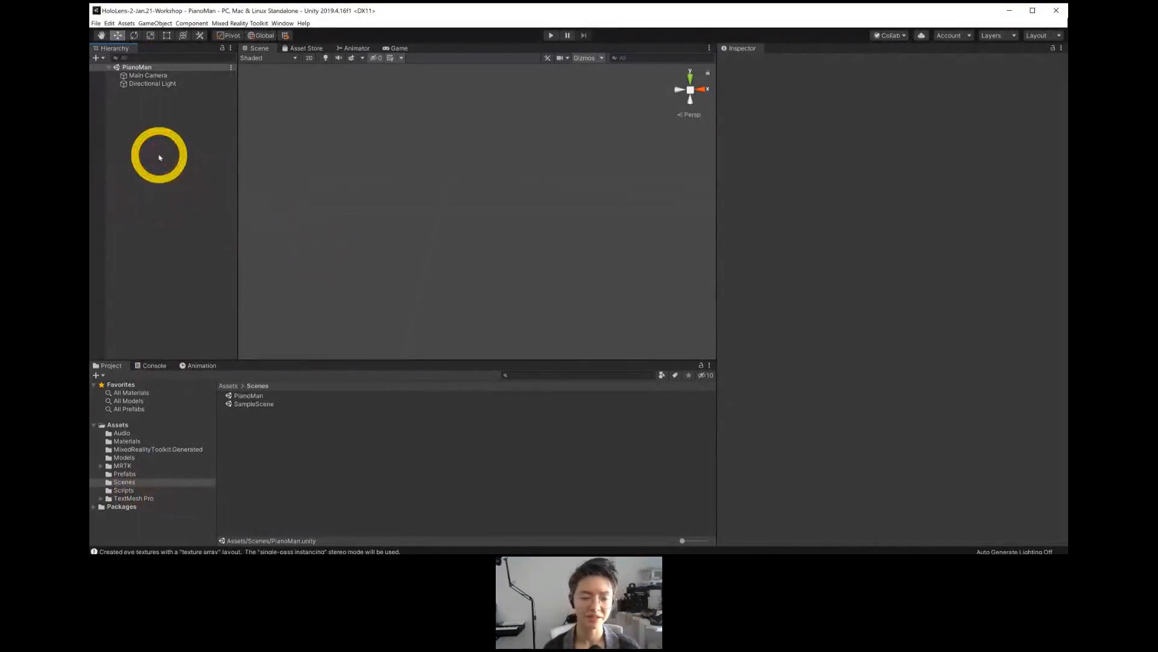
# Inspect the A, B and BFlat clips in the project's Audio folder and return to the Scenes folder.
pyautogui.click(123, 433)
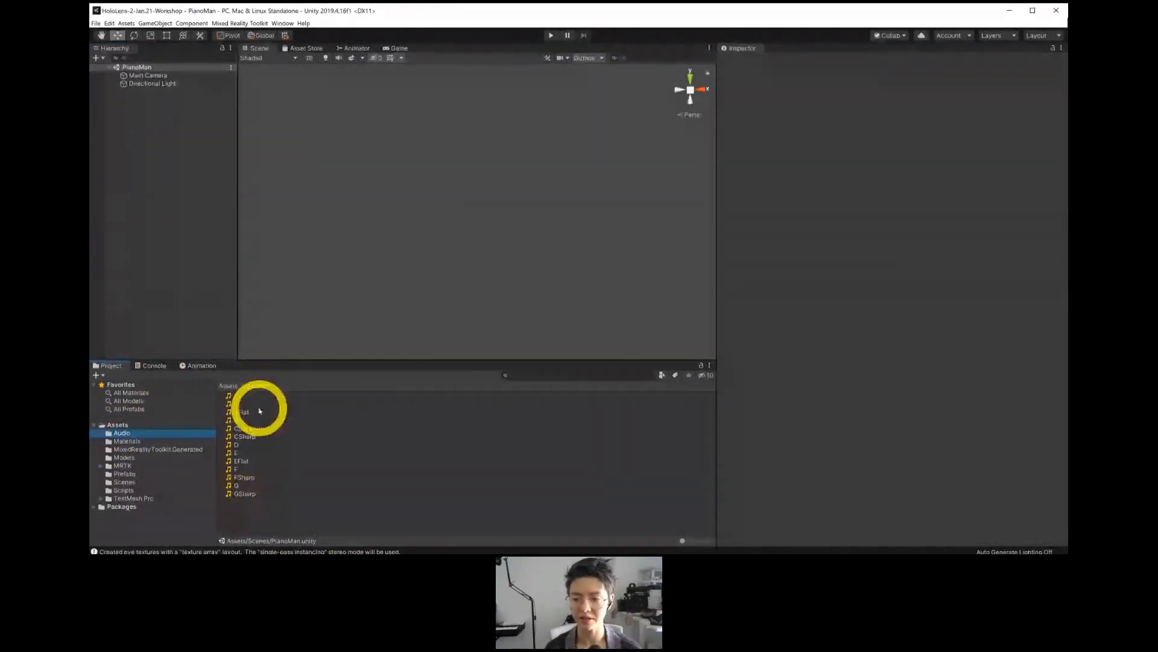
pyautogui.click(260, 396)
pyautogui.click(263, 404)
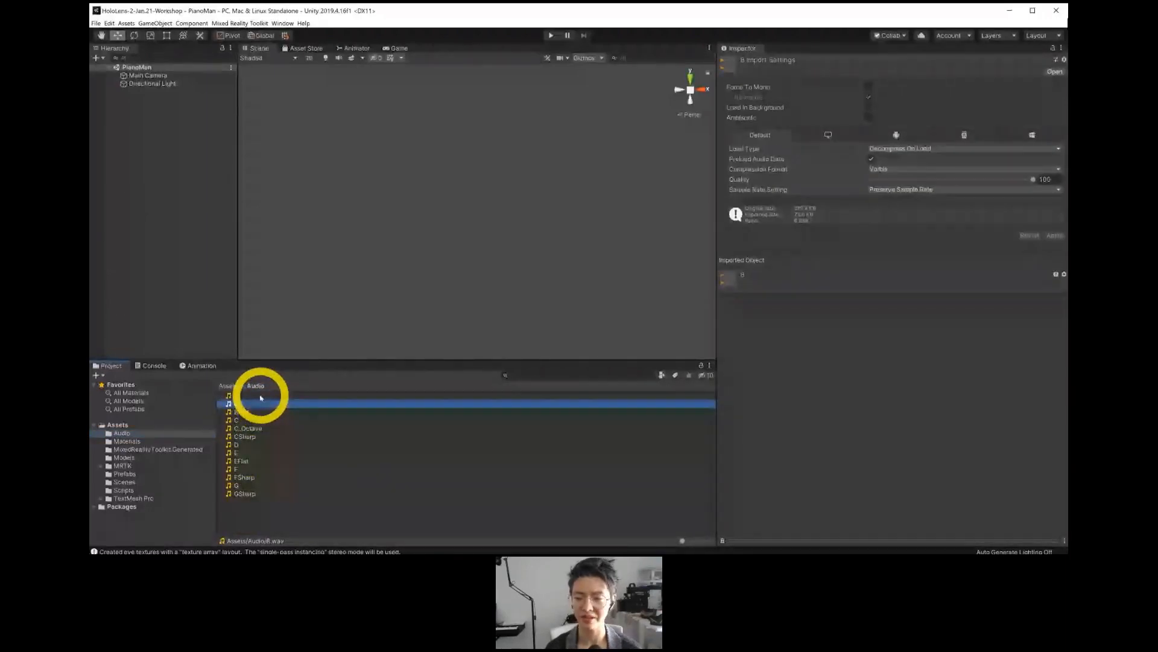
pyautogui.click(260, 397)
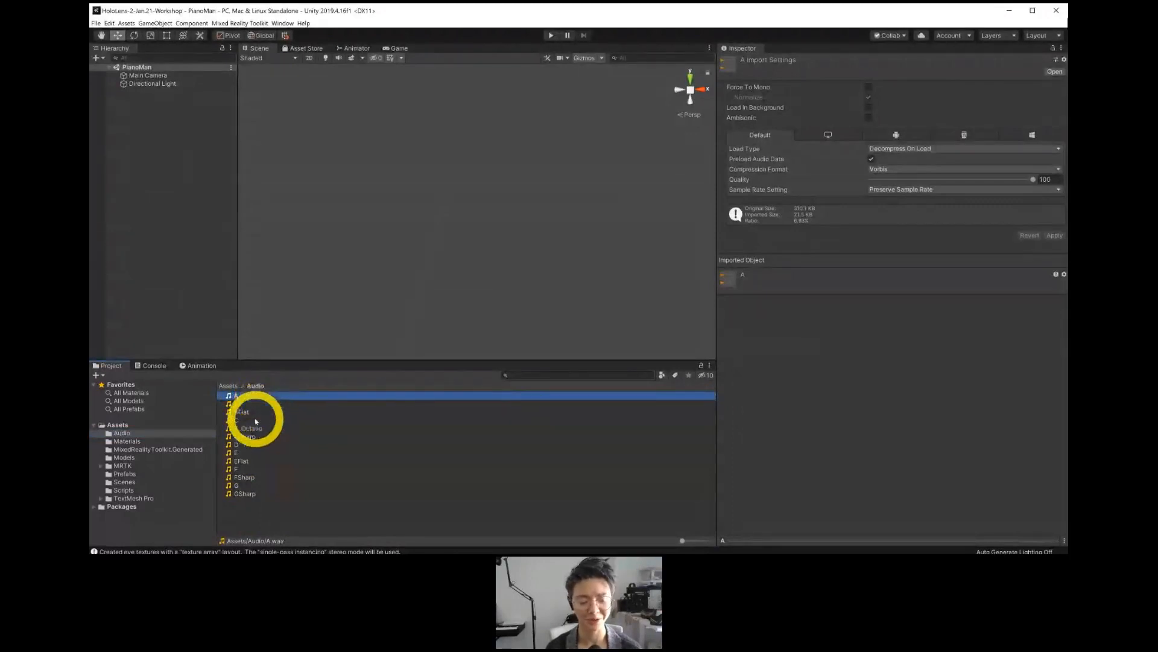
pyautogui.click(280, 411)
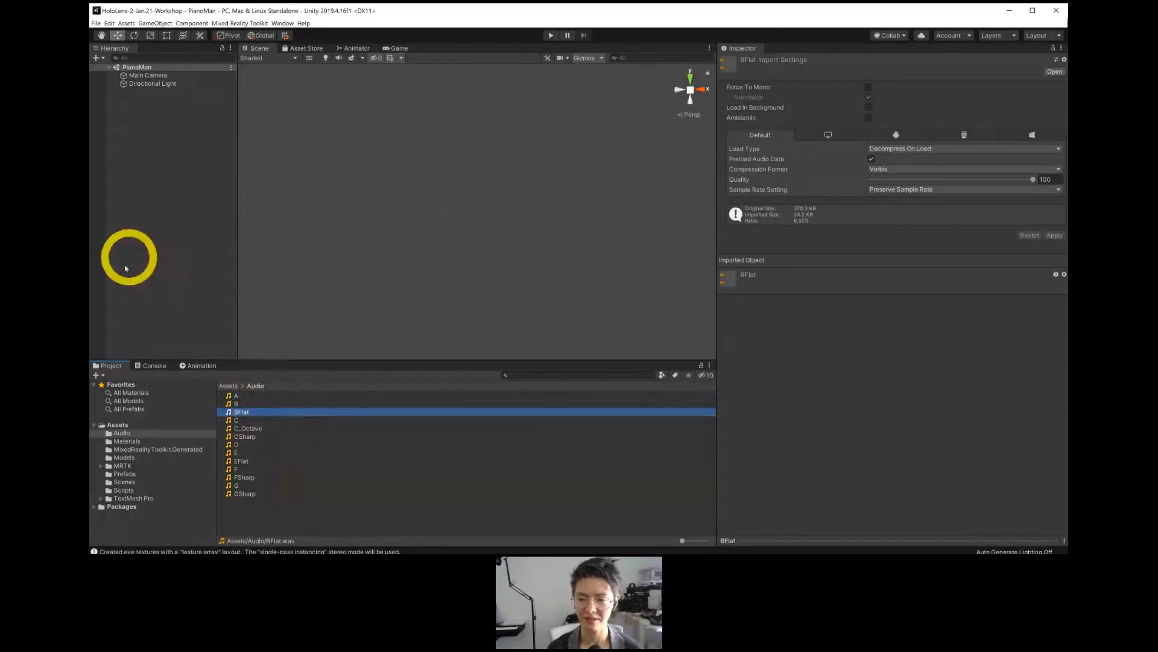
pyautogui.click(123, 433)
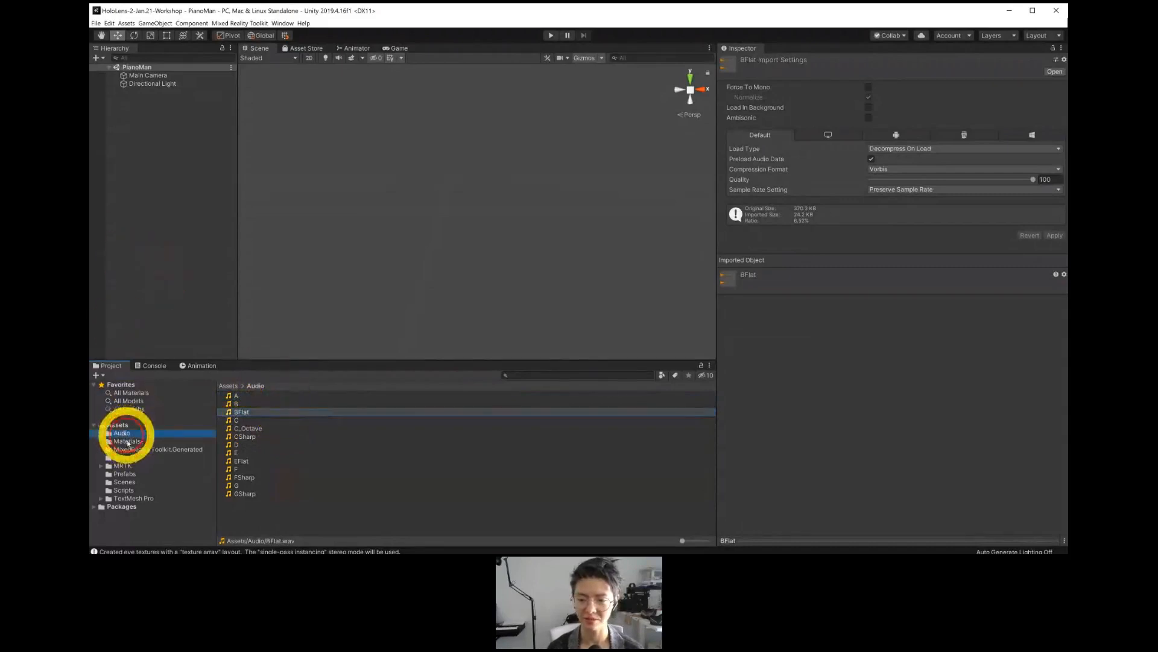
pyautogui.click(133, 482)
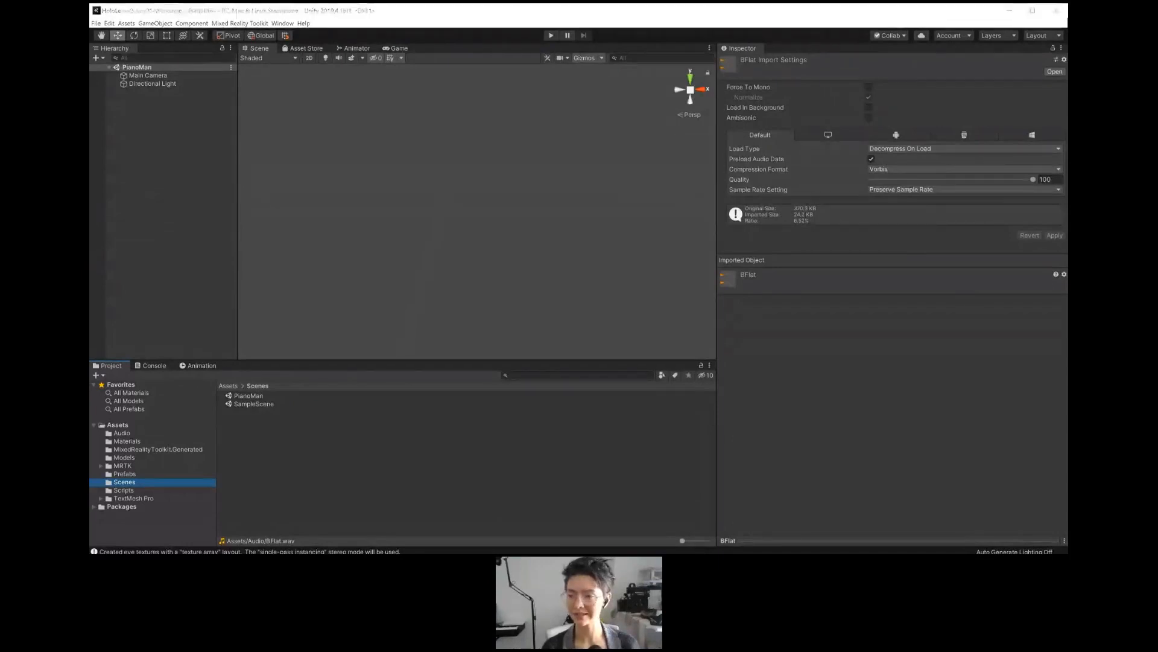
# Switch to Chrome and read the MixedRealityToolkit-Unity README from the platform list through the feature areas to the UX building blocks.
pyautogui.hotkey('alt', 'Tab')
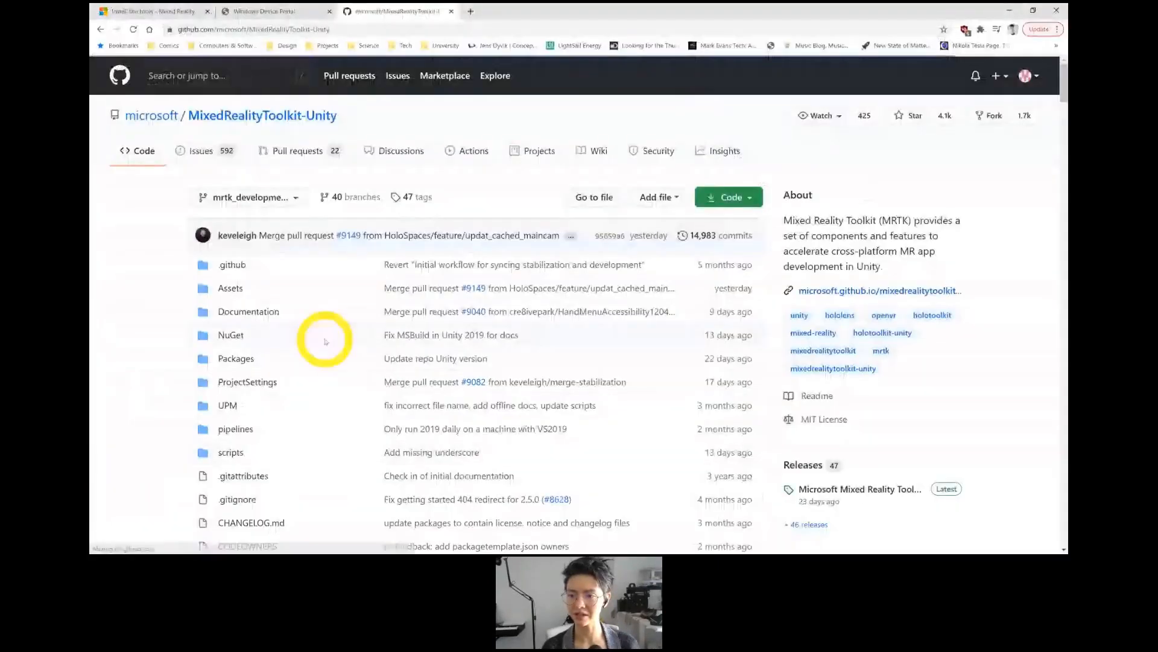
pyautogui.scroll(-4, 426, 374)
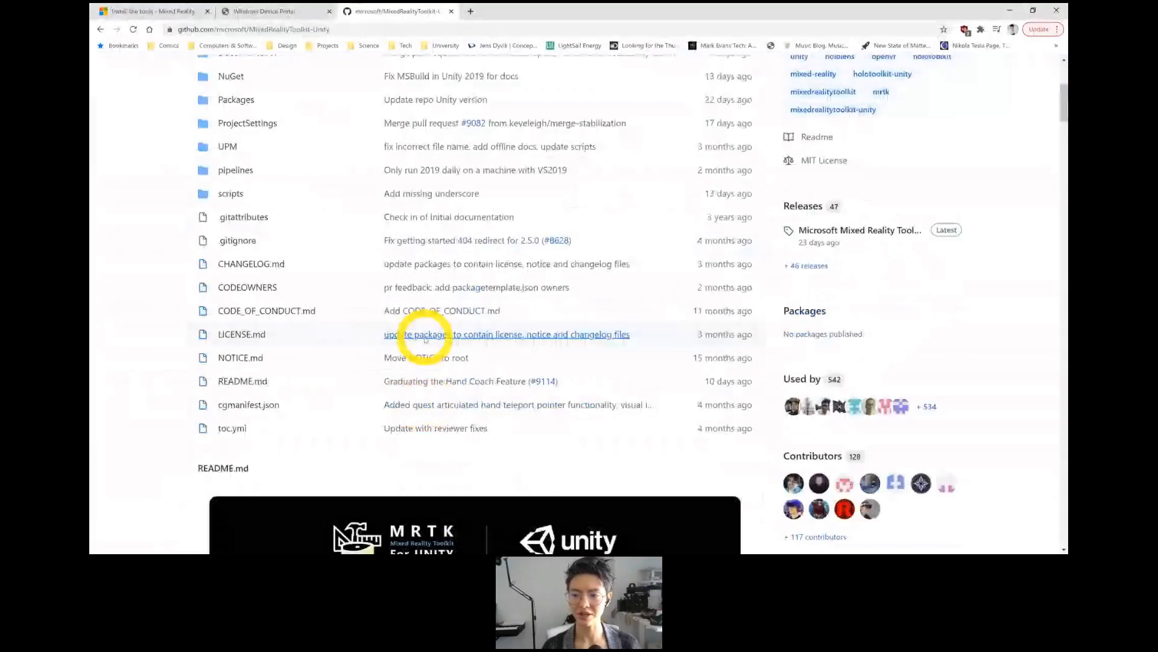
pyautogui.scroll(-7, 645, 443)
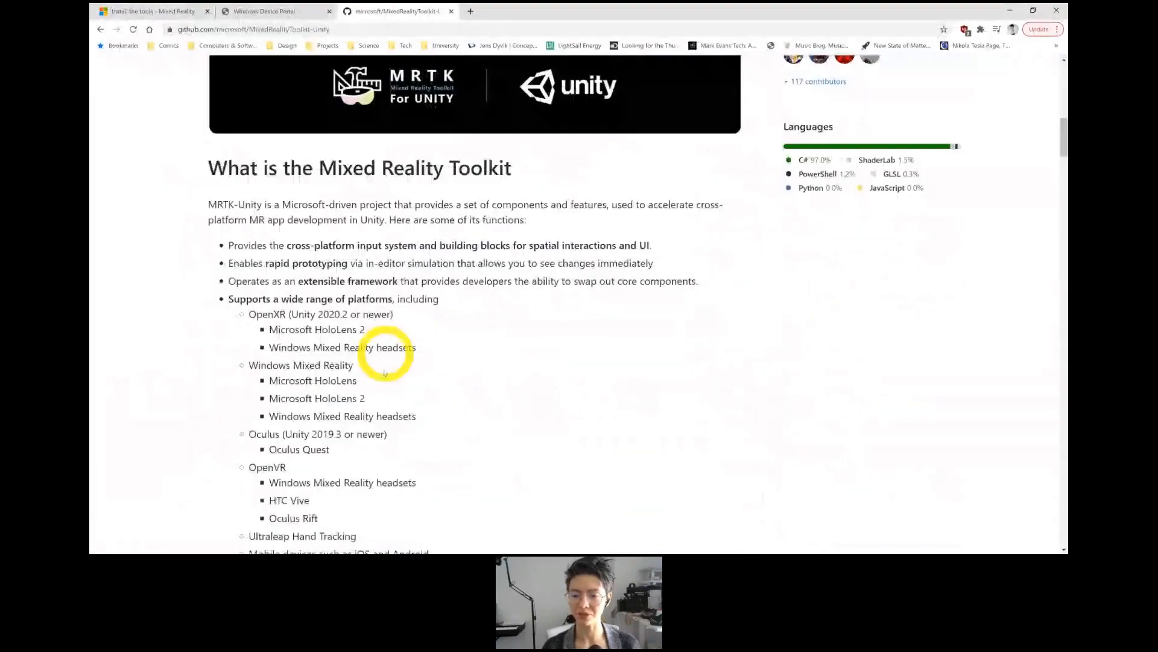
pyautogui.scroll(-1, 393, 289)
pyautogui.scroll(-5, 450, 428)
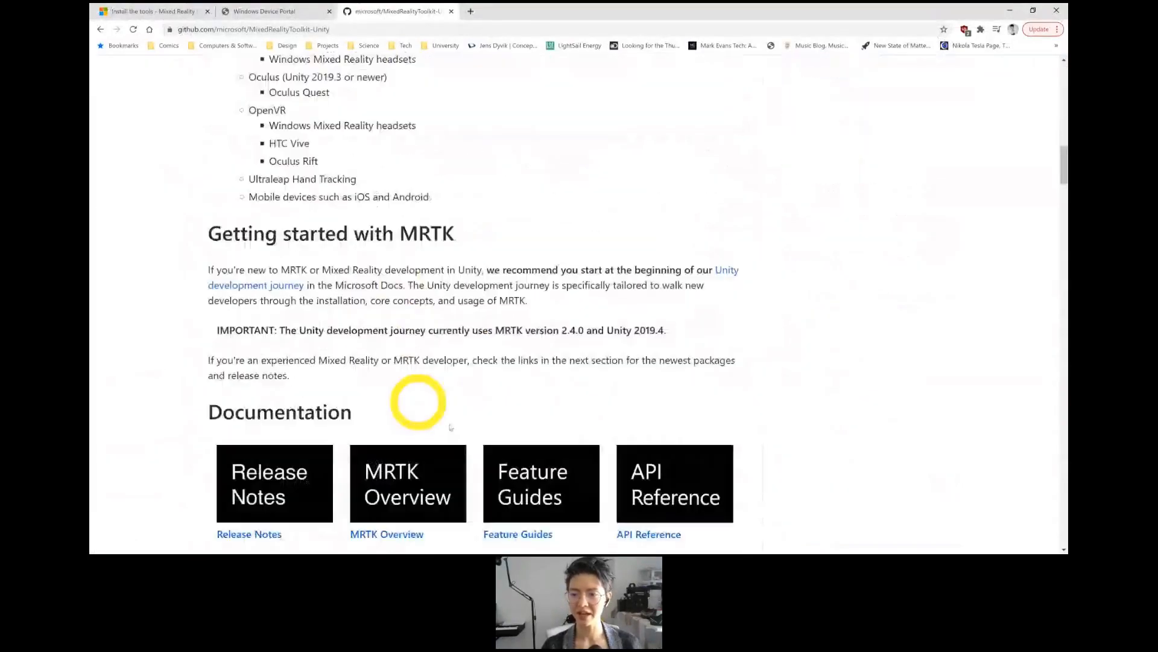
pyautogui.scroll(-2, 450, 427)
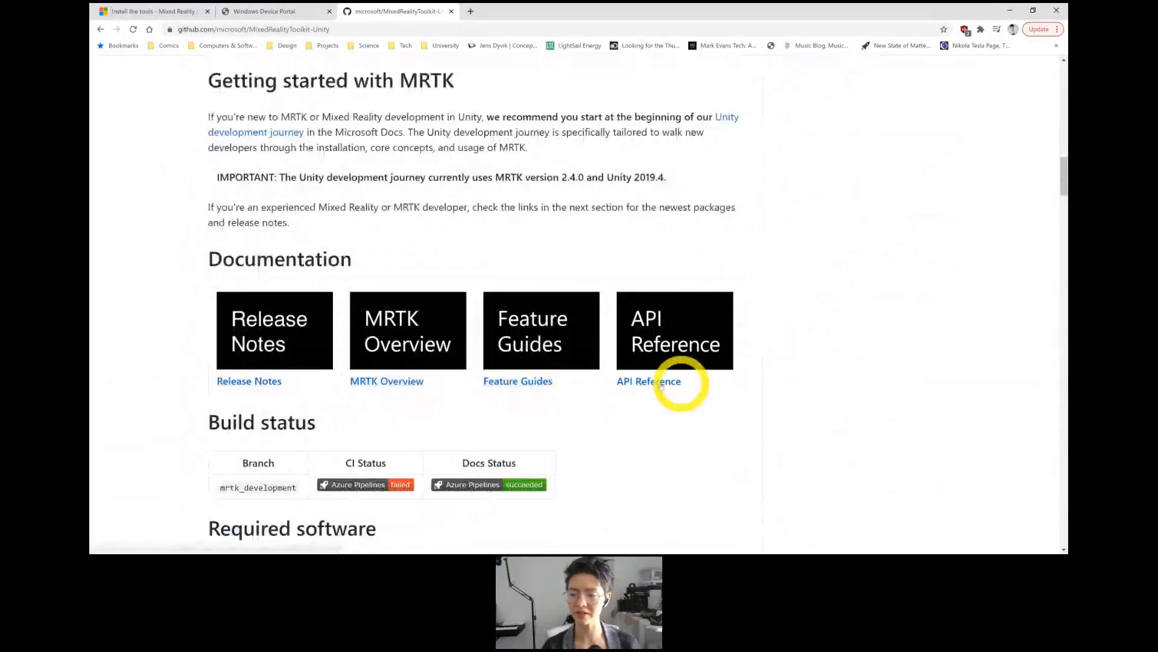
pyautogui.scroll(-1, 763, 362)
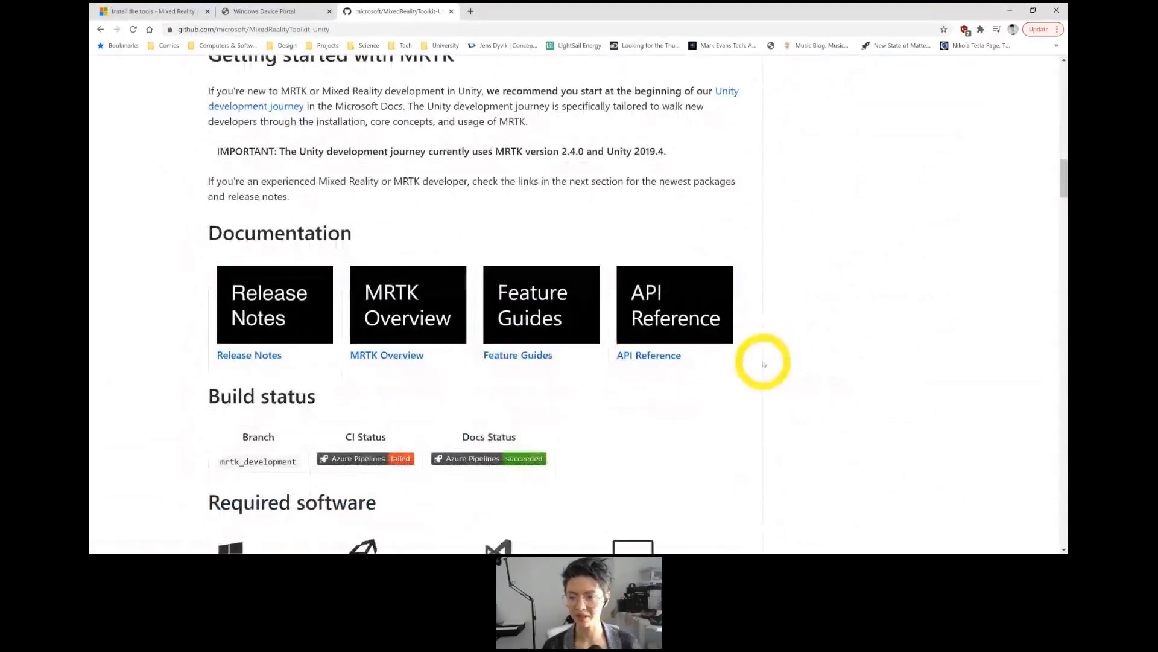
pyautogui.scroll(-5, 763, 364)
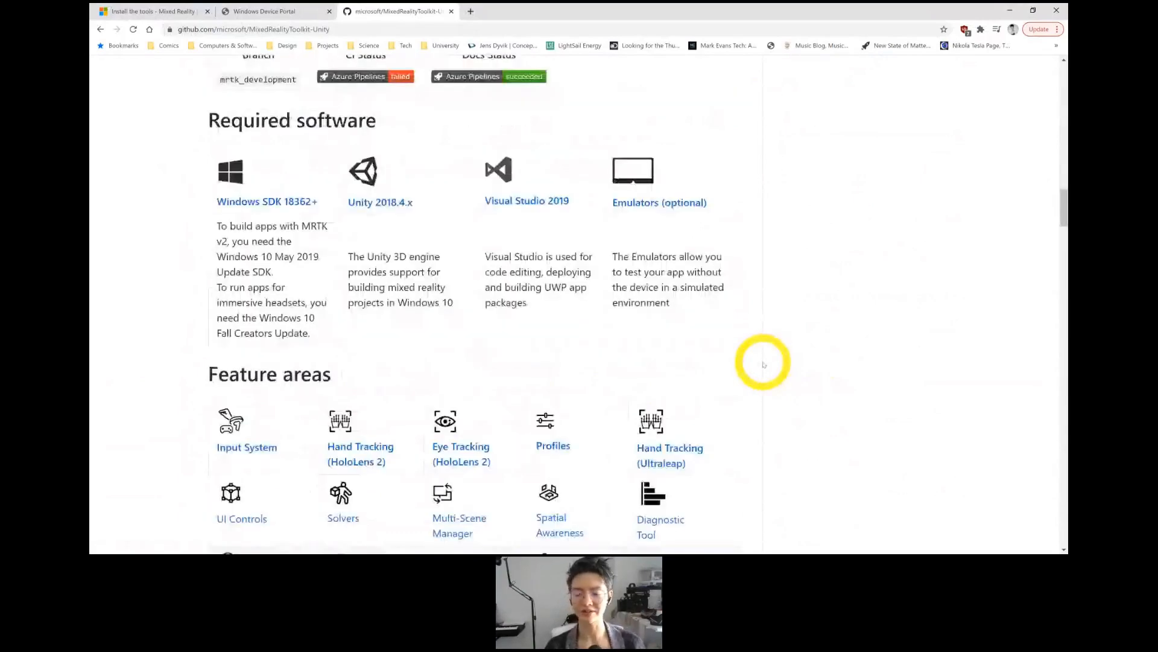
pyautogui.scroll(-3, 763, 364)
pyautogui.scroll(-1, 770, 385)
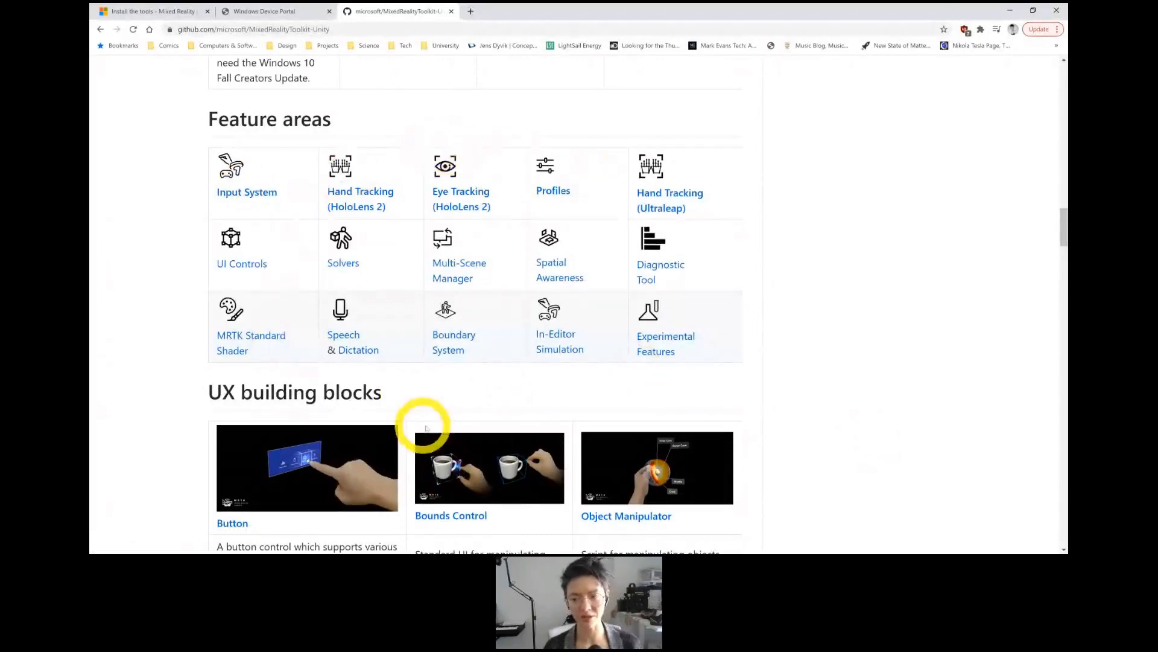
pyautogui.scroll(-1, 421, 413)
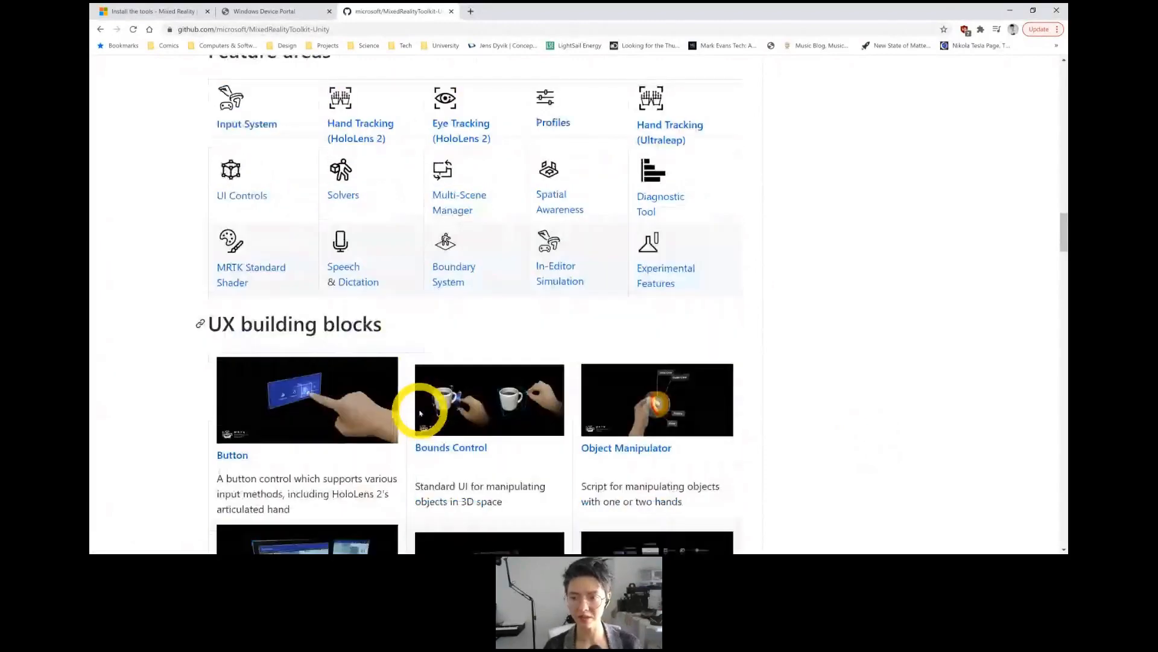
# Open the Release Notes from the README's Documentation section.
pyautogui.scroll(2, 354, 301)
pyautogui.scroll(7, 354, 301)
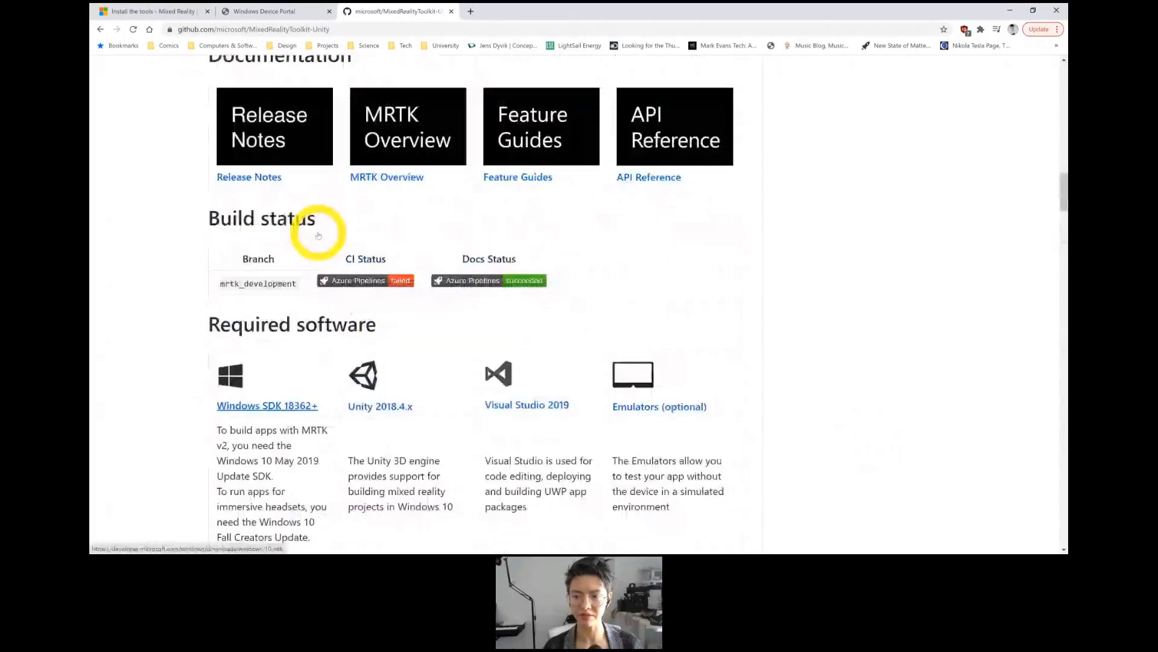
pyautogui.scroll(3, 319, 236)
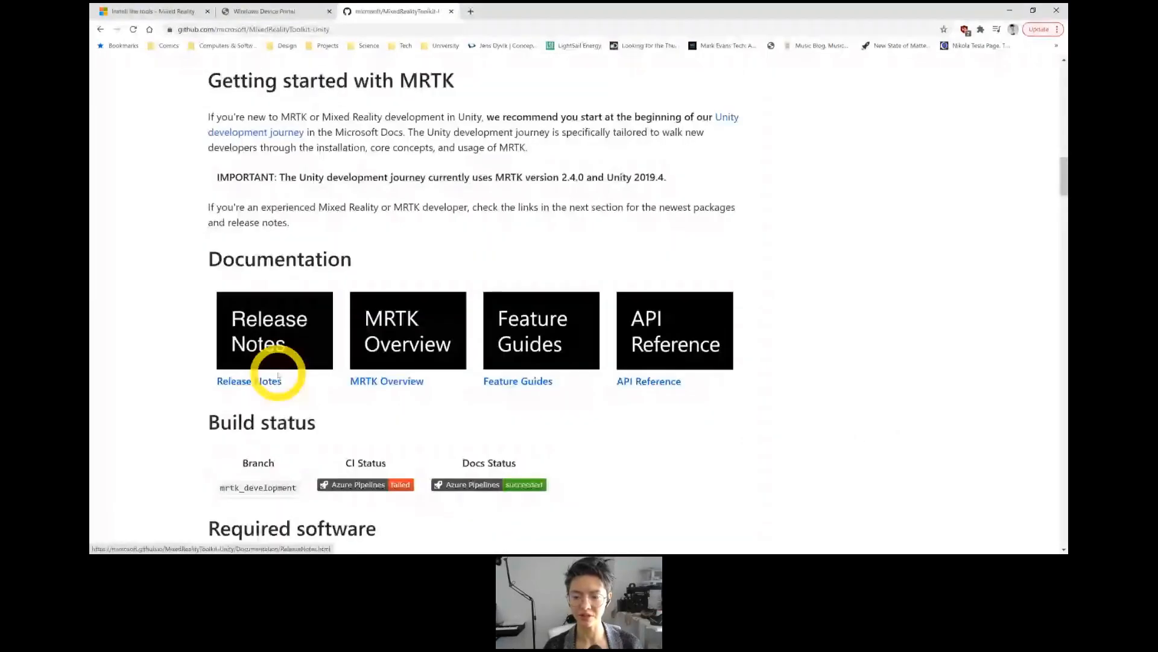
pyautogui.click(259, 380)
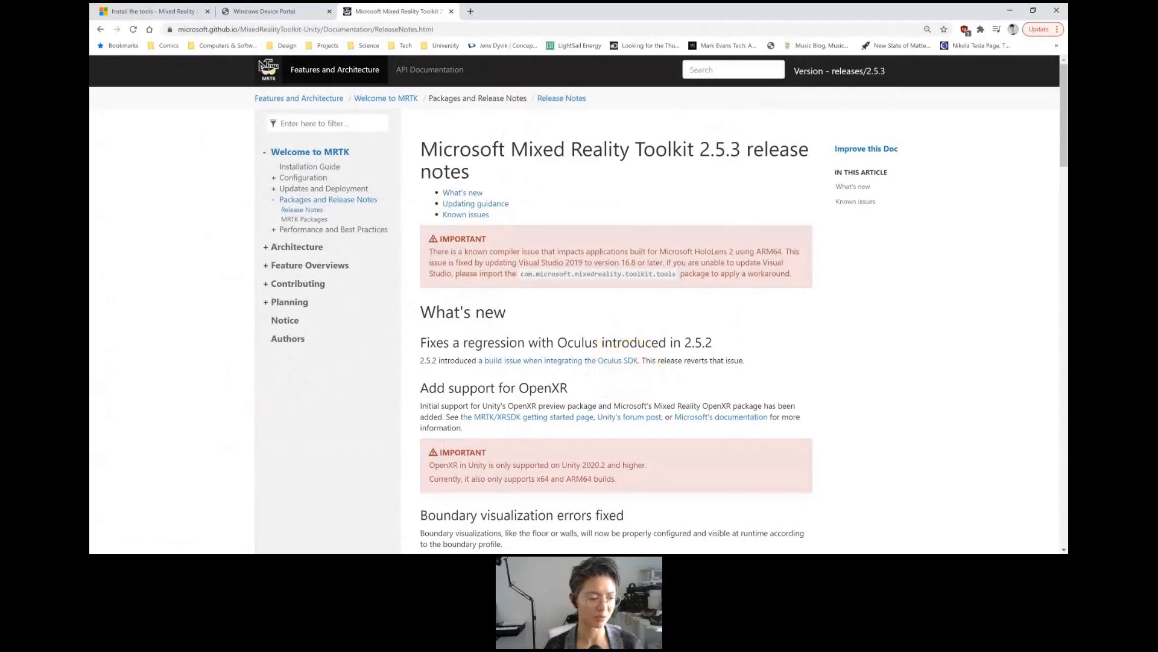
# Switch to File Explorer, open the Downloads folder on the My Passport (G:) drive and list its files in Details view.
pyautogui.hotkey('alt', 'Tab')
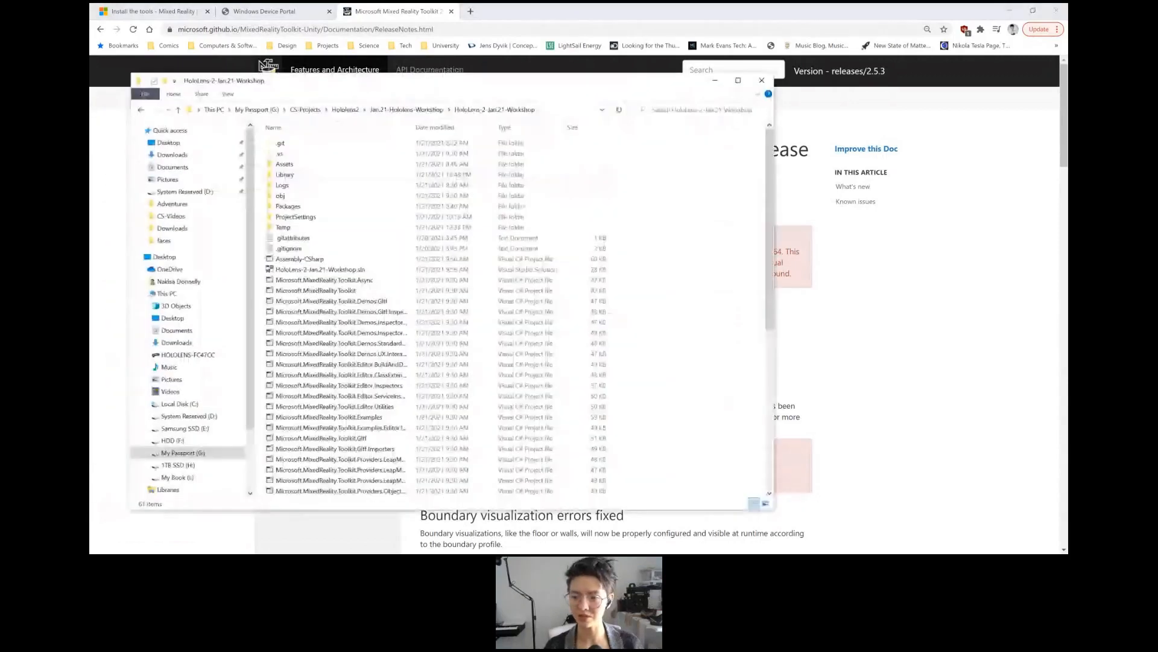
pyautogui.click(161, 456)
pyautogui.click(301, 185)
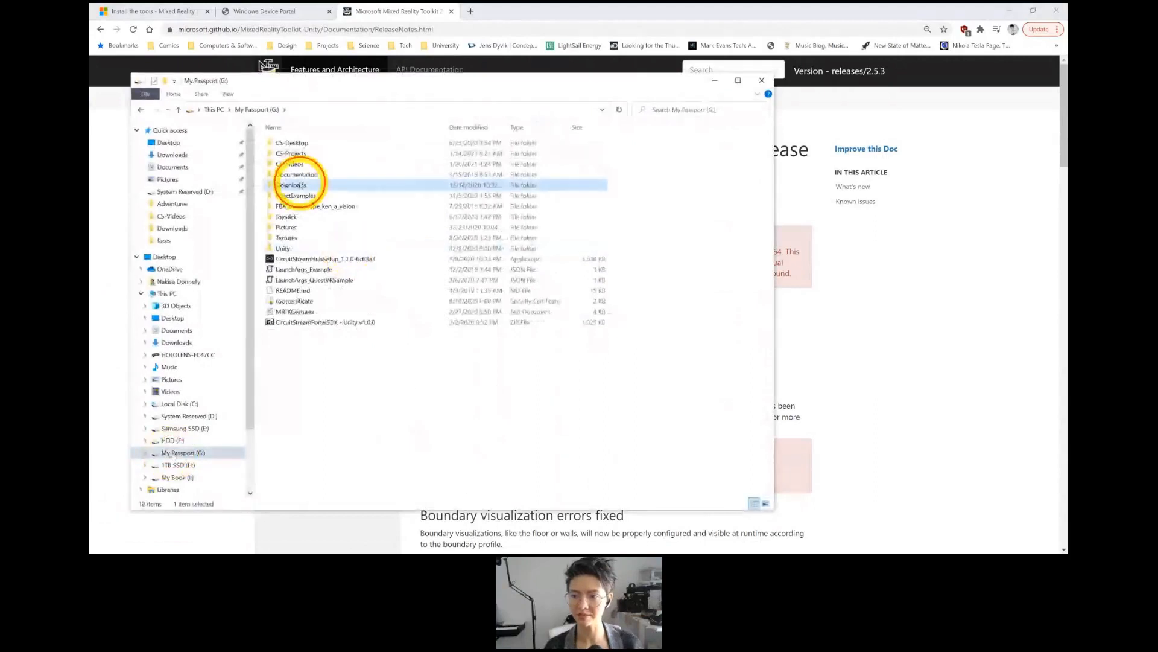
pyautogui.doubleClick(302, 185)
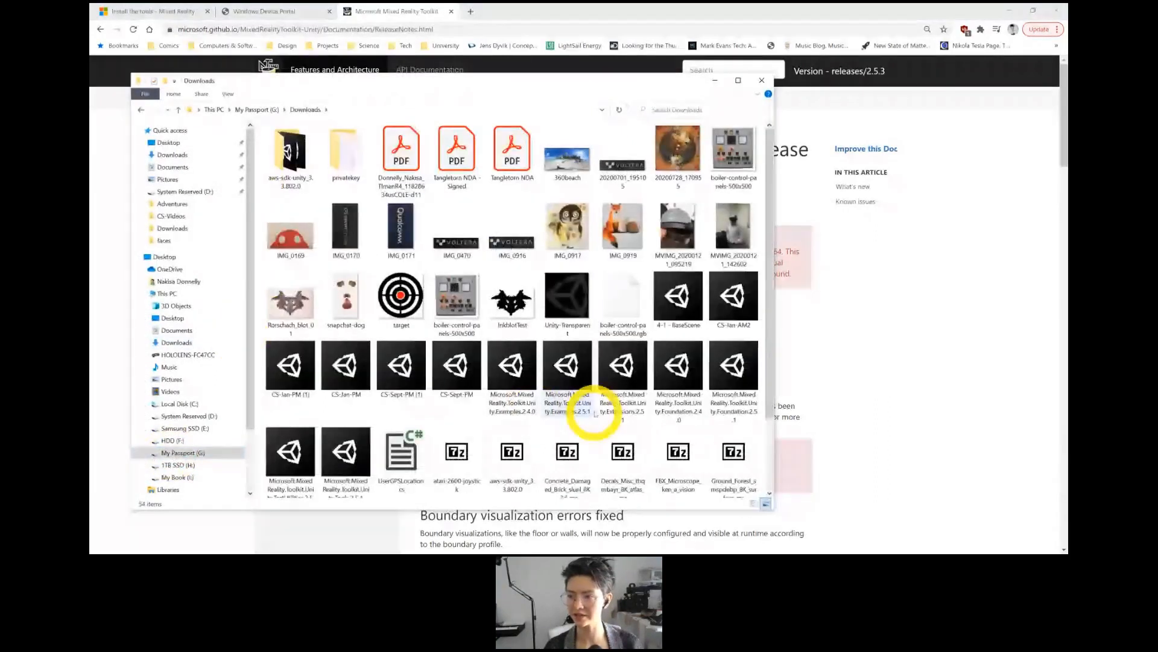
pyautogui.click(231, 95)
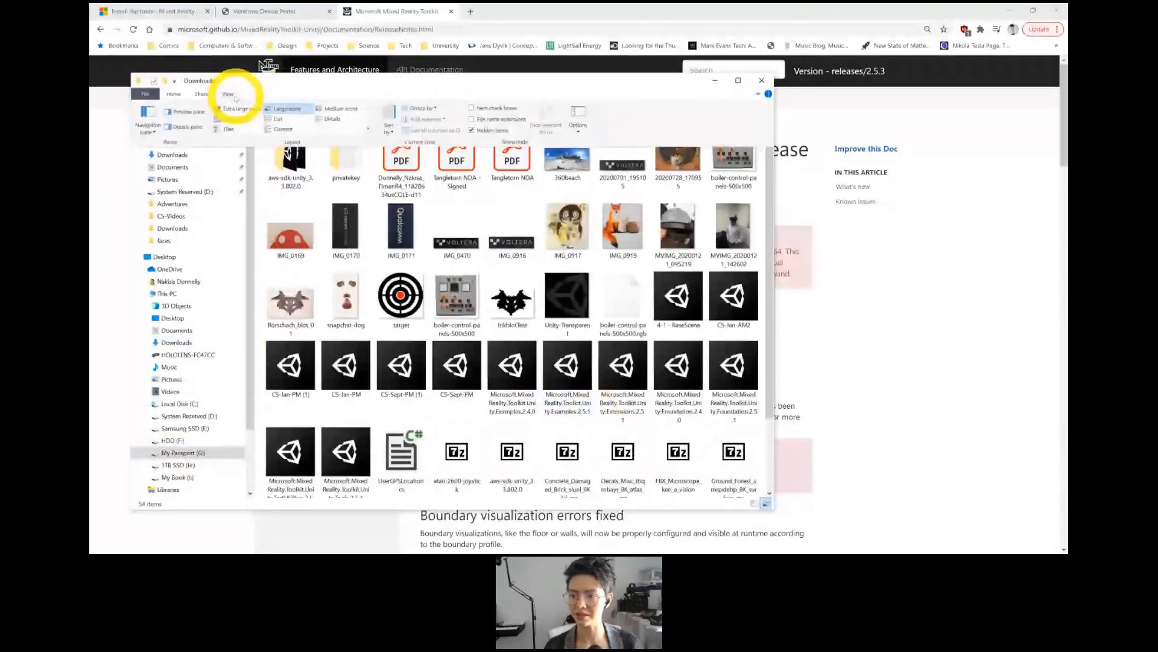
pyautogui.click(333, 119)
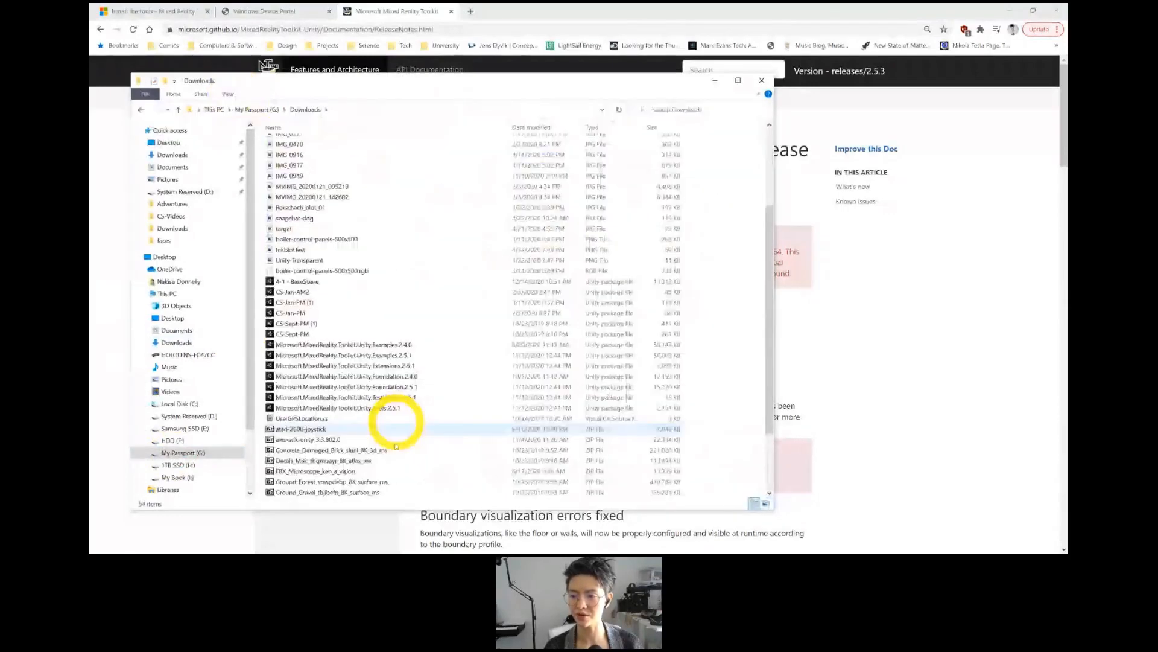
# Select the MixedRealityToolkit Unity Foundation 2.4.0 package and the Examples 2.4.0 package in the Downloads folder in turn.
pyautogui.click(388, 376)
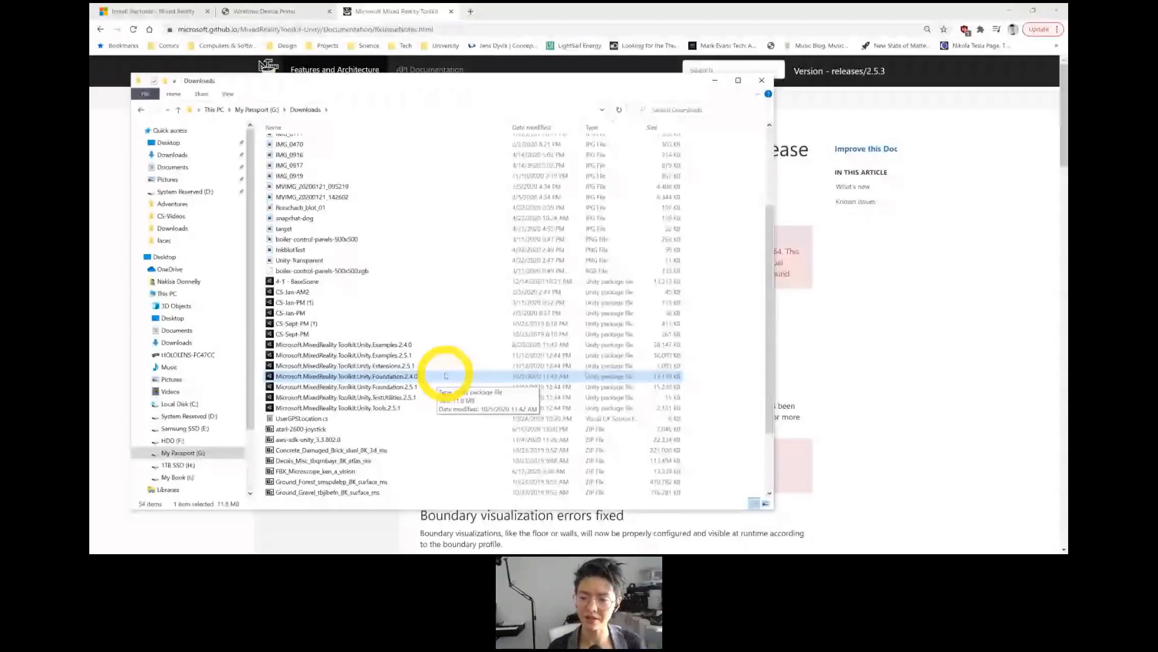
pyautogui.click(408, 347)
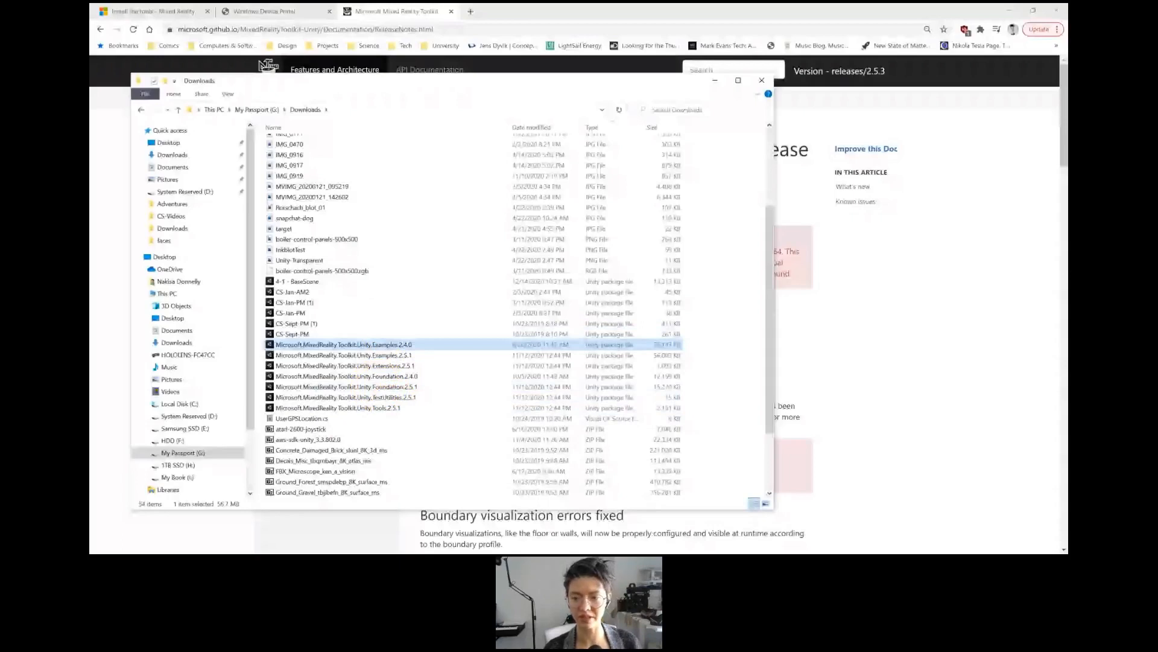
# Switch to Unity and enlarge the Scene view by narrowing the Hierarchy and shortening the Project area.
pyautogui.hotkey('alt', 'Tab')
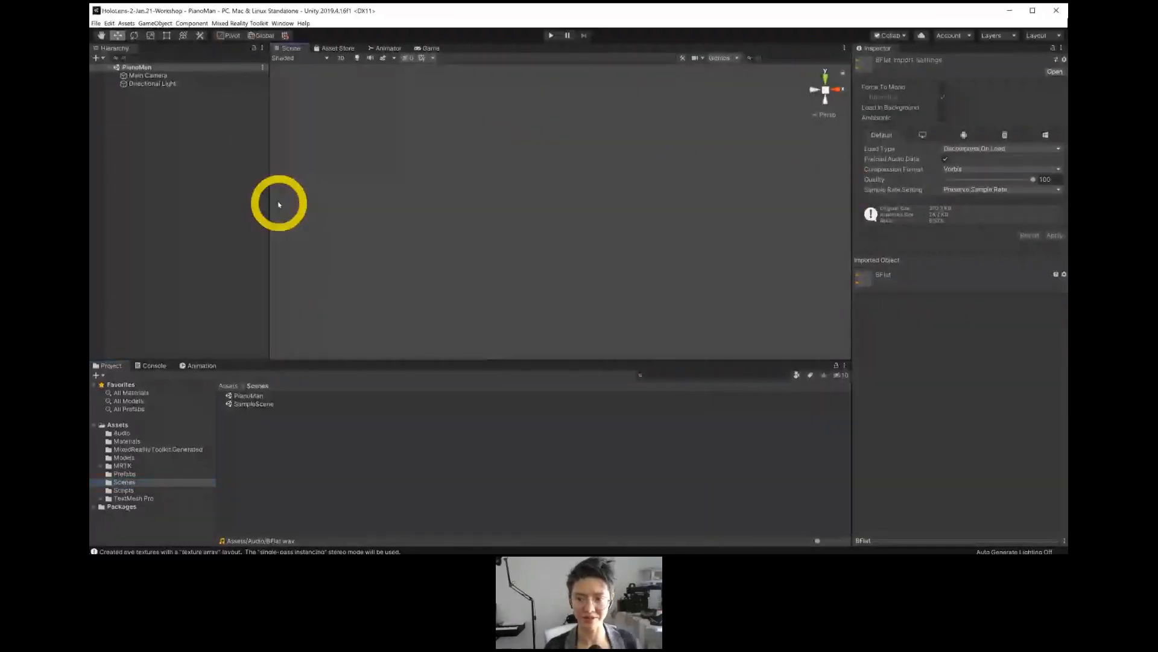
pyautogui.moveTo(268, 199); pyautogui.dragTo(221, 198)
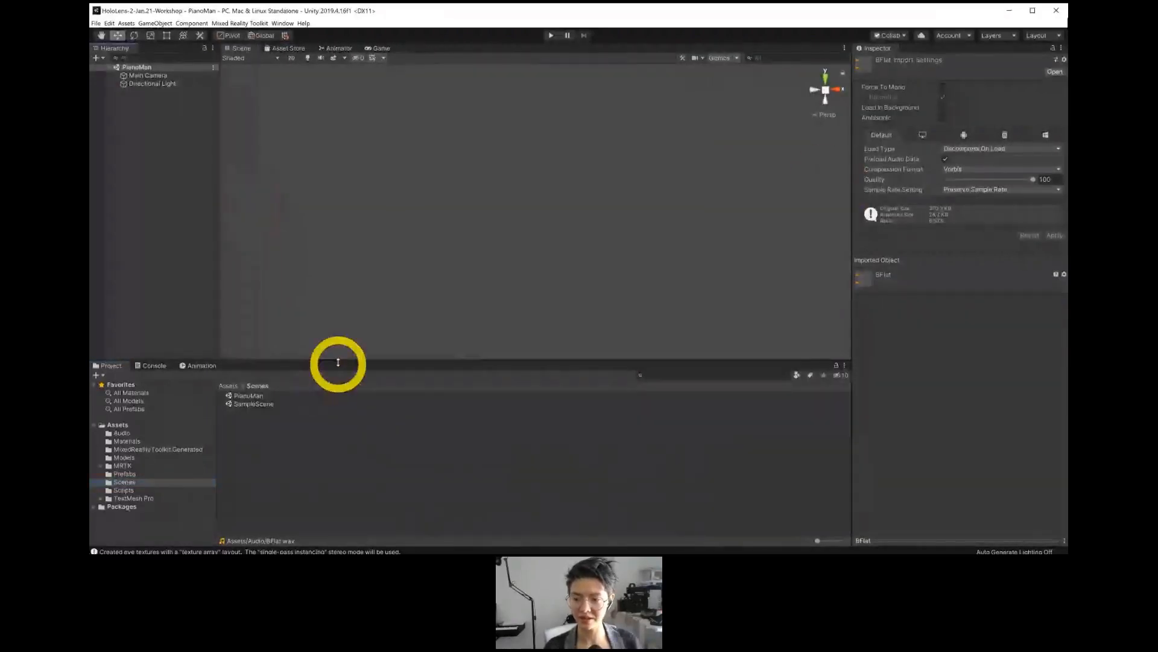
pyautogui.moveTo(338, 362); pyautogui.dragTo(336, 400)
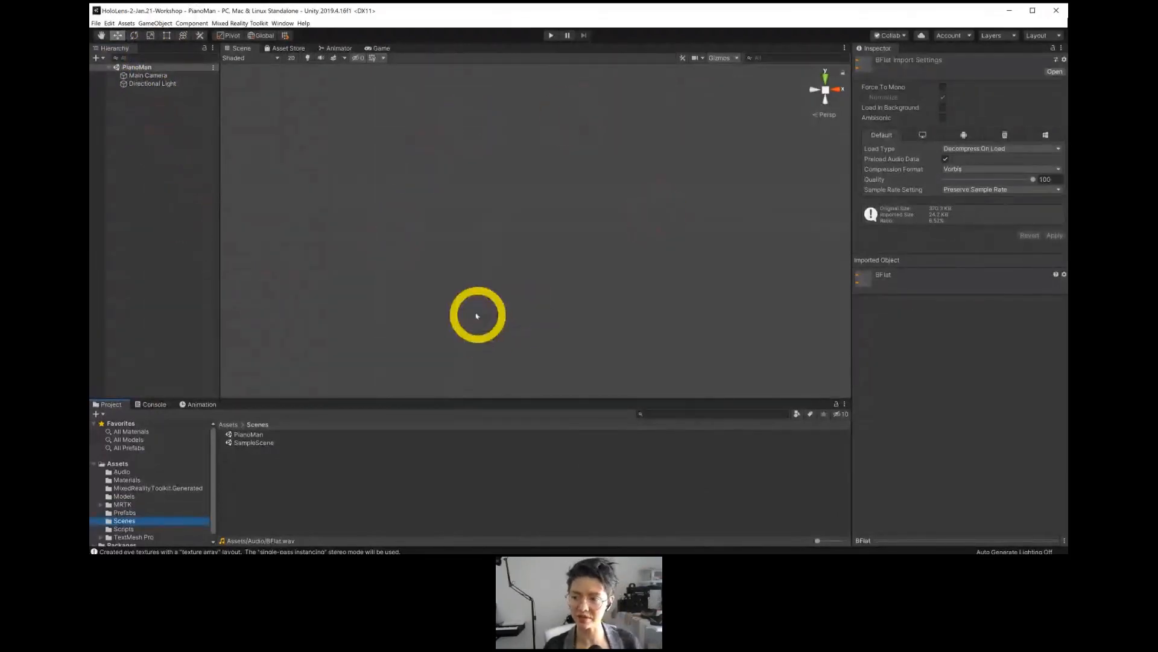
pyautogui.keyDown('alt'); pyautogui.moveTo(509, 121); pyautogui.dragTo(452, 248); pyautogui.keyUp('alt')
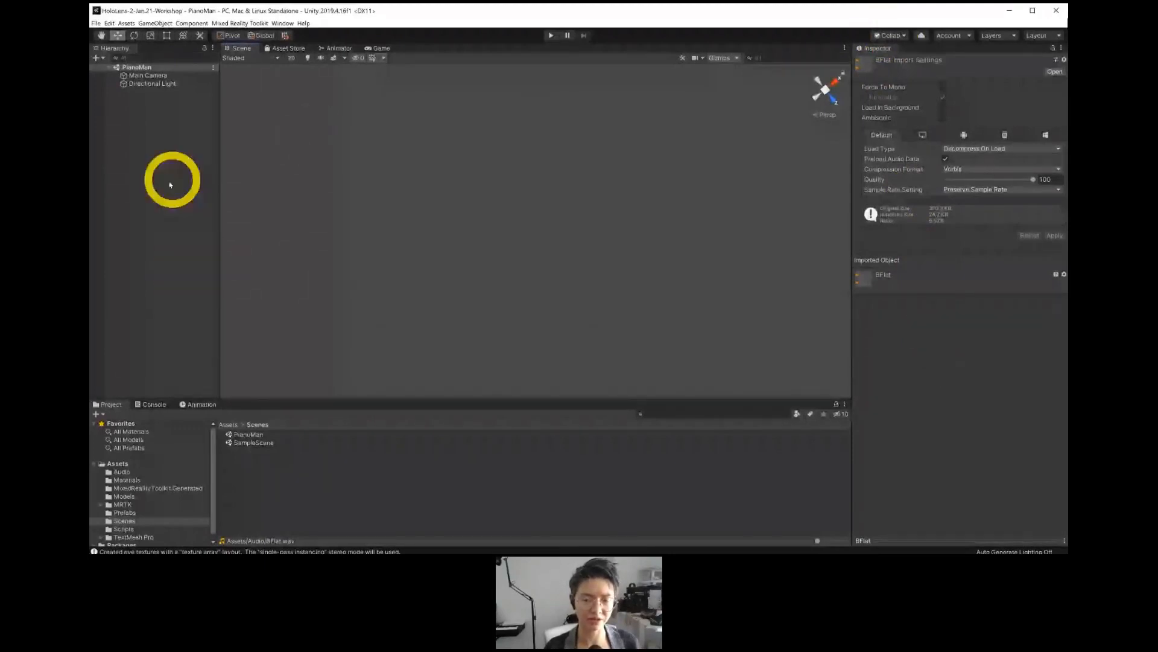
# Open the Audio folder in Assets, preview the A clip's waveform, play it and clear the selection.
pyautogui.click(117, 464)
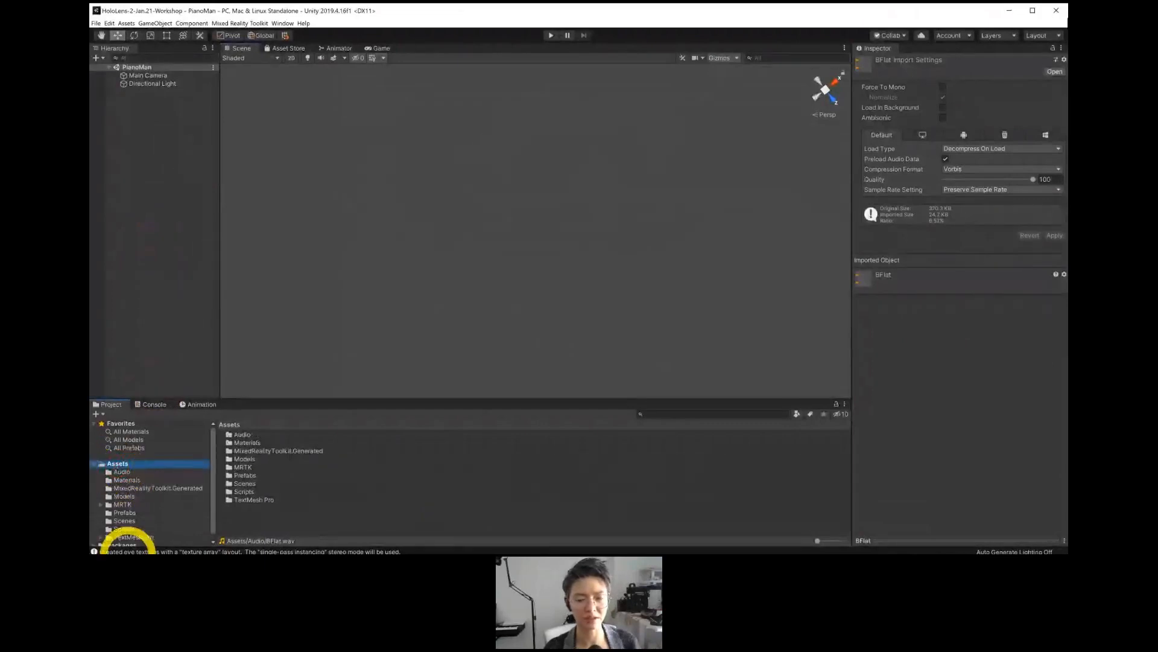
pyautogui.doubleClick(245, 435)
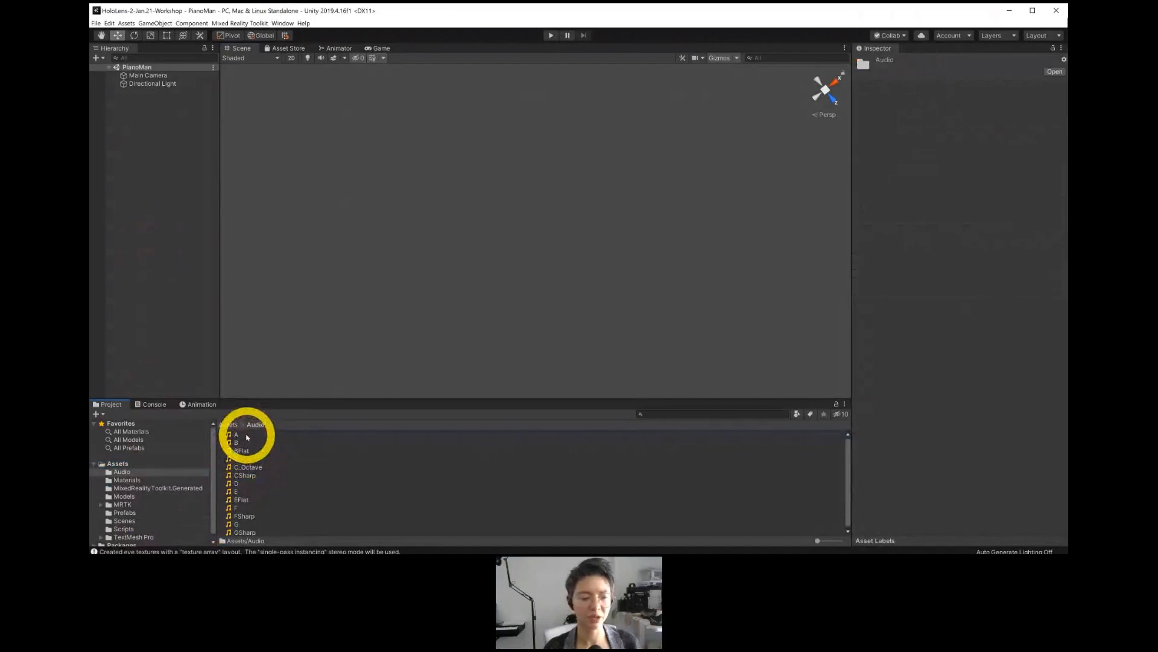
pyautogui.click(236, 434)
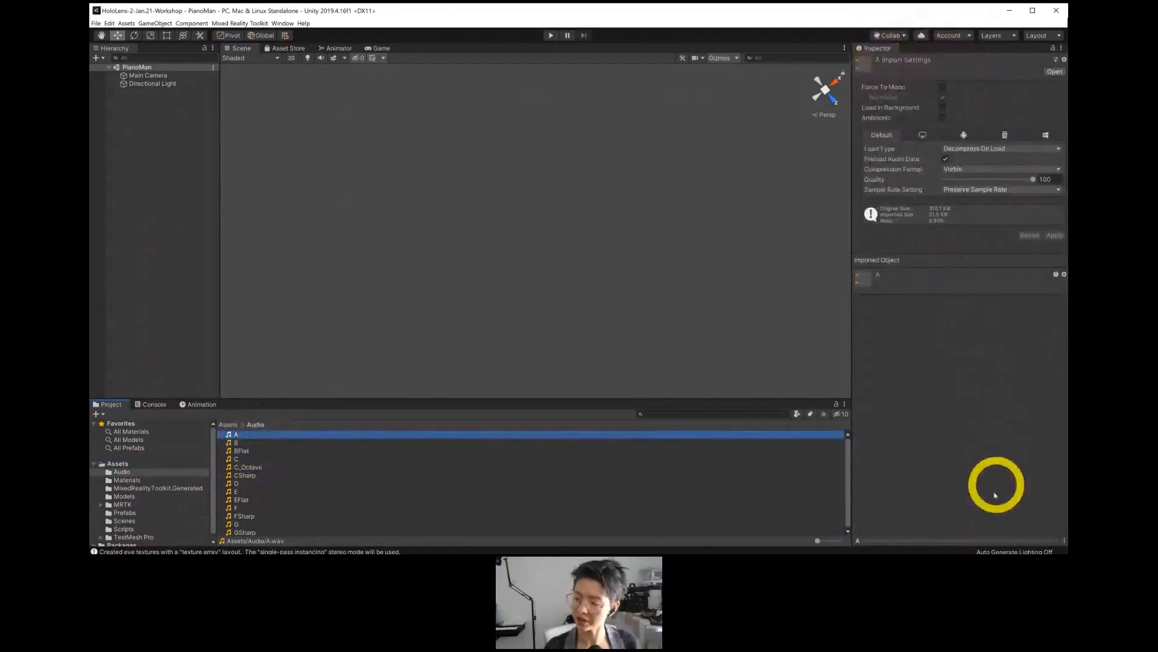
pyautogui.moveTo(943, 537); pyautogui.dragTo(942, 387)
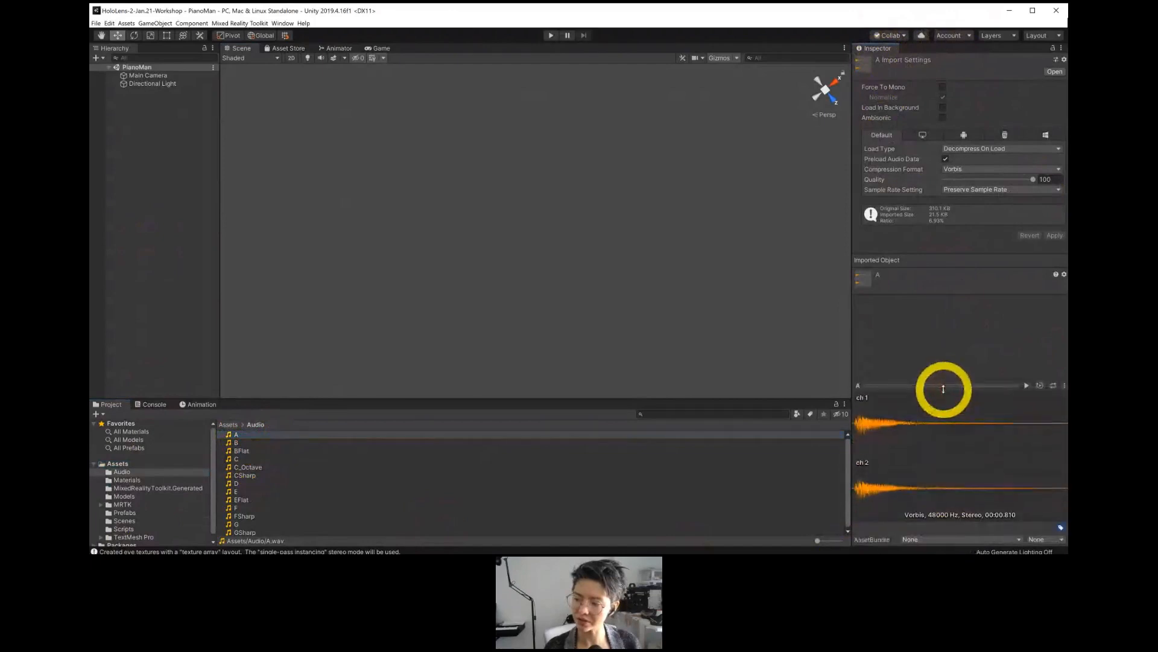
pyautogui.click(1026, 386)
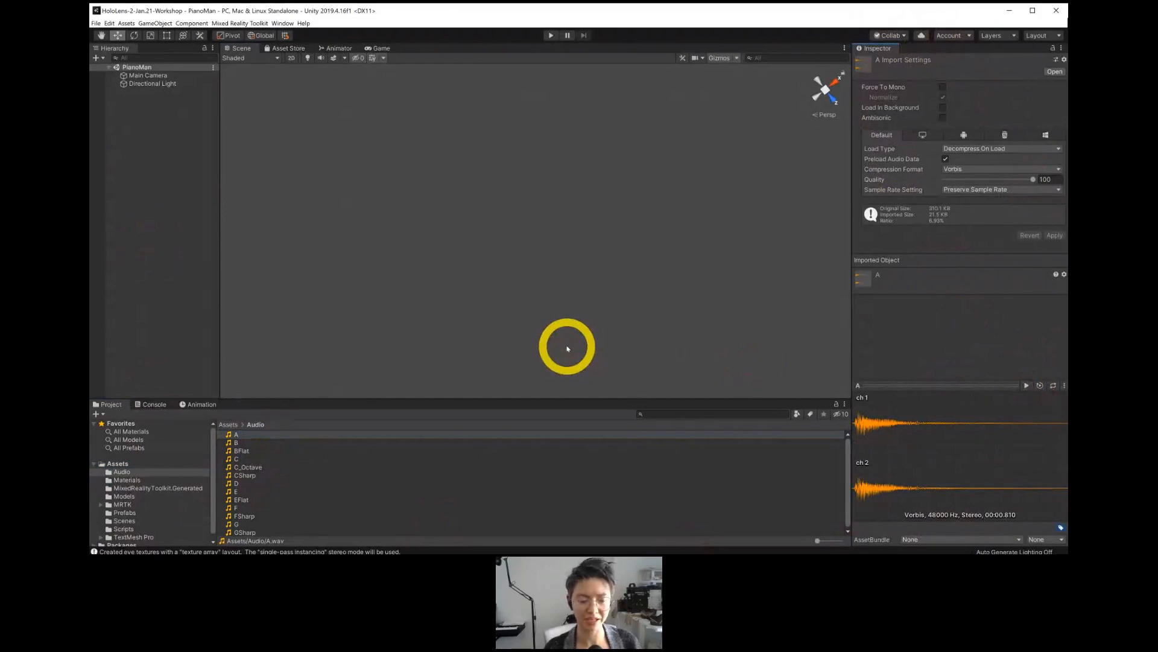
pyautogui.click(145, 175)
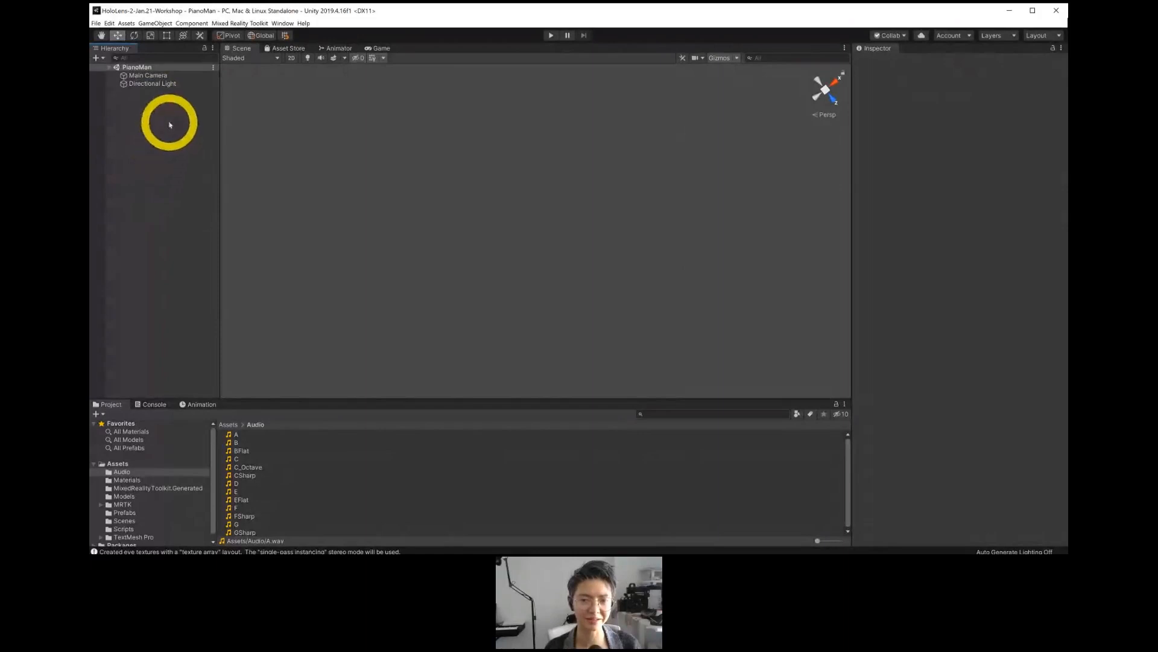
# Locate the MixedRealityToolkit Foundation 2.4.0 and Examples 2.4.0 files for a custom package import, and cancel without importing.
pyautogui.click(127, 24)
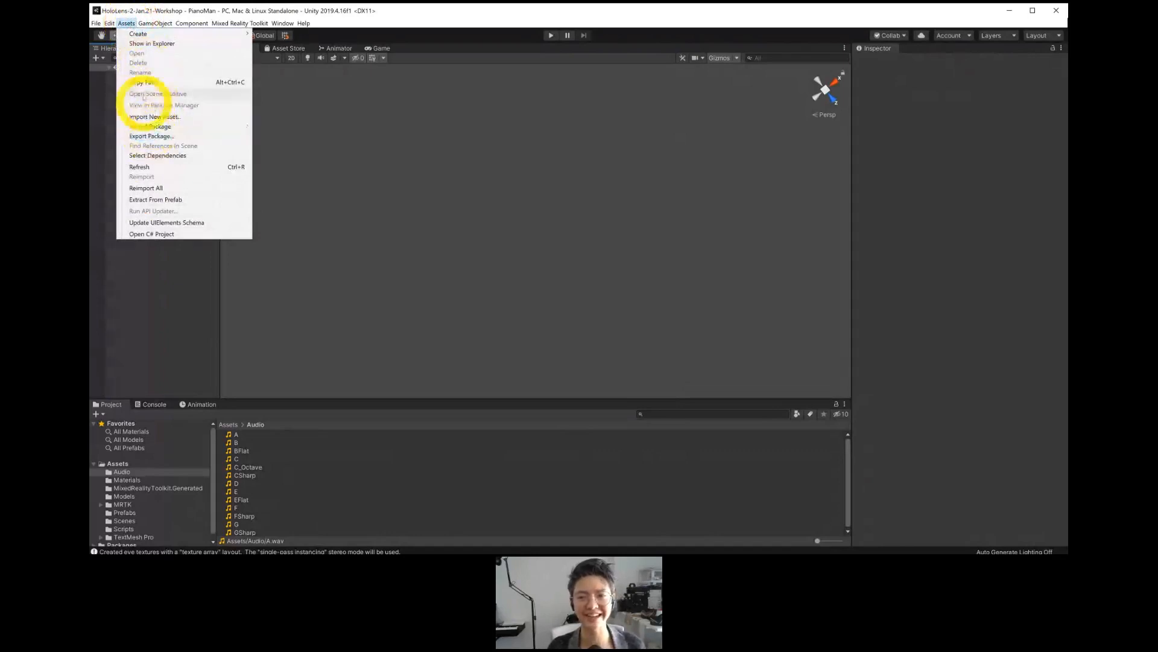
pyautogui.moveTo(149, 127)
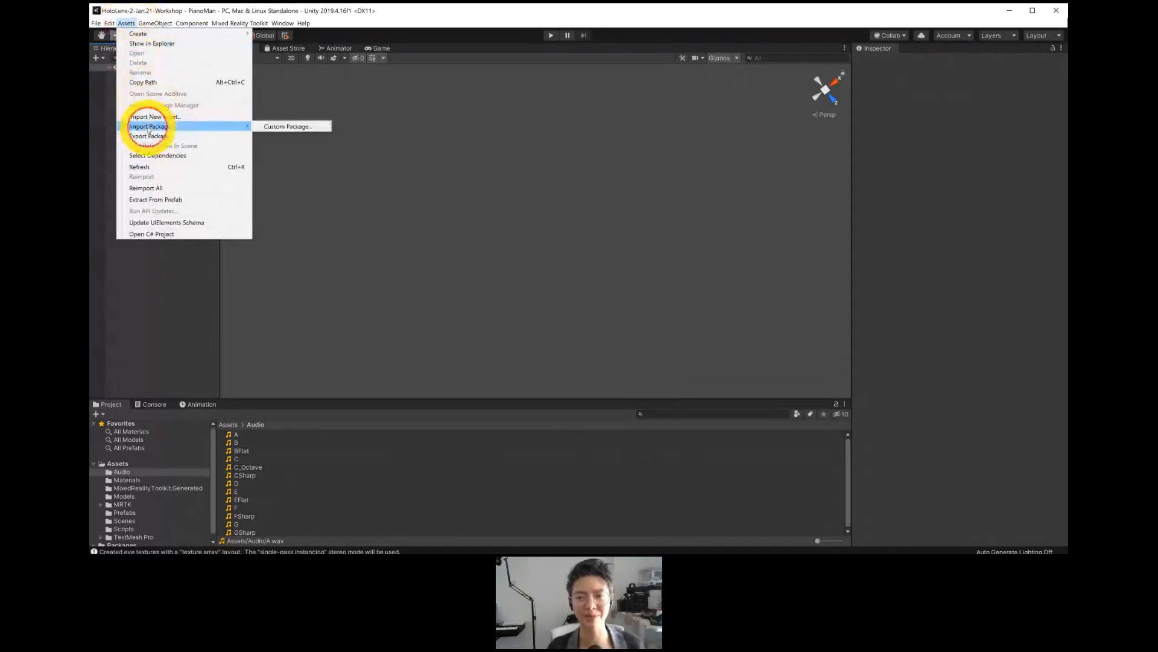
pyautogui.click(284, 126)
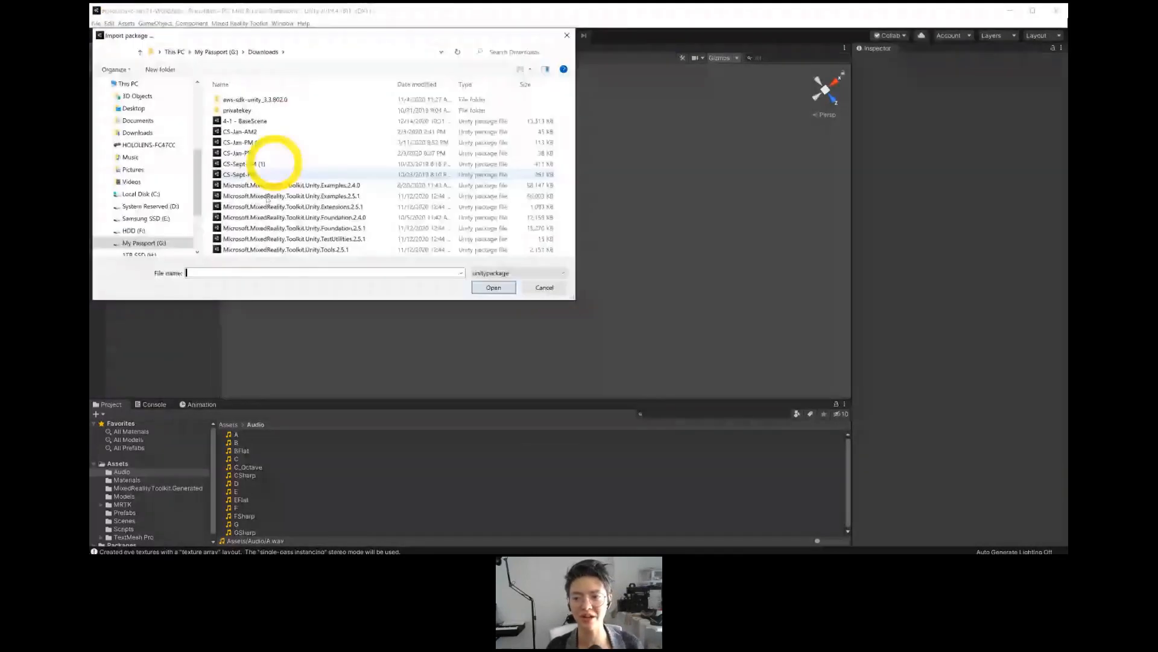
pyautogui.click(354, 217)
pyautogui.click(341, 185)
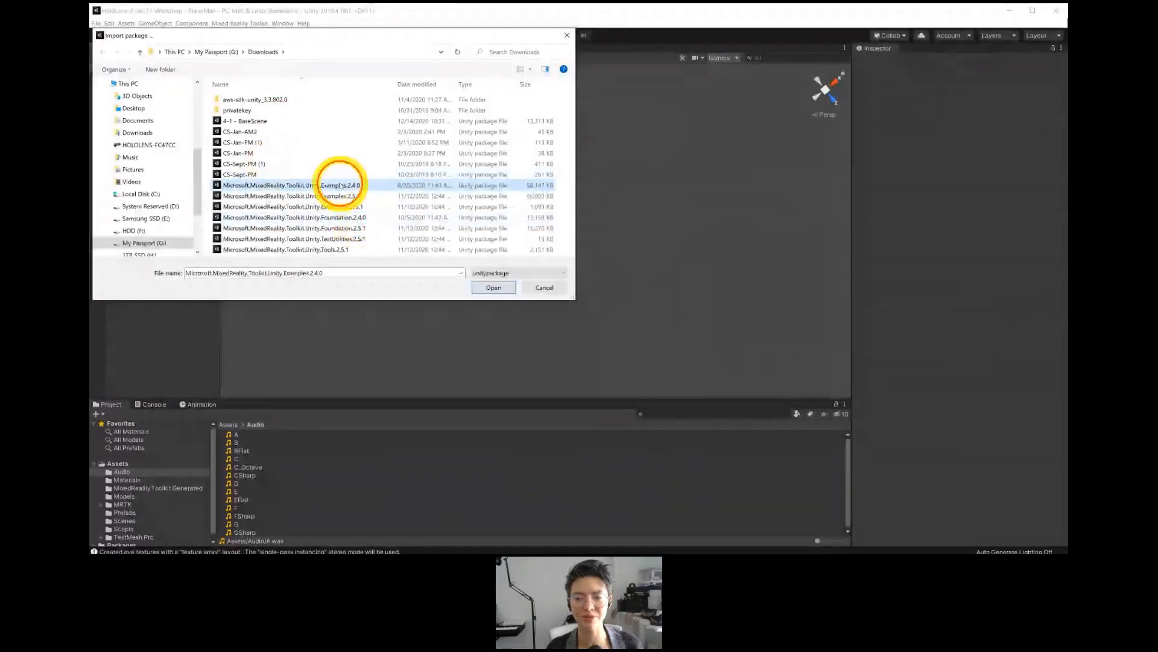
pyautogui.click(544, 288)
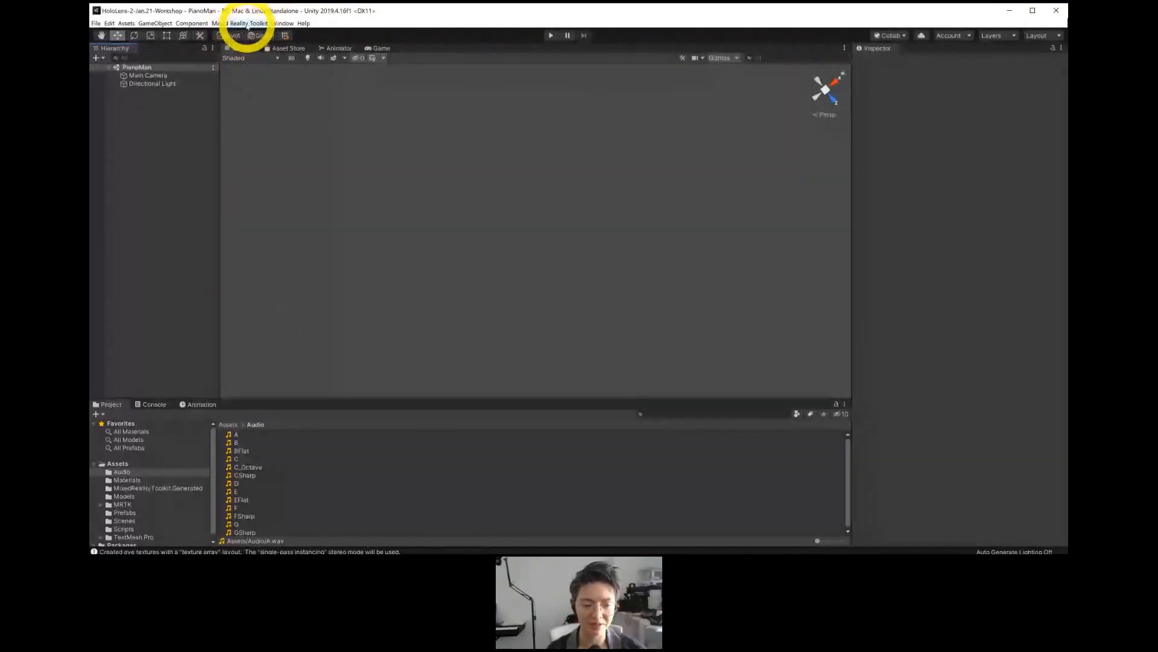
# Add the Mixed Reality Toolkit to the PianoMan scene with its default configuration and widen the Inspector.
pyautogui.click(246, 24)
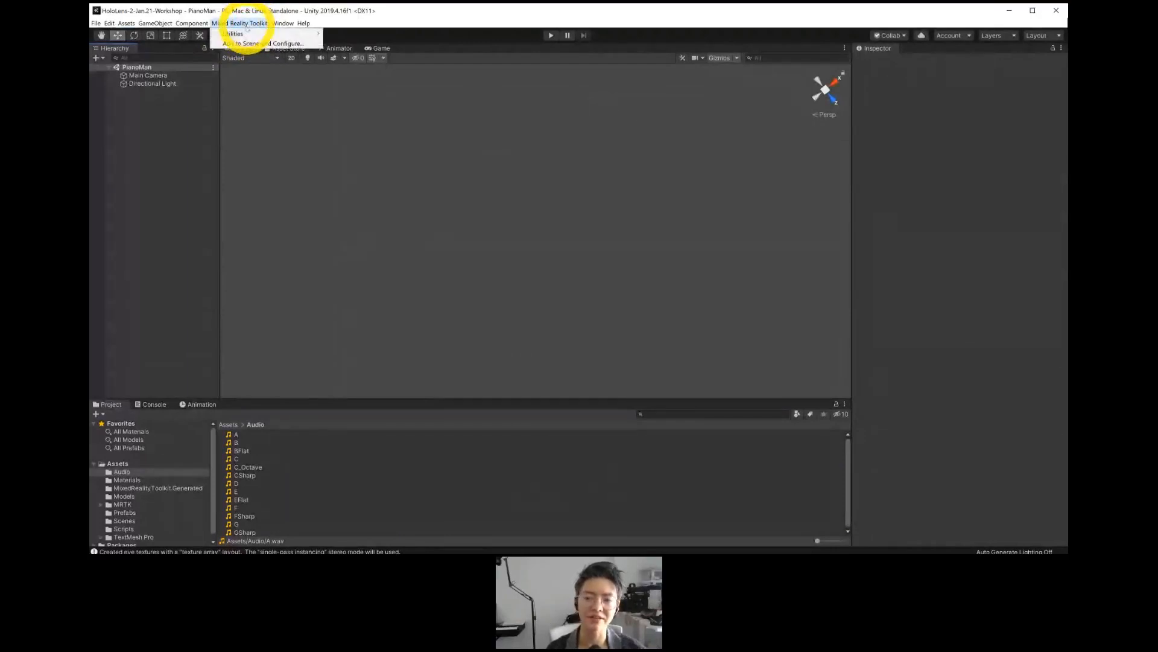
pyautogui.moveTo(247, 34)
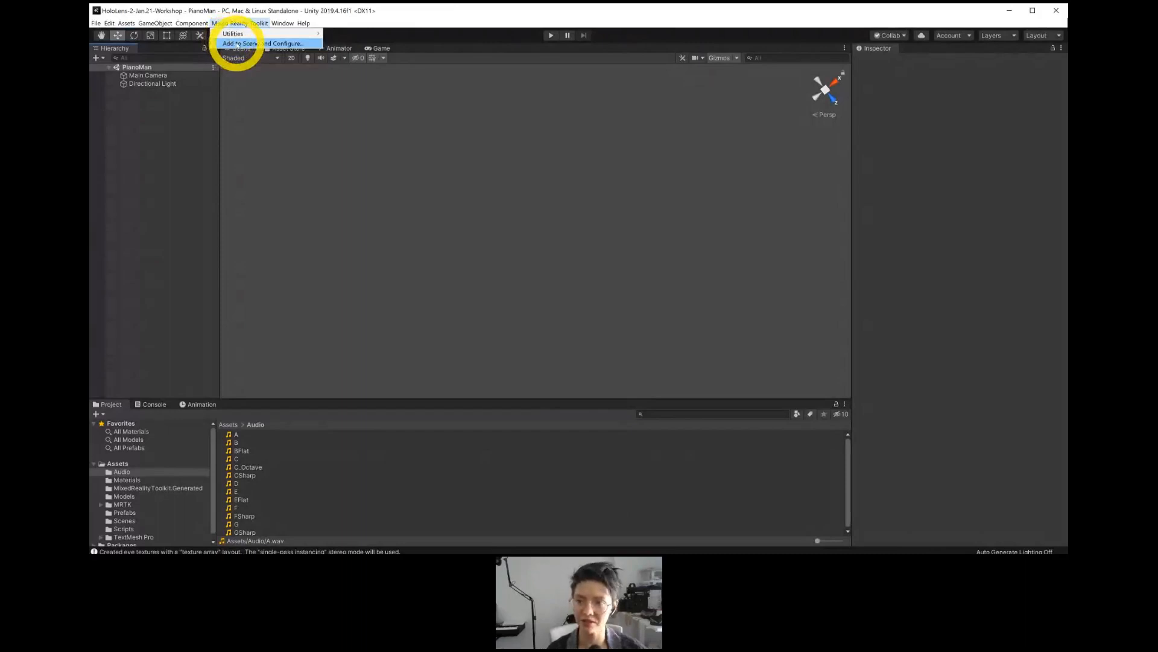
pyautogui.click(238, 45)
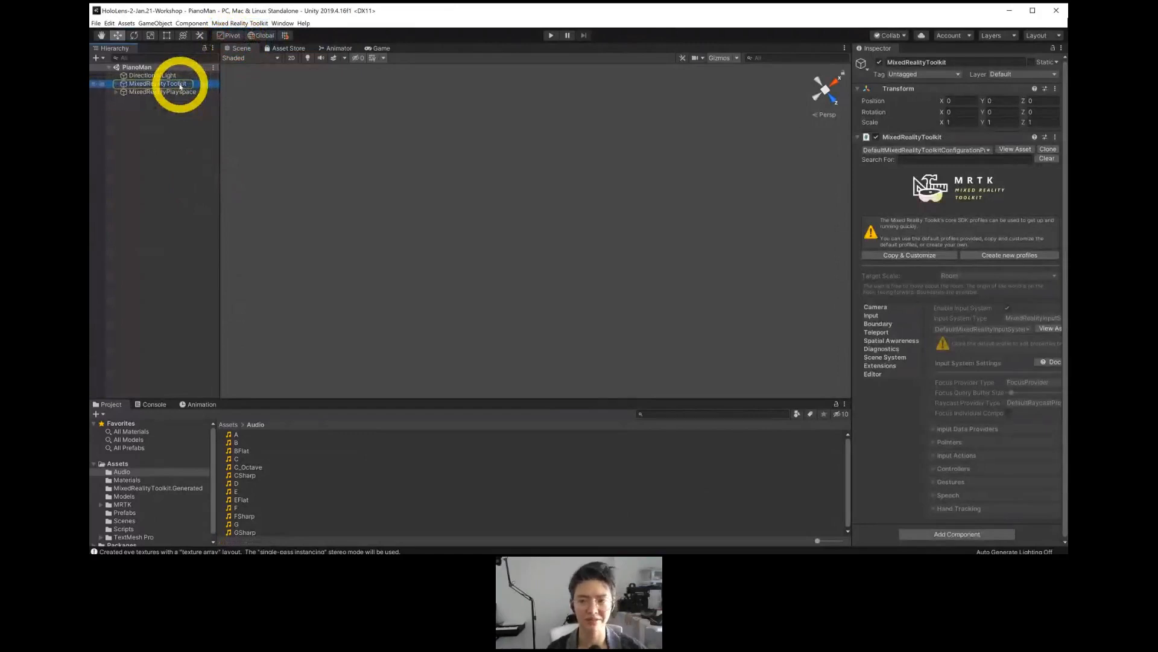
pyautogui.moveTo(852, 188); pyautogui.dragTo(815, 188)
# Clone the MixedRealityToolkit object's default configuration profile into CustomProfiles under the name PianoManToolkitConfigurationProfile.
pyautogui.click(152, 85)
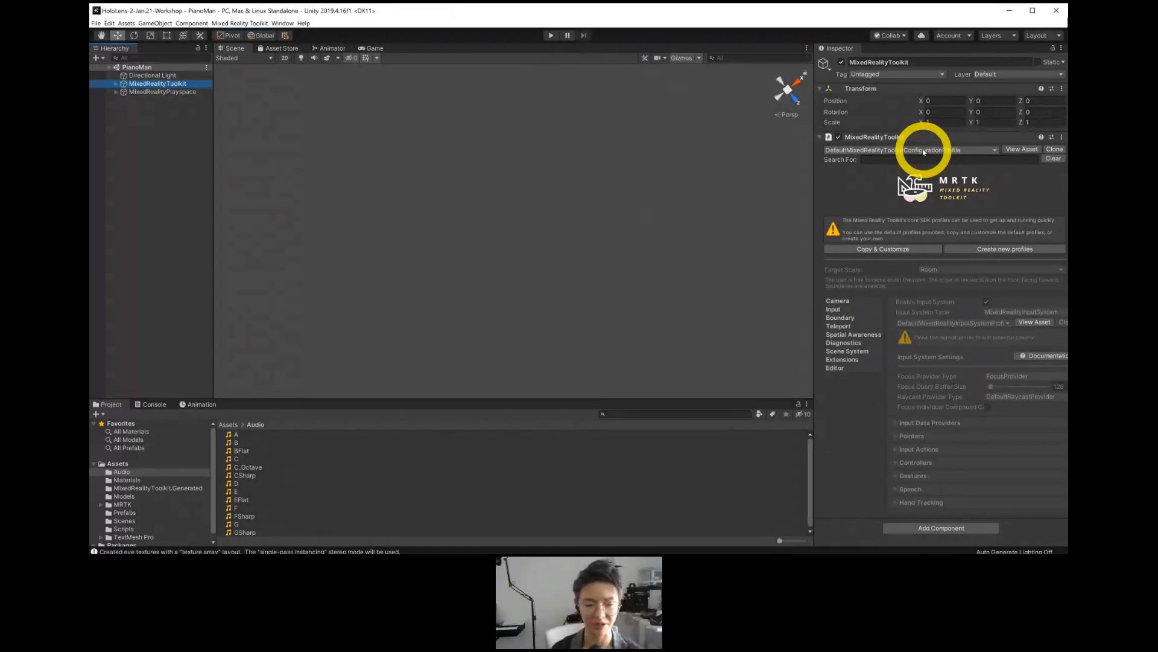
pyautogui.click(1056, 152)
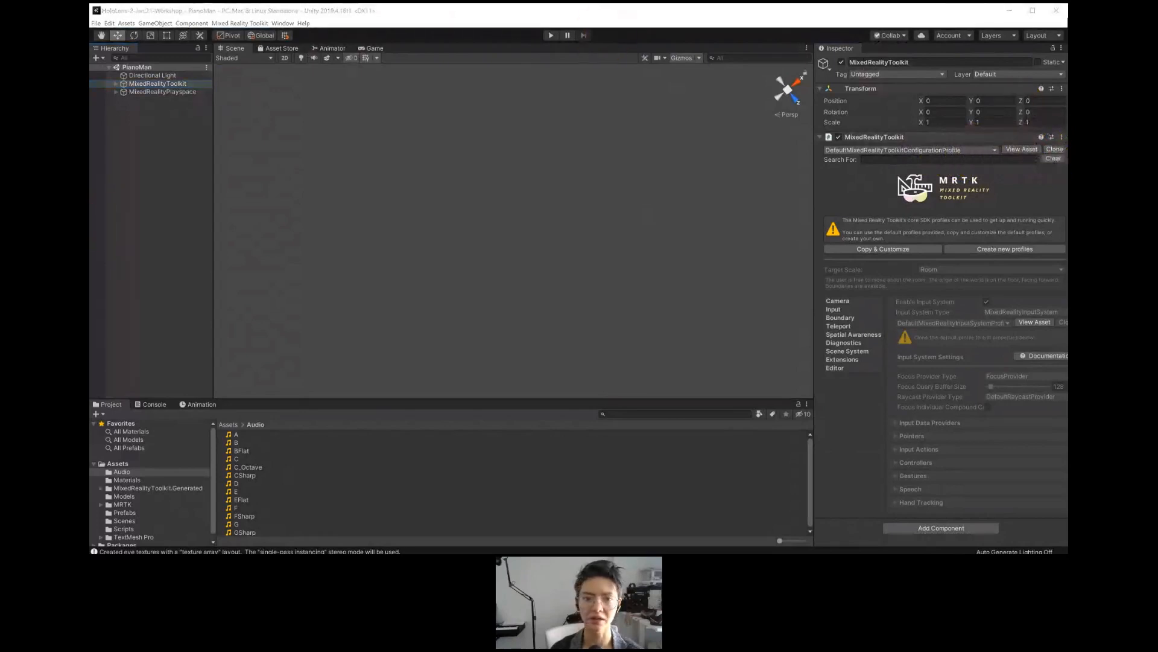
pyautogui.moveTo(90, 205)
pyautogui.mouseDown()
pyautogui.moveTo(305, 238)
pyautogui.moveTo(448, 175)
pyautogui.mouseUp()
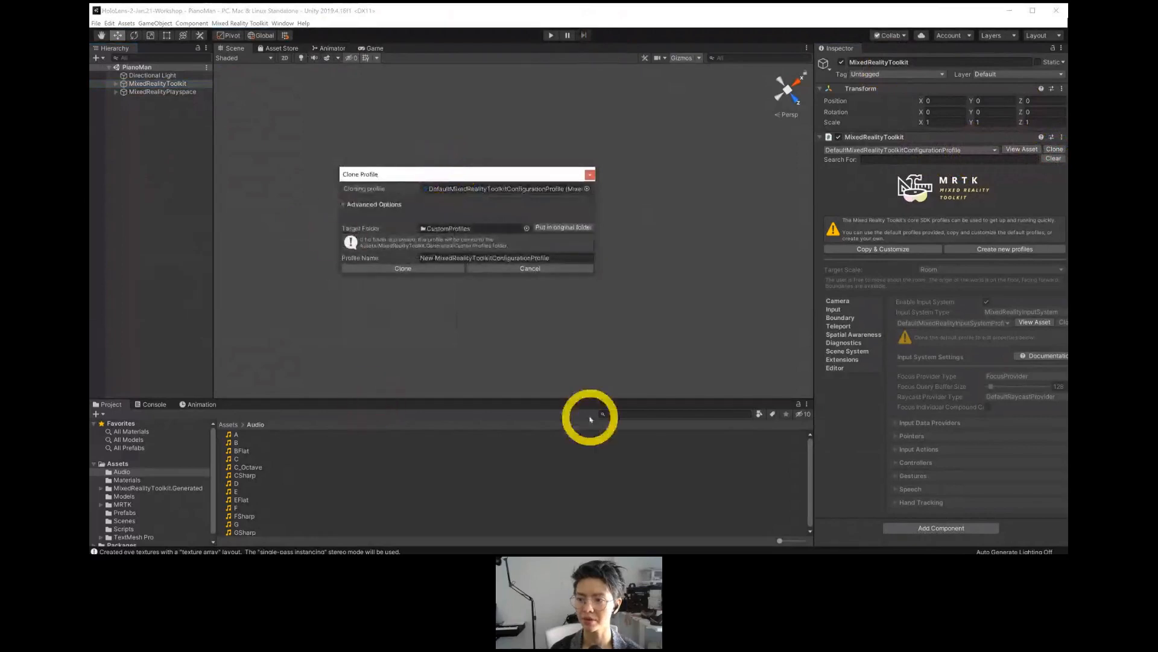
pyautogui.click(553, 258)
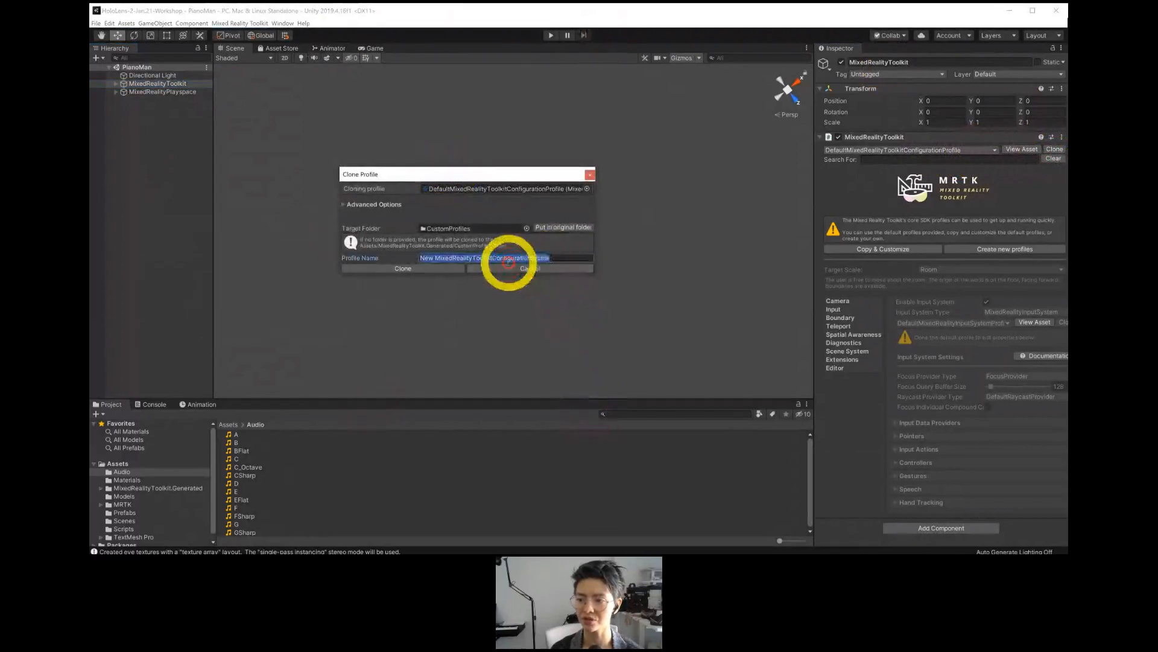
pyautogui.click(510, 259)
pyautogui.moveTo(475, 259); pyautogui.dragTo(333, 274)
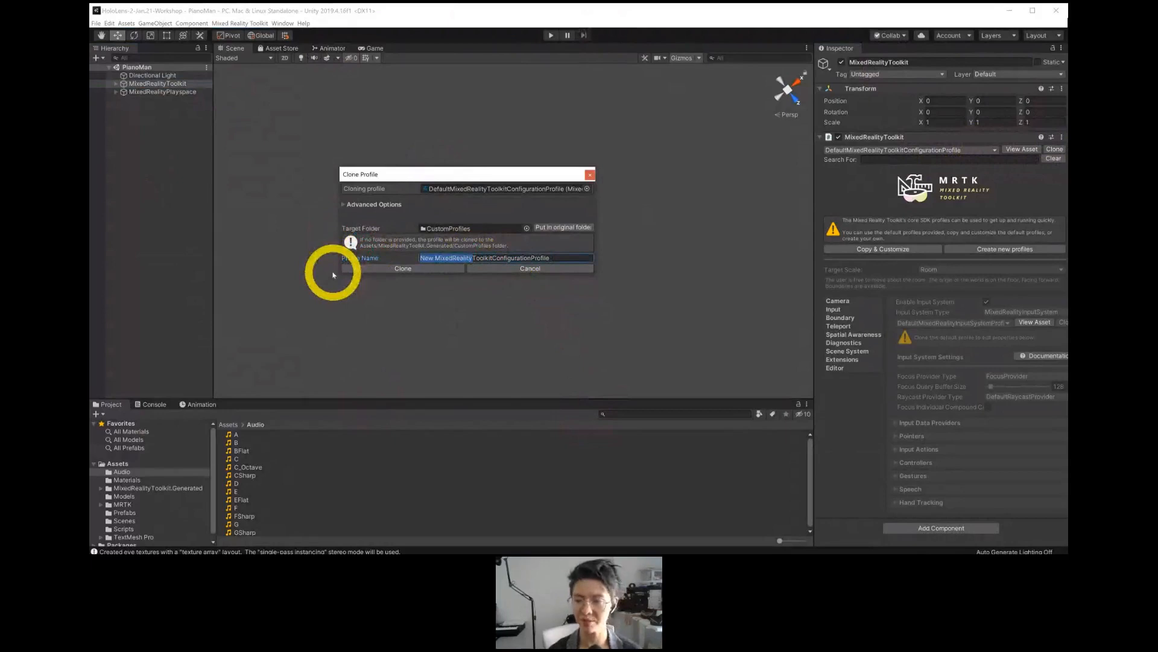
pyautogui.write('PianoMan')
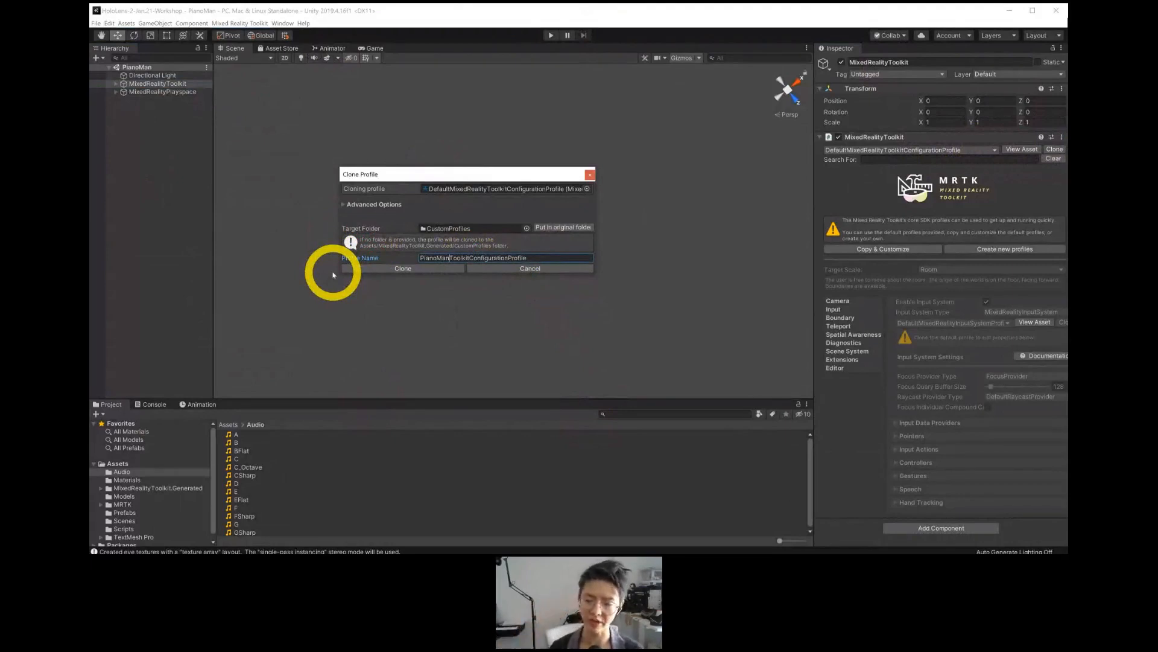
pyautogui.click(370, 269)
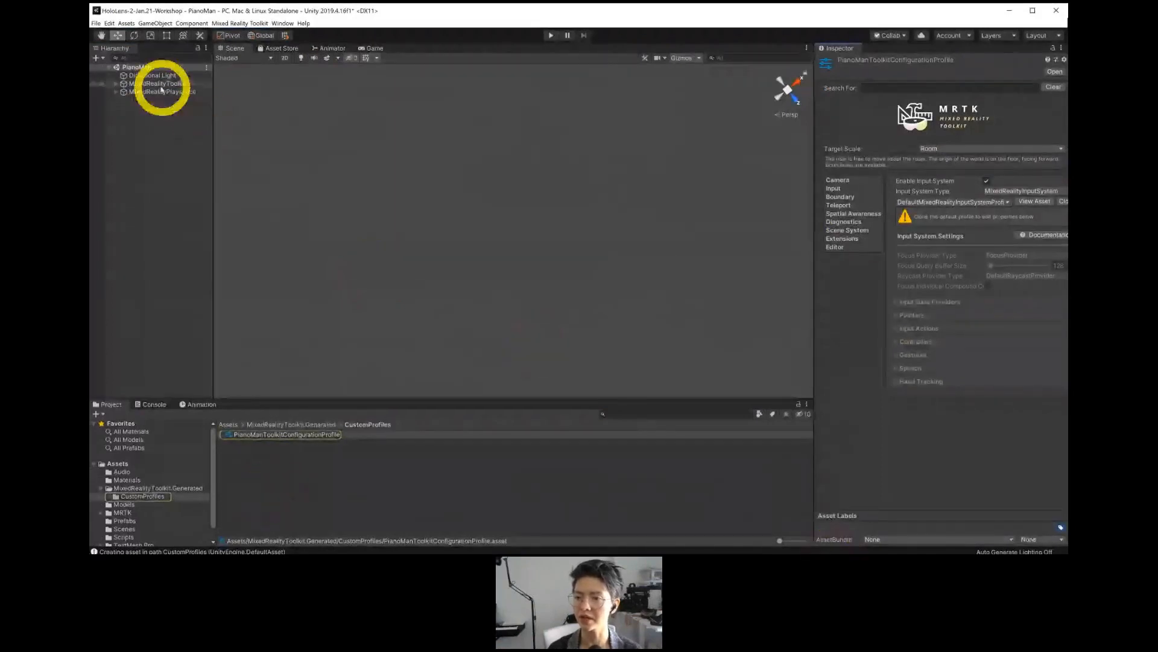
# Widen the Inspector for the MixedRealityToolkit object and clone its default input system profile as PianoManInputSystemProfile.
pyautogui.click(157, 84)
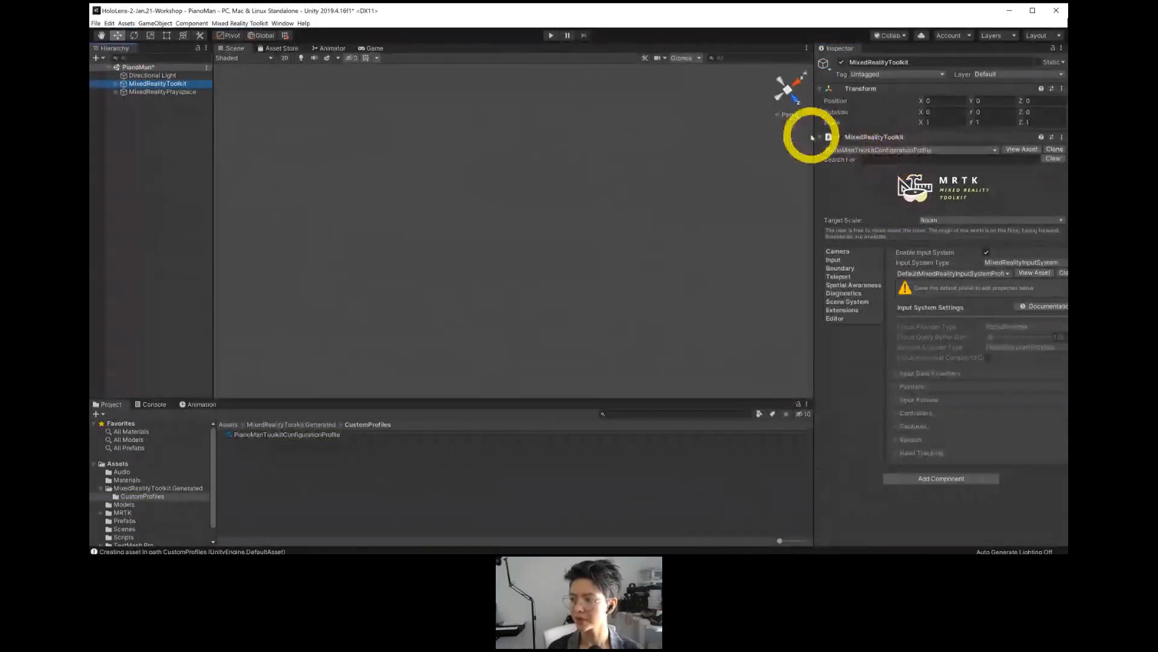
pyautogui.moveTo(814, 134); pyautogui.dragTo(651, 133)
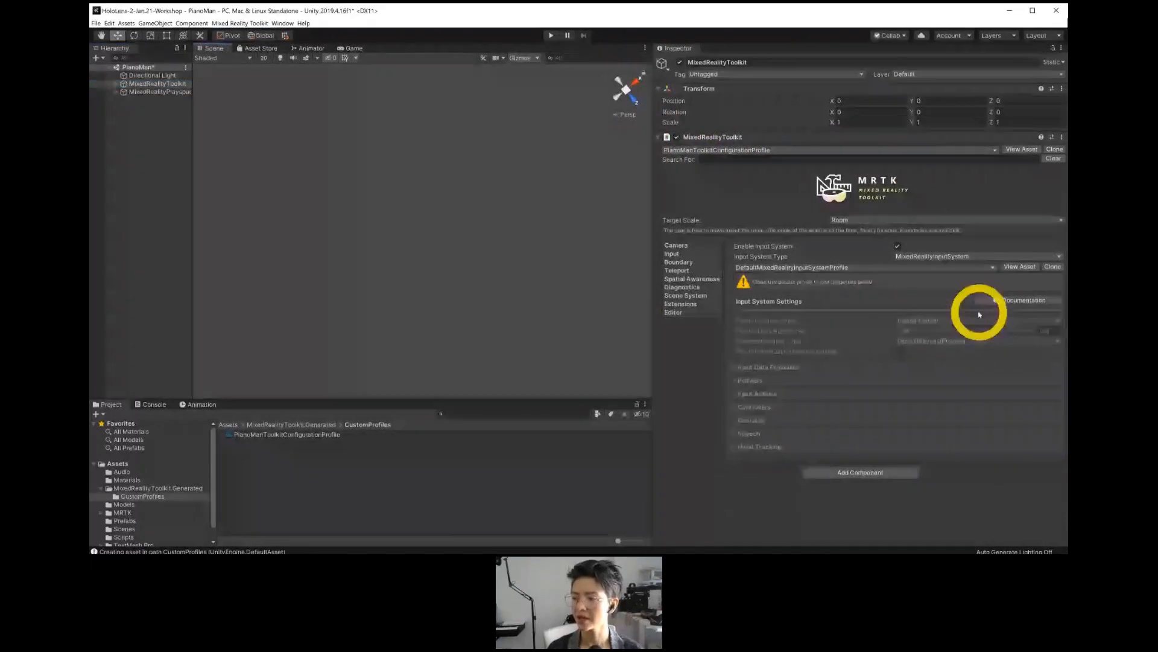
pyautogui.click(675, 256)
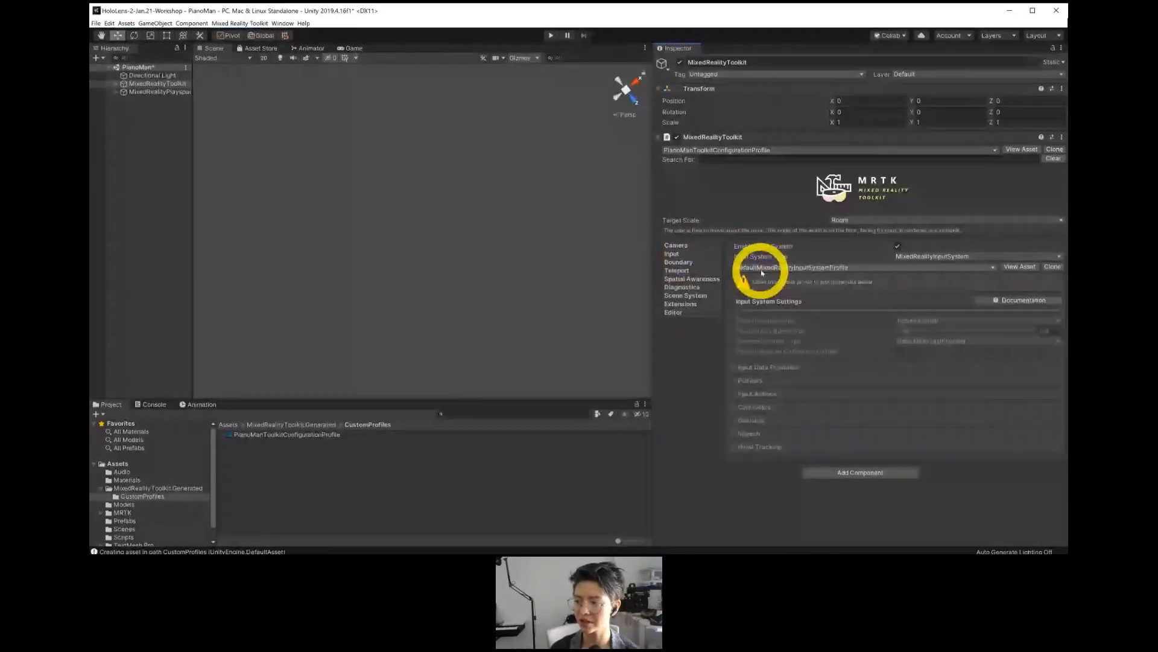
pyautogui.click(1050, 268)
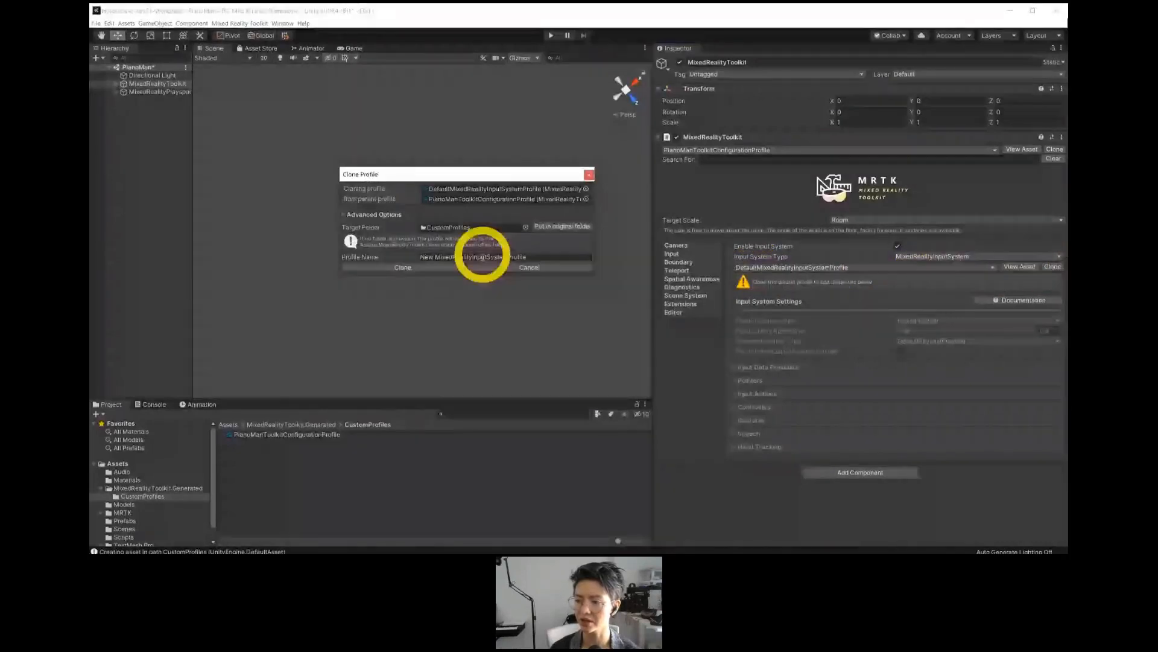
pyautogui.moveTo(474, 257); pyautogui.dragTo(306, 241)
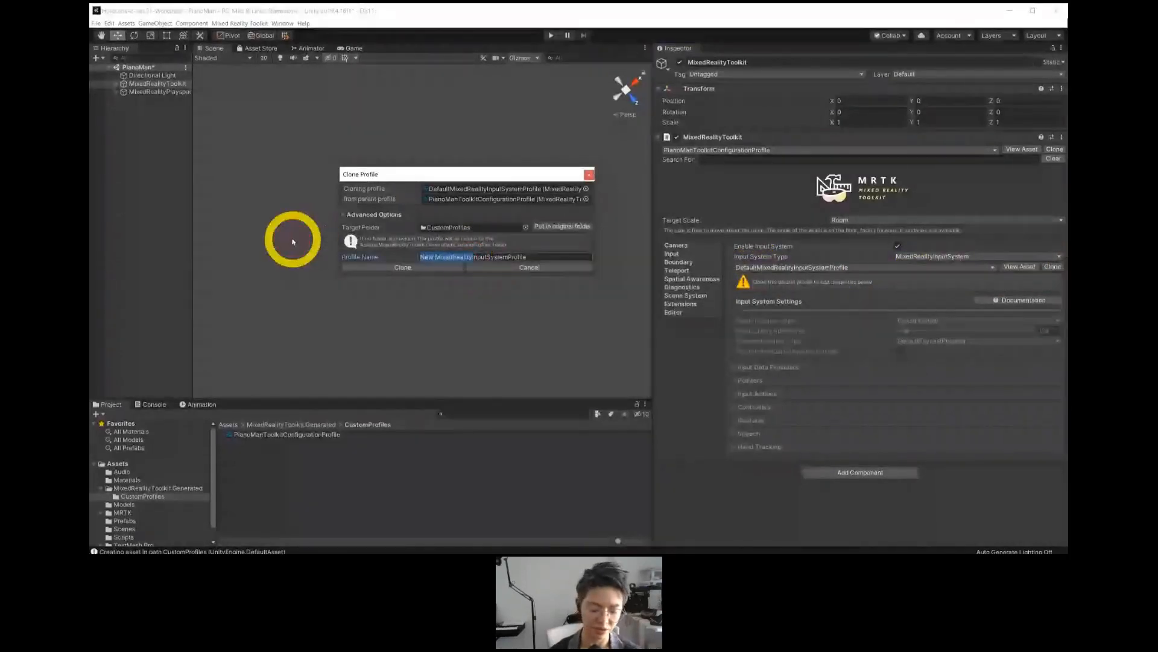
pyautogui.write('Piano')
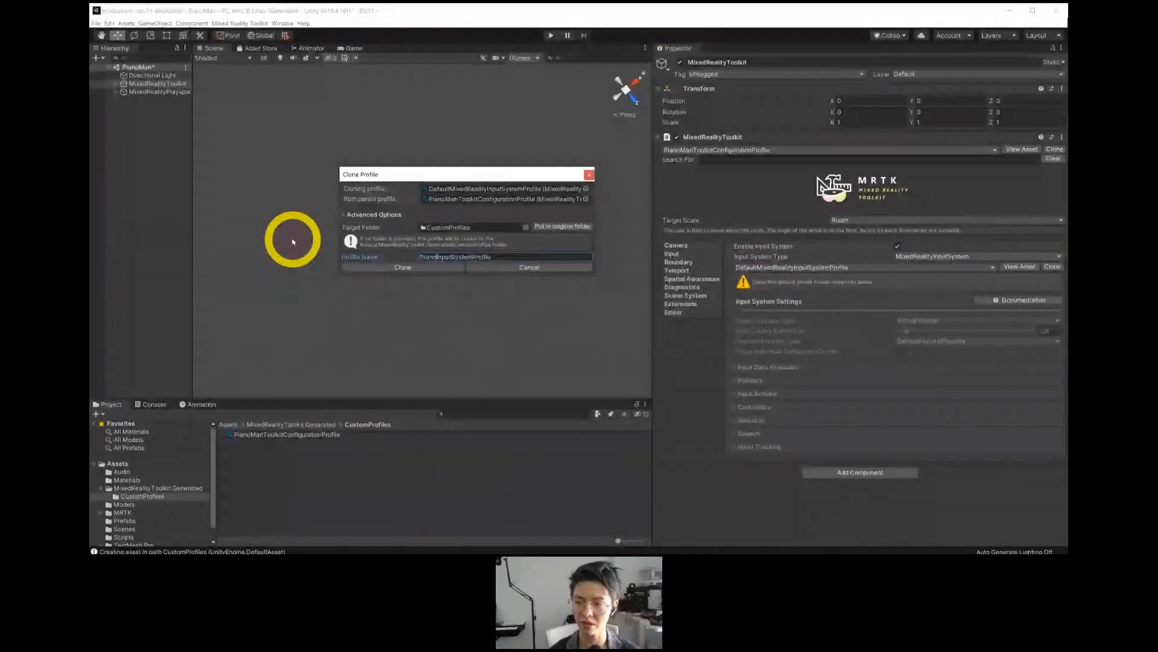
pyautogui.write('Man')
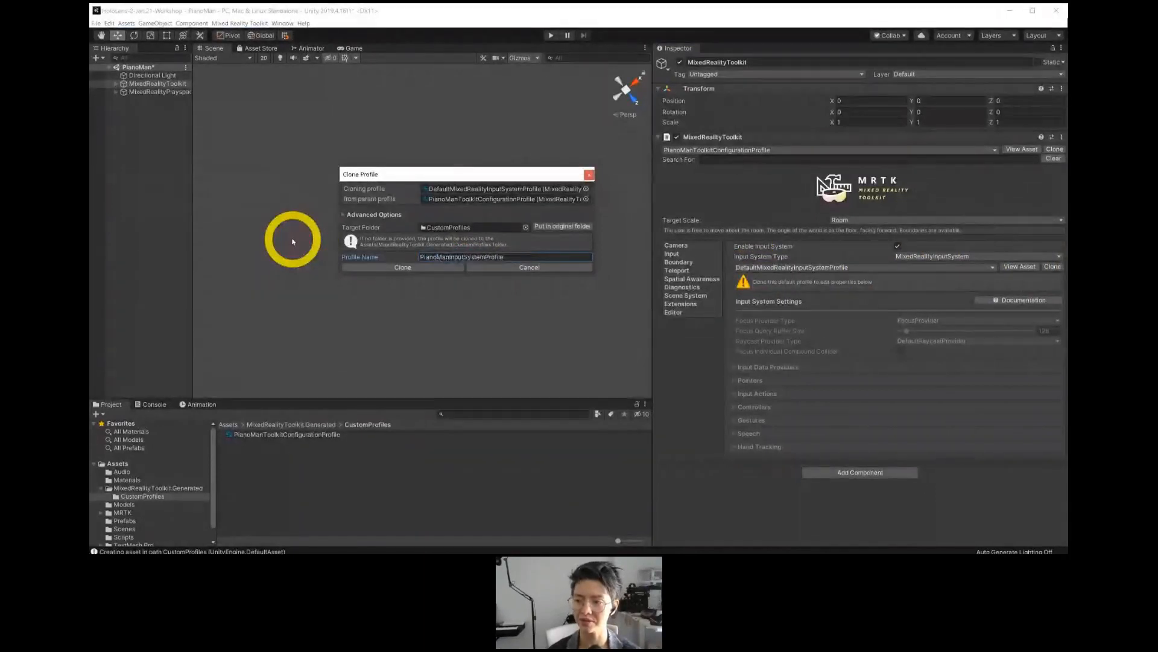
pyautogui.click(383, 269)
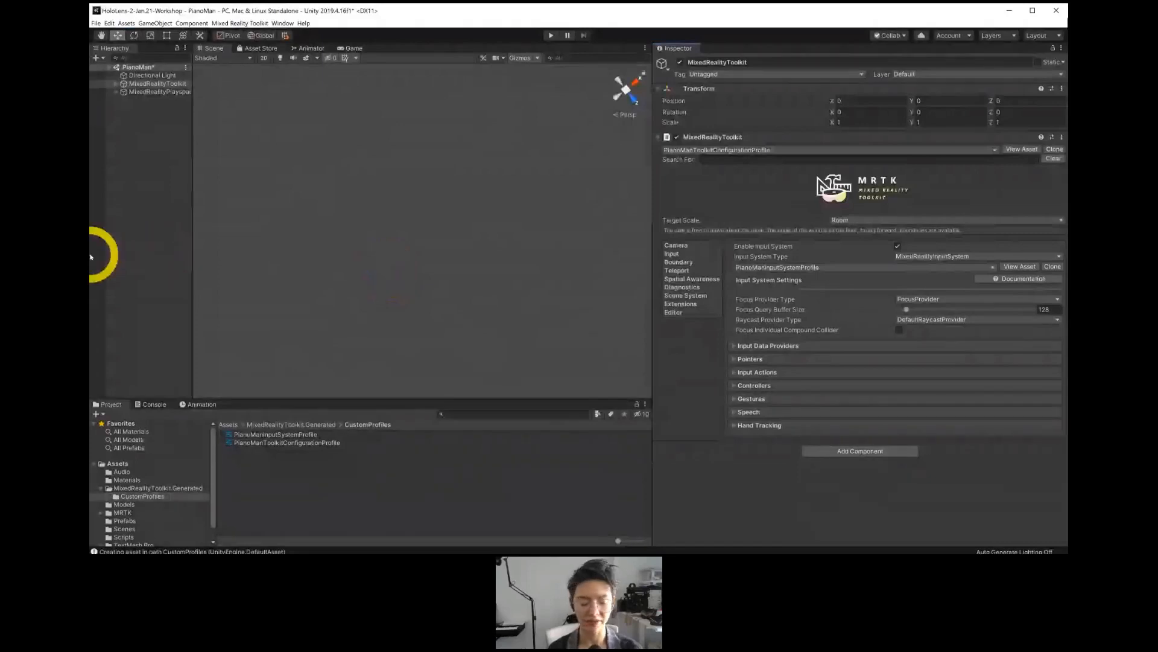
# Clone the default hand tracking profile of the input system into CustomProfiles under the name PianoManHandTrackingProfile.
pyautogui.click(785, 359)
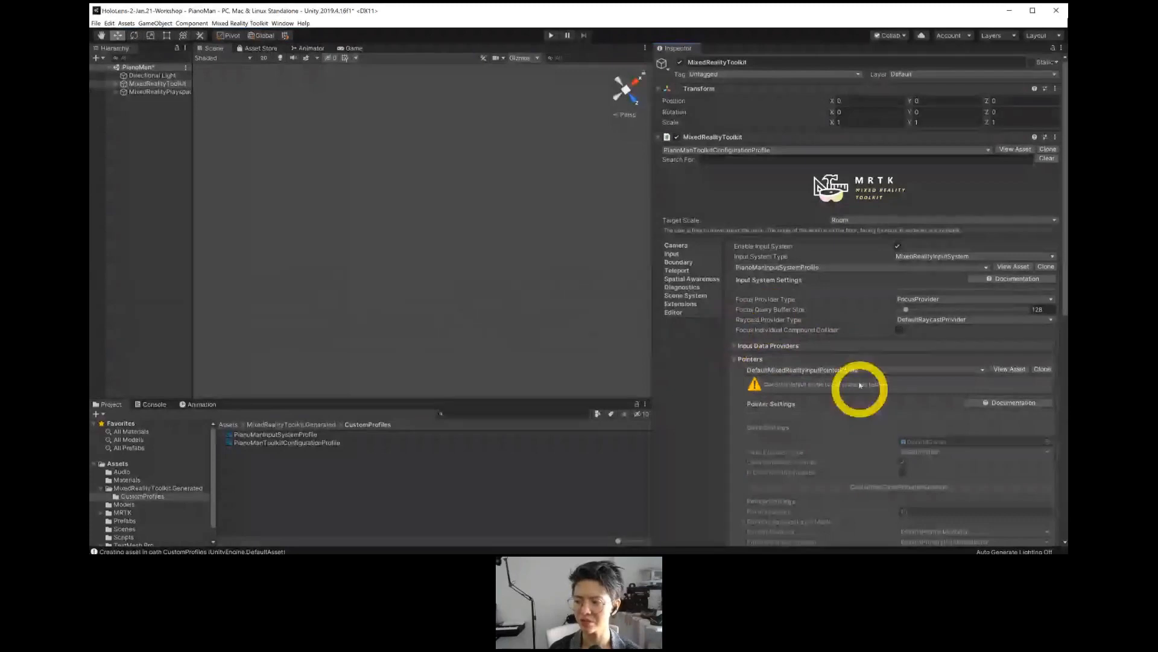
pyautogui.click(778, 361)
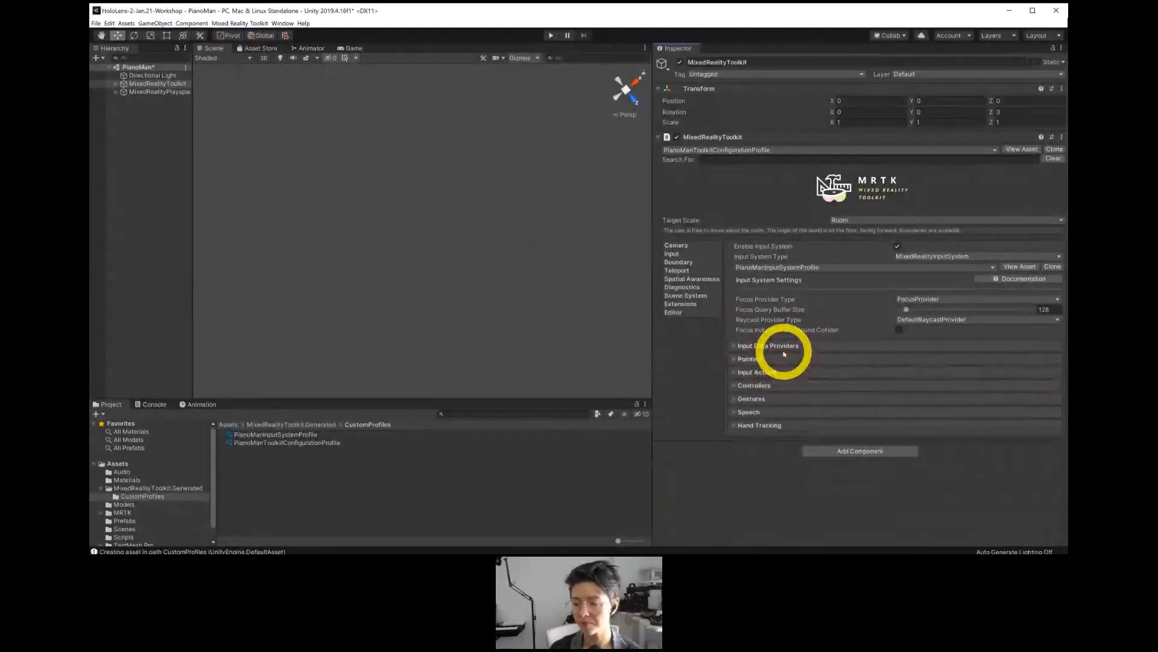
pyautogui.click(762, 425)
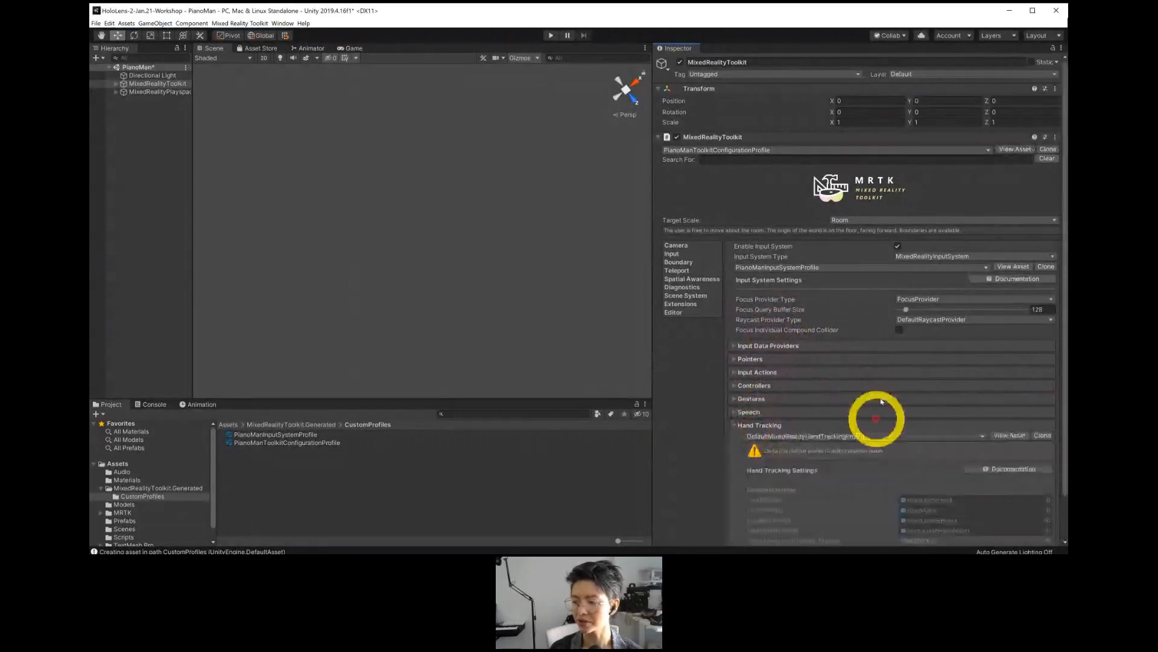
pyautogui.scroll(-2, 830, 264)
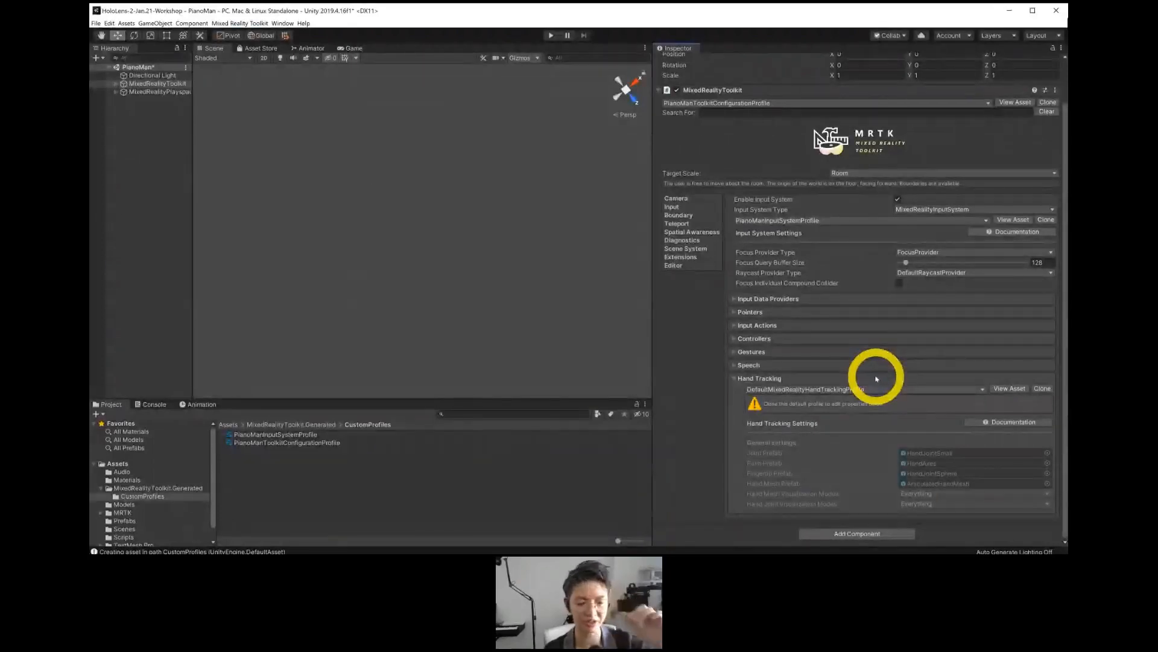
pyautogui.click(1042, 388)
pyautogui.click(445, 257)
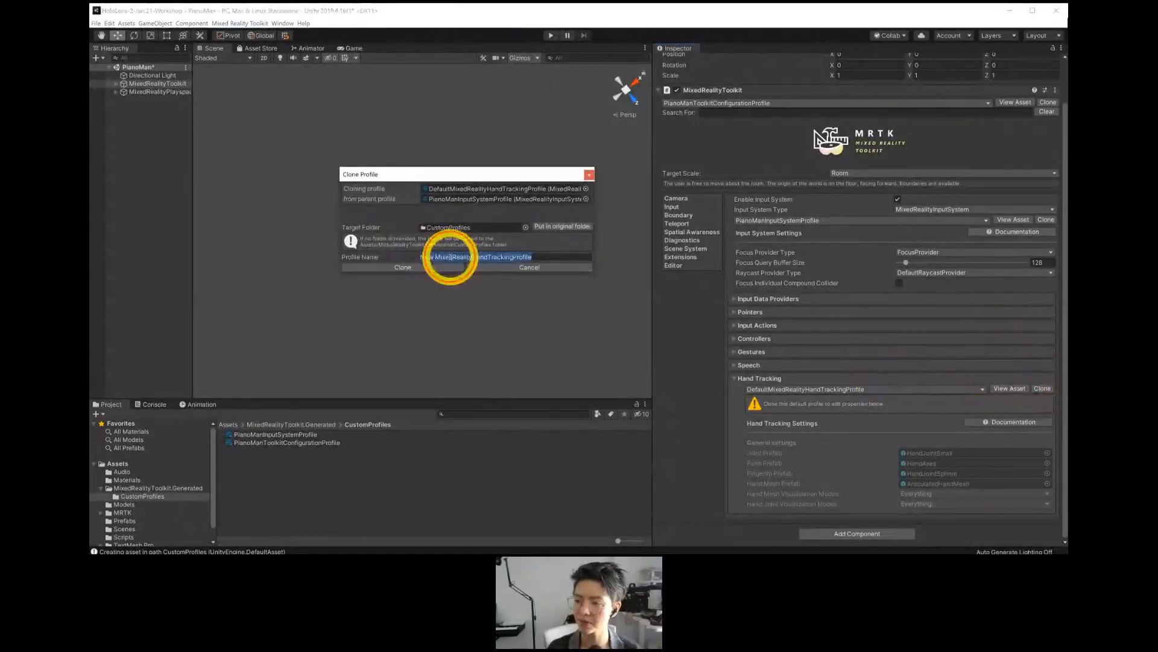
pyautogui.moveTo(474, 258); pyautogui.dragTo(306, 252)
pyautogui.press('BackSpace')
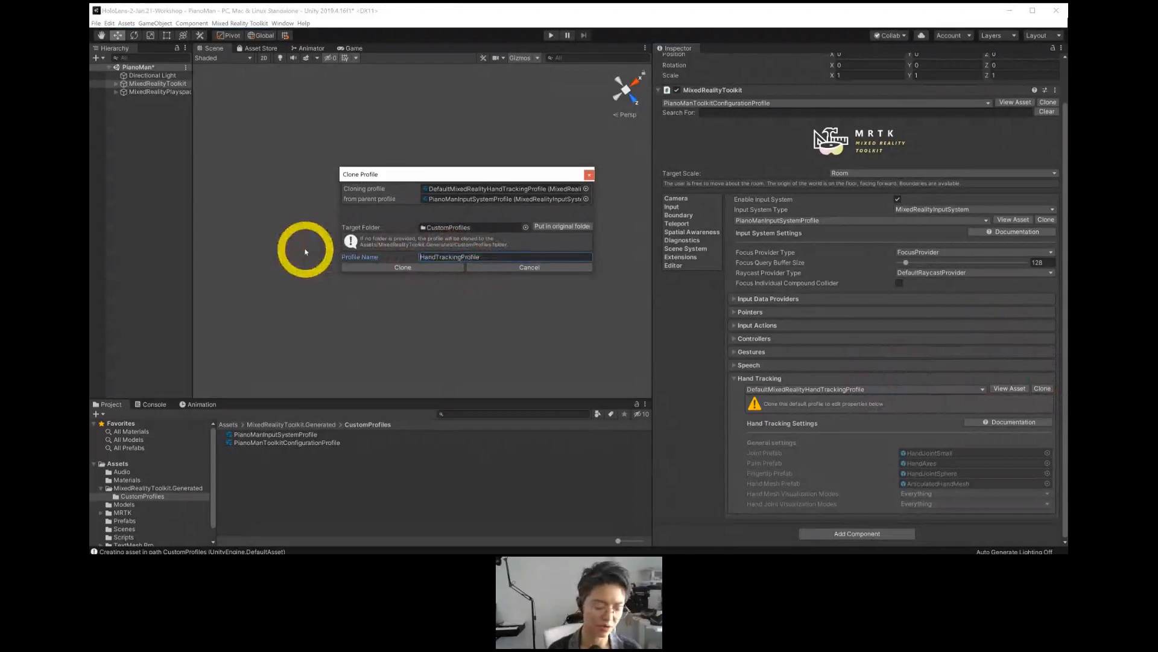
pyautogui.write('PianoMan')
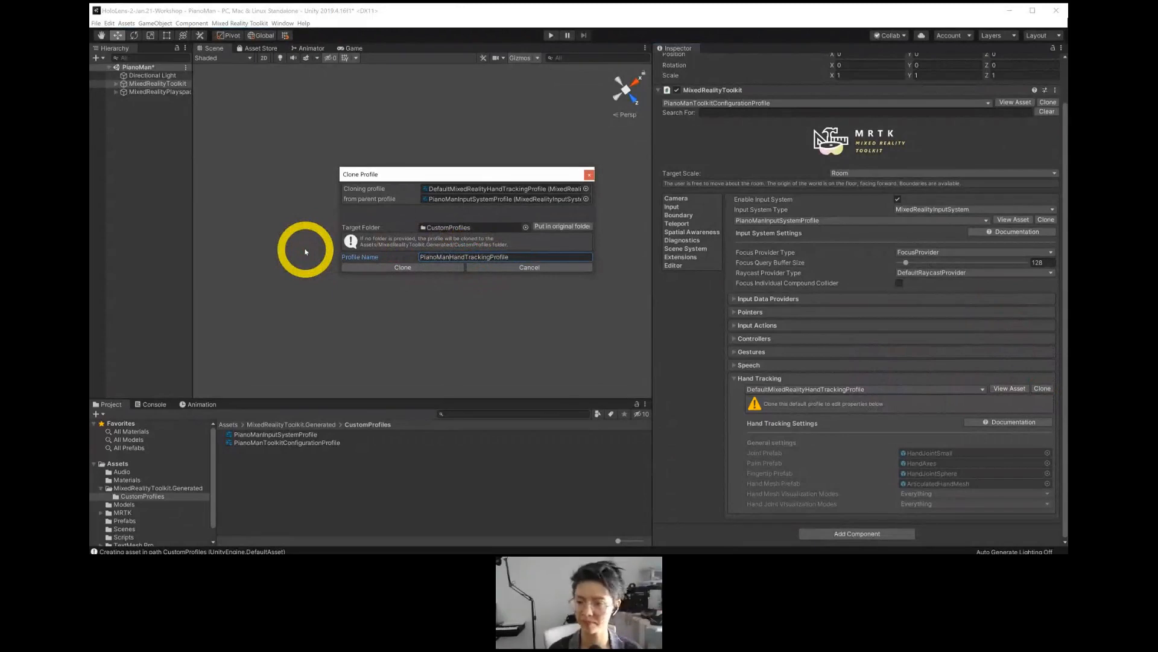
pyautogui.click(370, 269)
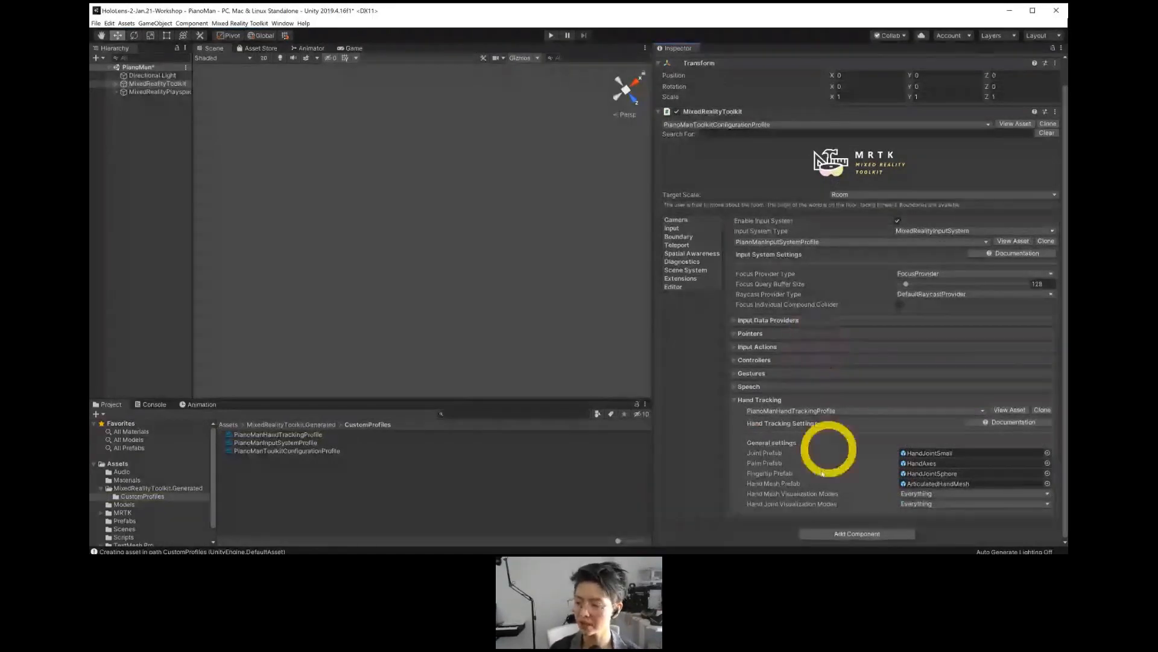
# Examine the HandJointSmall, HandAxes and HandJointSphere prefabs referenced by the hand tracking profile, and return to the MixedRealityToolkit object.
pyautogui.click(925, 454)
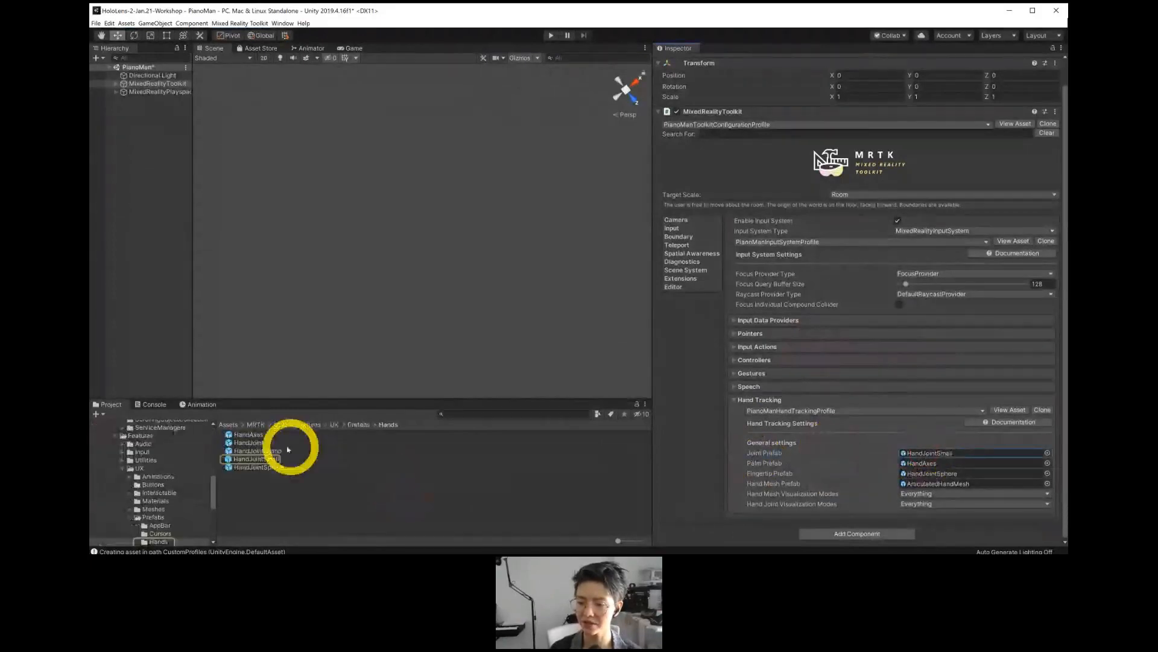
pyautogui.click(265, 459)
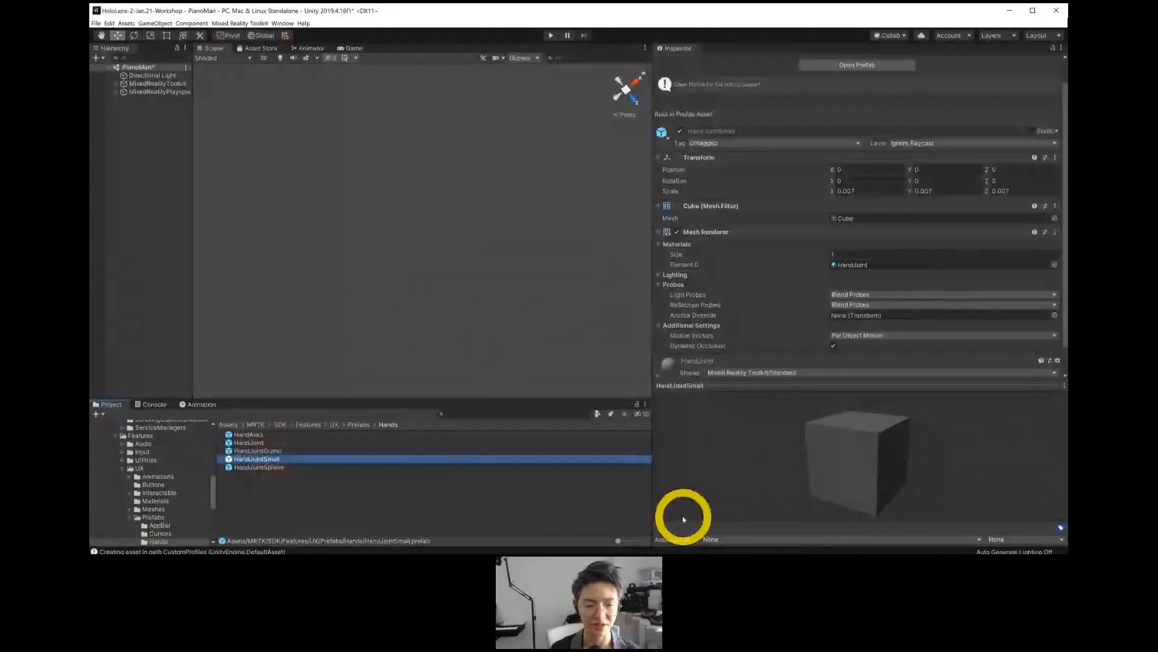
pyautogui.click(167, 84)
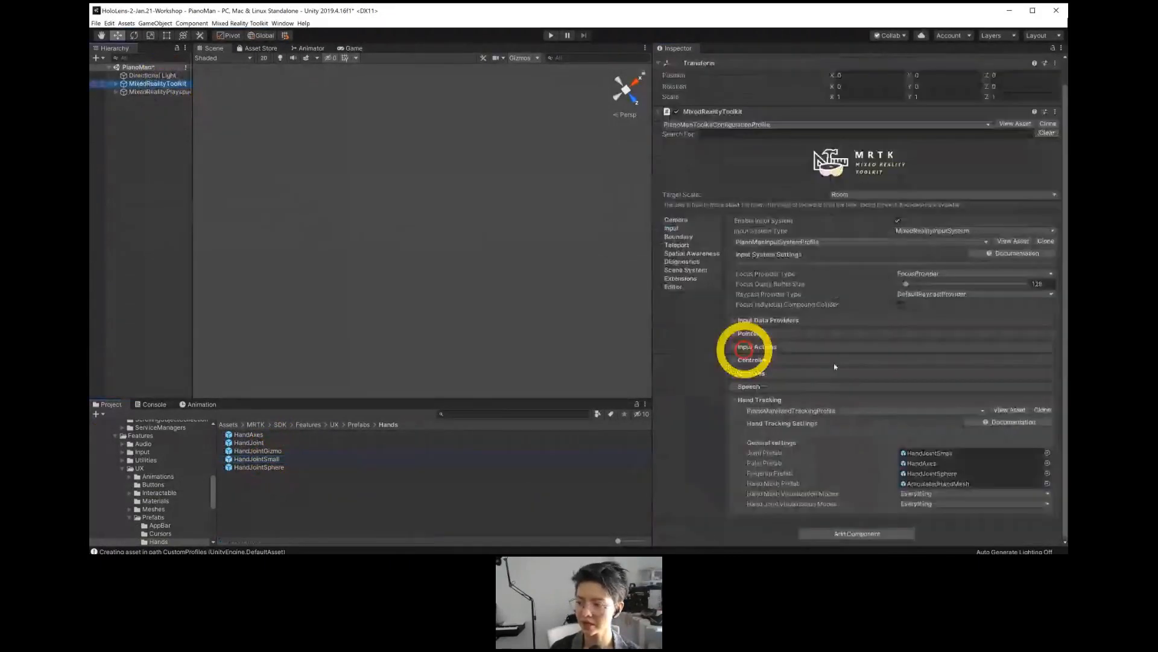
pyautogui.click(918, 463)
pyautogui.click(244, 435)
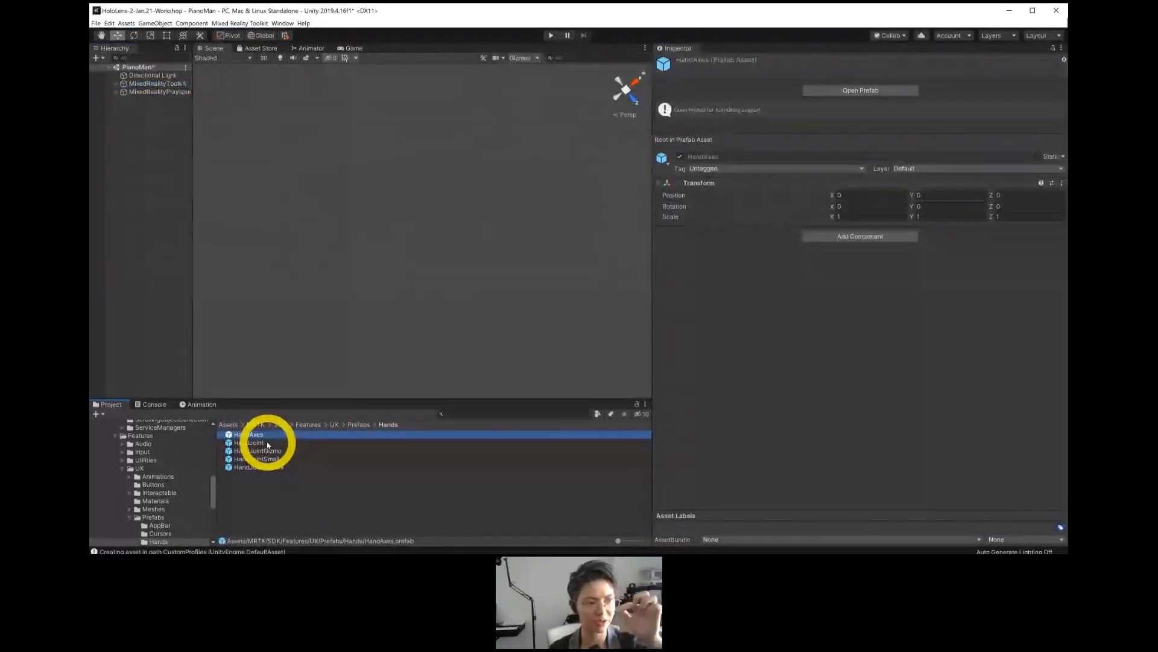
pyautogui.click(145, 84)
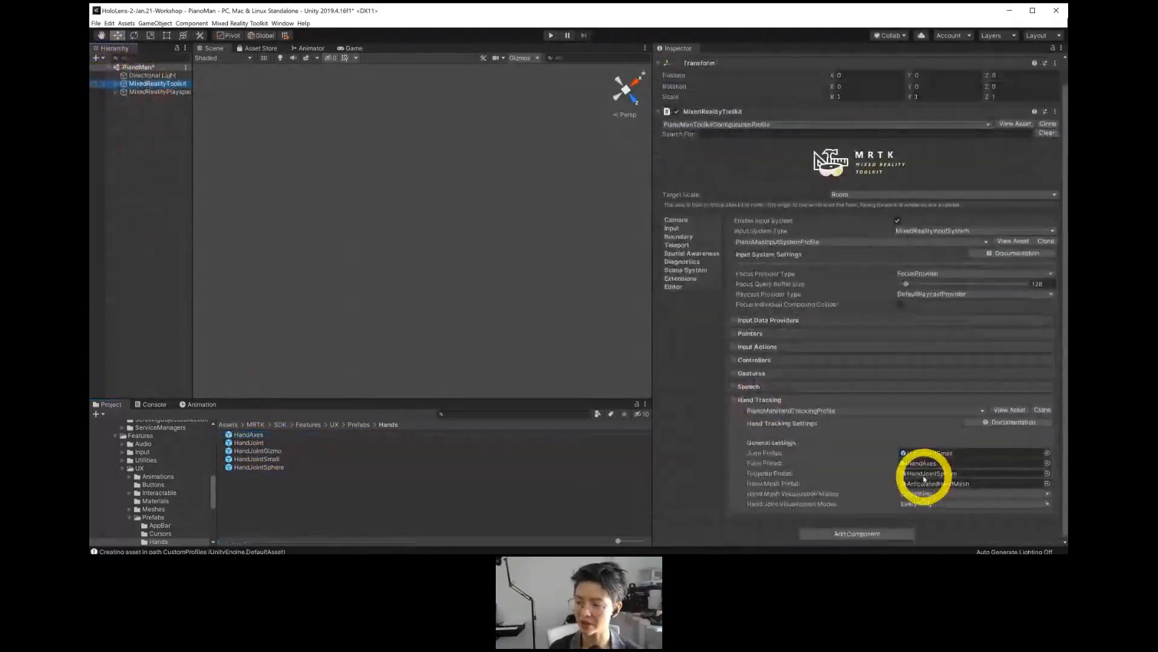
pyautogui.click(258, 467)
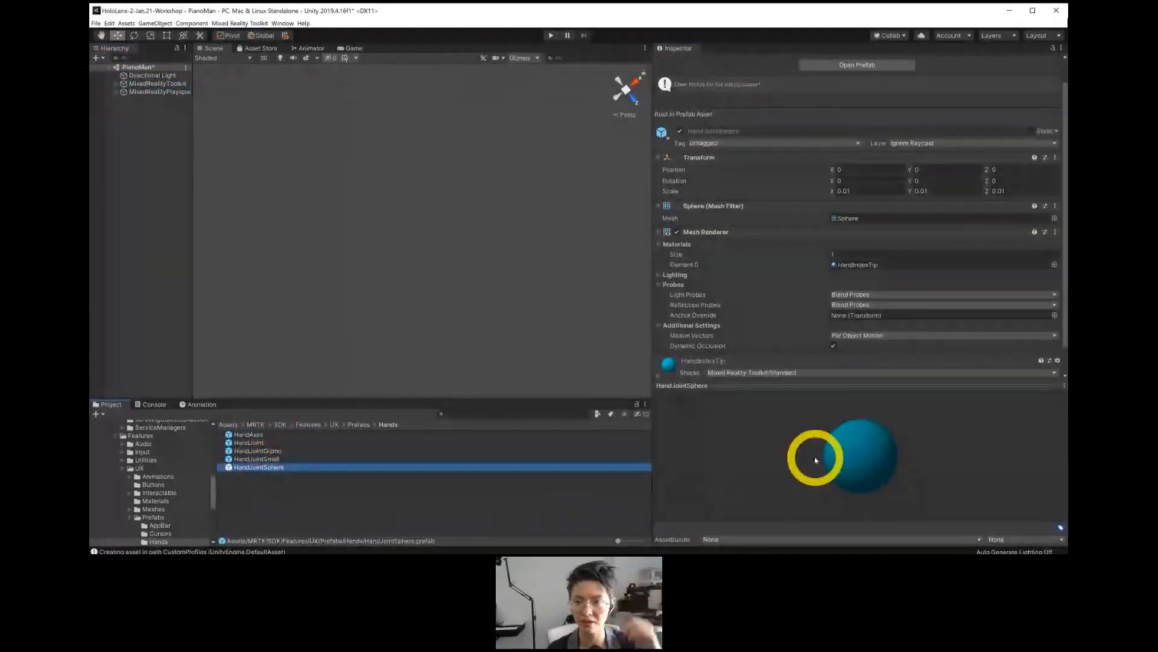
pyautogui.click(146, 84)
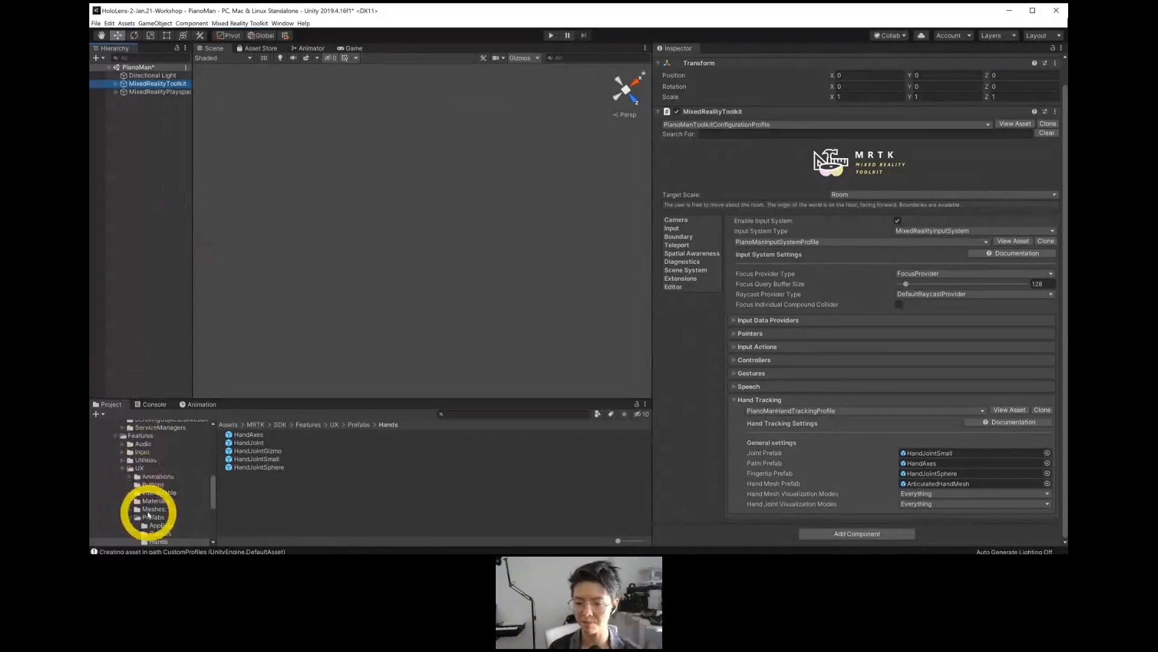
# Review the ArticulatedHandMeshPulse prefab in Assets > Prefabs and assign it as the Hand Mesh Prefab in the hand tracking profile.
pyautogui.scroll(-5, 147, 507)
pyautogui.click(123, 507)
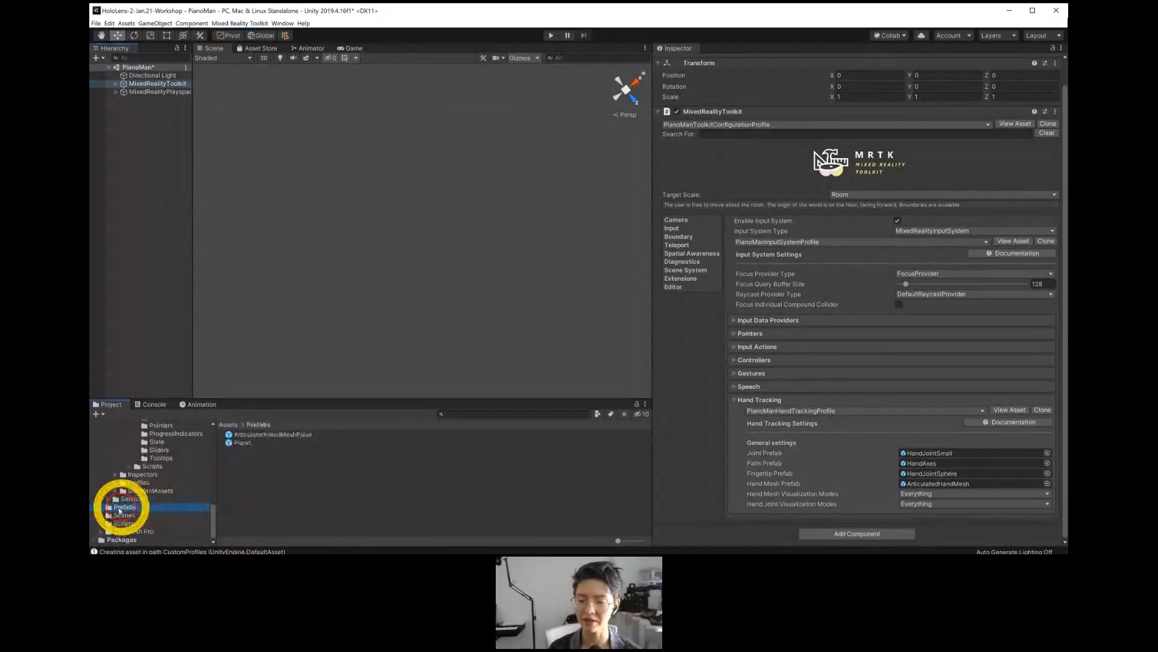
pyautogui.click(282, 434)
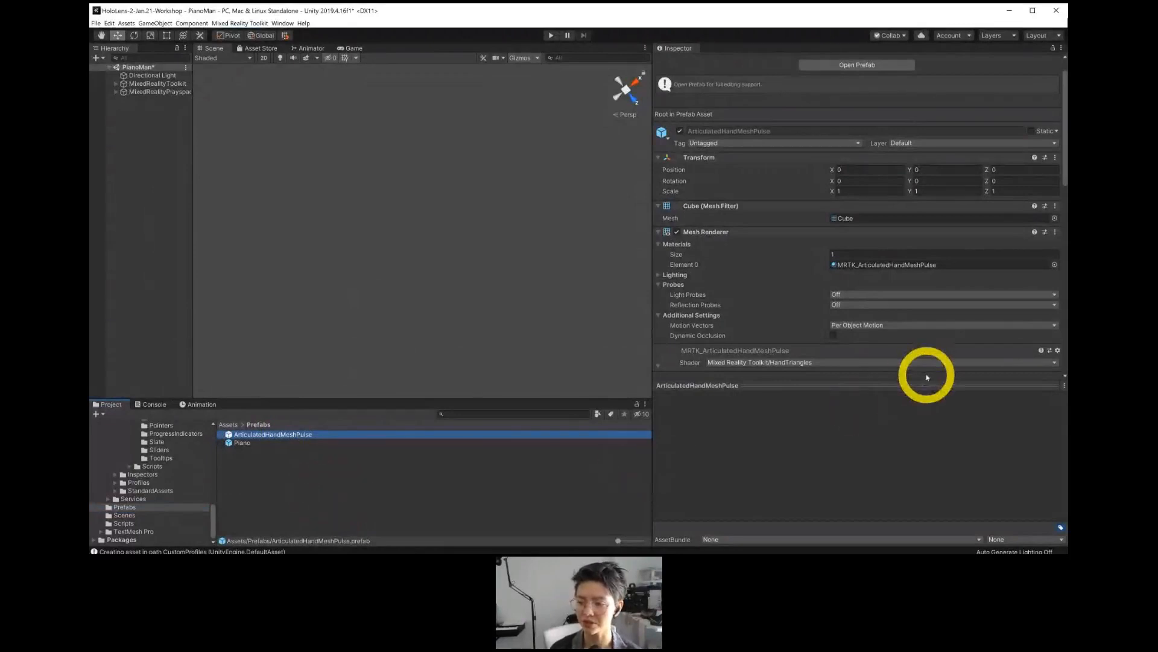
pyautogui.moveTo(772, 382); pyautogui.dragTo(753, 542)
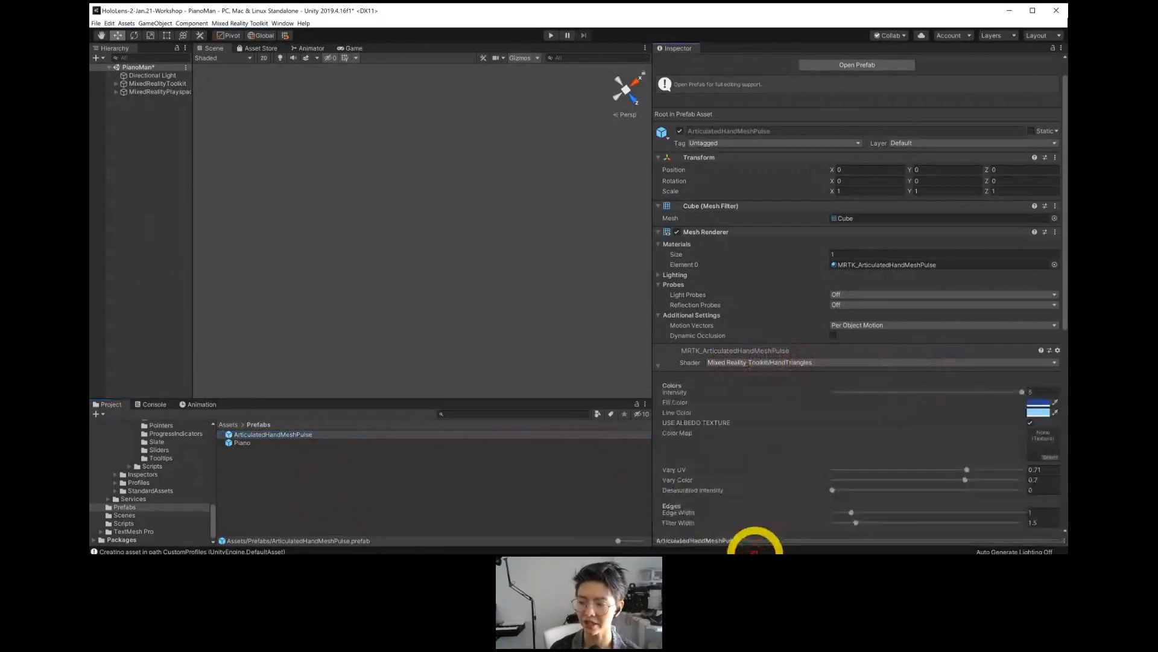
pyautogui.scroll(-5, 744, 217)
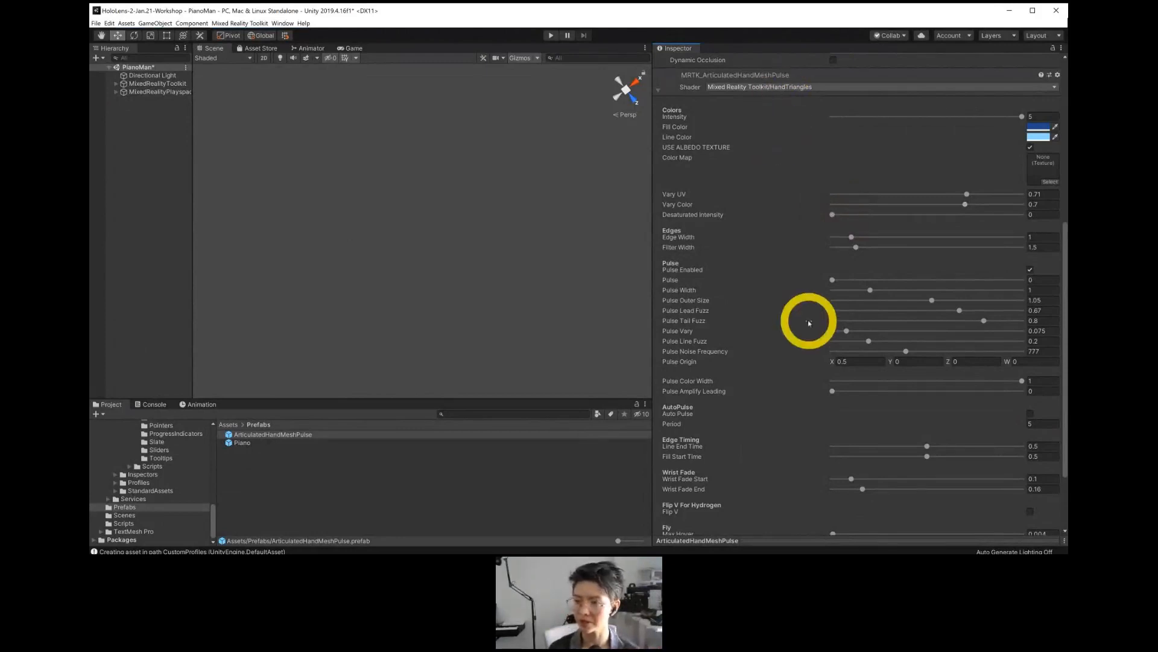
pyautogui.click(158, 83)
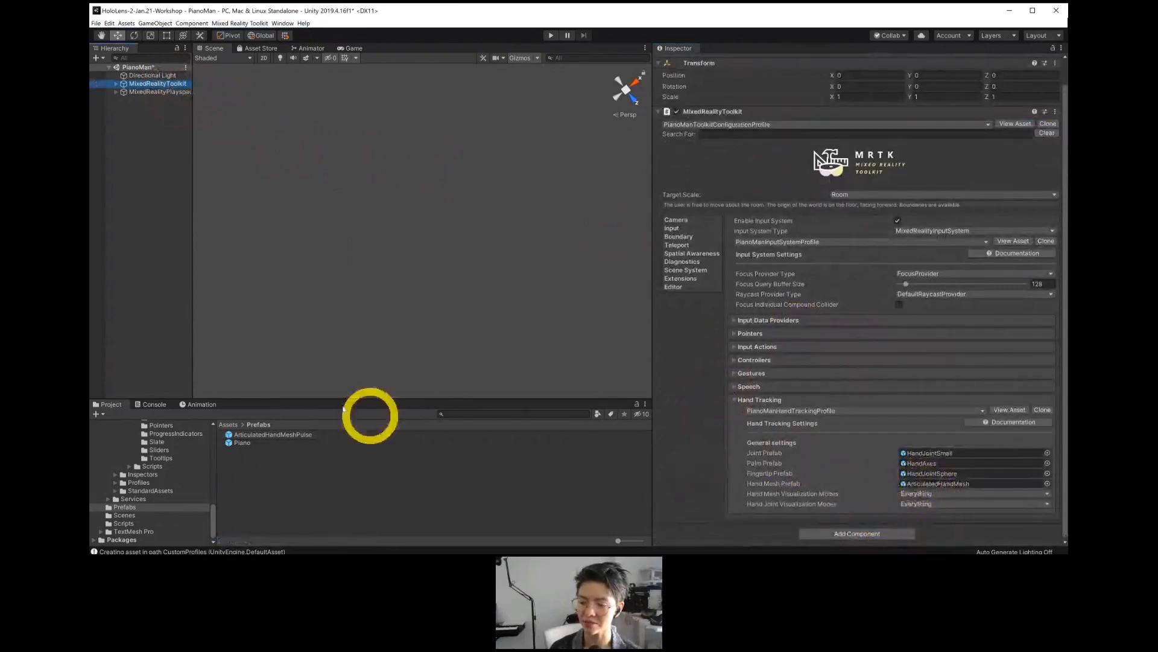
pyautogui.click(246, 434)
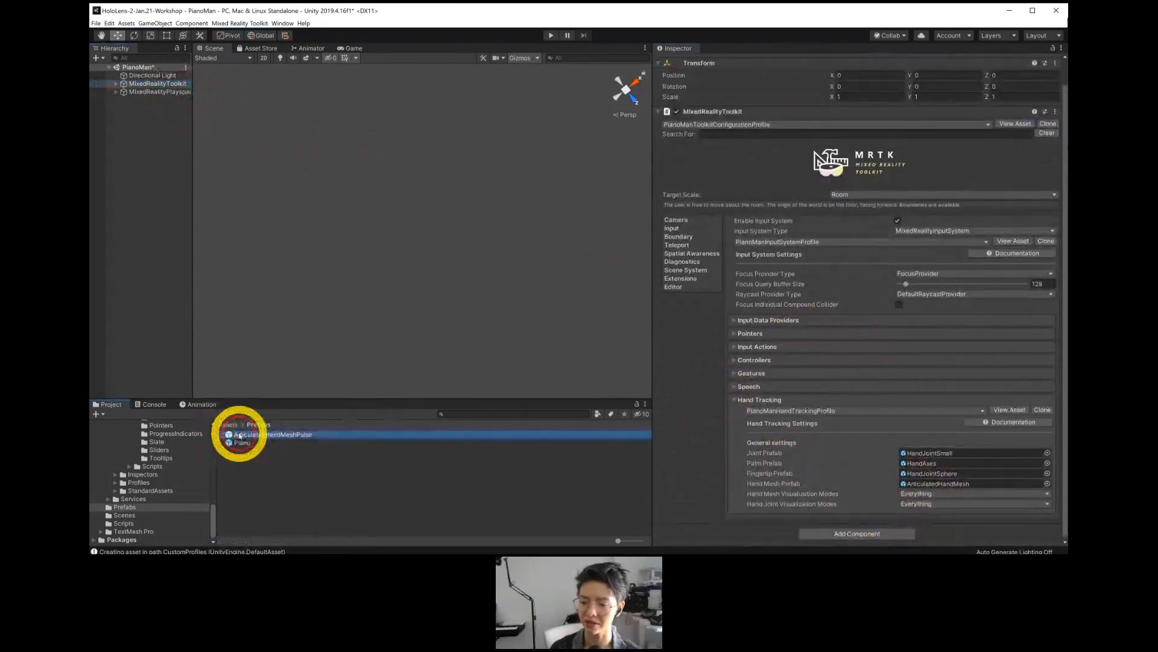
pyautogui.moveTo(241, 435); pyautogui.dragTo(947, 487)
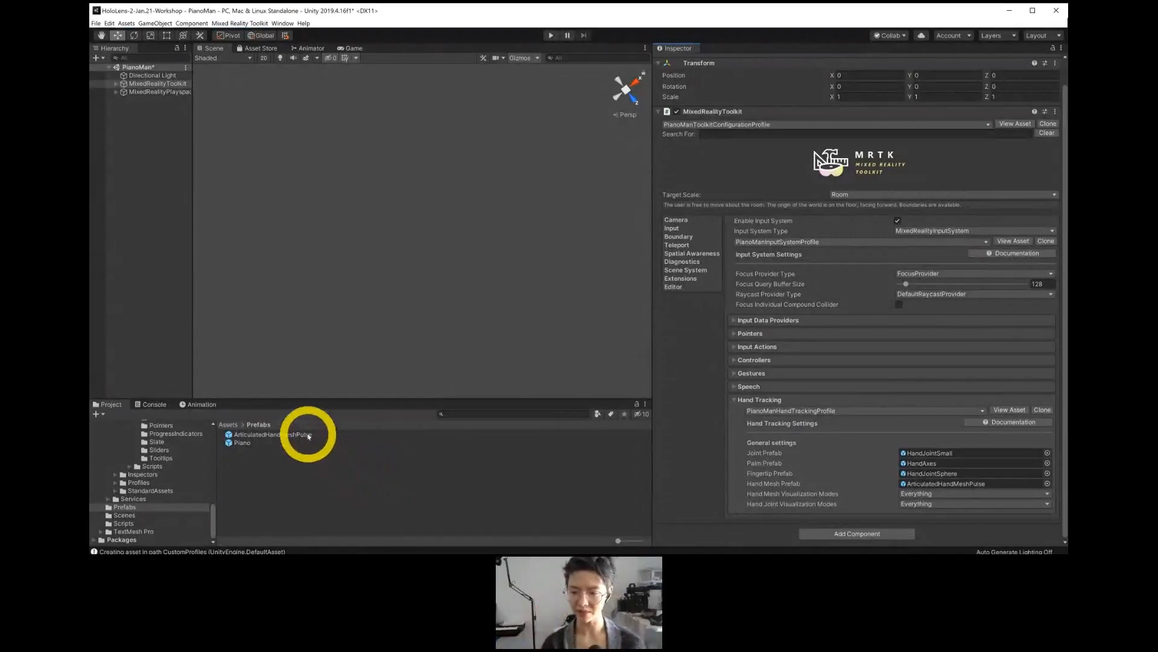
# Inspect the pulse material settings of ArticulatedHandMeshPulse and the Hand Mesh Visualization Modes options of the hand tracking profile.
pyautogui.click(308, 435)
pyautogui.scroll(-8, 774, 284)
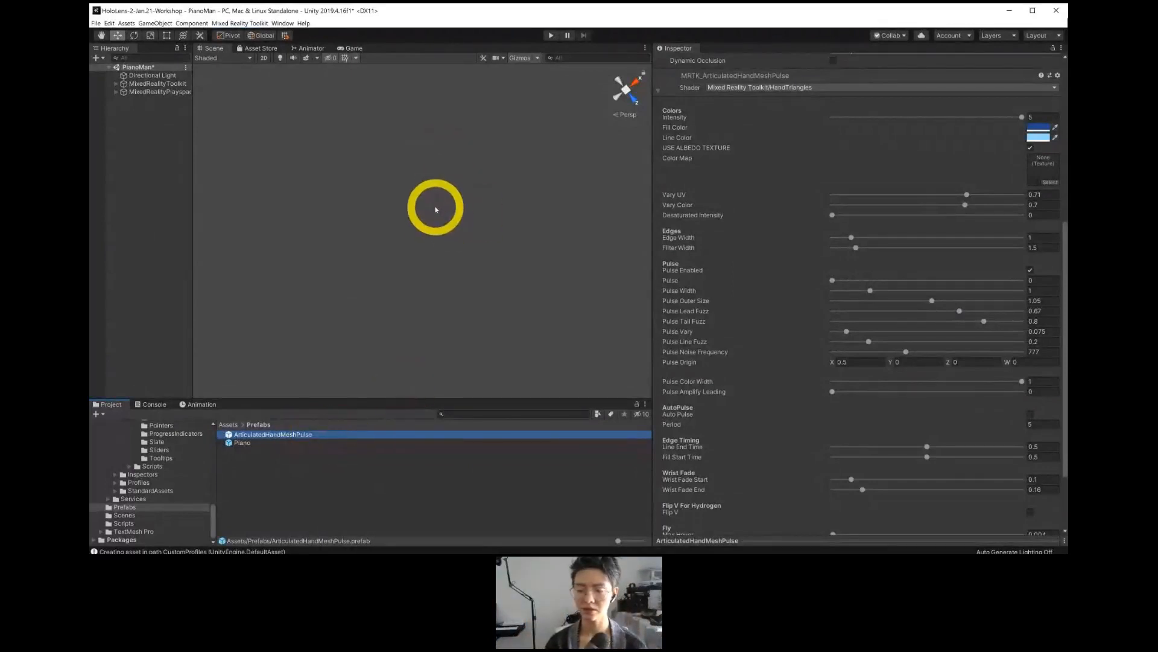
pyautogui.click(138, 85)
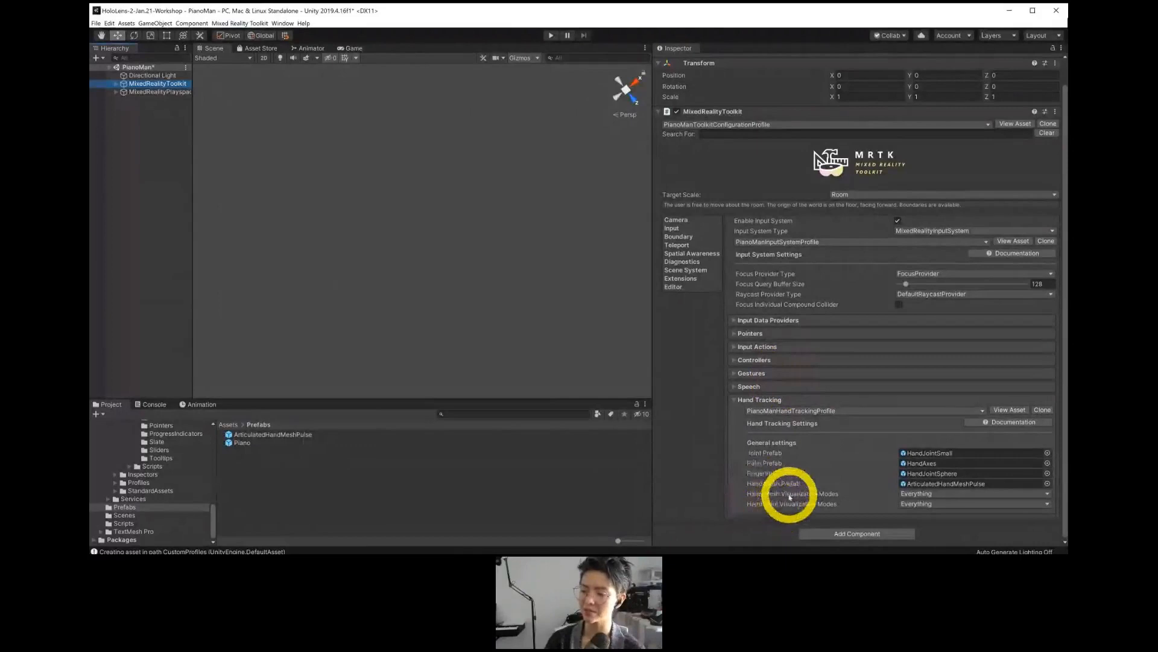
pyautogui.click(932, 494)
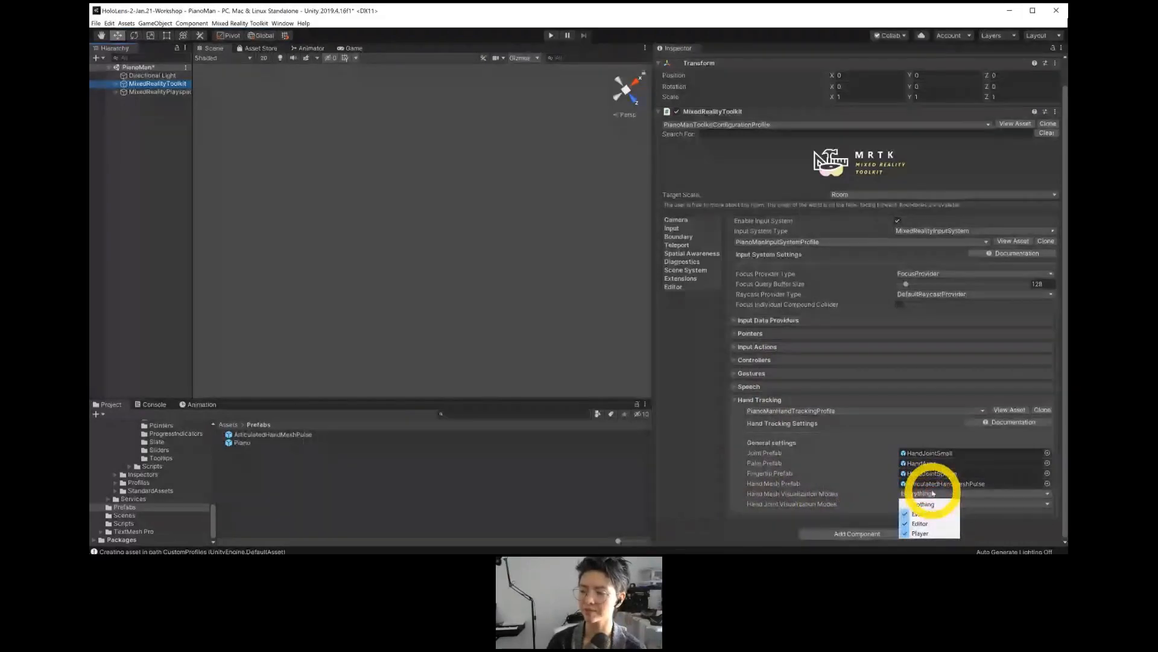
pyautogui.click(802, 538)
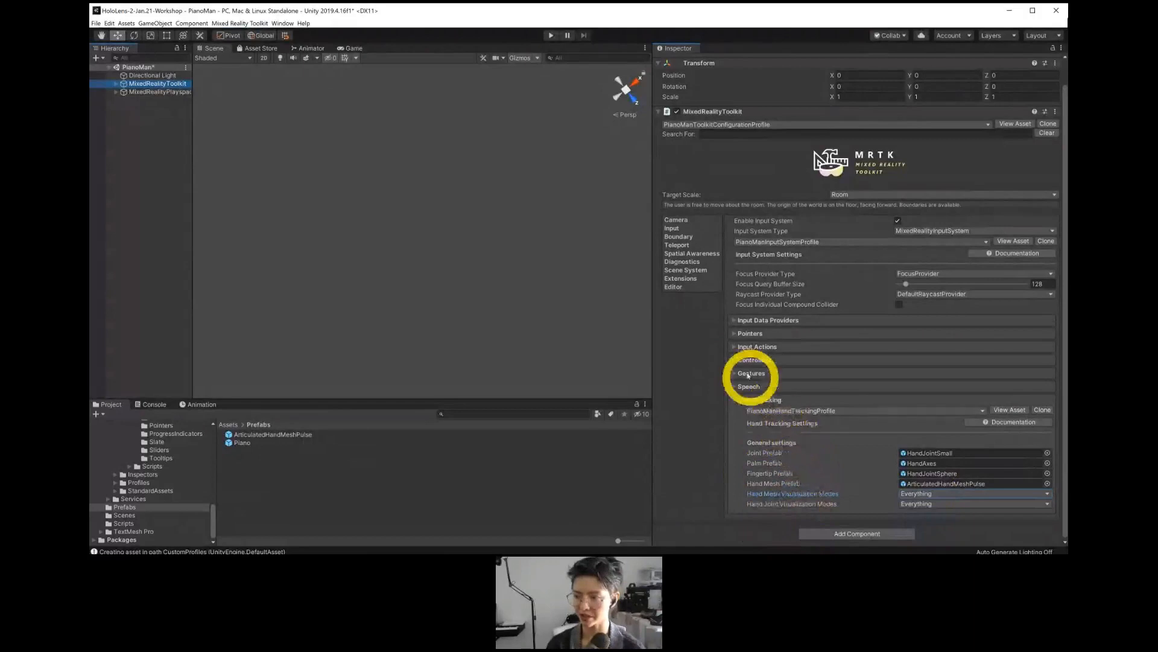
# Clone the toolkit's default spatial awareness system profile into CustomProfiles under the name PianoManSpatialAwarenessSystemProfile.
pyautogui.click(685, 253)
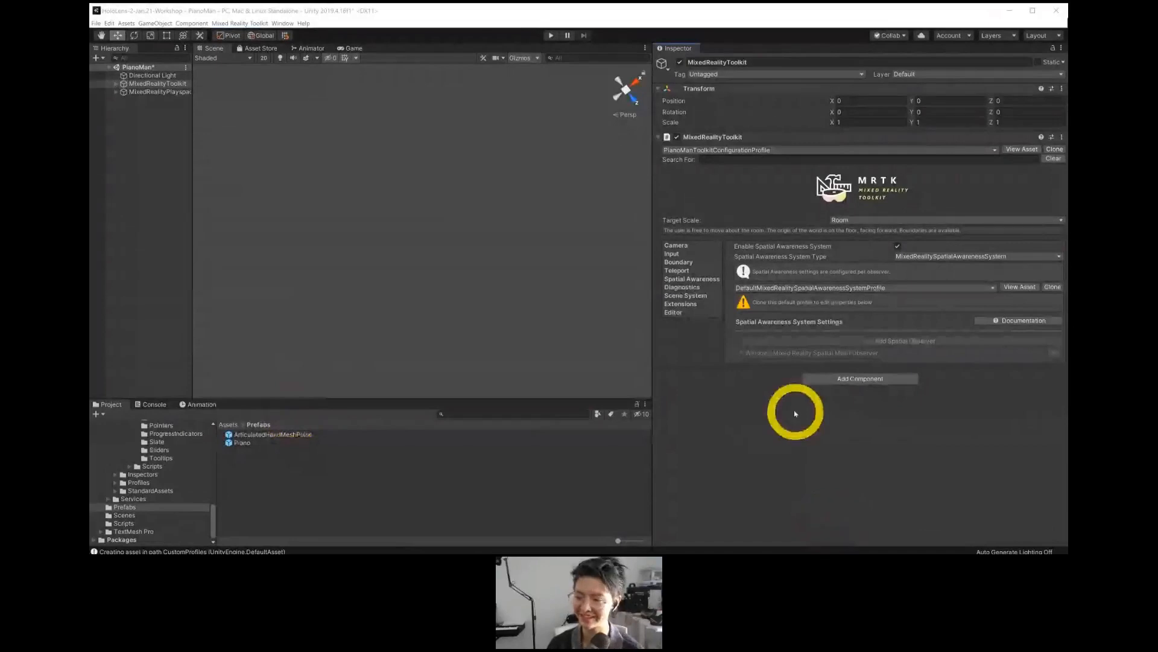
pyautogui.click(1050, 287)
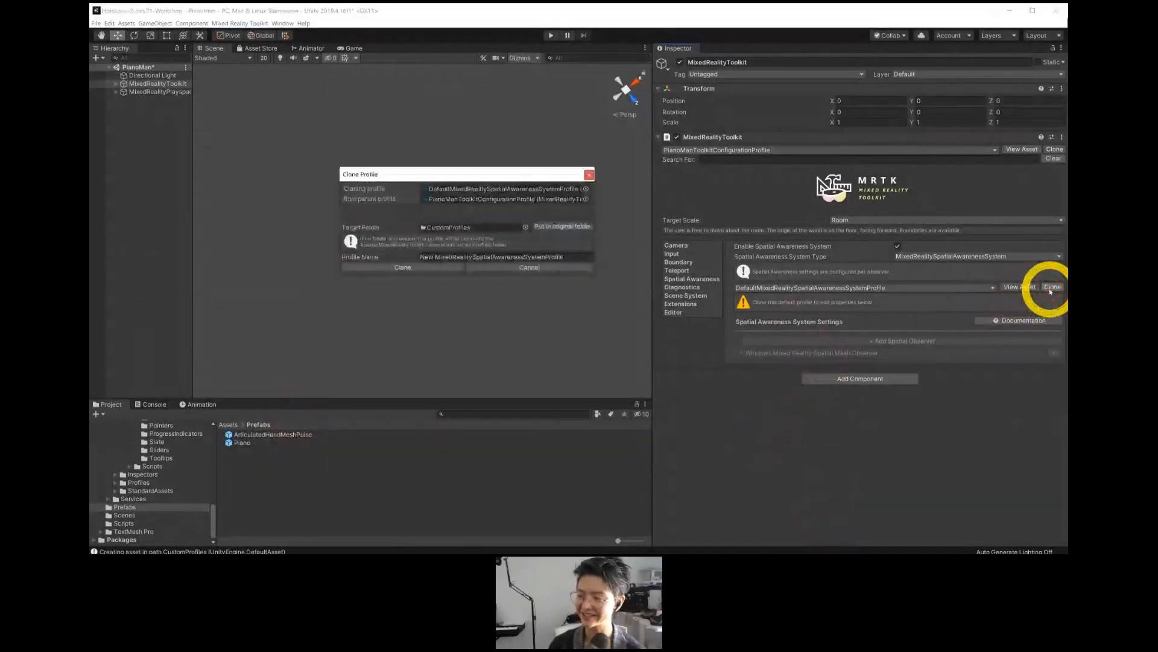
pyautogui.click(476, 253)
pyautogui.moveTo(473, 257); pyautogui.dragTo(143, 239)
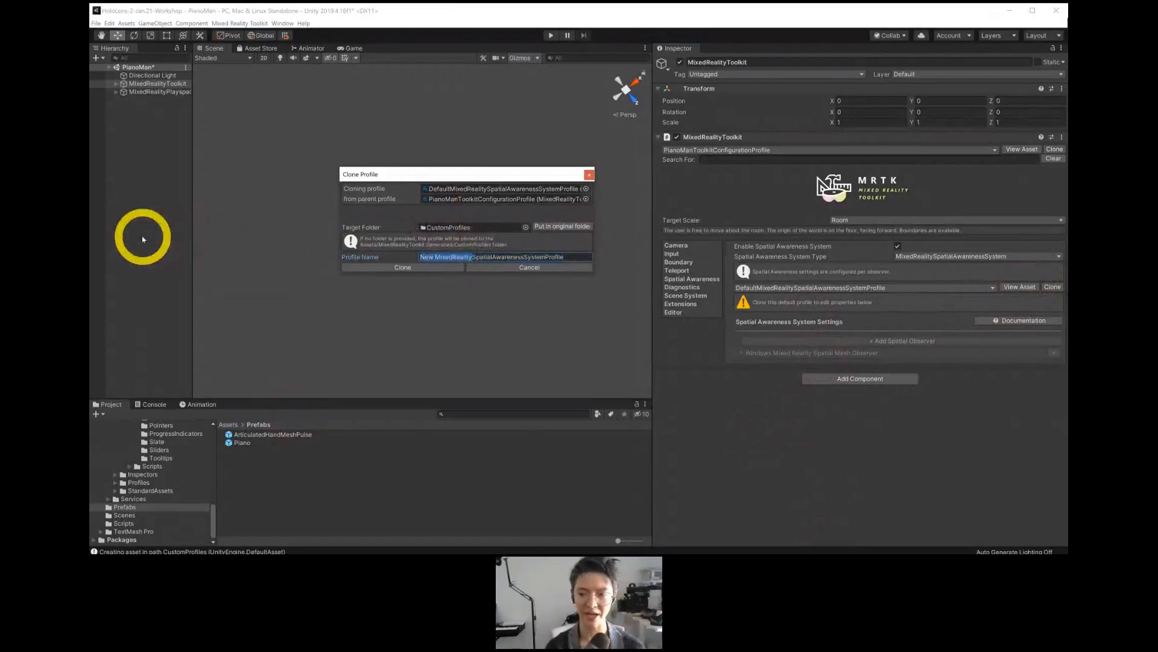
pyautogui.write('PianoMan')
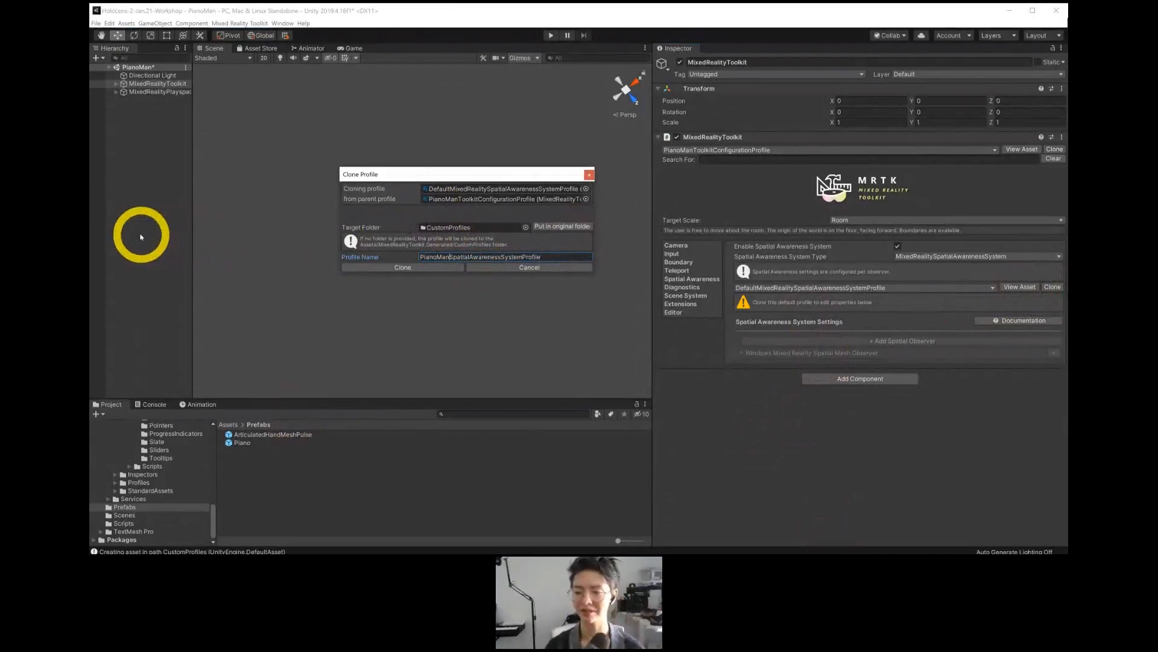
pyautogui.click(403, 268)
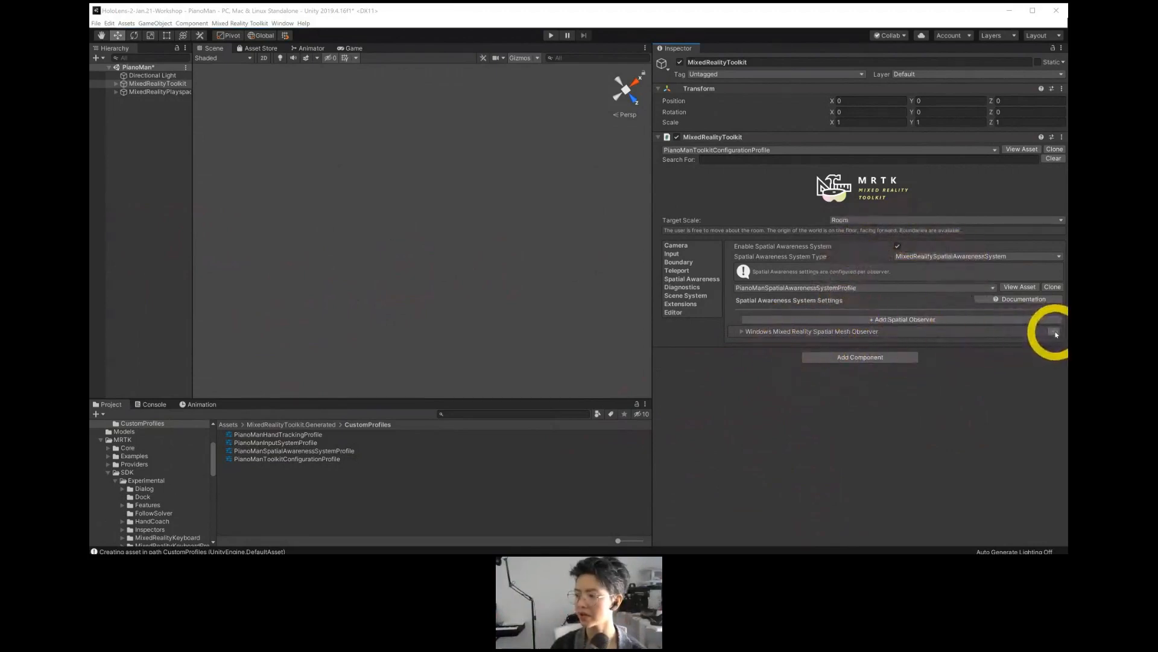
# Add a second spatial observer to the spatial awareness system profile and set its type to SpatialObjectMeshObserver.
pyautogui.click(905, 319)
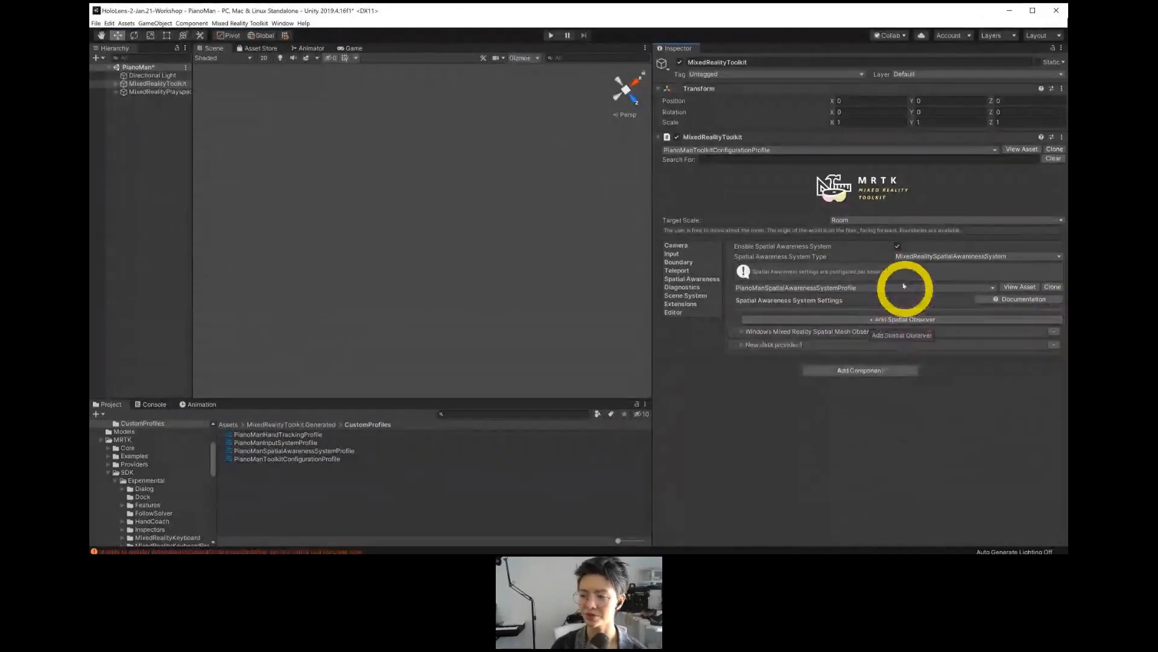
pyautogui.click(744, 344)
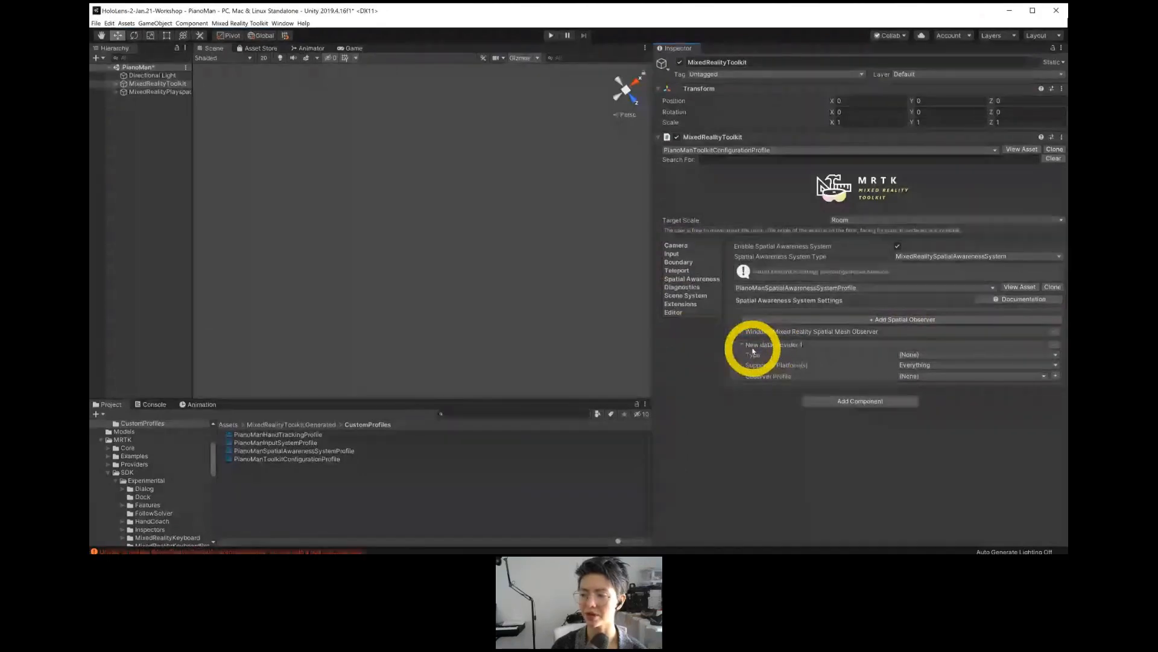
pyautogui.click(945, 355)
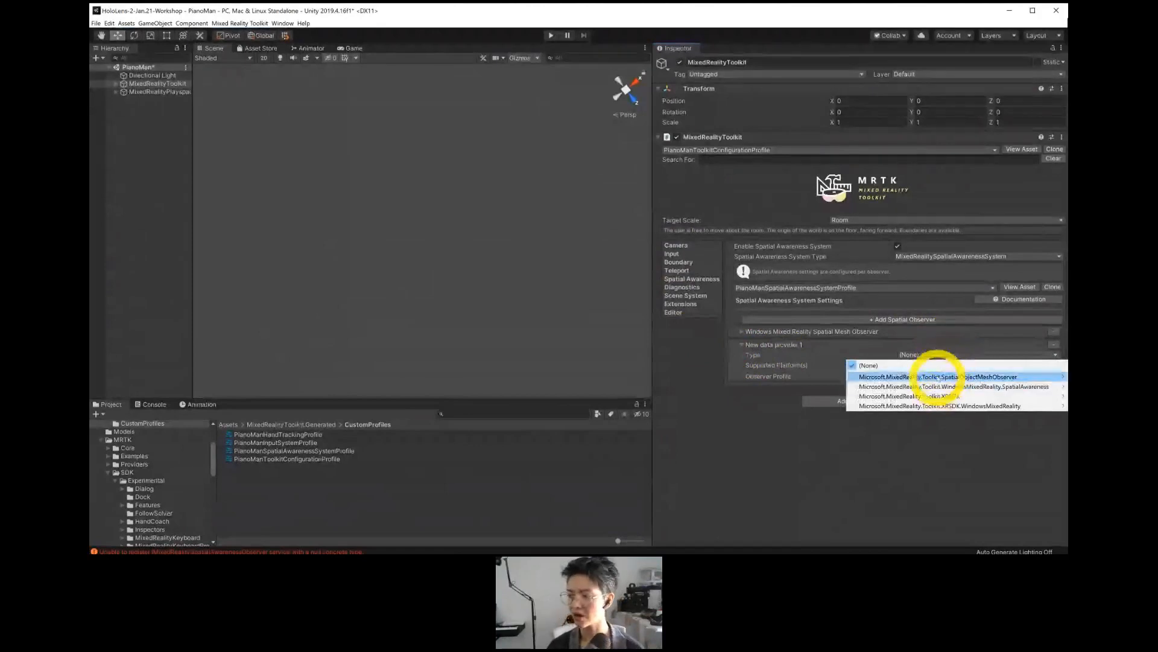
pyautogui.moveTo(939, 378)
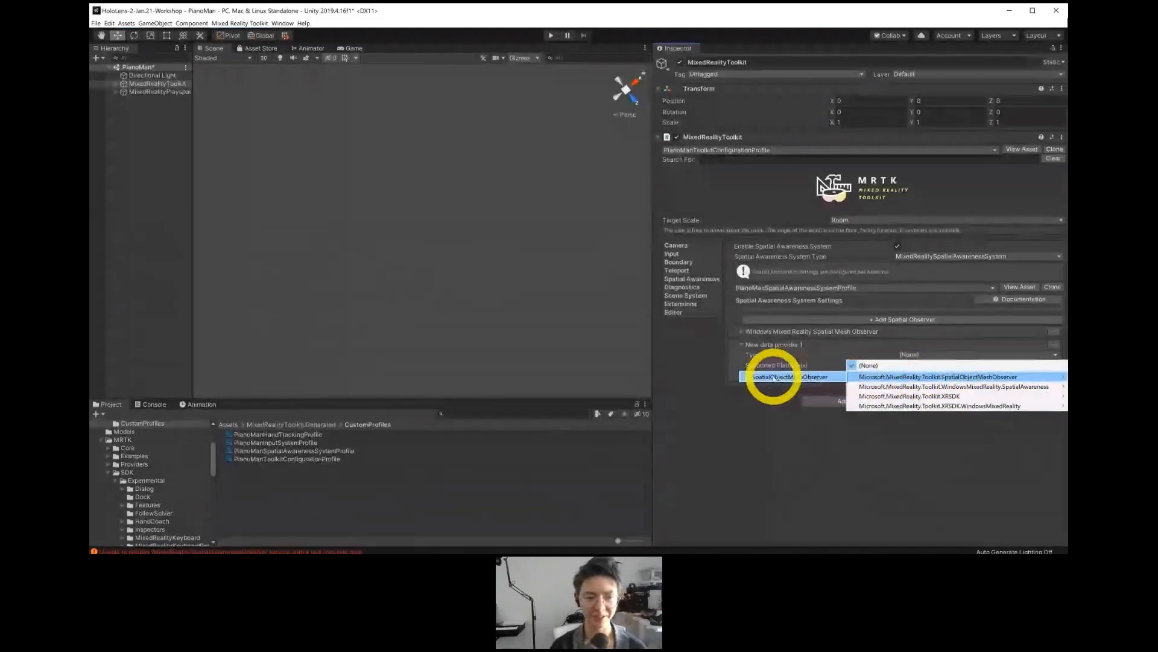
pyautogui.click(774, 378)
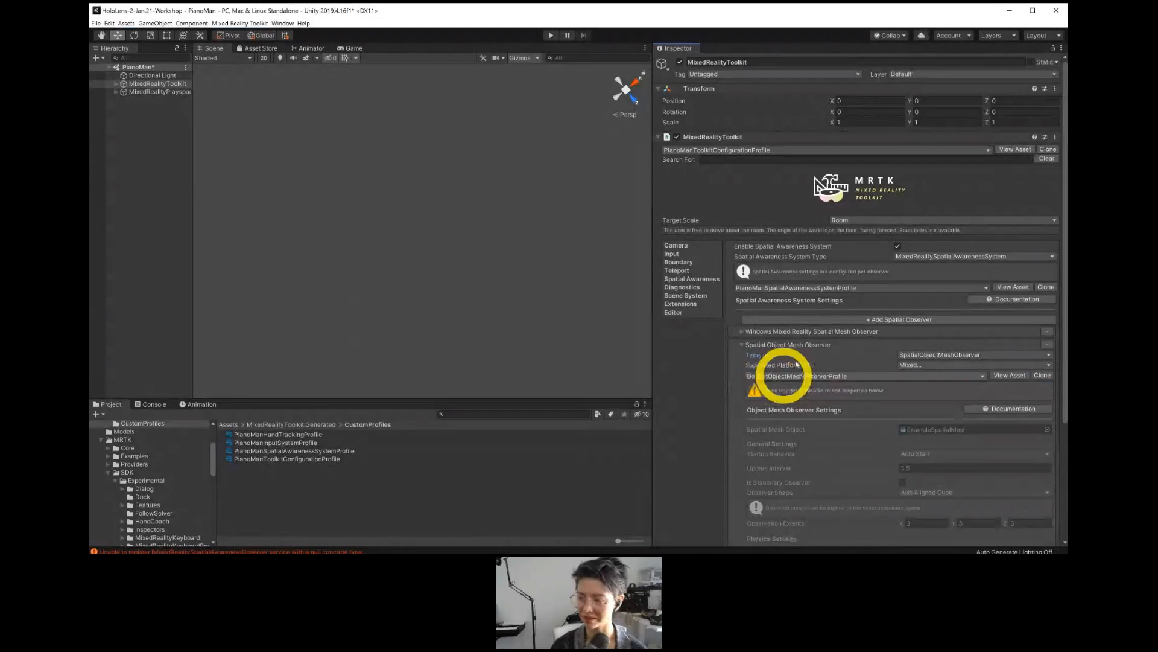
# Clone DefaultObjectMeshObserverProfile into CustomProfiles under the name PianoManSpatialObjectMeshObserverProfile.
pyautogui.scroll(-3, 821, 252)
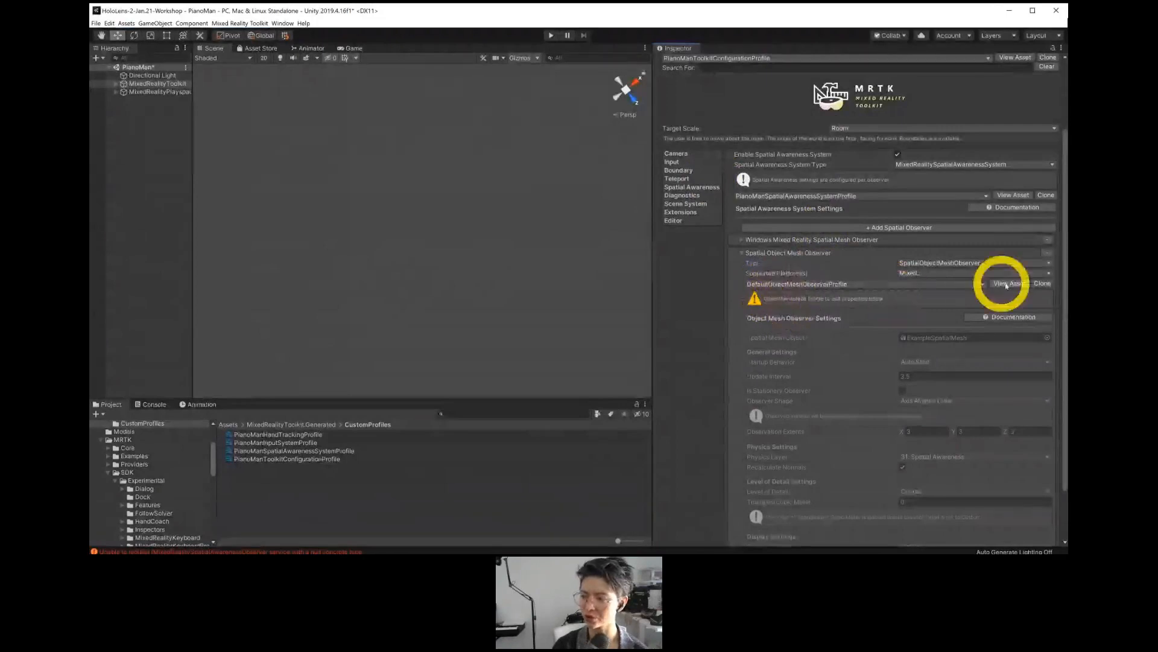
pyautogui.click(1042, 284)
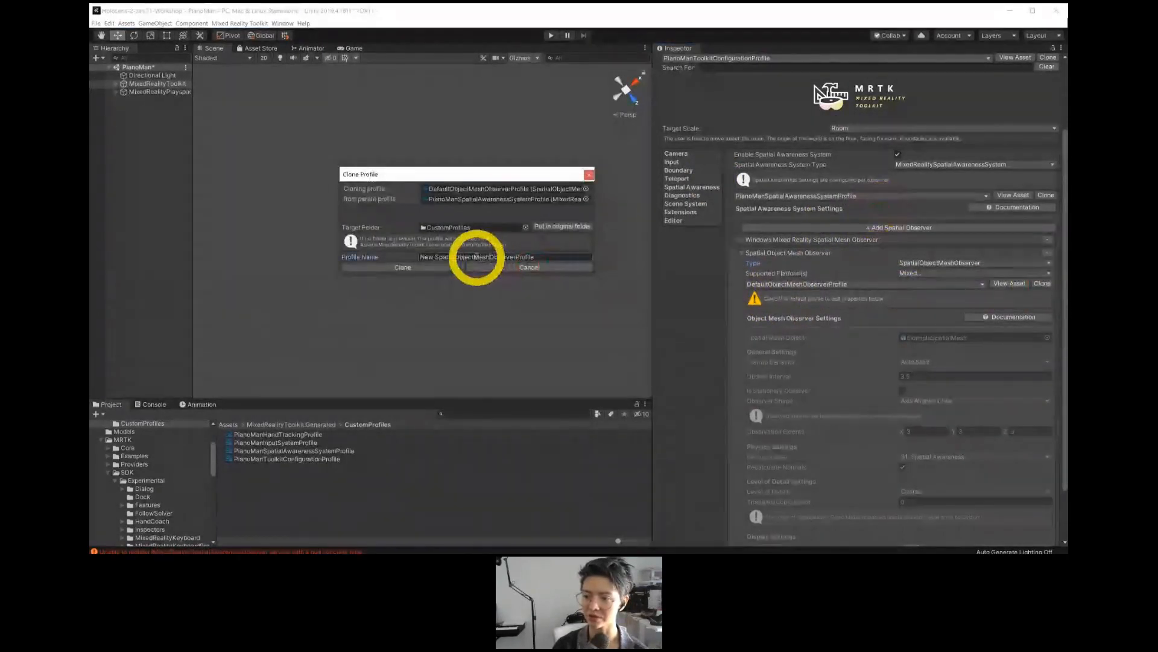
pyautogui.click(473, 257)
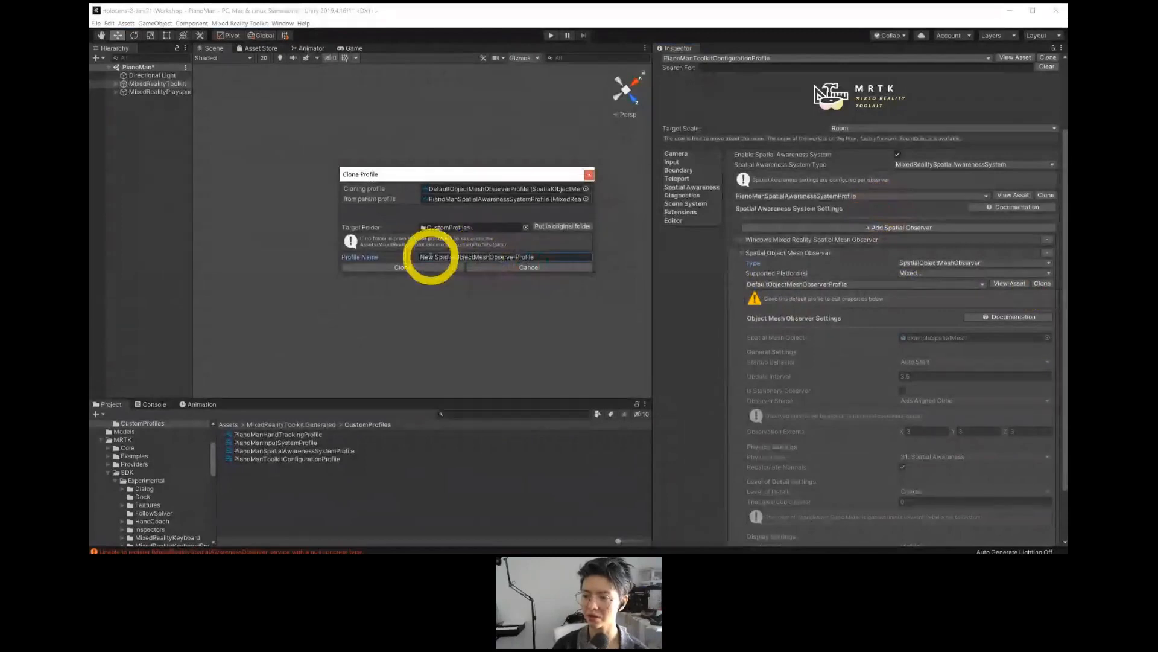
pyautogui.click(435, 257)
pyautogui.moveTo(434, 257); pyautogui.dragTo(318, 255)
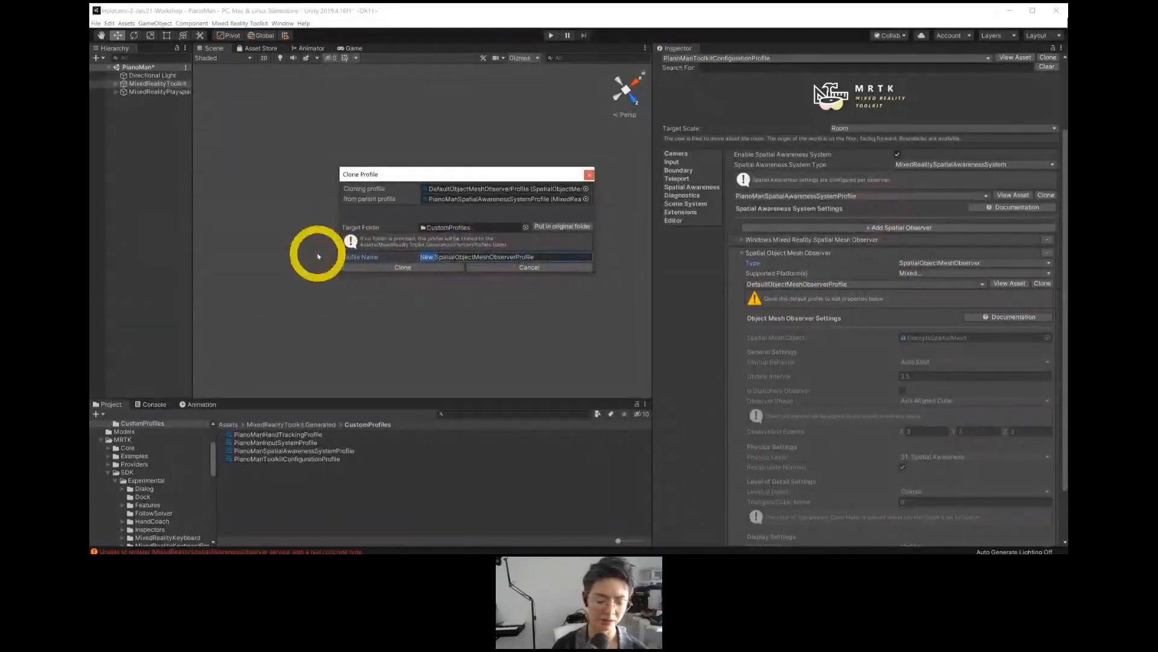
pyautogui.write('PianoMan')
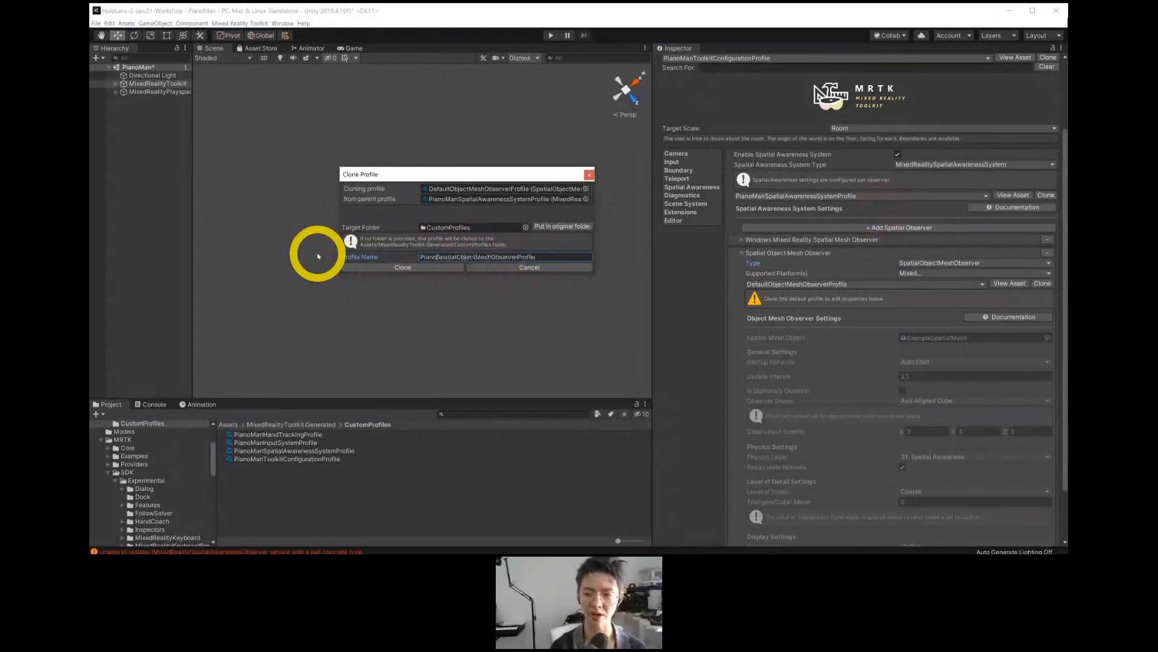
pyautogui.write('n')
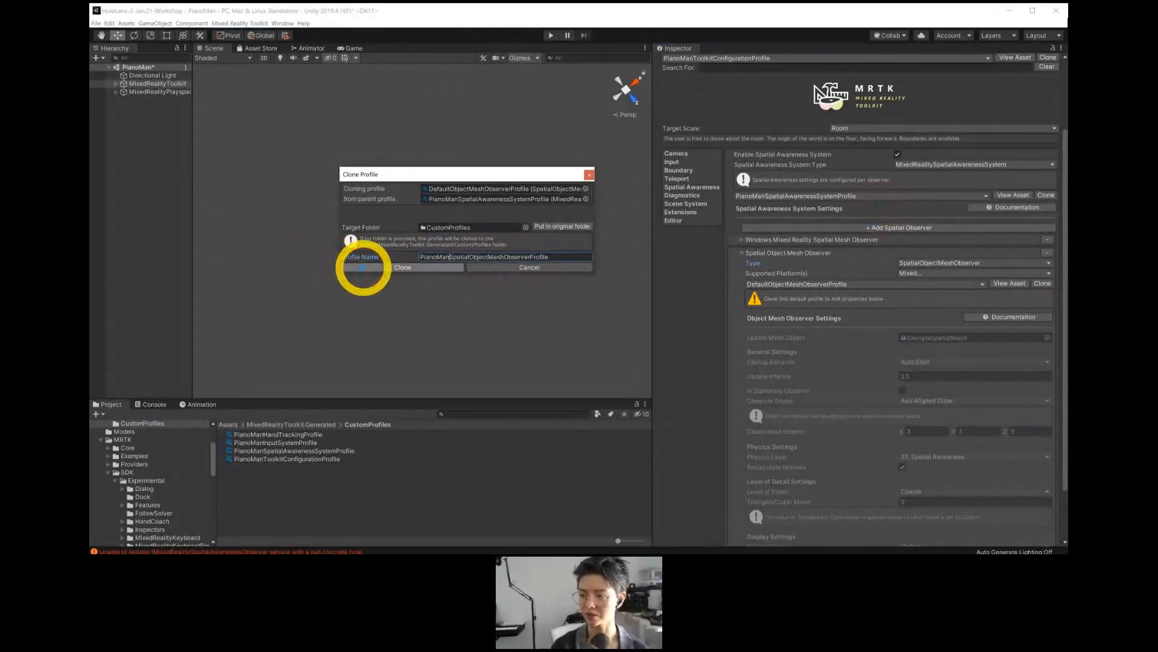
pyautogui.click(363, 267)
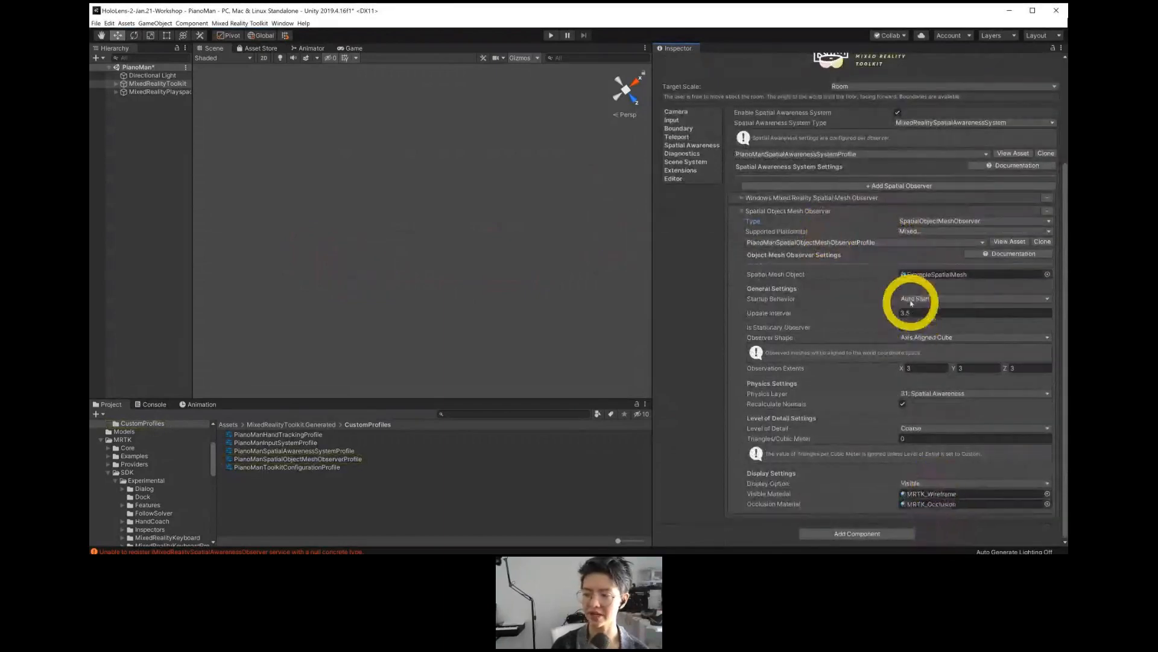
# Locate the ExampleSpatialMesh model used as the observer's Spatial Mesh Object, and review the observer settings on MixedRealityToolkit.
pyautogui.click(916, 275)
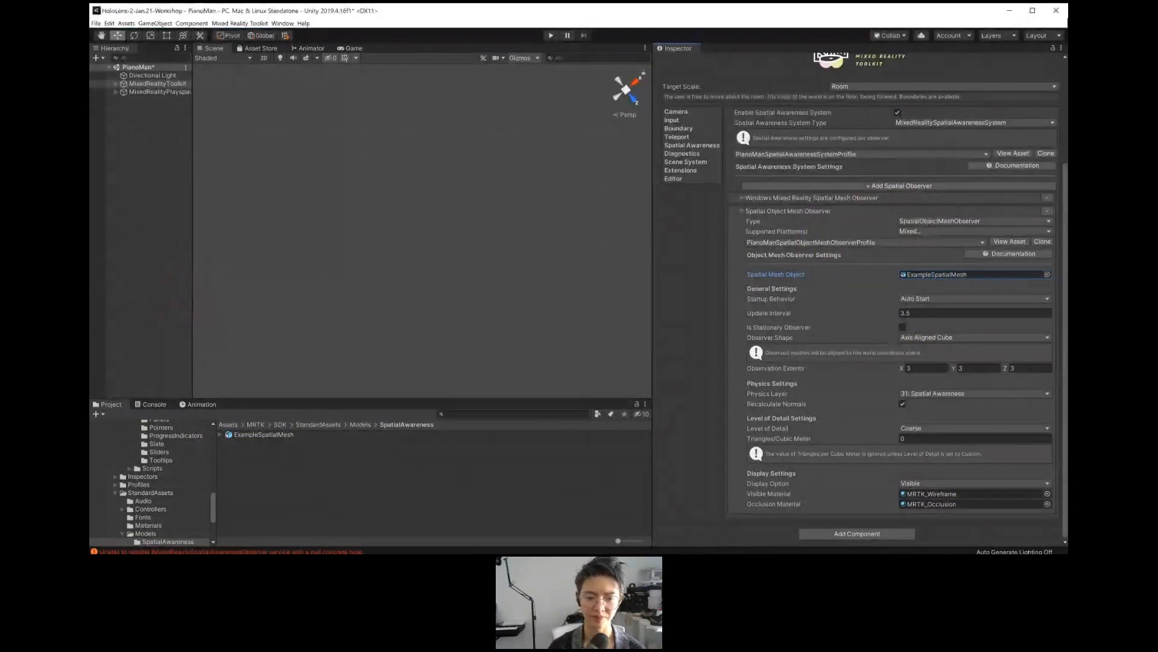
pyautogui.click(147, 83)
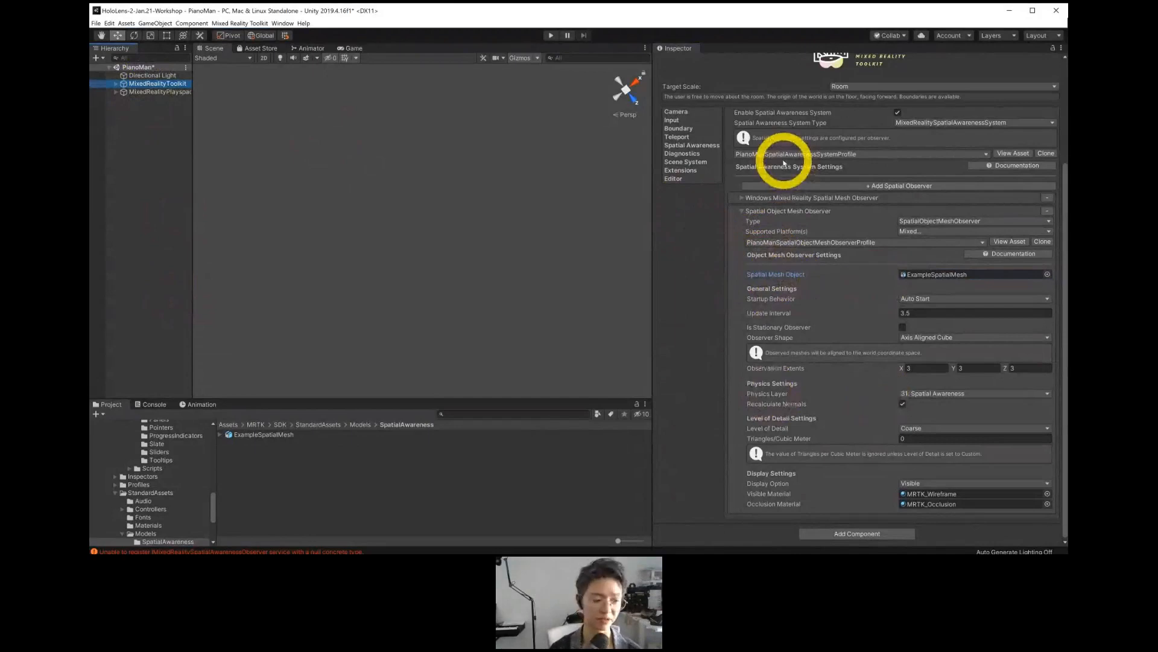
pyautogui.click(167, 144)
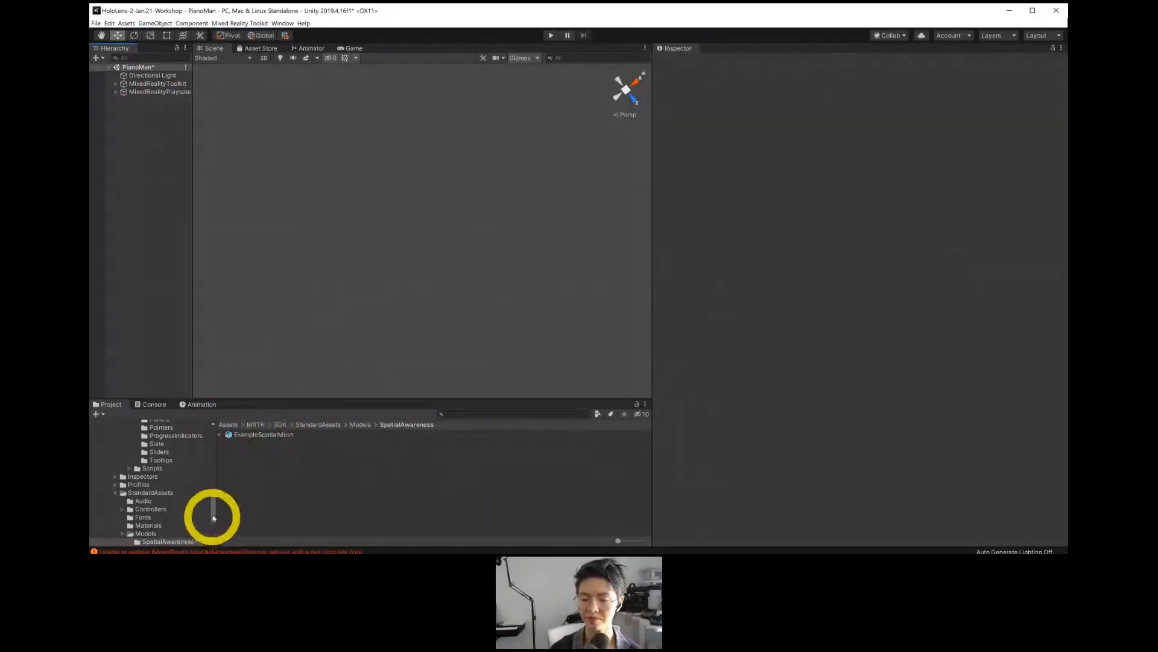
# Collapse the MRTK and MixedRealityToolkit.Generated folders in the project's folder tree.
pyautogui.moveTo(212, 517); pyautogui.dragTo(212, 433)
pyautogui.click(101, 513)
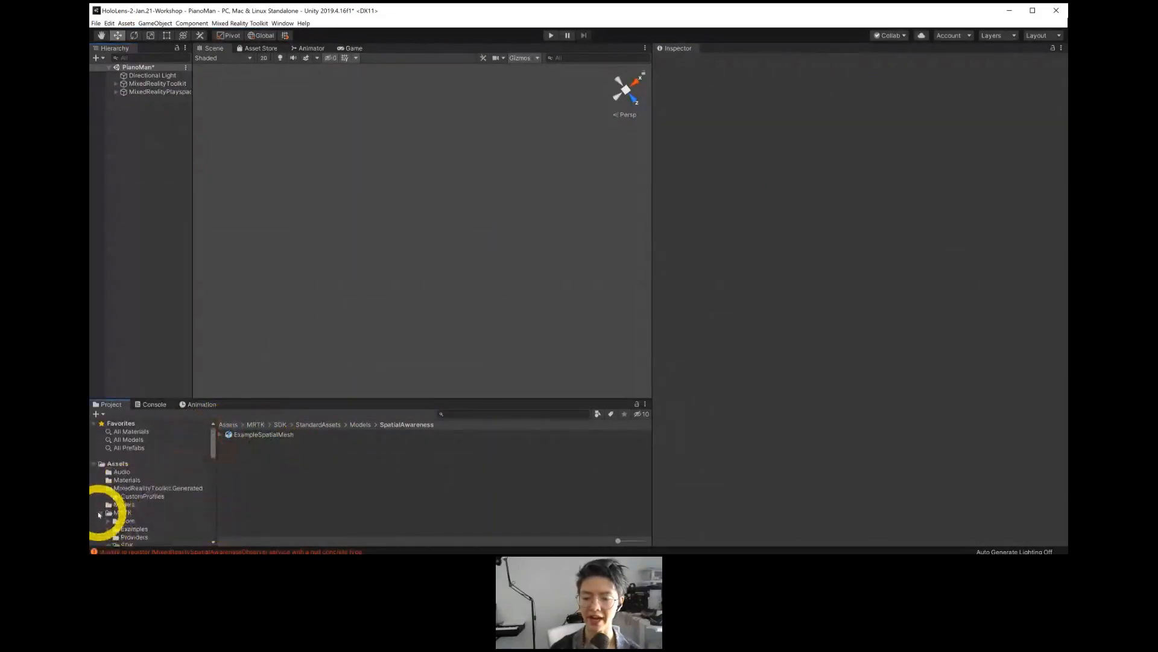
pyautogui.click(101, 488)
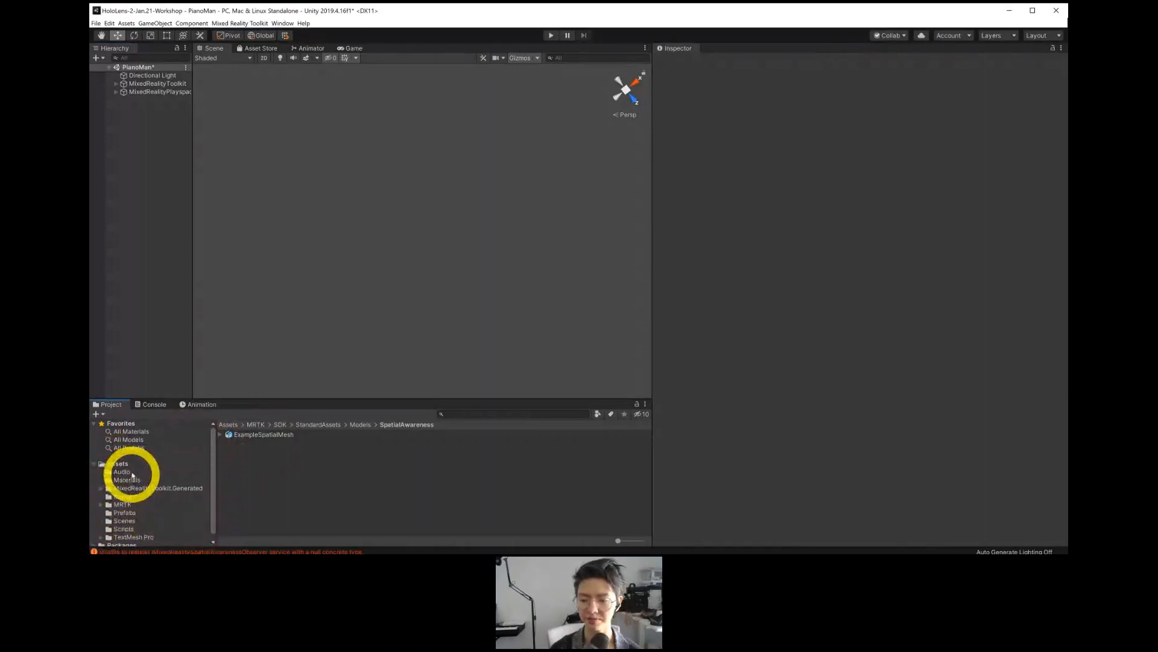
# Clear the console messages and show the contents of the project's root Assets folder.
pyautogui.click(132, 405)
pyautogui.click(98, 414)
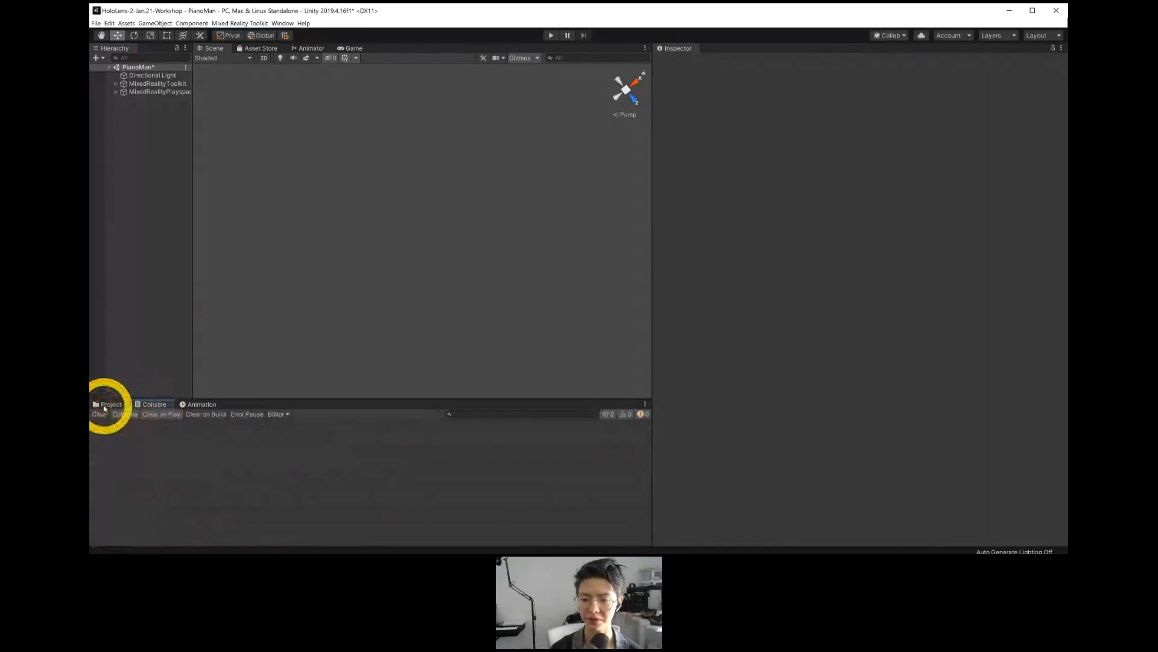
pyautogui.click(109, 404)
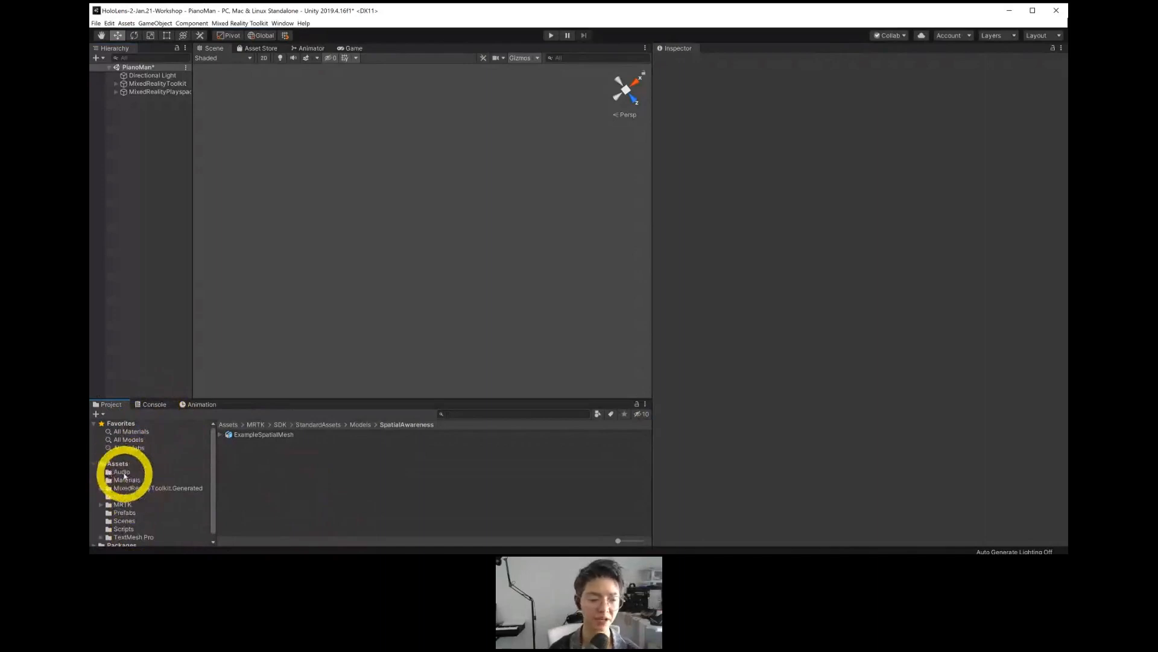
pyautogui.click(123, 464)
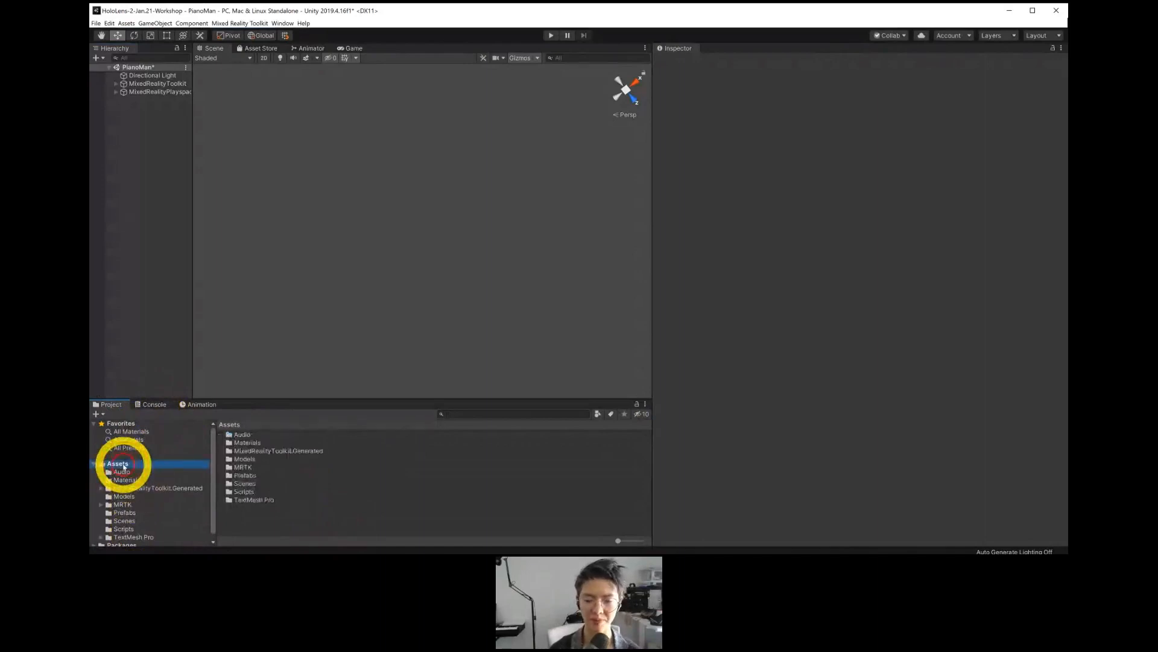
pyautogui.rightClick(123, 467)
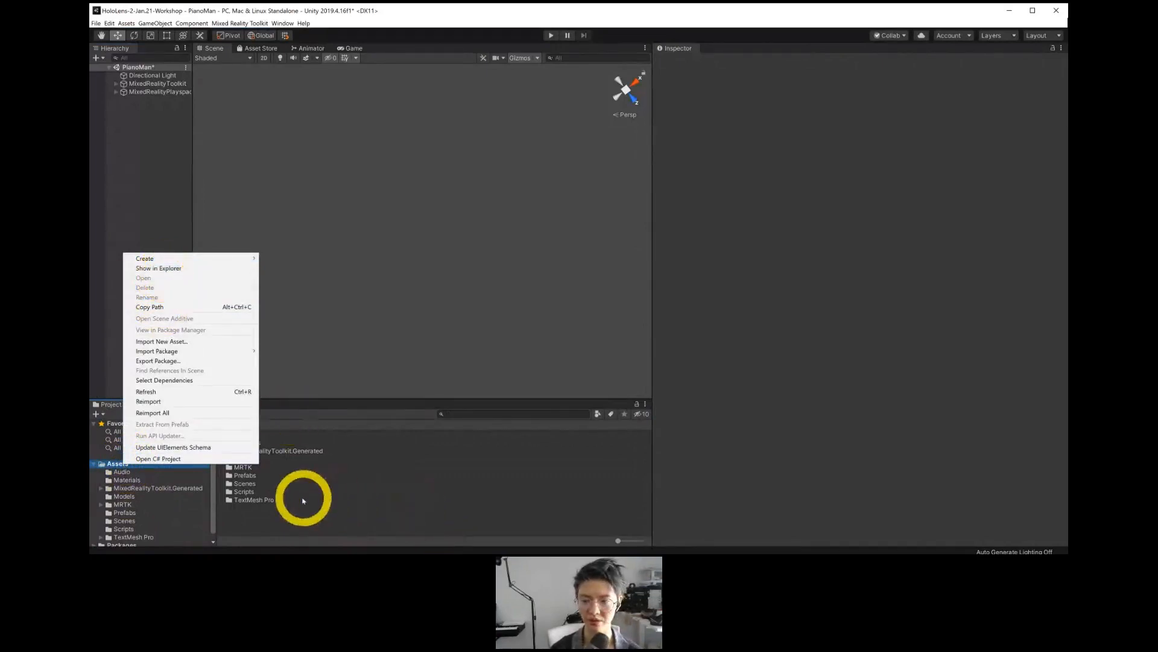
pyautogui.click(149, 133)
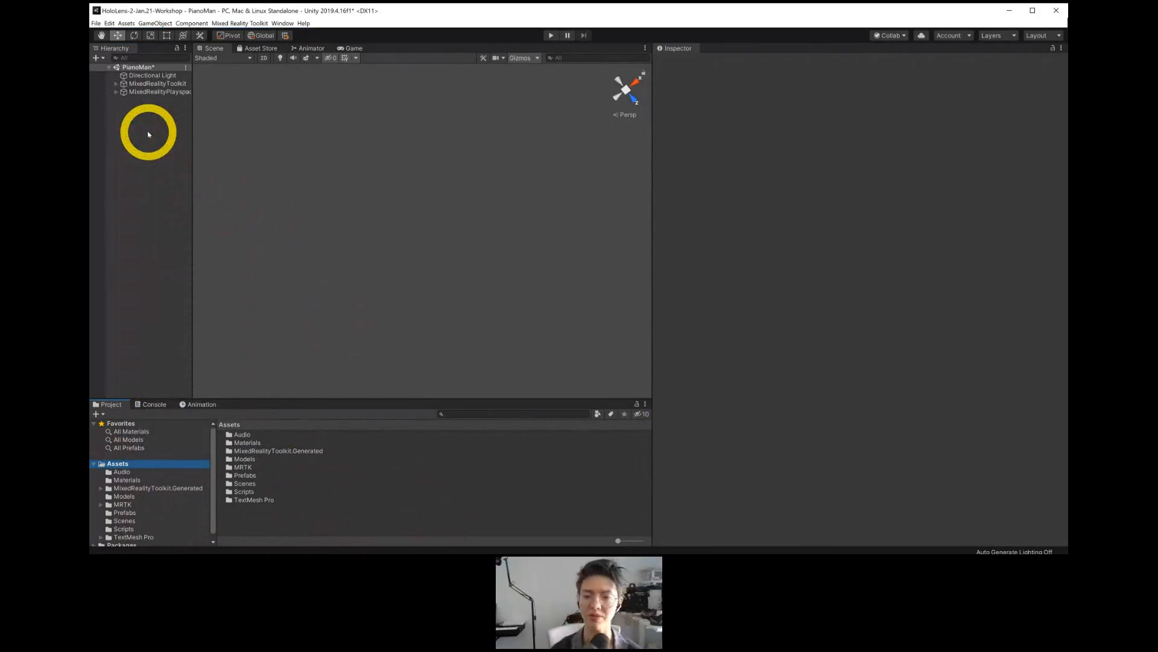
# Create an empty game object at the root of the PianoMan scene and set its position to 0, 0, 0.
pyautogui.rightClick(148, 133)
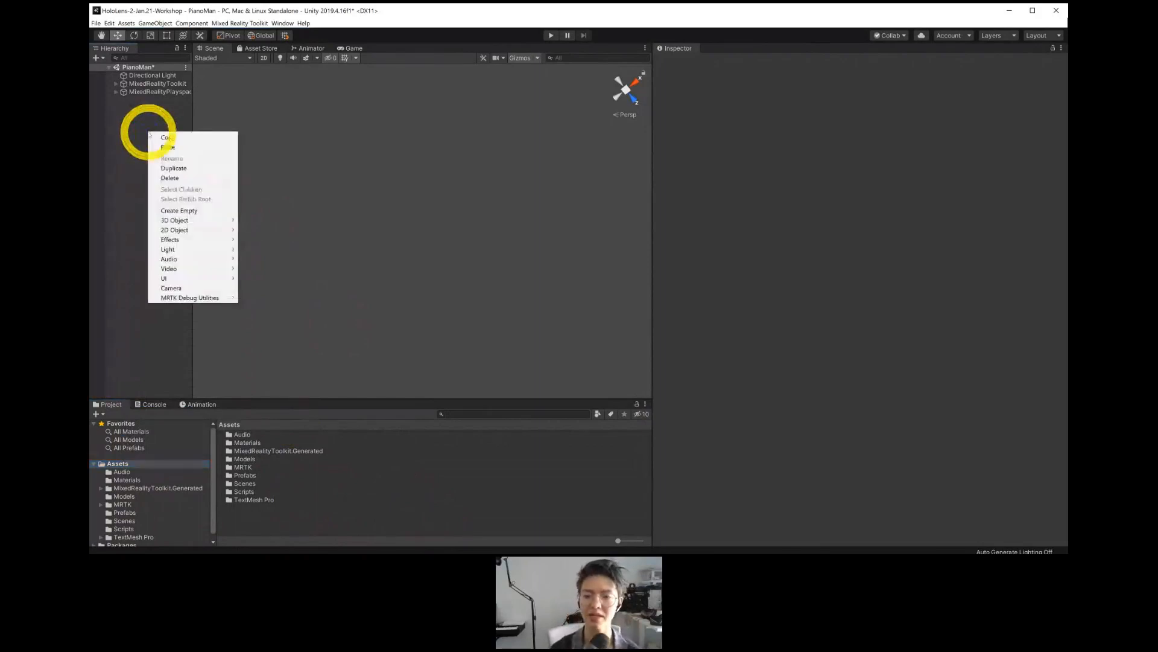
pyautogui.click(182, 213)
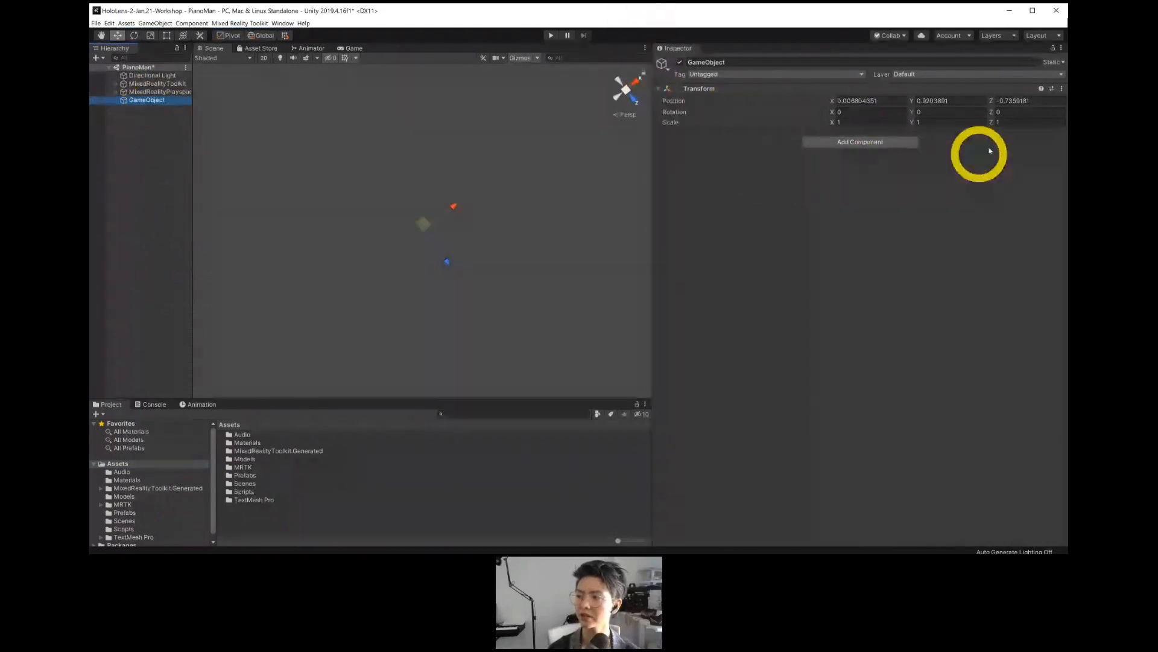
pyautogui.click(856, 100)
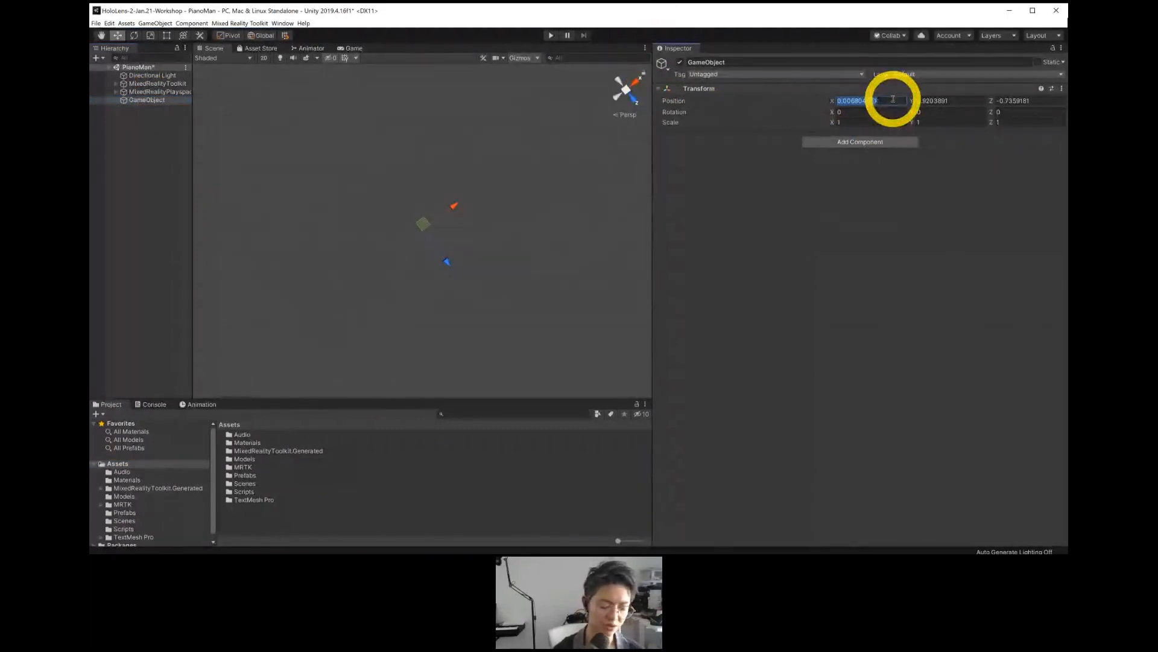
pyautogui.write('0')
pyautogui.press('Tab')
pyautogui.write('0')
pyautogui.press('Tab')
pyautogui.write('0')
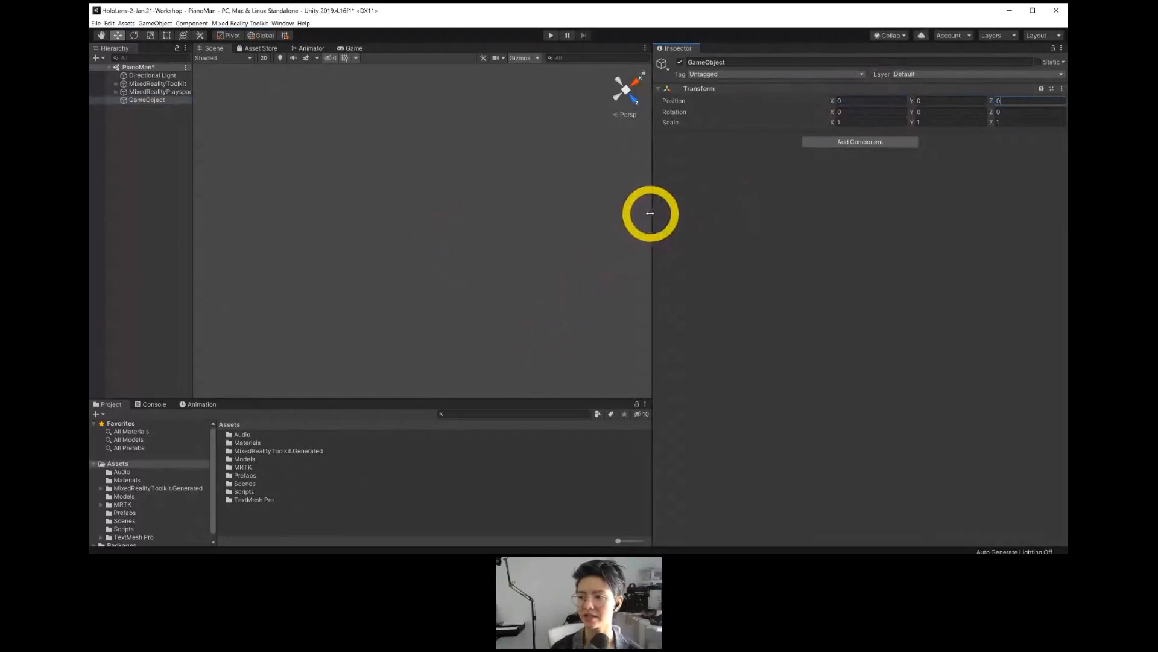
# Widen the Scene view and rename the new empty game object to Content.
pyautogui.moveTo(652, 213); pyautogui.dragTo(824, 193)
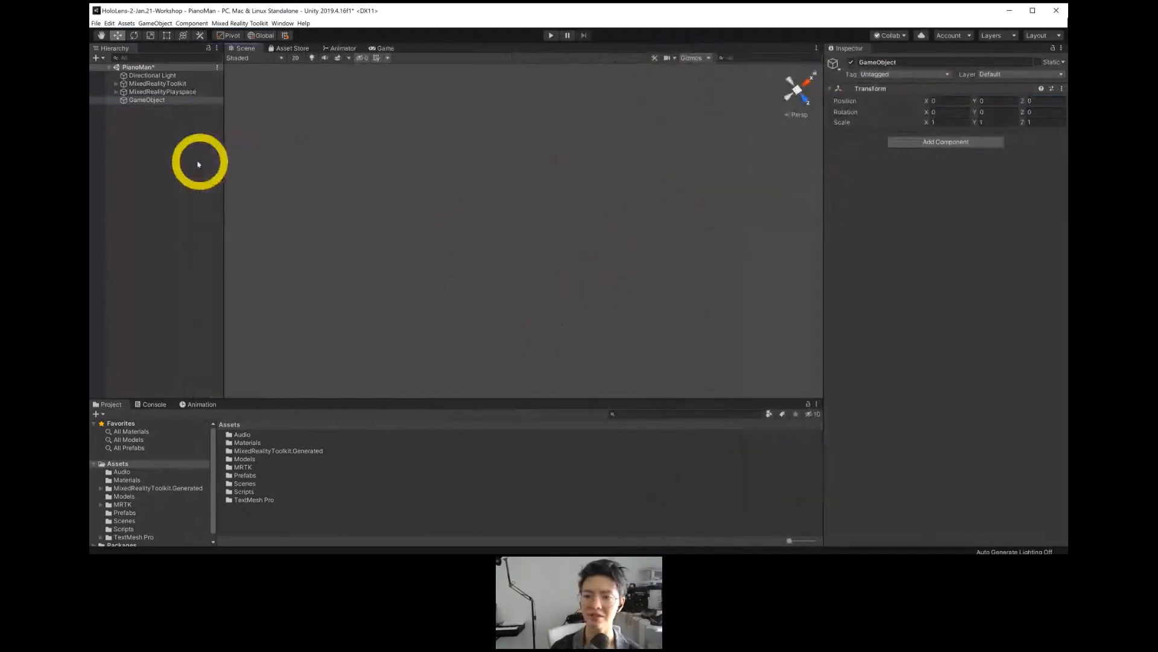
pyautogui.click(156, 101)
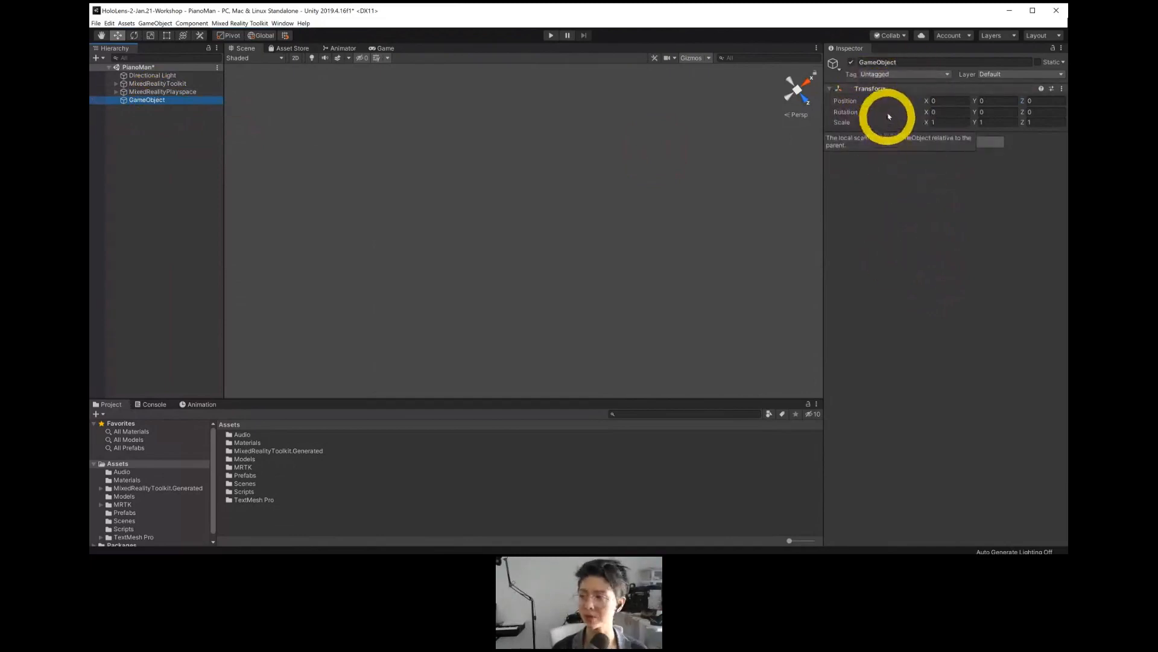
pyautogui.click(915, 62)
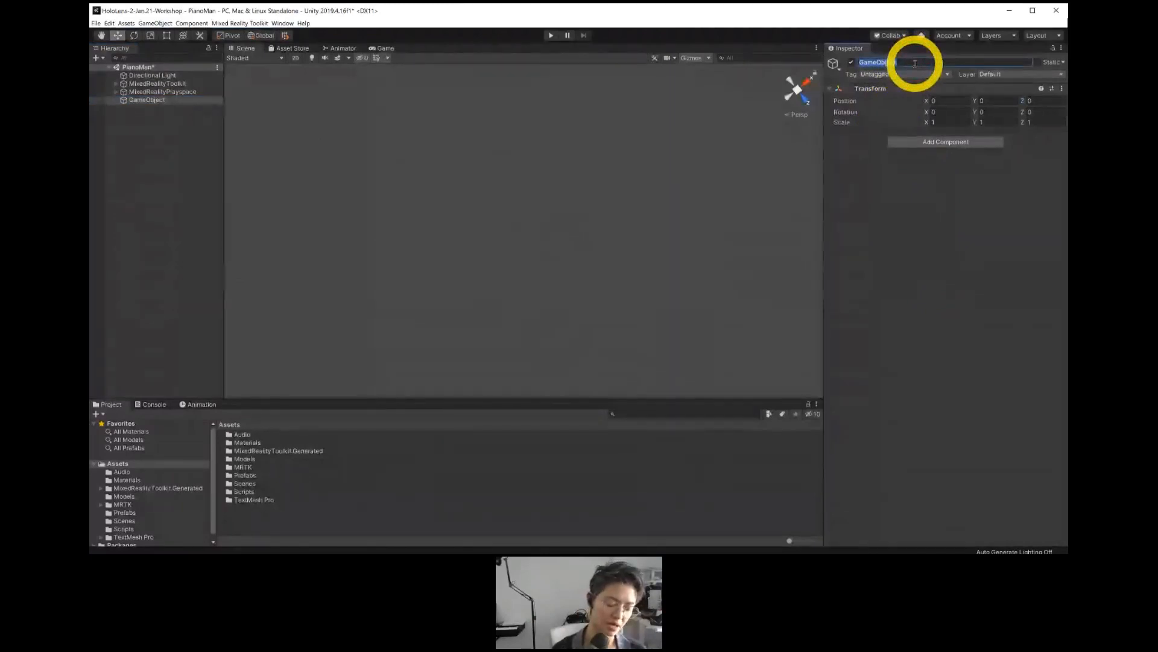
pyautogui.write('Content')
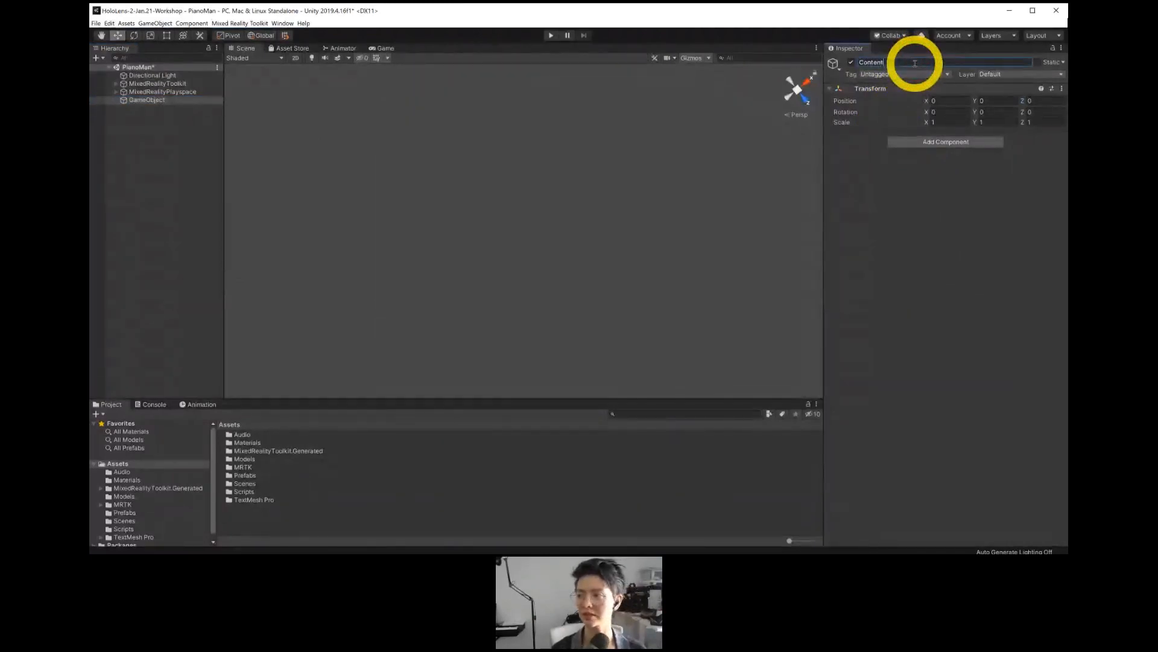
pyautogui.press('Return')
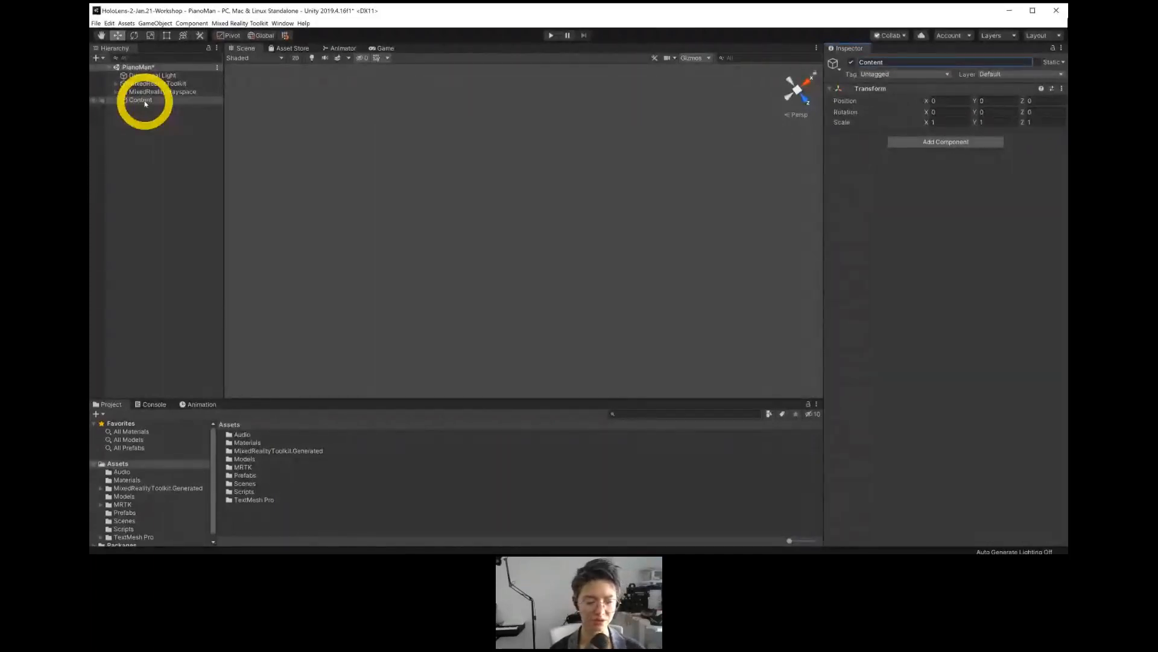
# Add a World Anchor component to the Content object.
pyautogui.click(959, 143)
pyautogui.write('anchor')
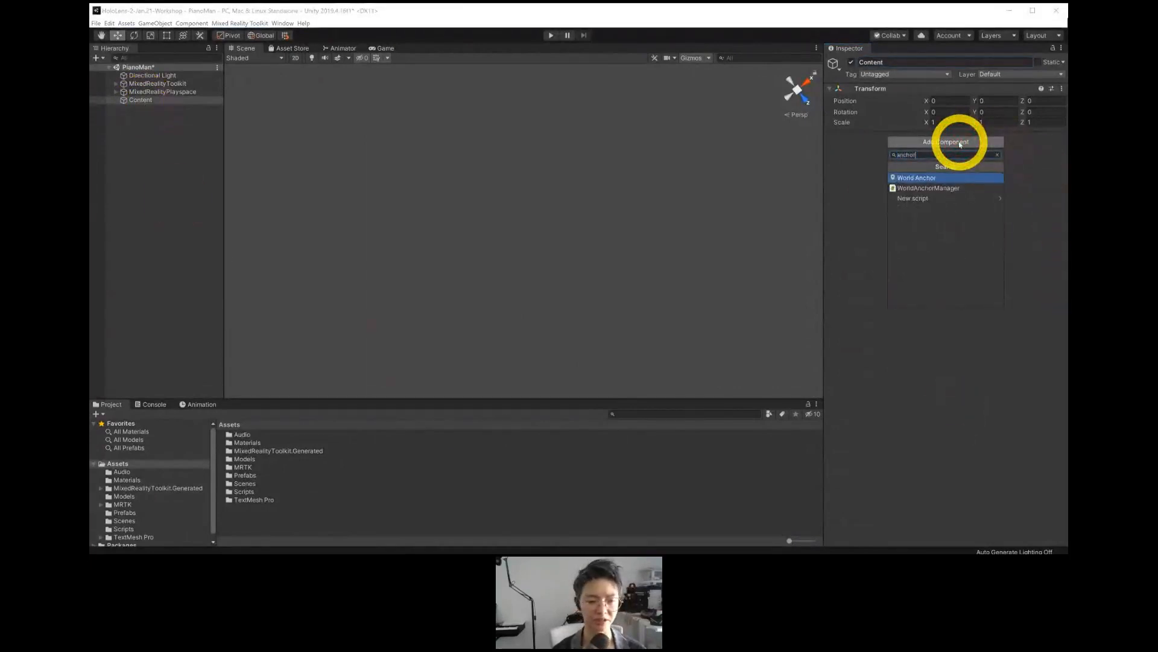
pyautogui.press('Return')
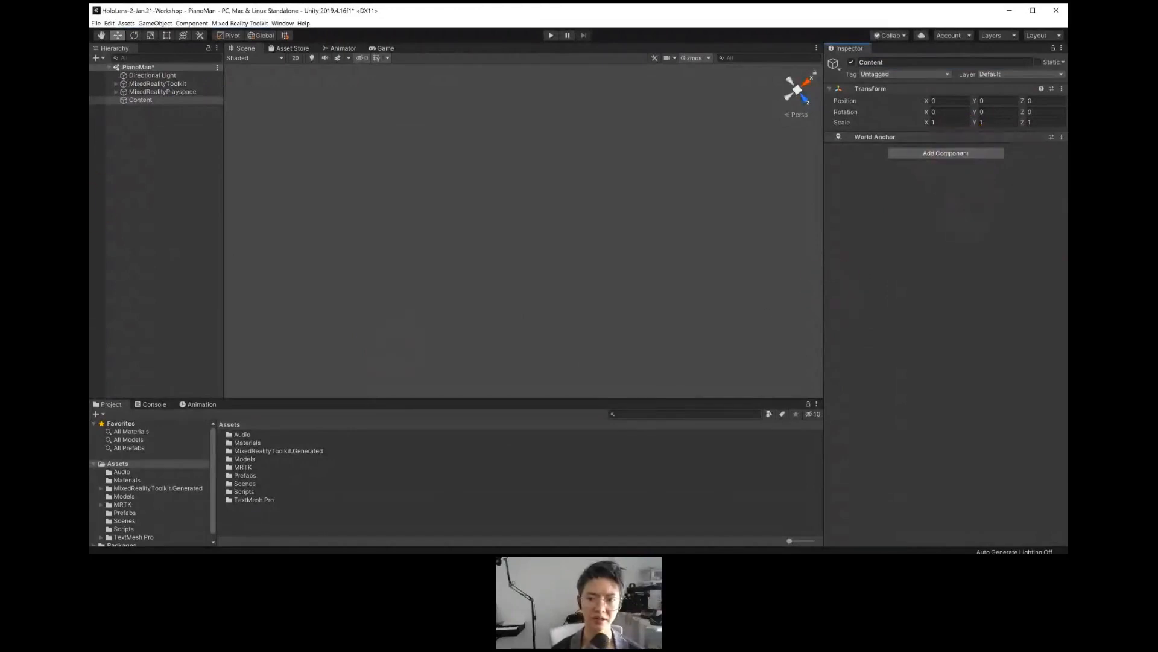
# Open the Piano prefab from the project's Prefabs folder for editing.
pyautogui.click(145, 99)
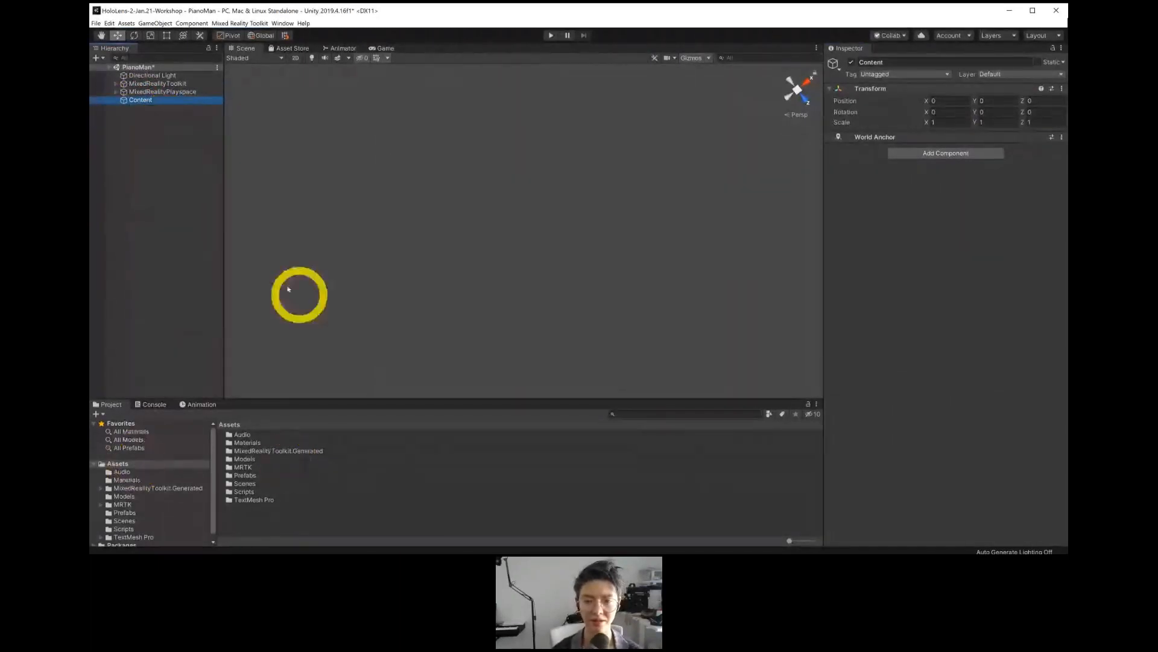
pyautogui.click(124, 508)
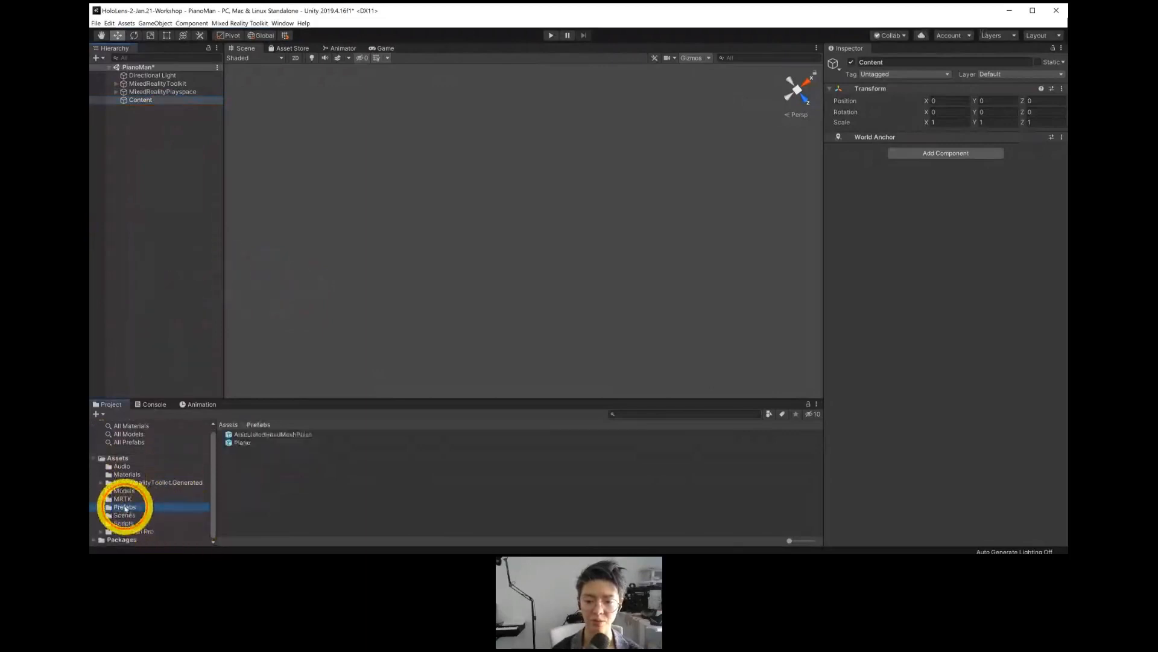
pyautogui.click(246, 442)
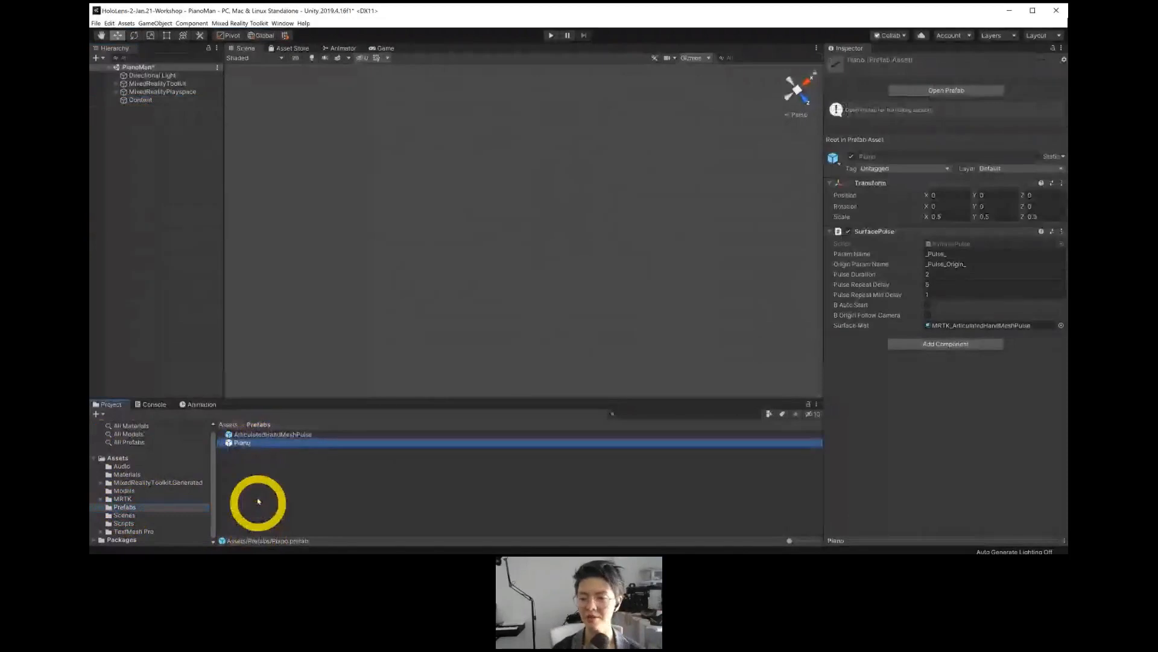
pyautogui.doubleClick(241, 444)
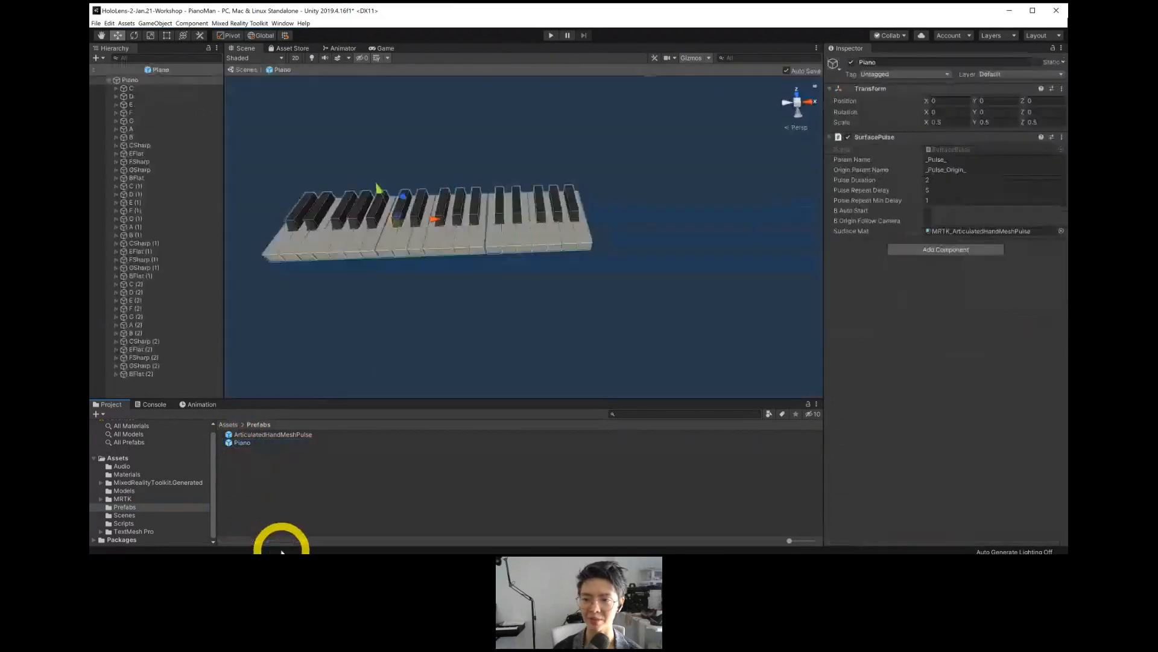
# Examine the Piano prefab's white and black keys from several angles and distances.
pyautogui.moveTo(372, 275); pyautogui.dragTo(435, 281, button='middle')
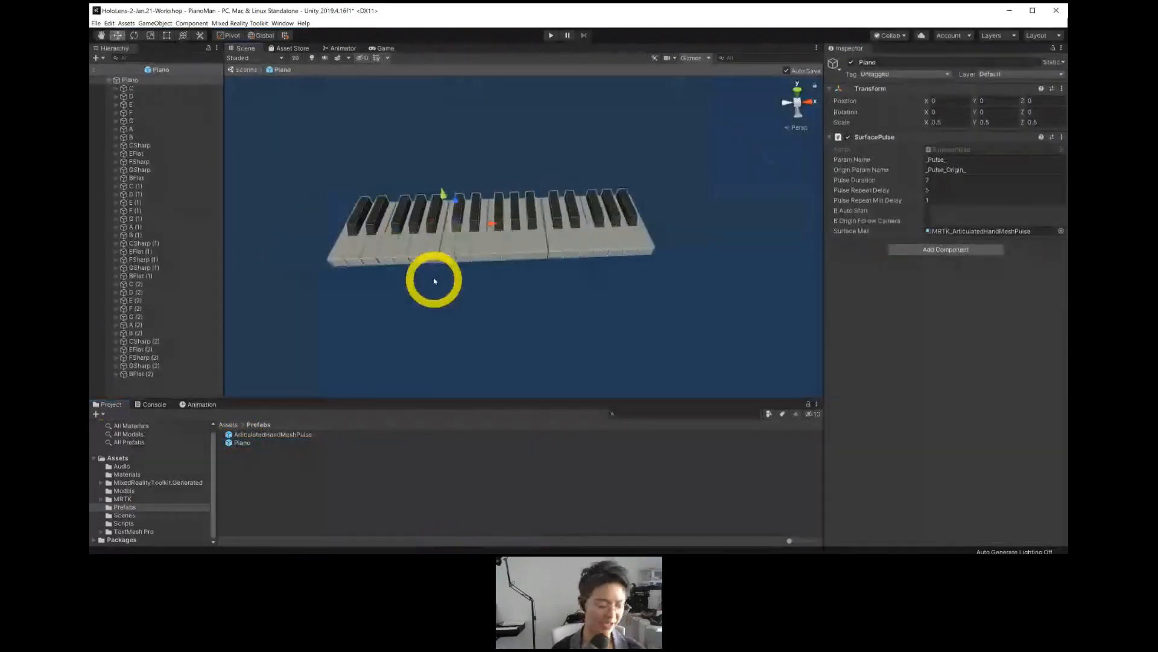
pyautogui.keyDown('alt'); pyautogui.moveTo(412, 189); pyautogui.dragTo(443, 496, button='right'); pyautogui.keyUp('alt')
pyautogui.moveTo(464, 165); pyautogui.dragTo(488, 189, button='middle')
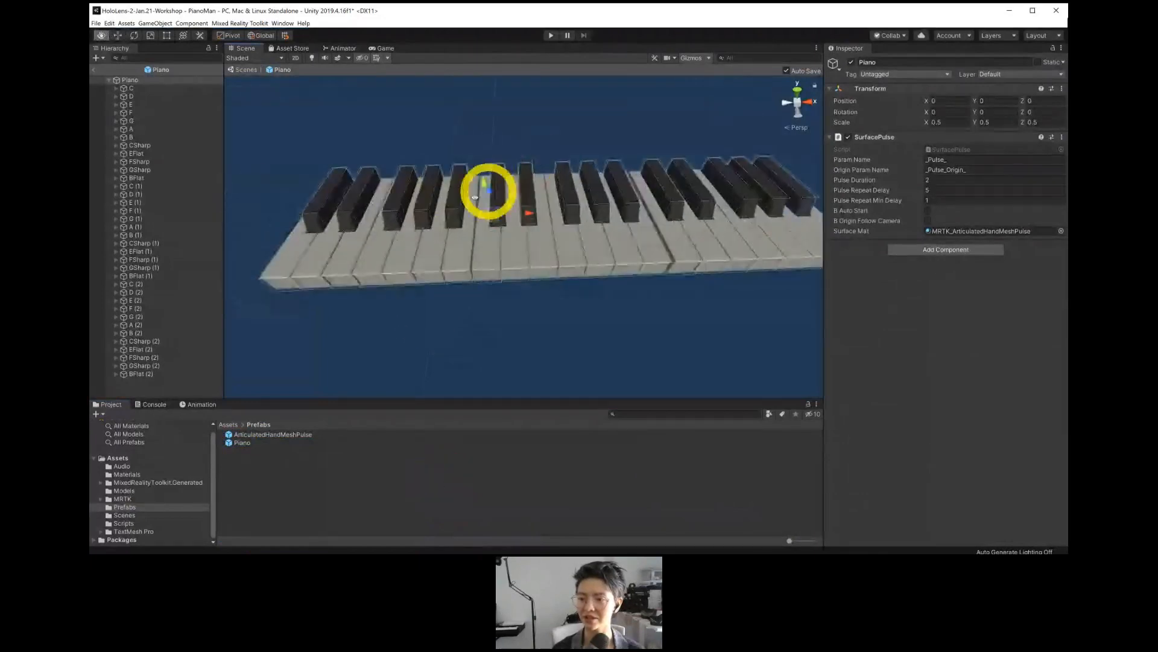
pyautogui.keyDown('alt'); pyautogui.moveTo(421, 189); pyautogui.dragTo(406, 163); pyautogui.keyUp('alt')
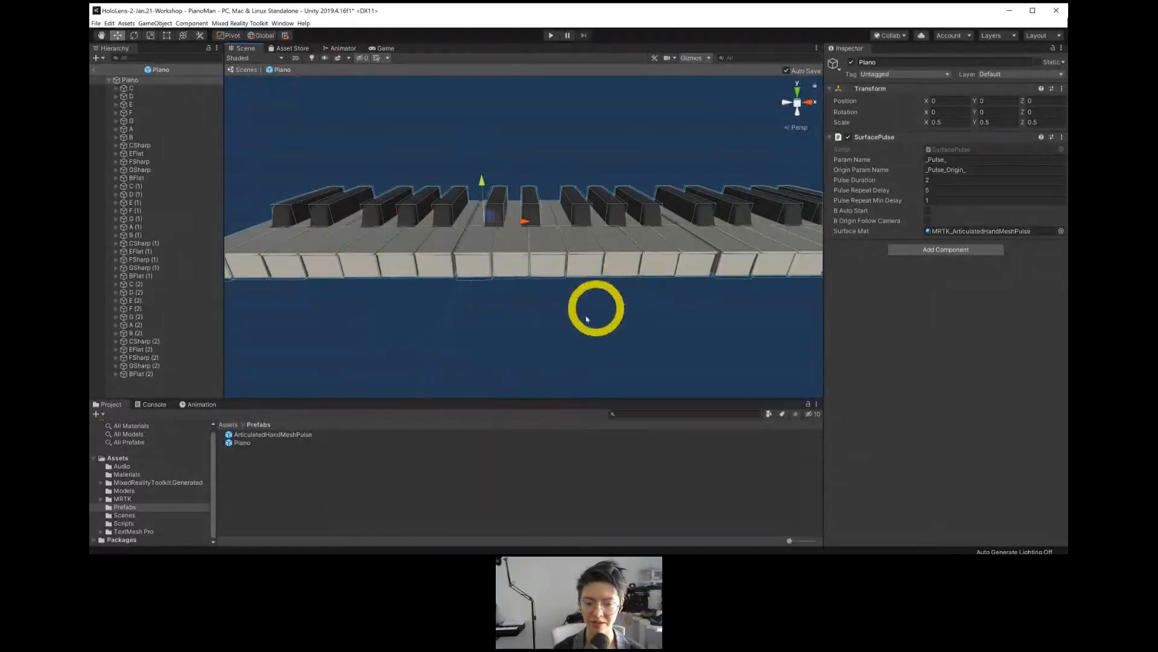
pyautogui.keyDown('alt'); pyautogui.moveTo(483, 282); pyautogui.dragTo(465, 259); pyautogui.keyUp('alt')
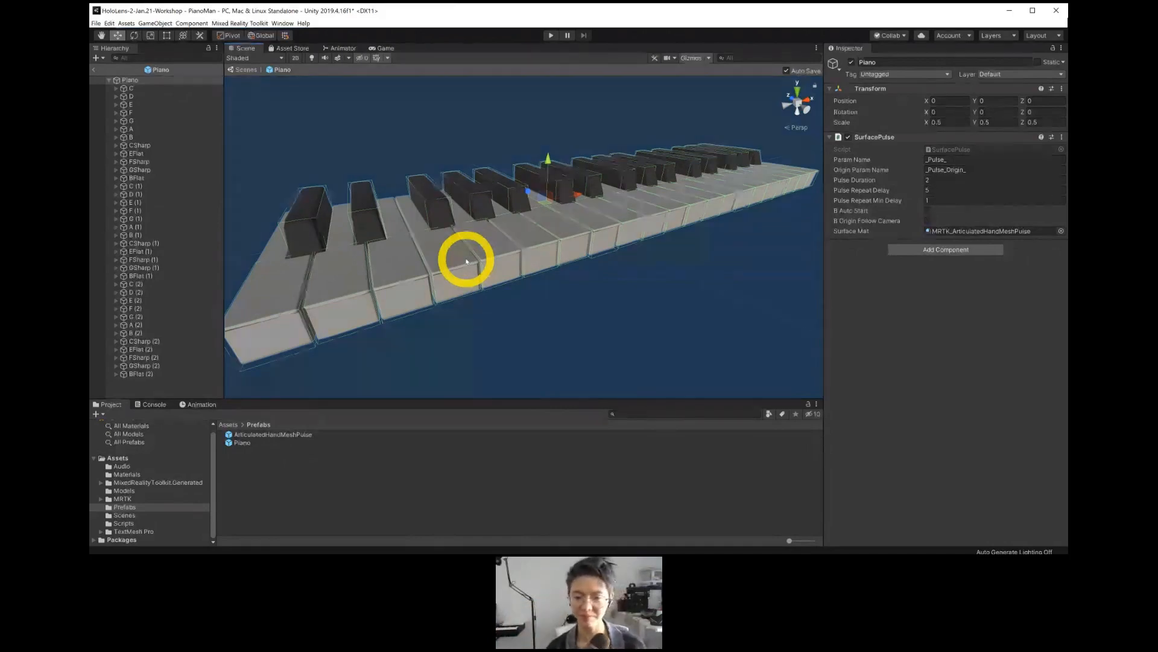
pyautogui.keyDown('alt'); pyautogui.moveTo(600, 248); pyautogui.dragTo(523, 256); pyautogui.keyUp('alt')
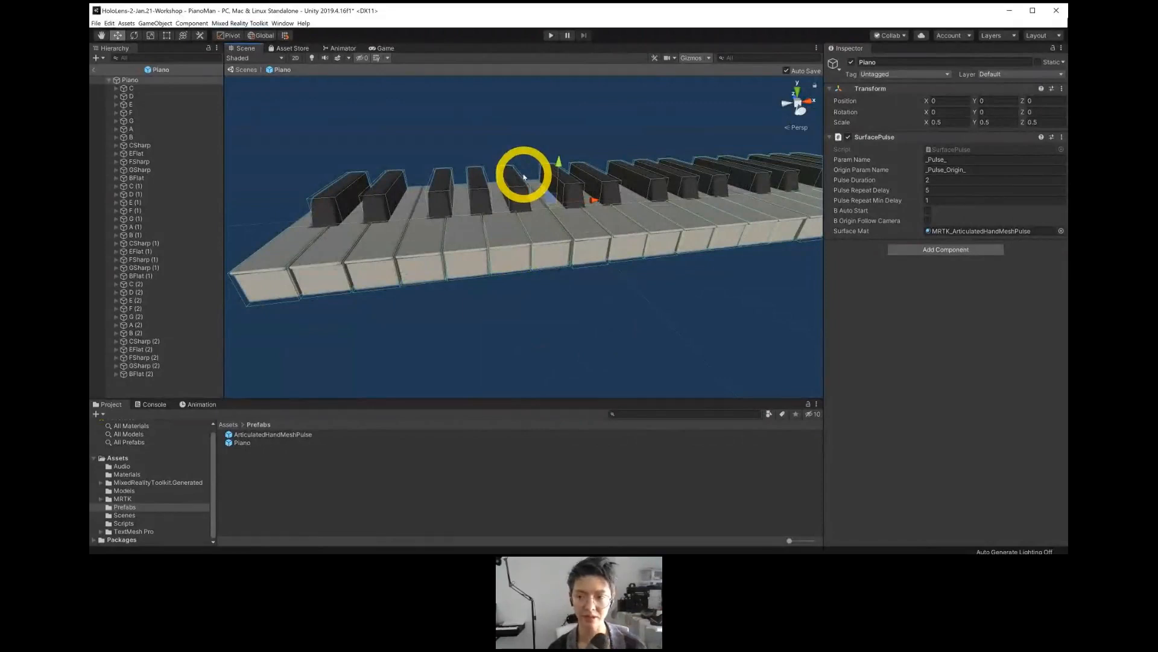
pyautogui.keyDown('alt'); pyautogui.moveTo(514, 280); pyautogui.dragTo(522, 325, button='right'); pyautogui.keyUp('alt')
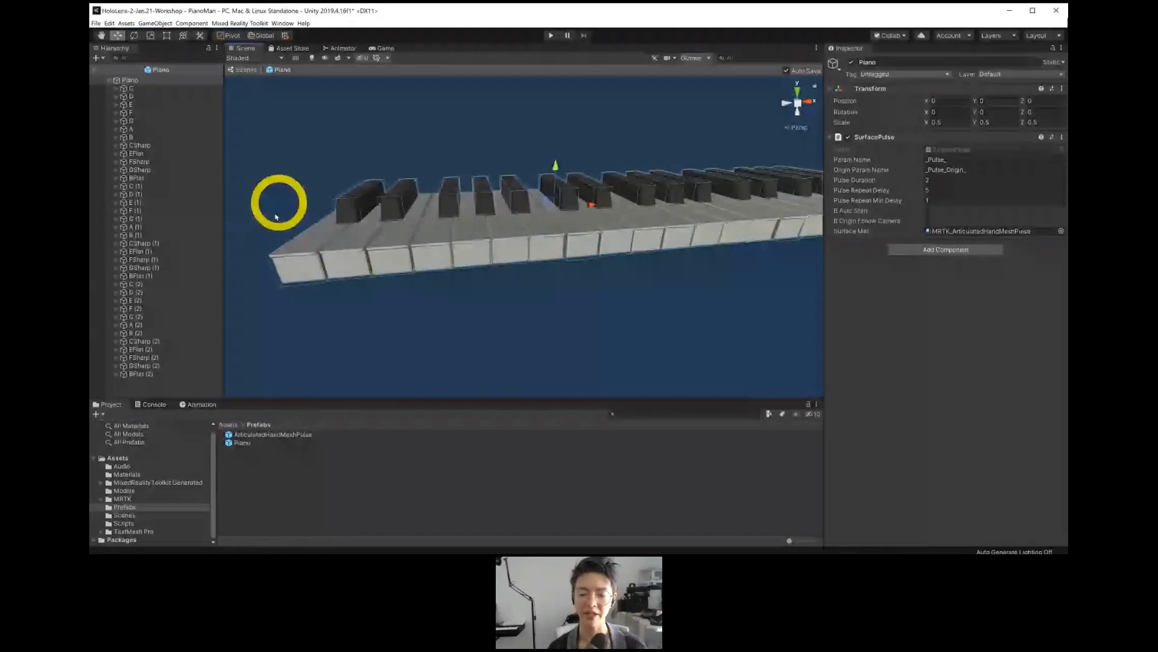
# Look at the ArticulatedHandMeshPulse prefab, then return to the Piano prefab.
pyautogui.doubleClick(299, 435)
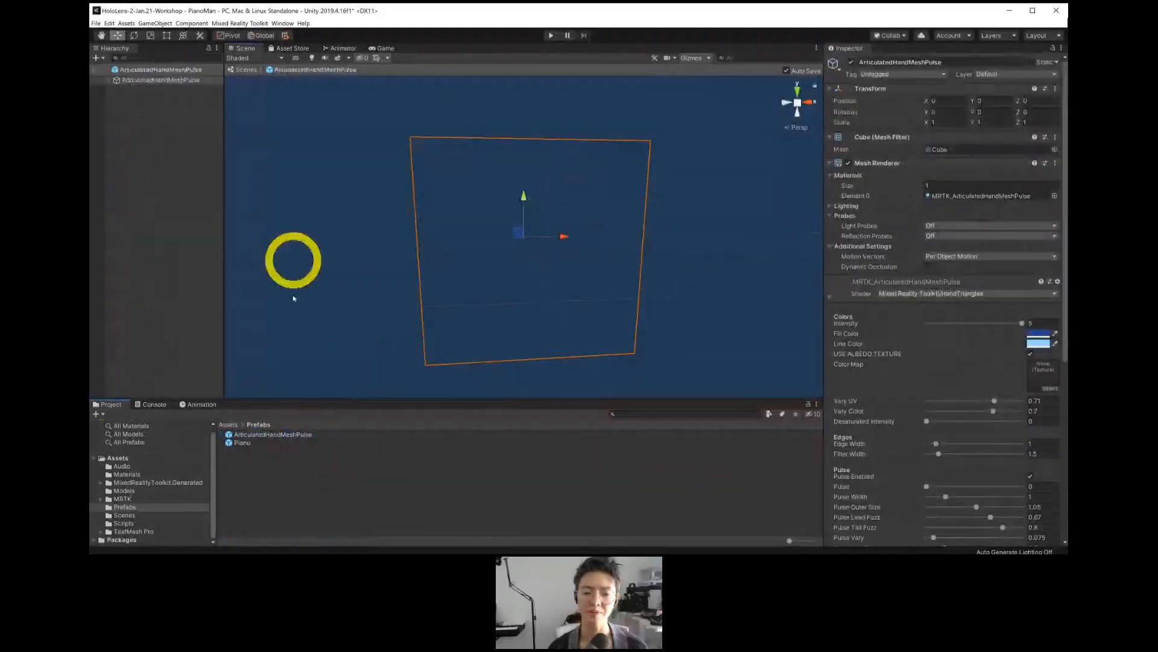
pyautogui.doubleClick(240, 443)
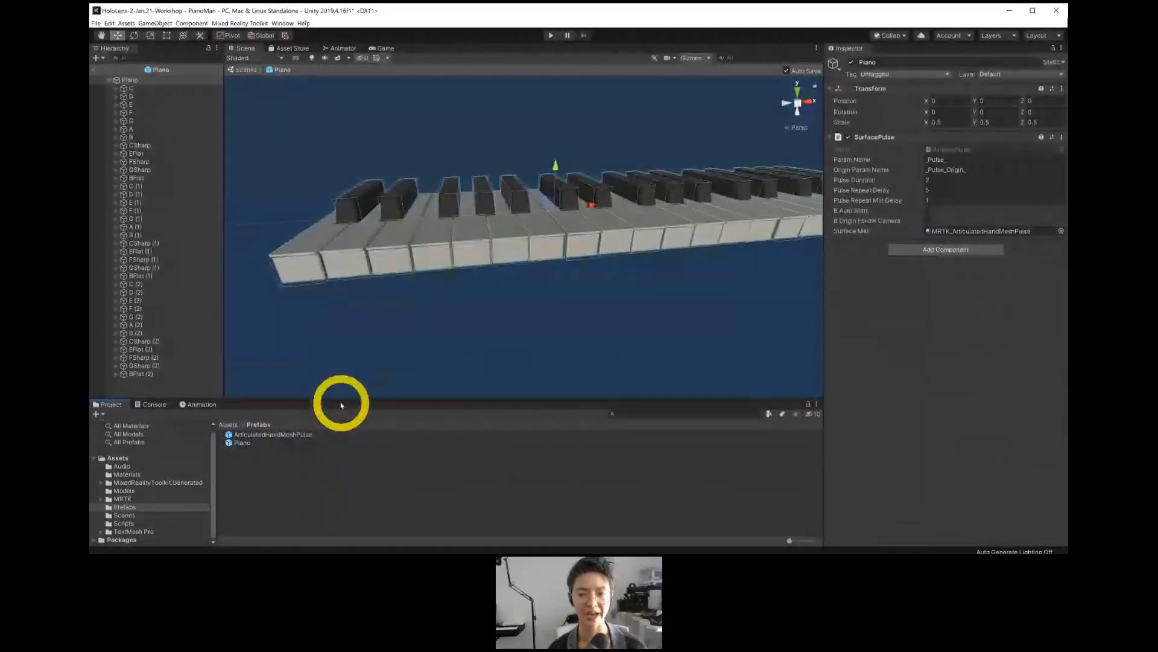
# Select the first C key in the Piano prefab and examine its PressableButton settings and Button Pressed event targets.
pyautogui.click(145, 88)
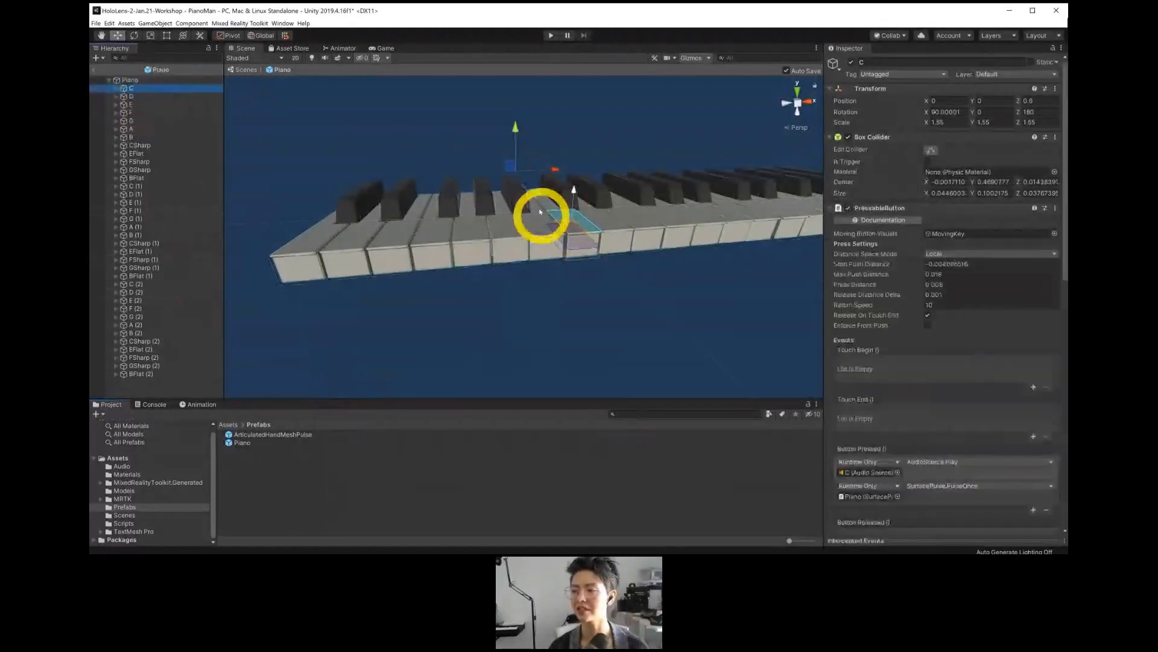
pyautogui.moveTo(541, 215); pyautogui.dragTo(455, 205, button='middle')
pyautogui.keyDown('alt'); pyautogui.moveTo(455, 204); pyautogui.dragTo(429, 378, button='right'); pyautogui.keyUp('alt')
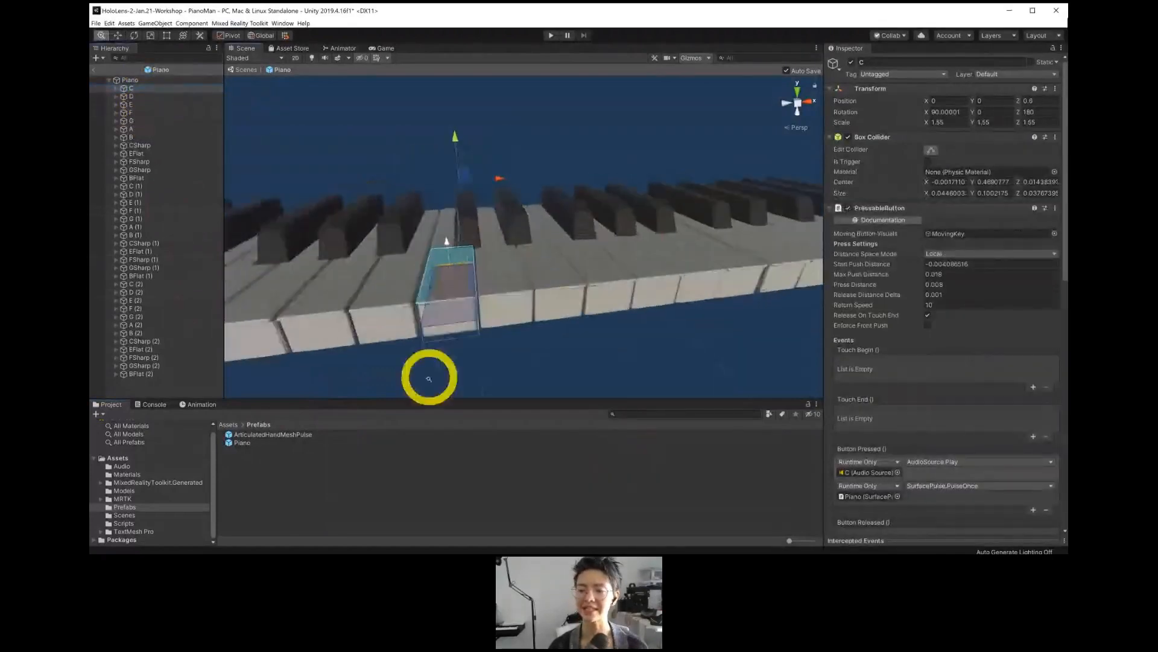
pyautogui.keyDown('alt'); pyautogui.moveTo(531, 236); pyautogui.dragTo(463, 245); pyautogui.keyUp('alt')
pyautogui.moveTo(449, 156); pyautogui.dragTo(501, 152, button='middle')
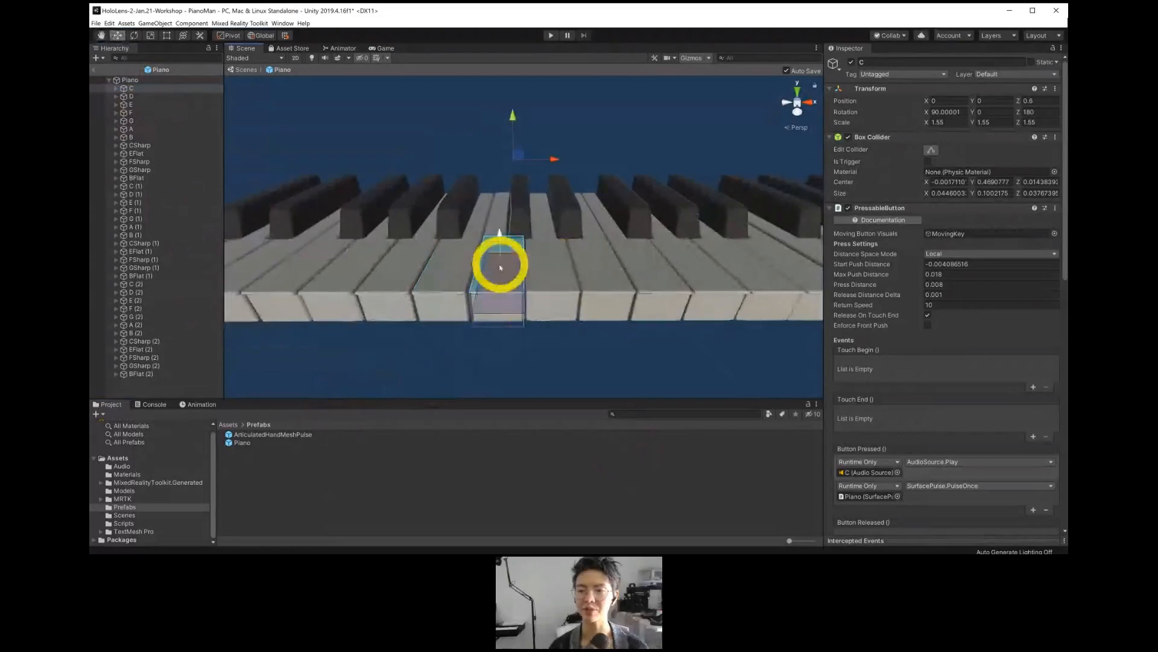
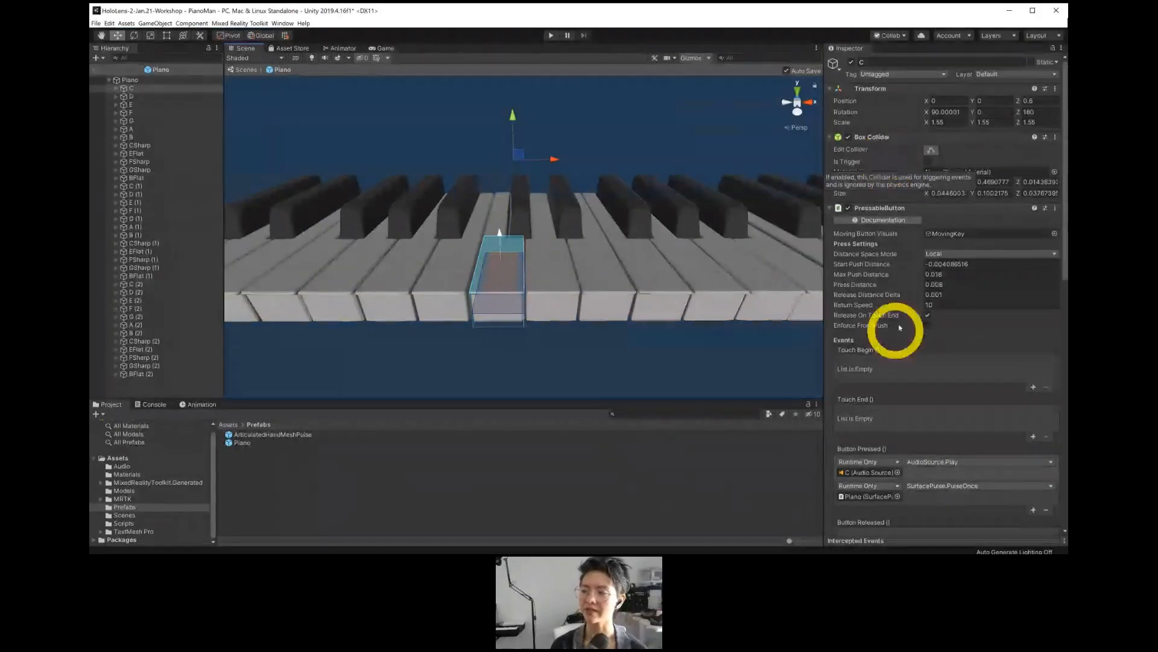
pyautogui.scroll(-3, 881, 136)
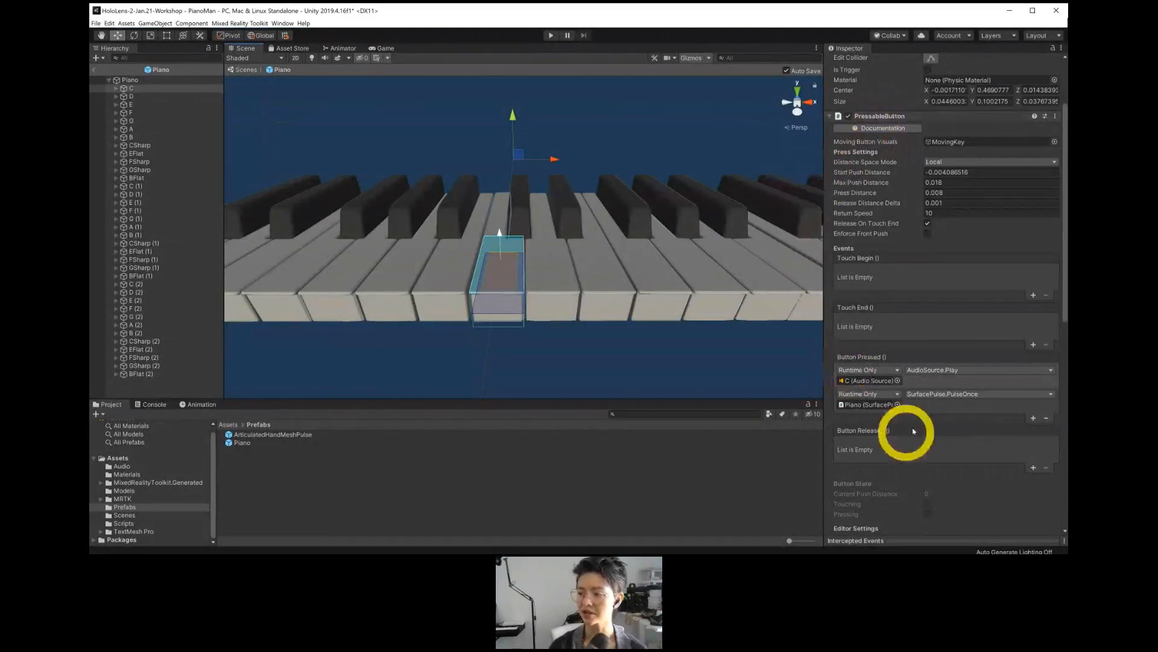
pyautogui.scroll(-3, 895, 173)
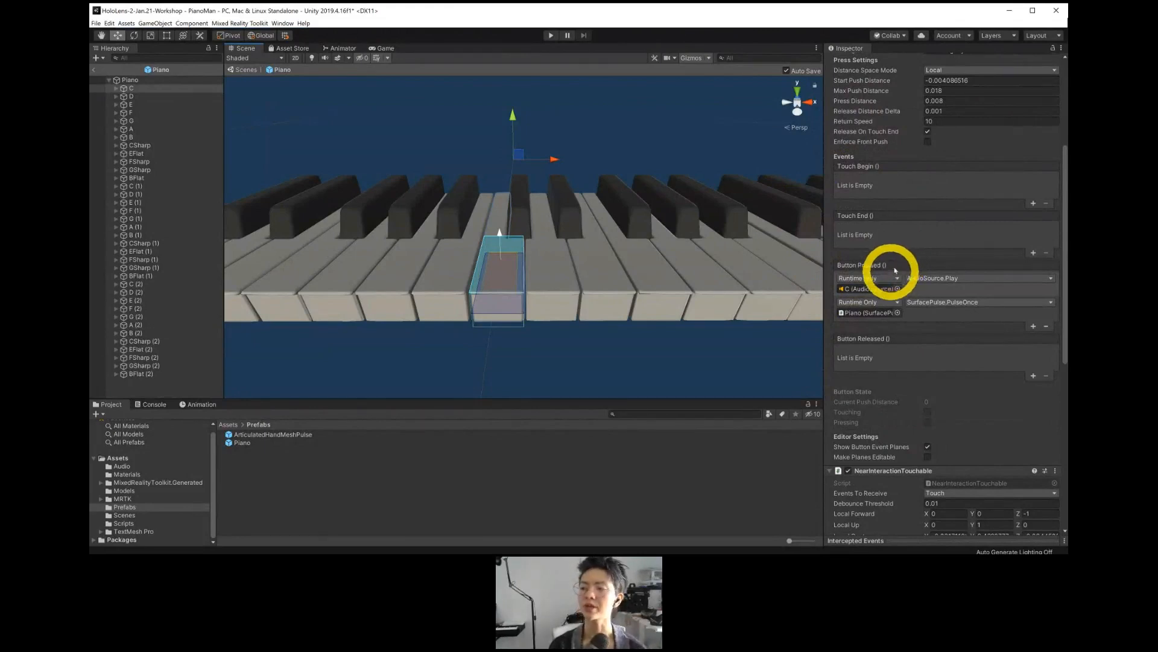
pyautogui.click(848, 289)
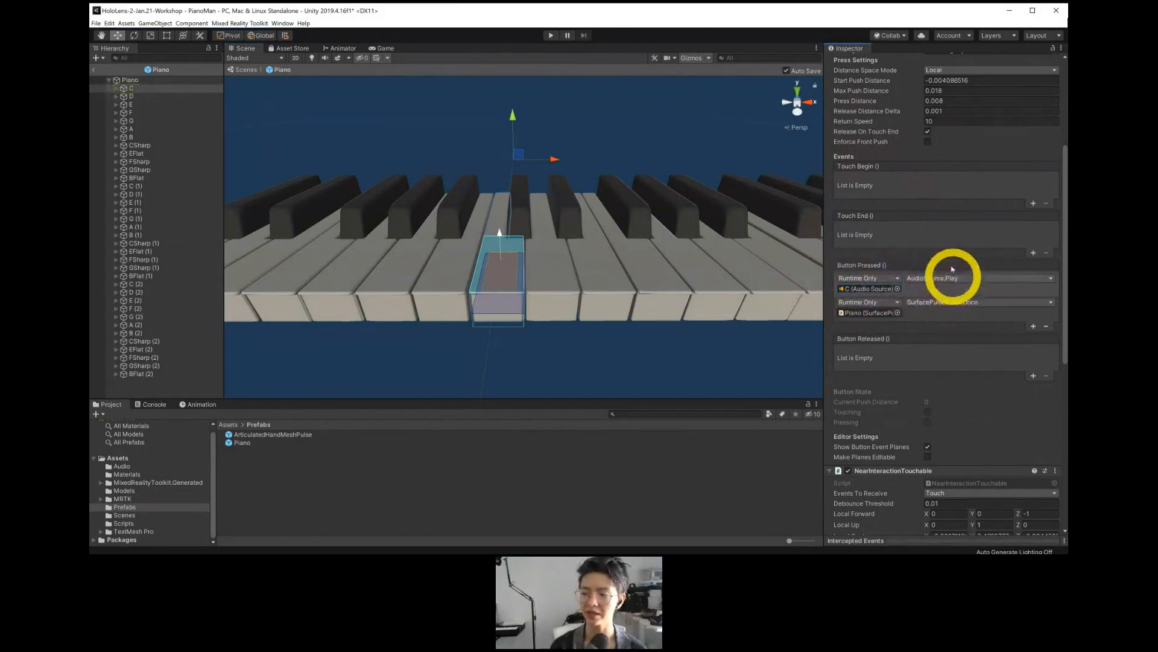
# Expand the C key's Audio Source component and locate its assigned audio clip in the project files.
pyautogui.scroll(-5, 869, 305)
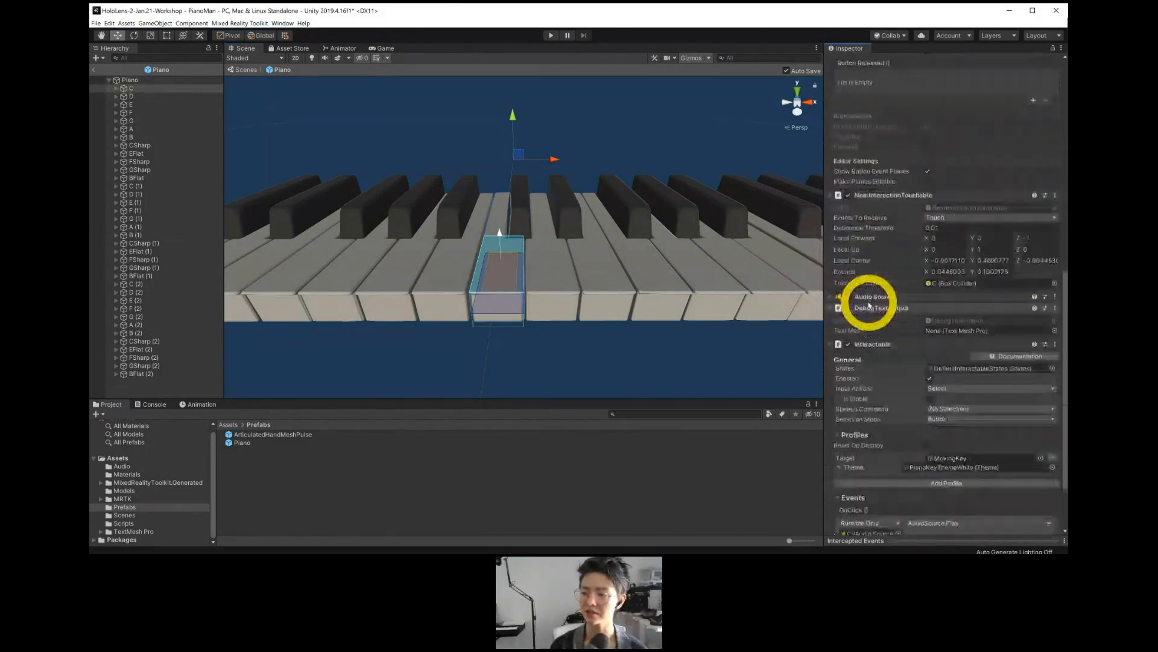
pyautogui.scroll(-2, 895, 374)
pyautogui.click(831, 216)
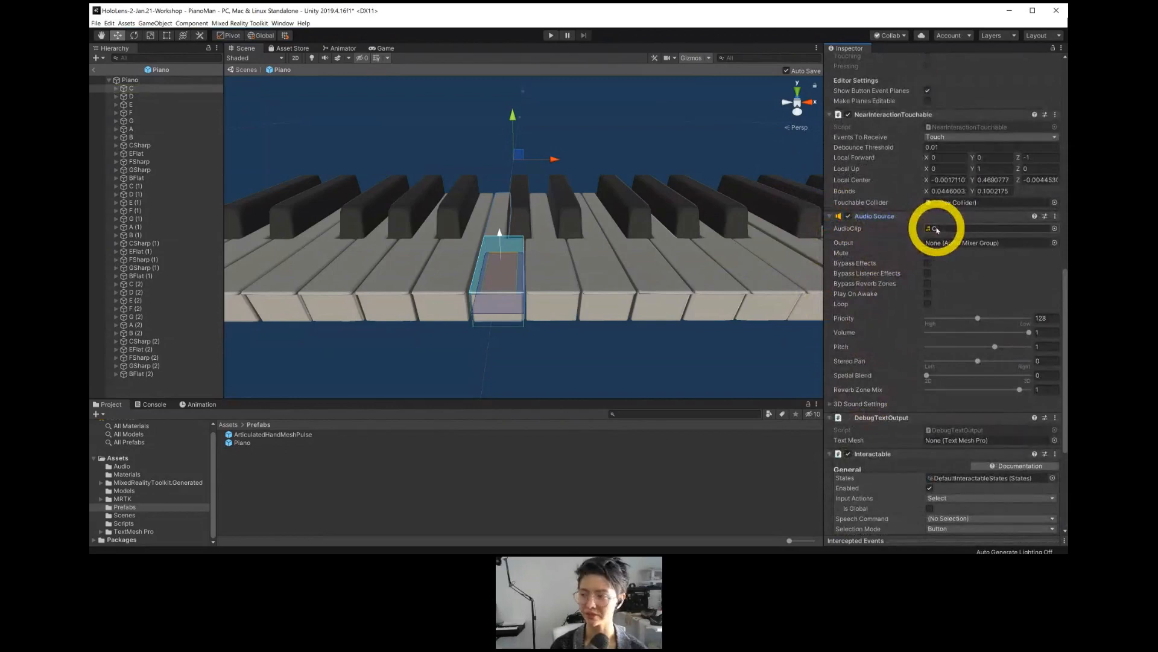
pyautogui.click(937, 229)
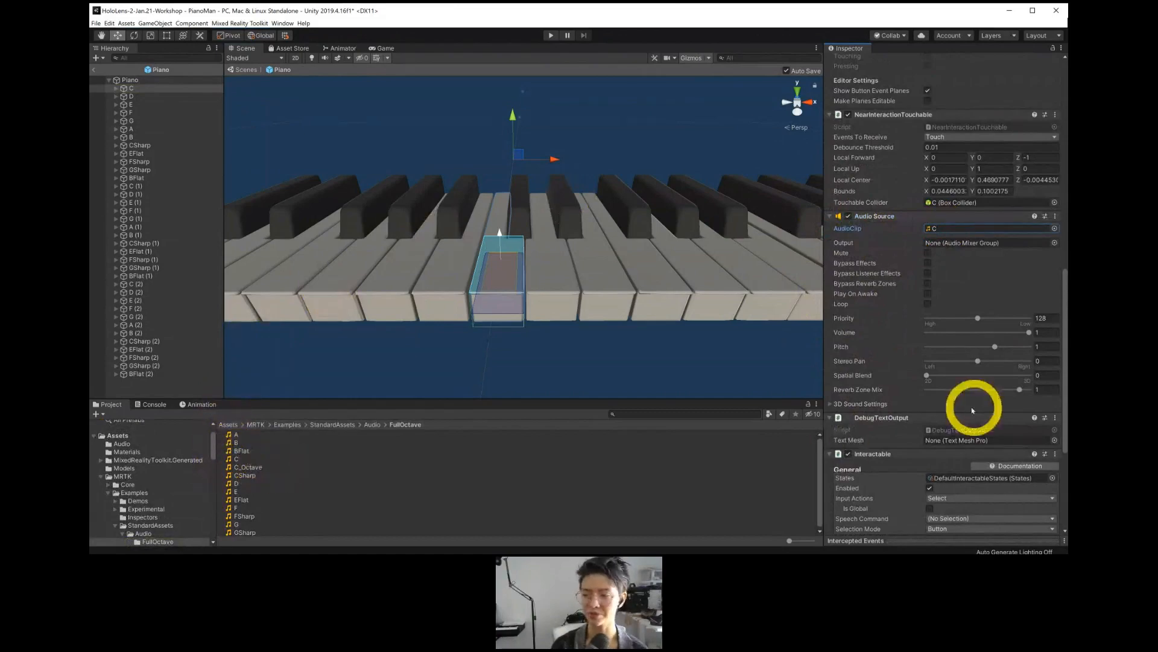
# Trace the target of the C key's SurfacePulse.PulseOnce event and examine the SurfacePulse component on the Piano root object.
pyautogui.scroll(5, 873, 386)
pyautogui.scroll(3, 873, 389)
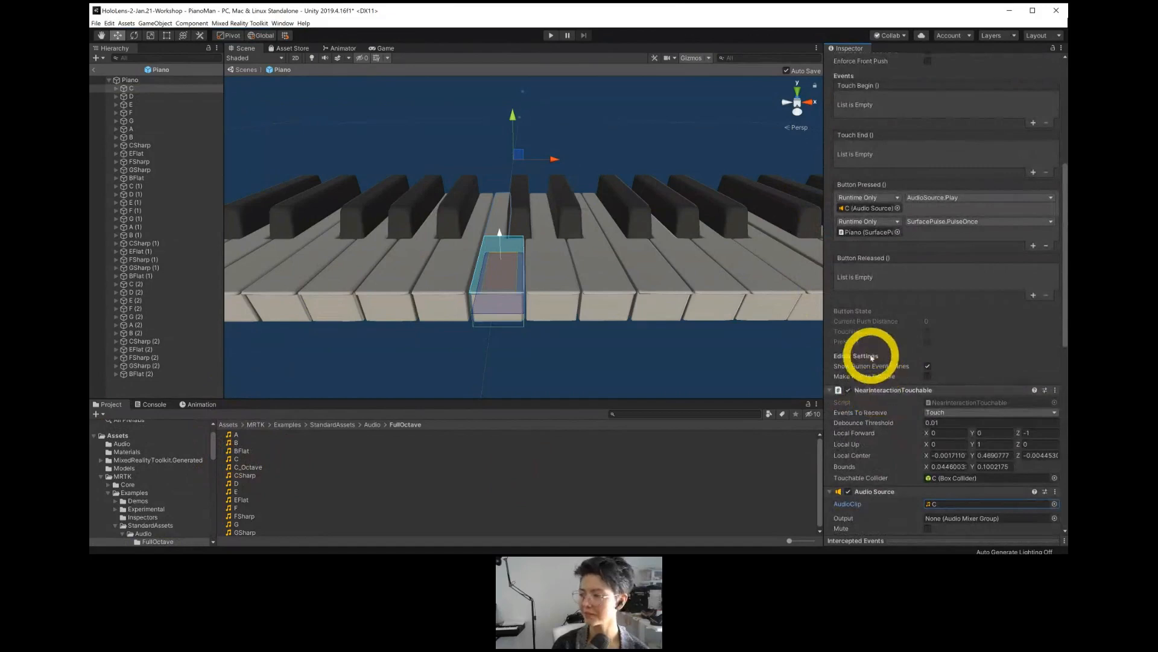
pyautogui.scroll(3, 869, 355)
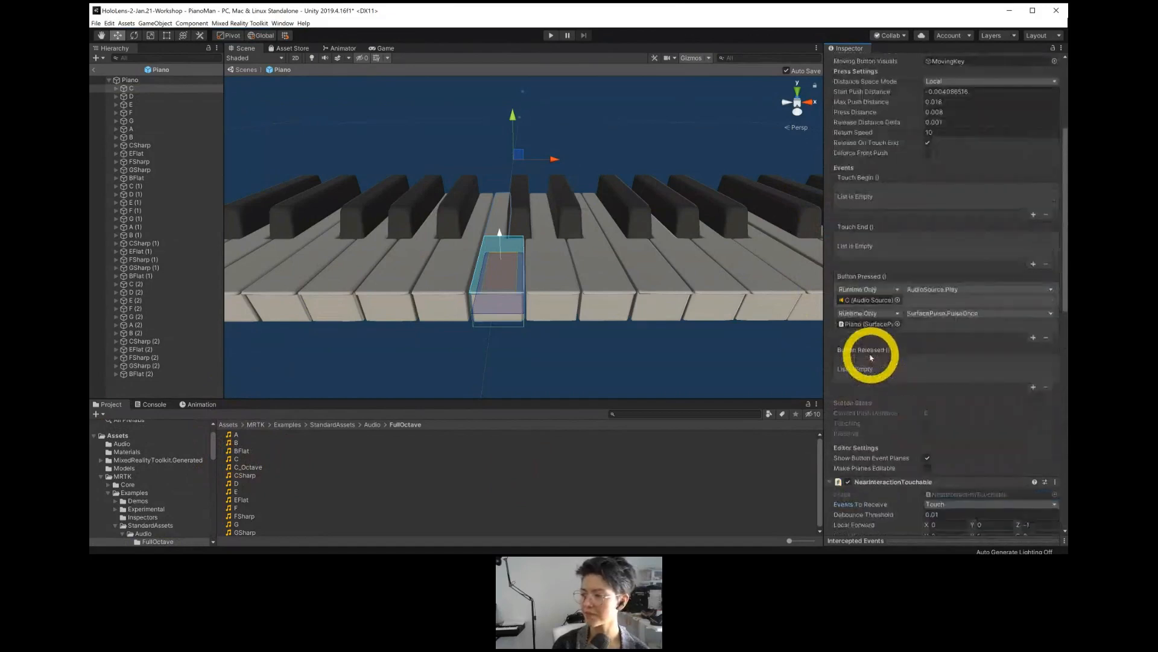
pyautogui.click(863, 325)
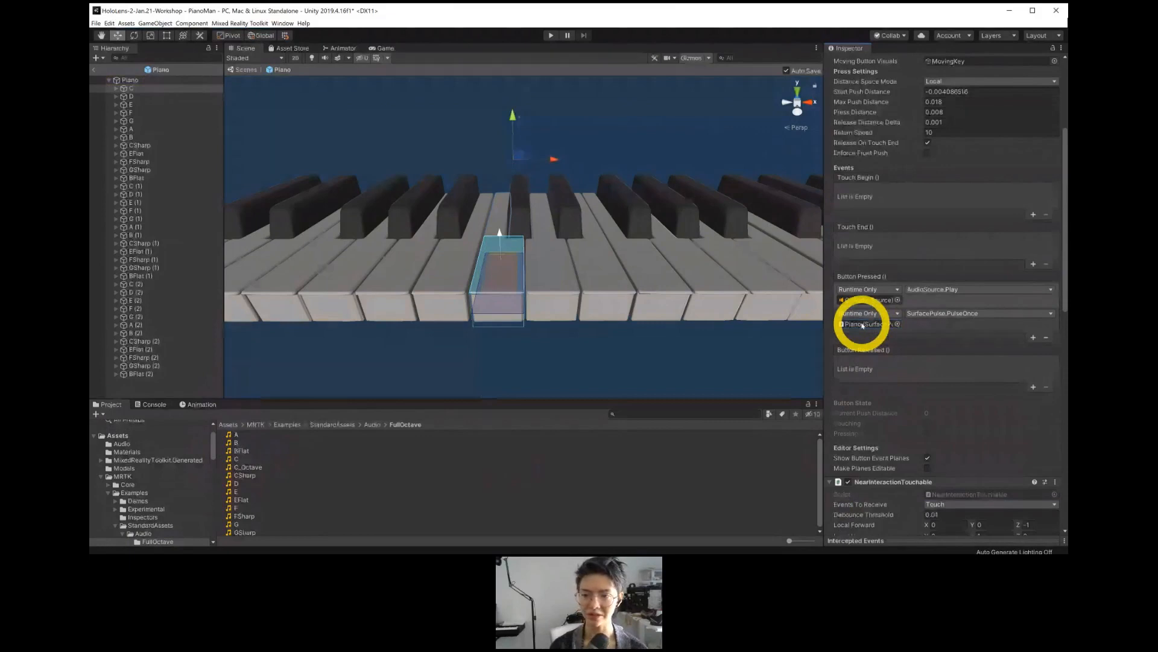
pyautogui.click(862, 324)
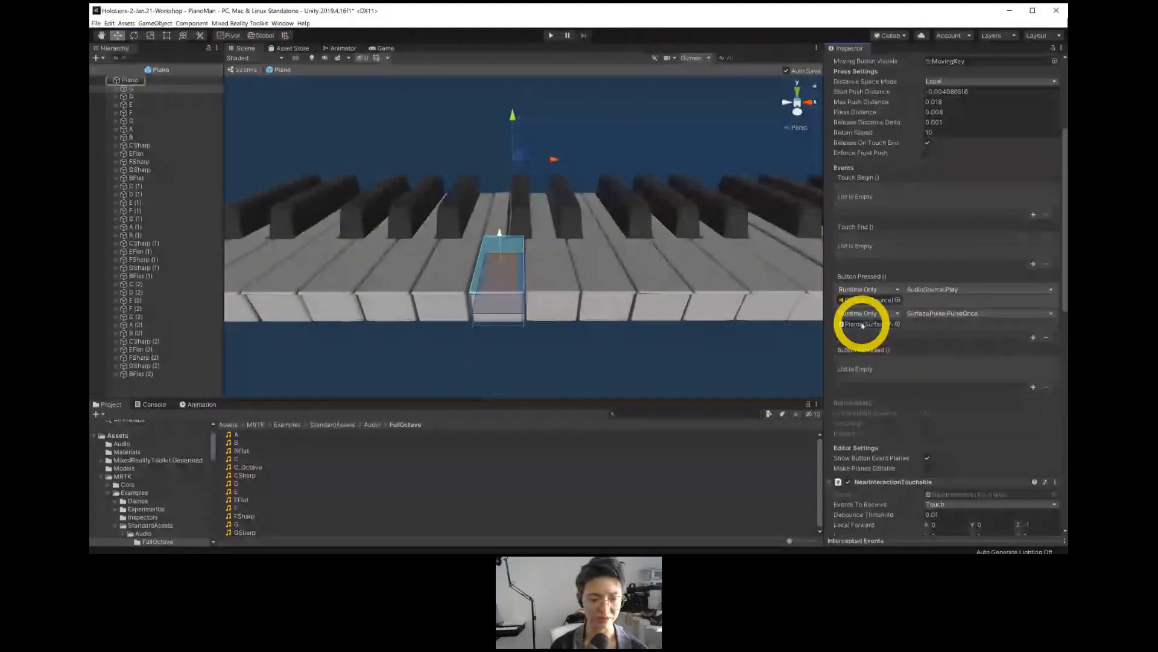
pyautogui.click(862, 325)
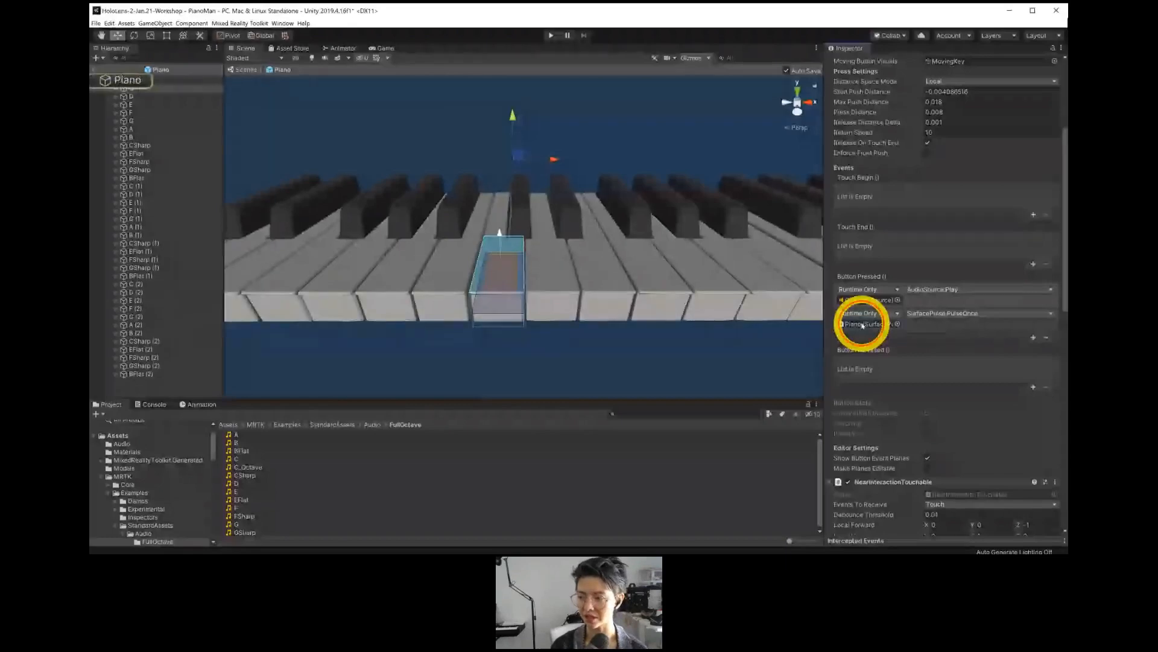
pyautogui.click(862, 325)
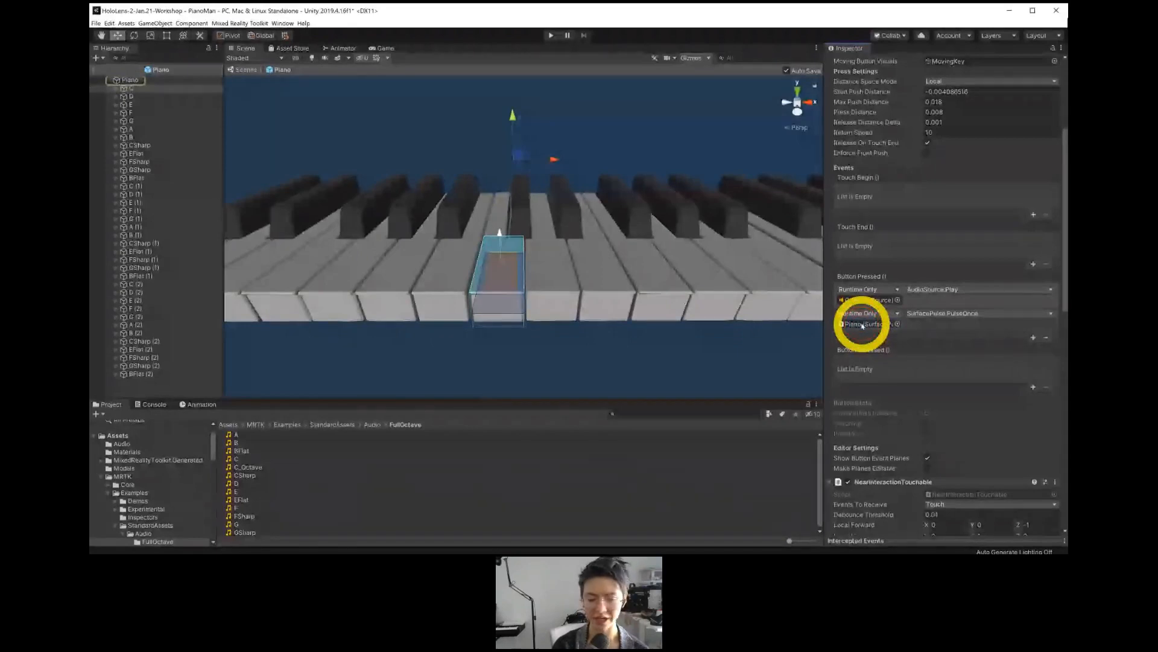
pyautogui.click(862, 325)
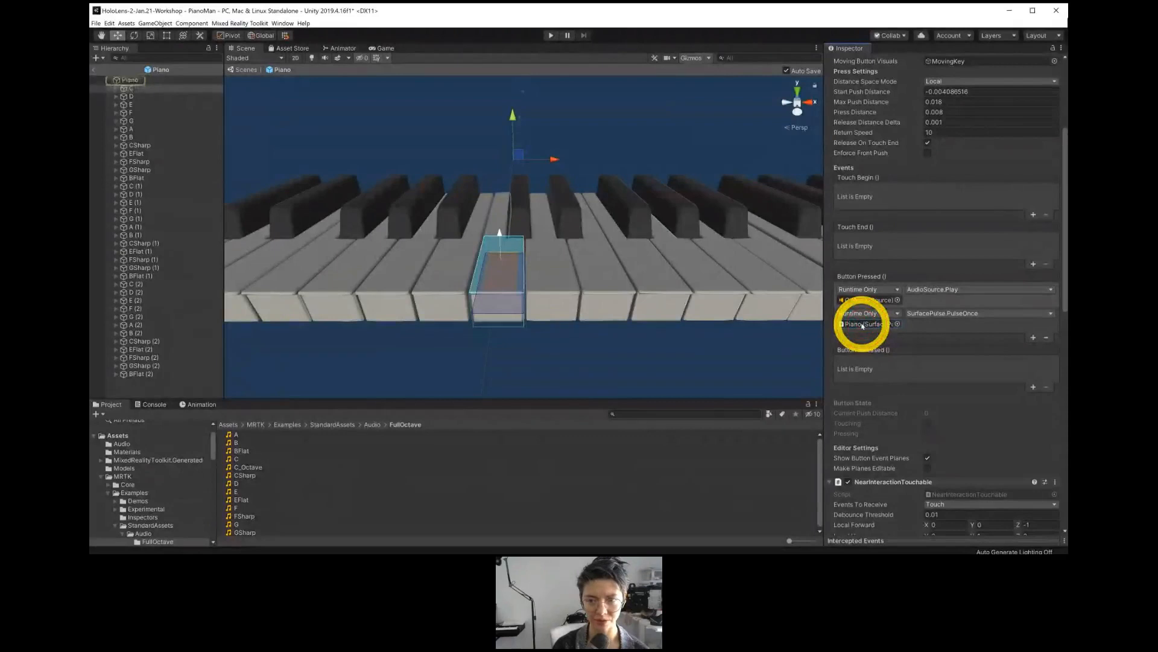
pyautogui.doubleClick(863, 325)
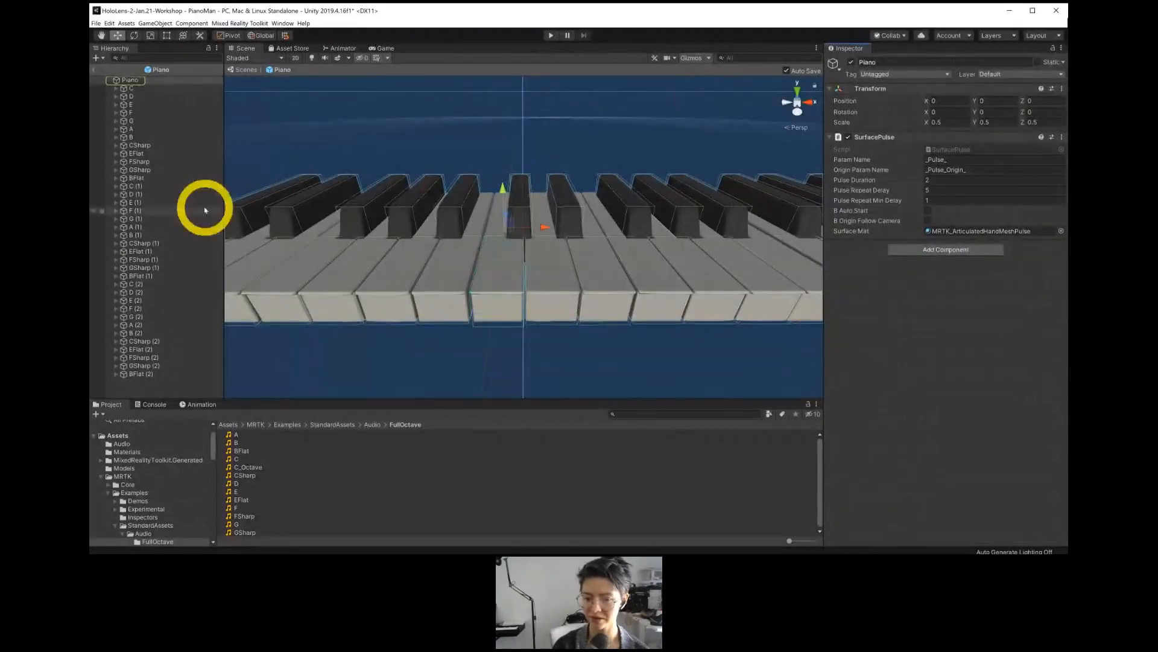
pyautogui.click(134, 80)
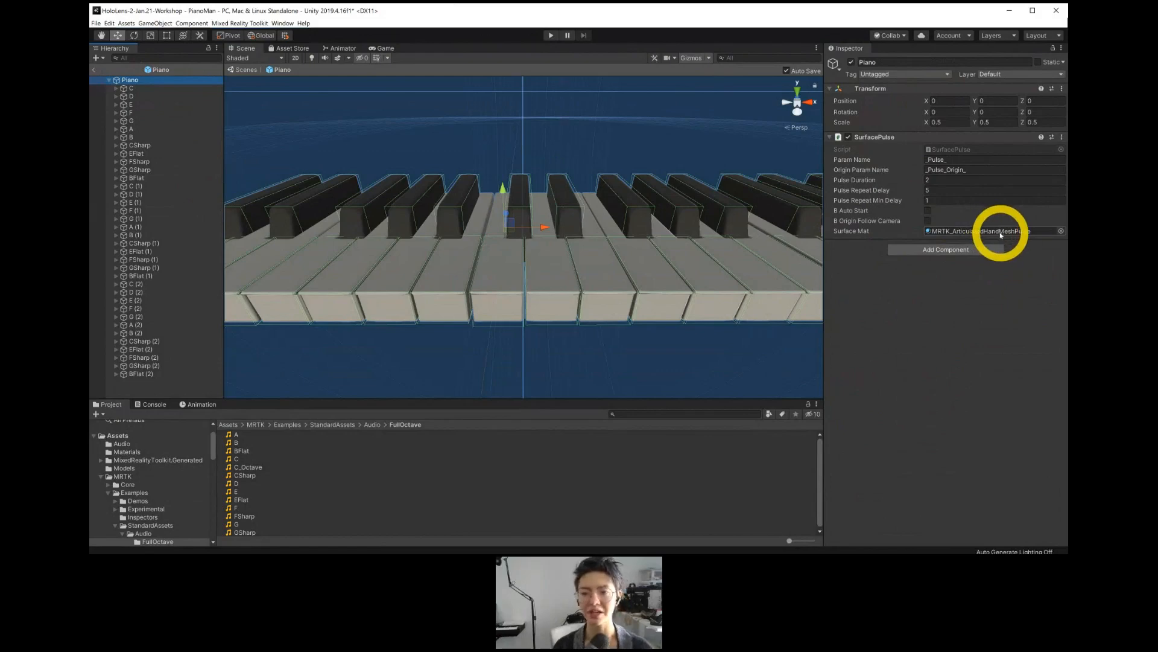
# Locate the material used by the ArticulatedHandMeshPulse prefab's Mesh Renderer in the project, and reselect the Piano root object.
pyautogui.click(101, 476)
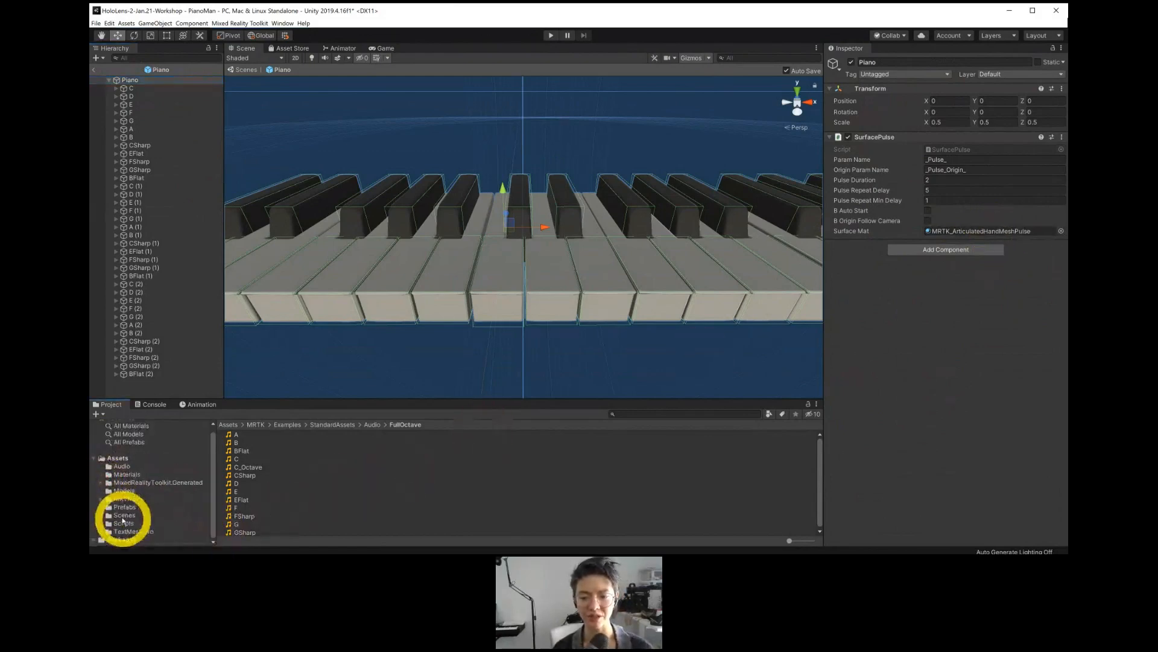
pyautogui.click(123, 507)
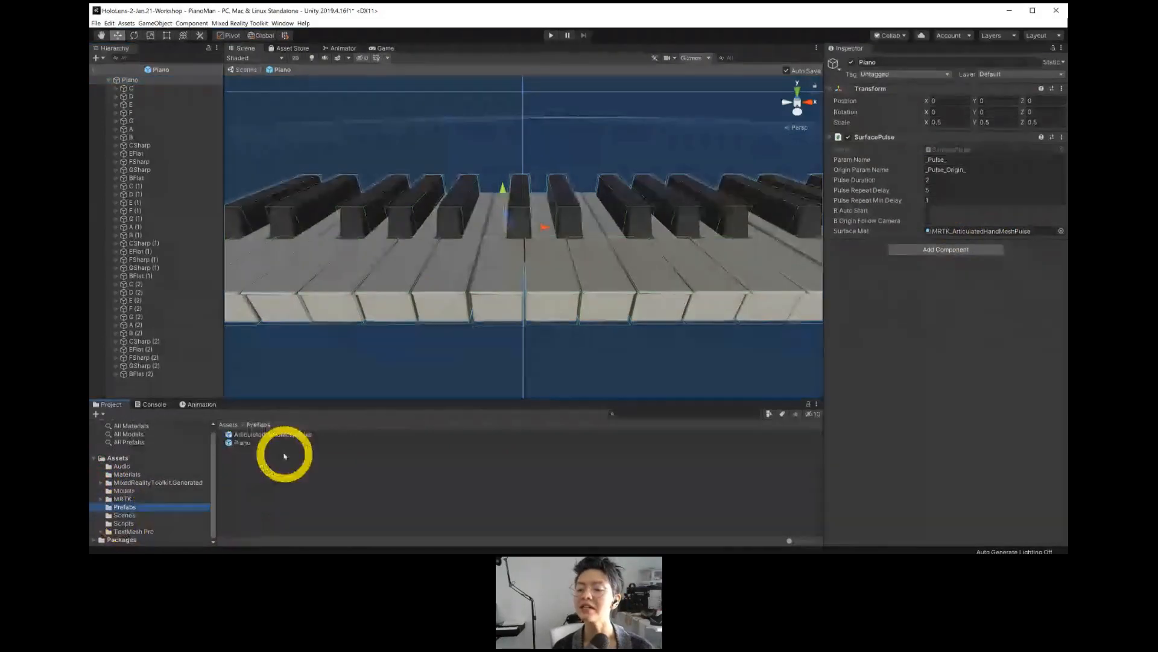
pyautogui.click(283, 435)
pyautogui.click(1002, 290)
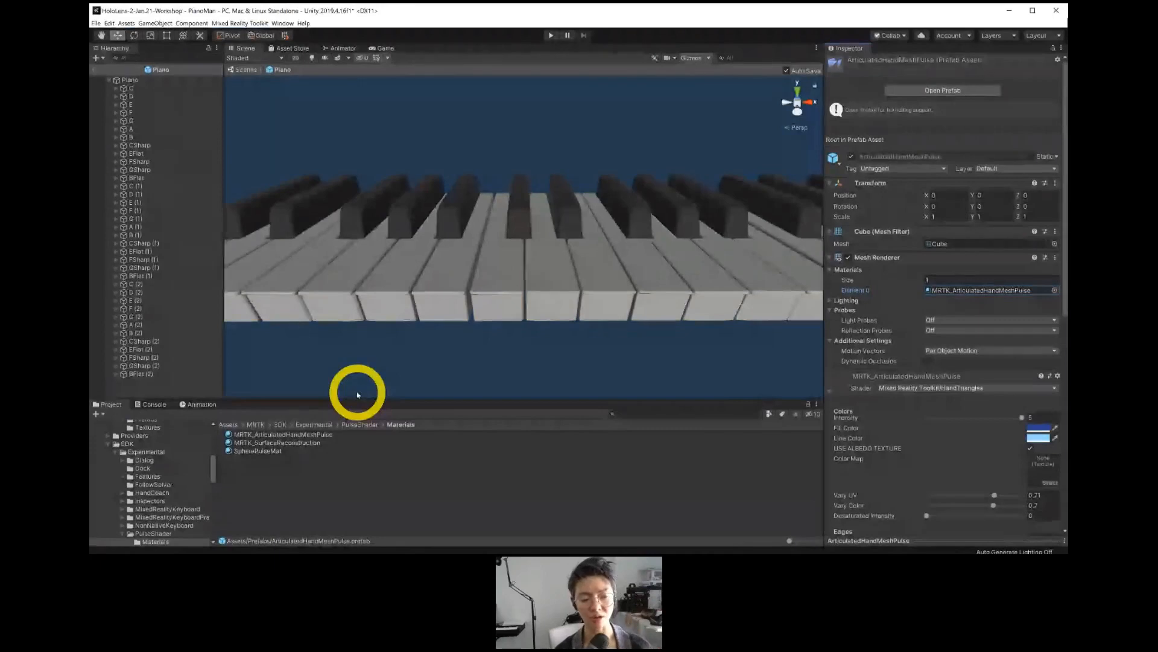
pyautogui.click(166, 82)
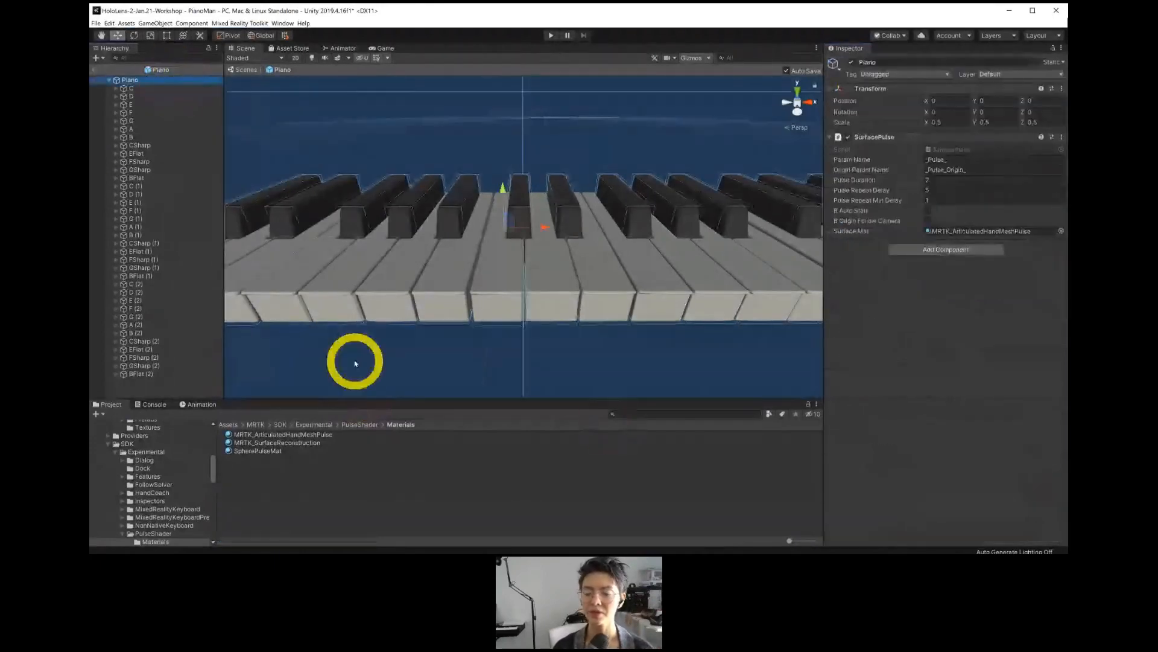
# Select the first C key and review its PressableButton, NearInteractionTouchable and Audio Source components.
pyautogui.click(145, 89)
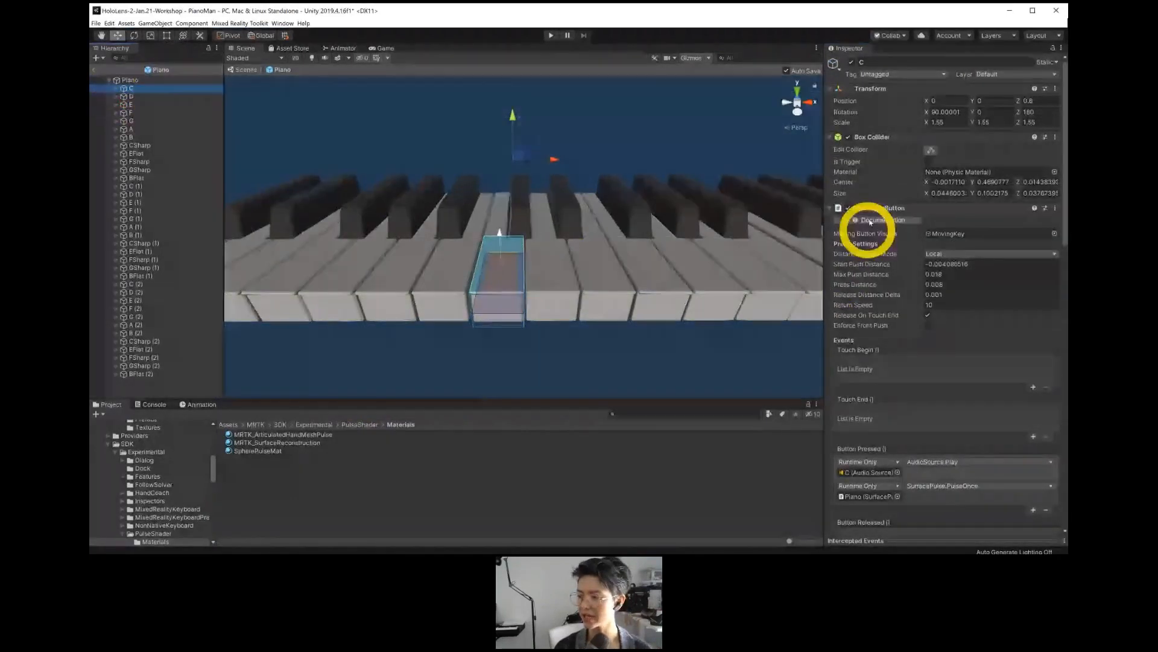
pyautogui.scroll(-5, 872, 205)
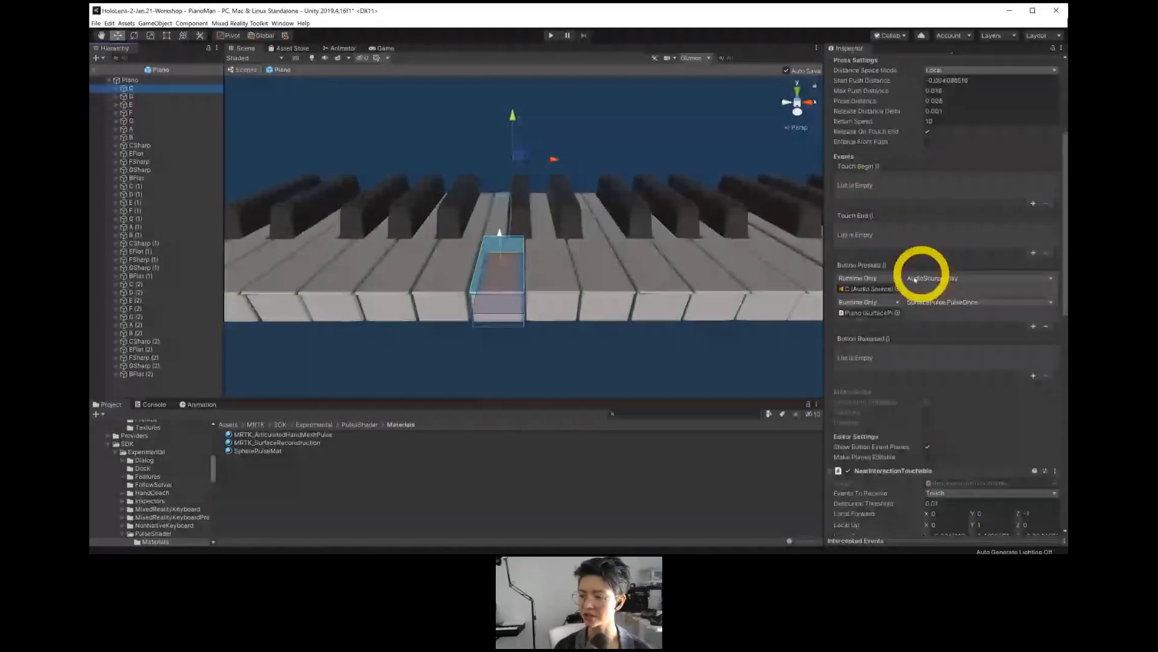
pyautogui.scroll(-10, 915, 279)
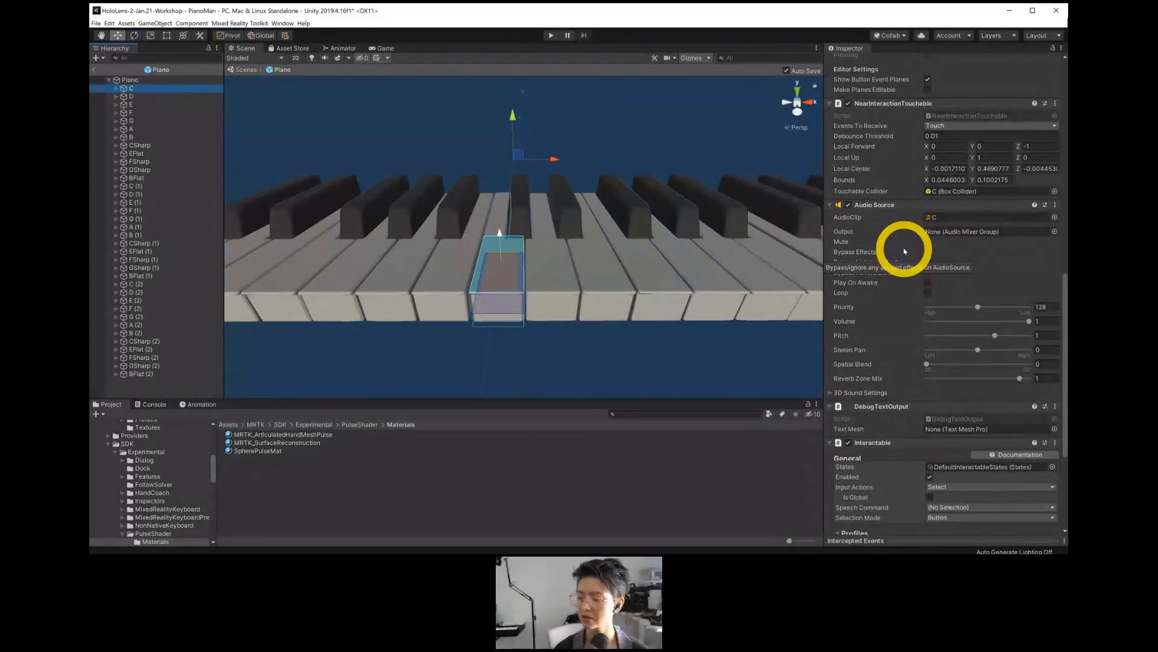
pyautogui.scroll(10, 884, 316)
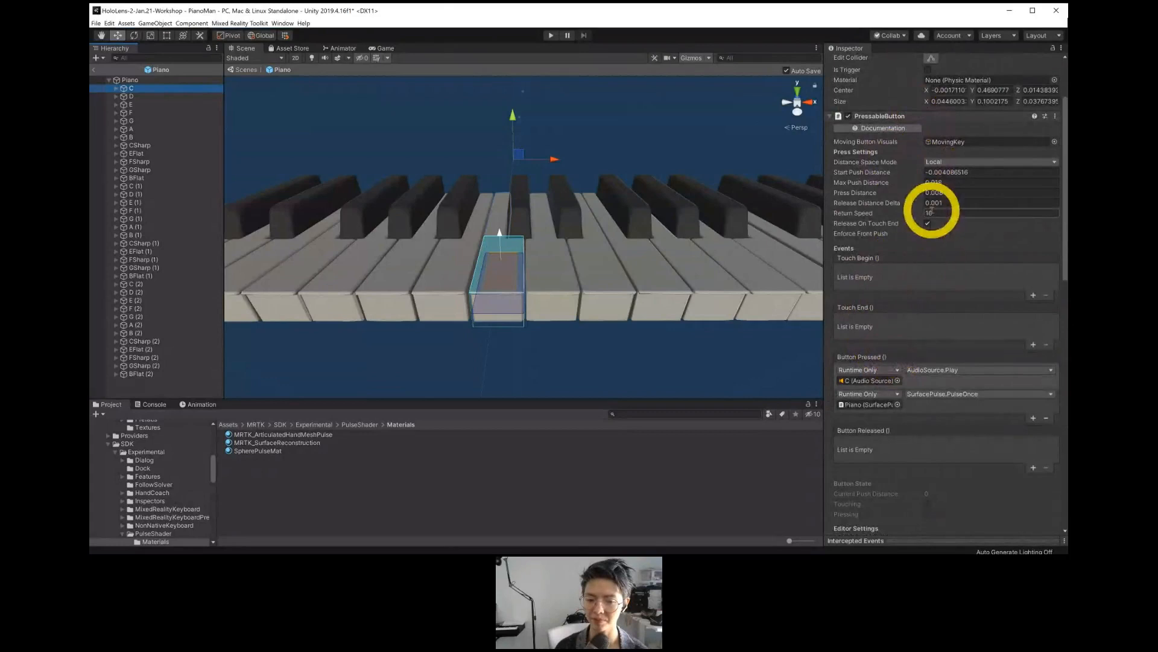
pyautogui.scroll(-3, 932, 211)
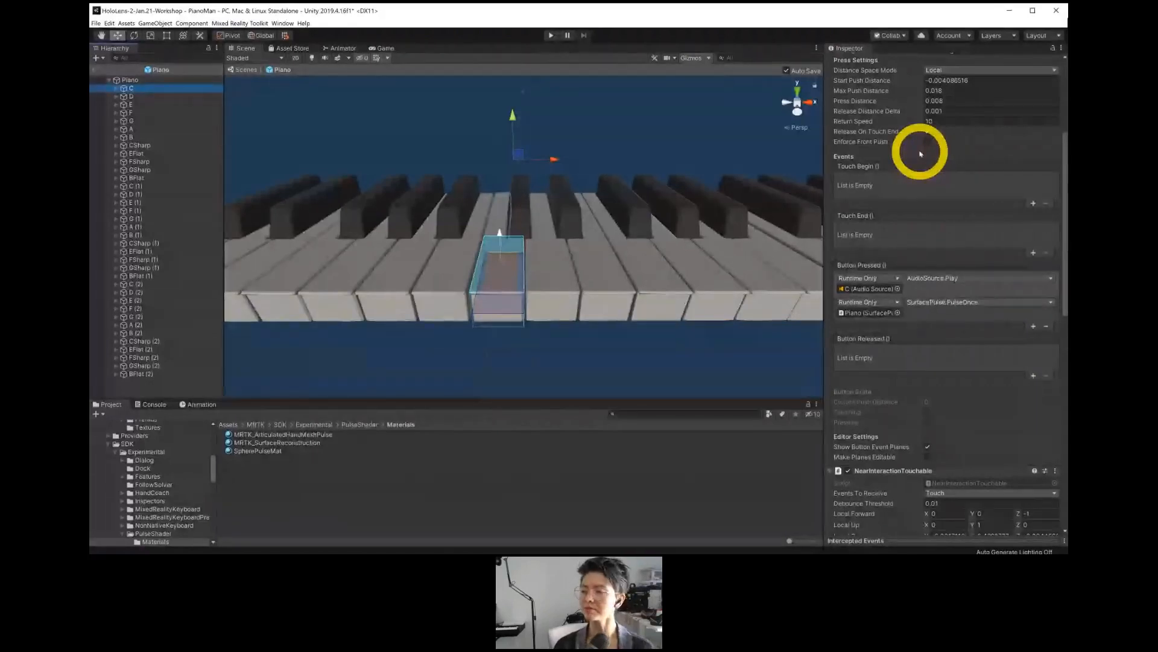
pyautogui.scroll(-5, 921, 153)
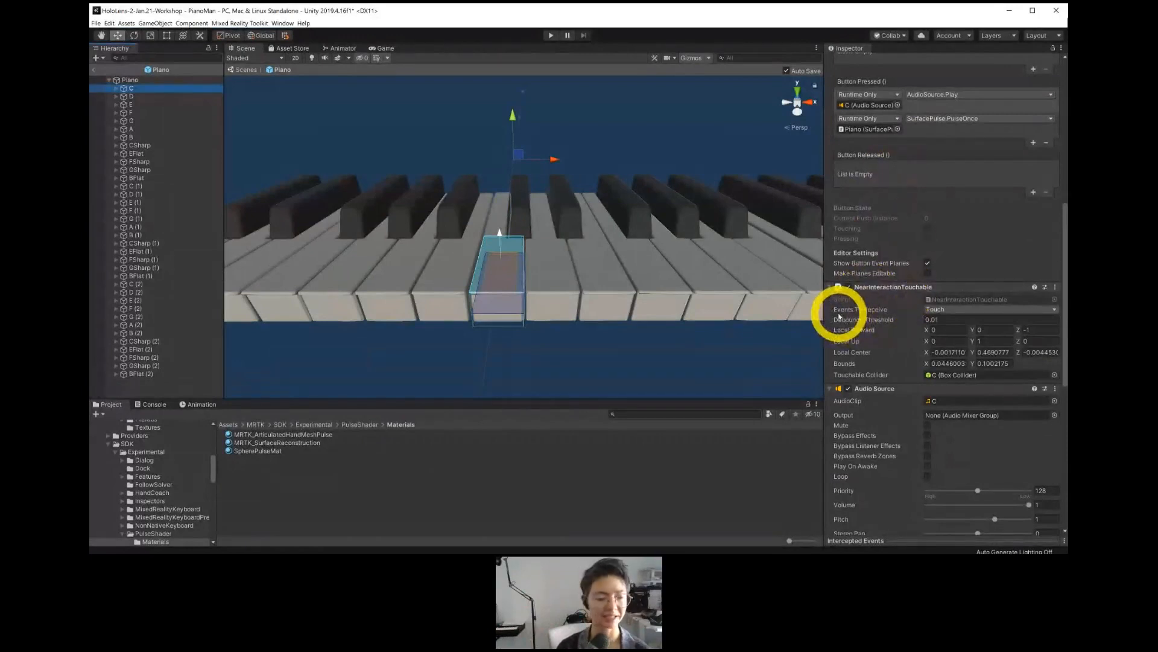
# Check the Events To Receive options of NearInteractionTouchable, keeping Touch, and review the C key's Interactable profile and click events.
pyautogui.click(946, 309)
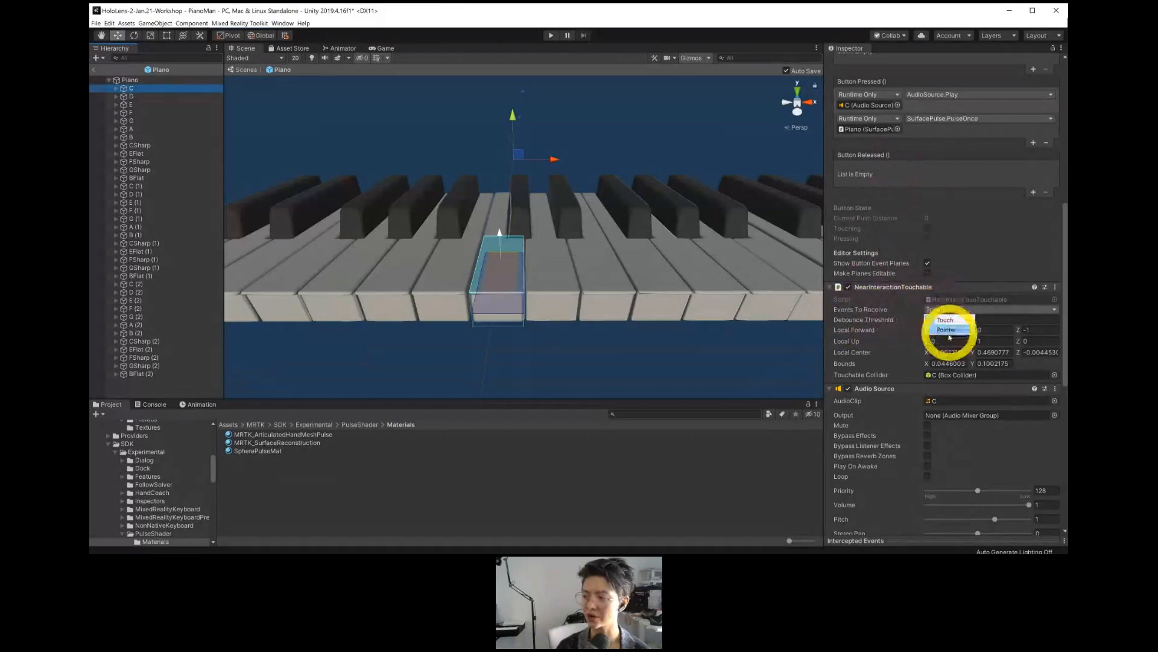
pyautogui.click(948, 319)
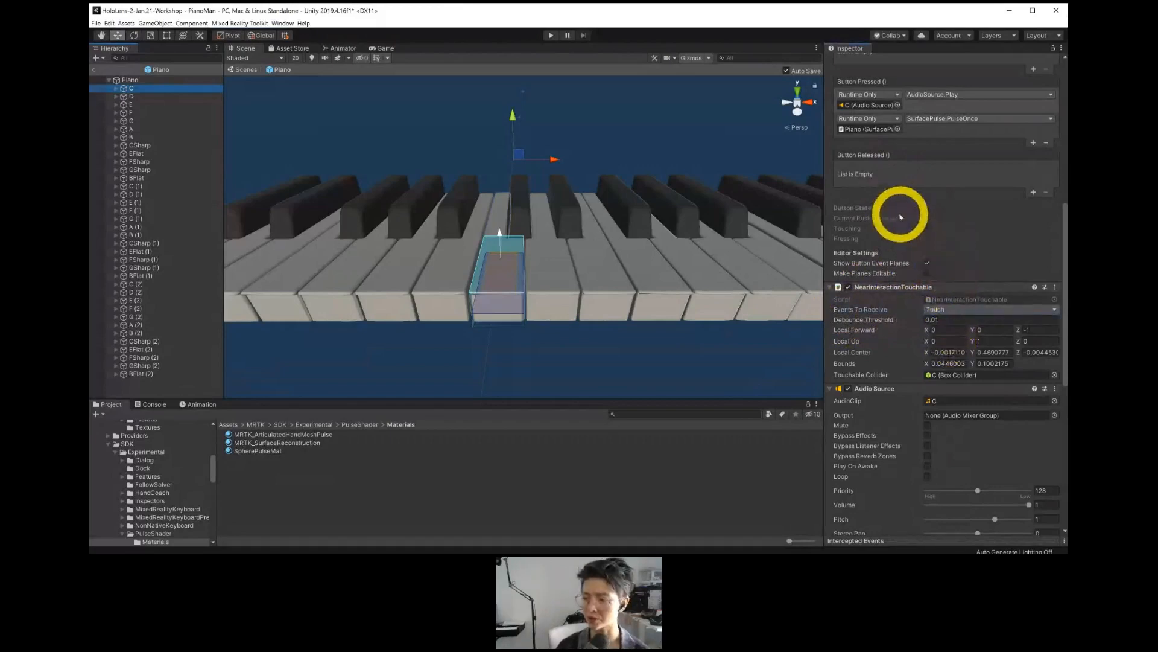
pyautogui.scroll(-10, 901, 216)
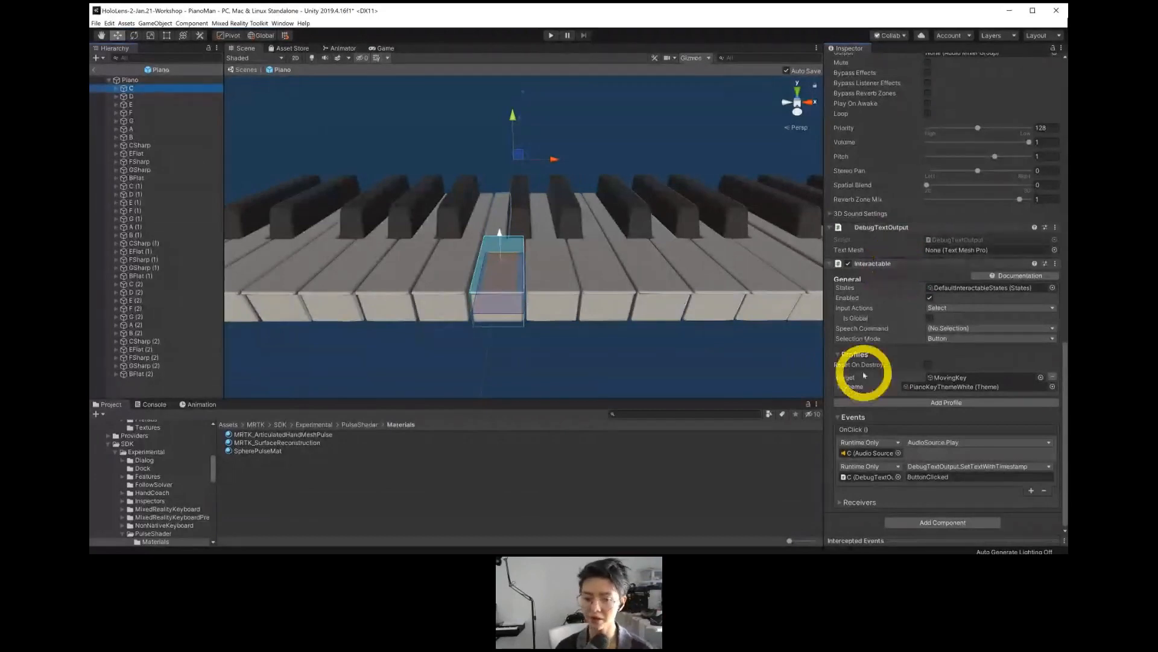
pyautogui.moveTo(879, 338)
pyautogui.scroll(-10, 879, 338)
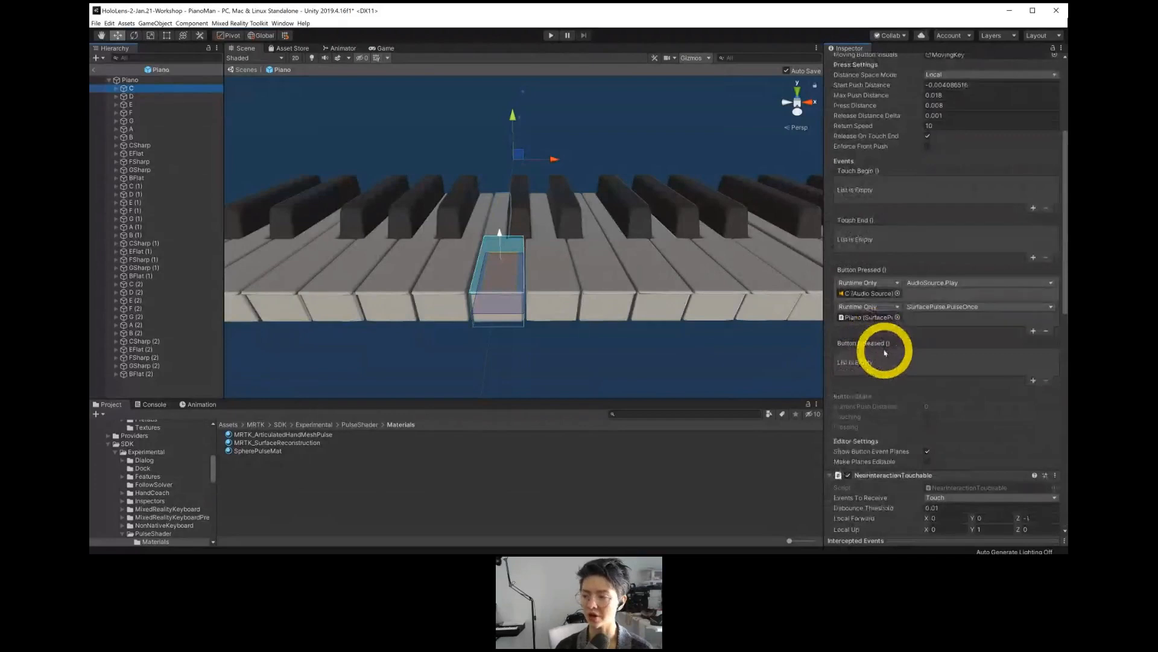
pyautogui.scroll(-5, 885, 352)
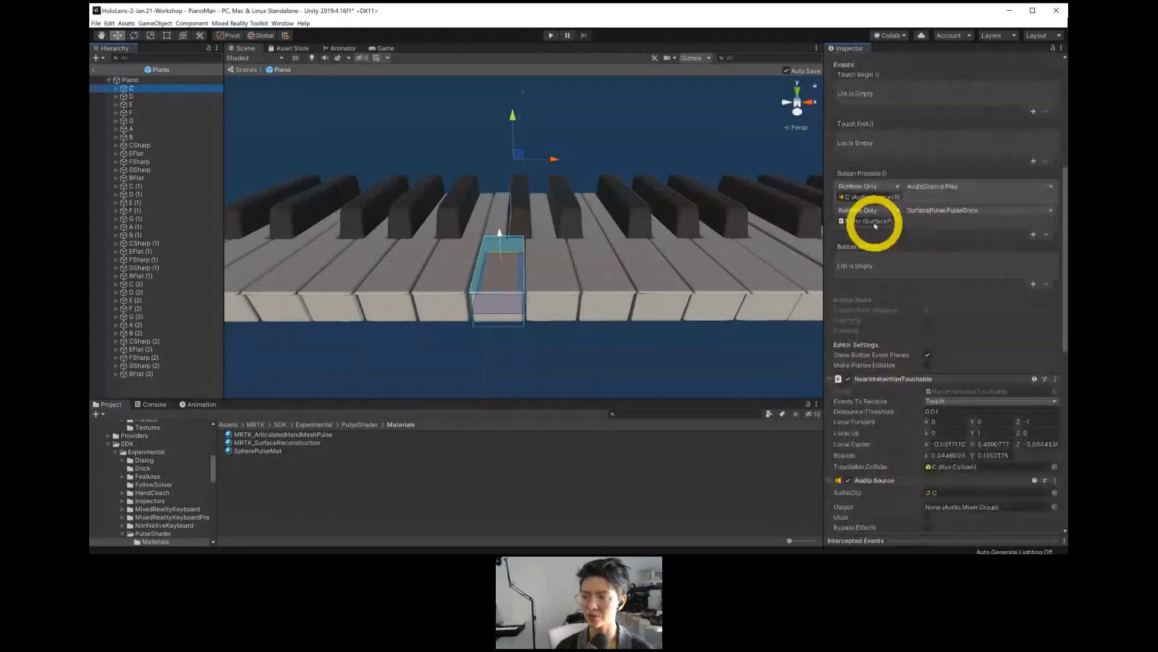
# Replace the C key's SurfacePulse entry under Button Pressed with a new one calling SurfacePulse.PulseOnce on the Piano object.
pyautogui.click(936, 221)
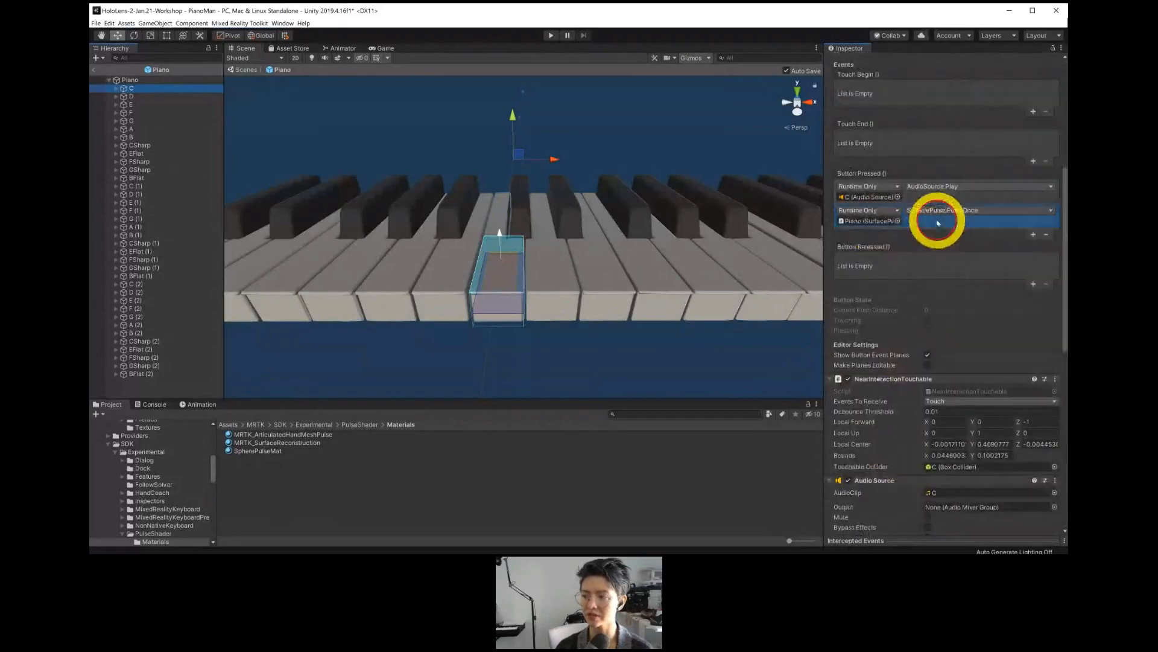
pyautogui.click(1047, 234)
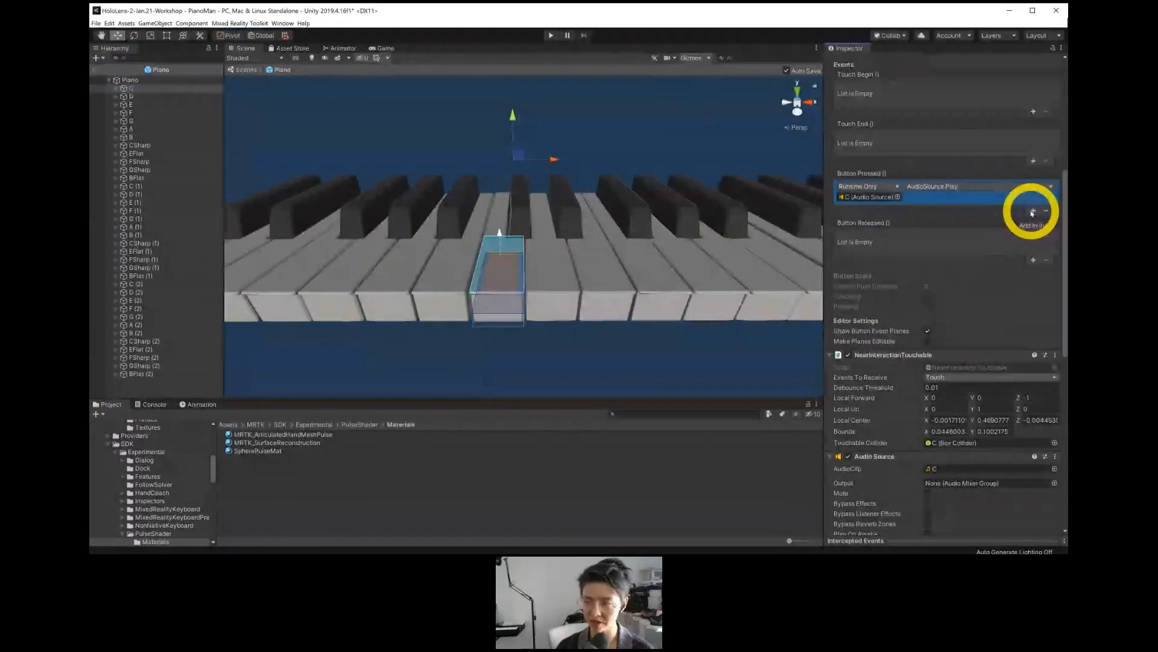
pyautogui.click(1032, 211)
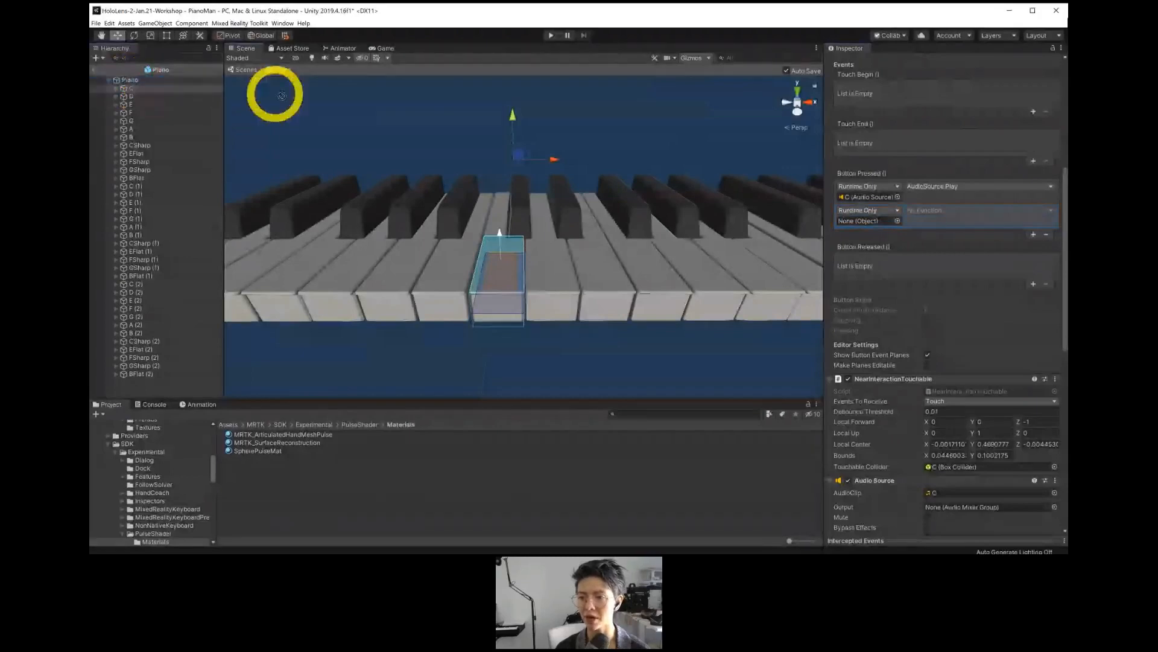
pyautogui.moveTo(938, 176); pyautogui.dragTo(867, 223)
pyautogui.click(955, 211)
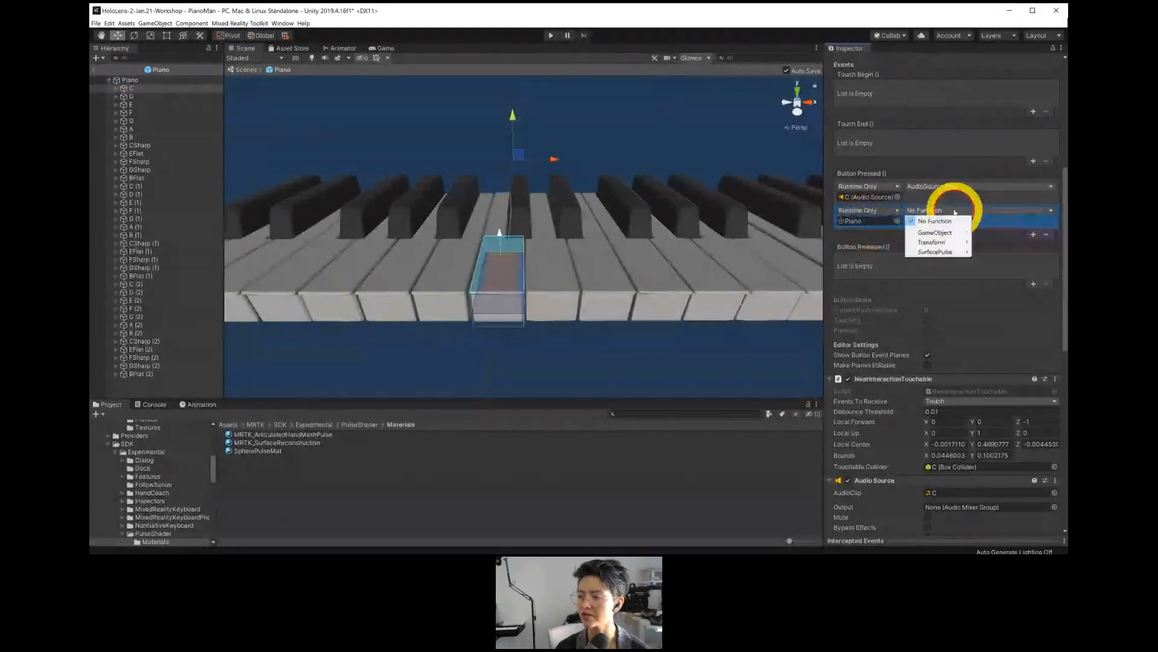
pyautogui.moveTo(935, 253)
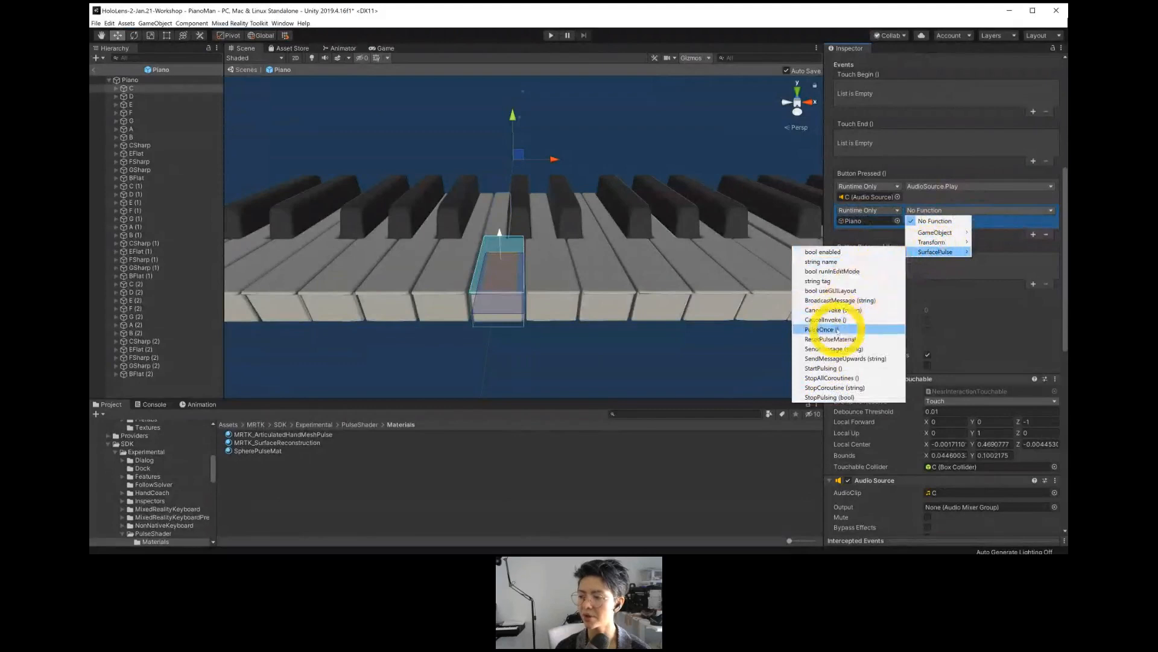
pyautogui.click(837, 328)
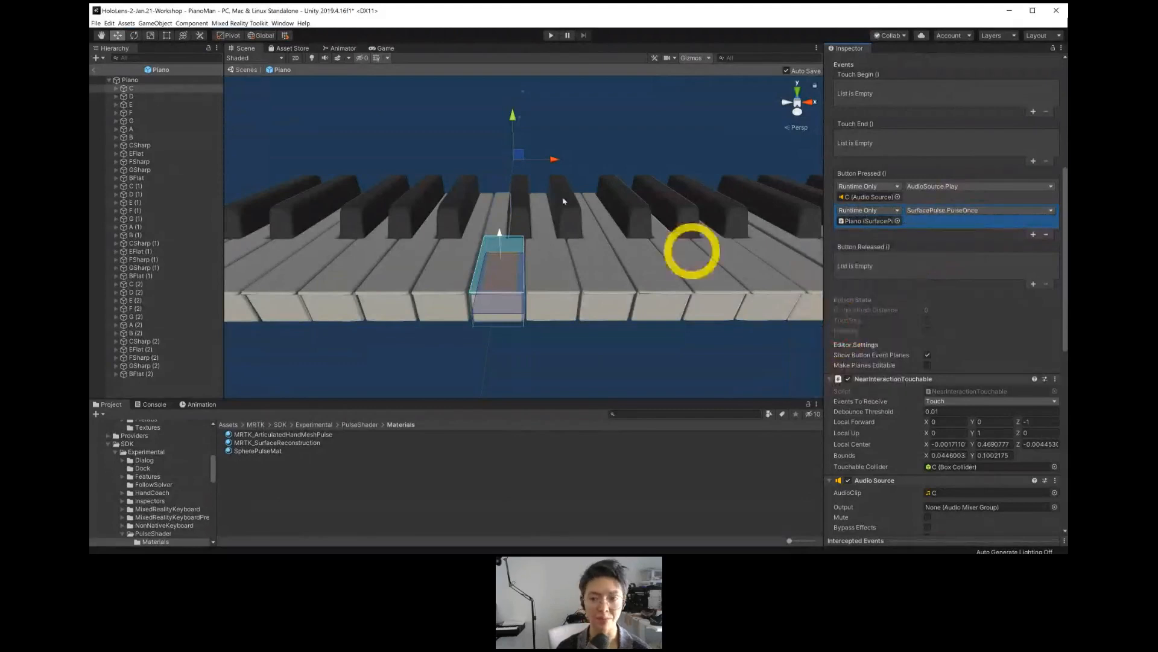
# Open the Piano root object's SurfacePulse script in Visual Studio and examine its parameter name, duration and repeat delay fields.
pyautogui.click(295, 208)
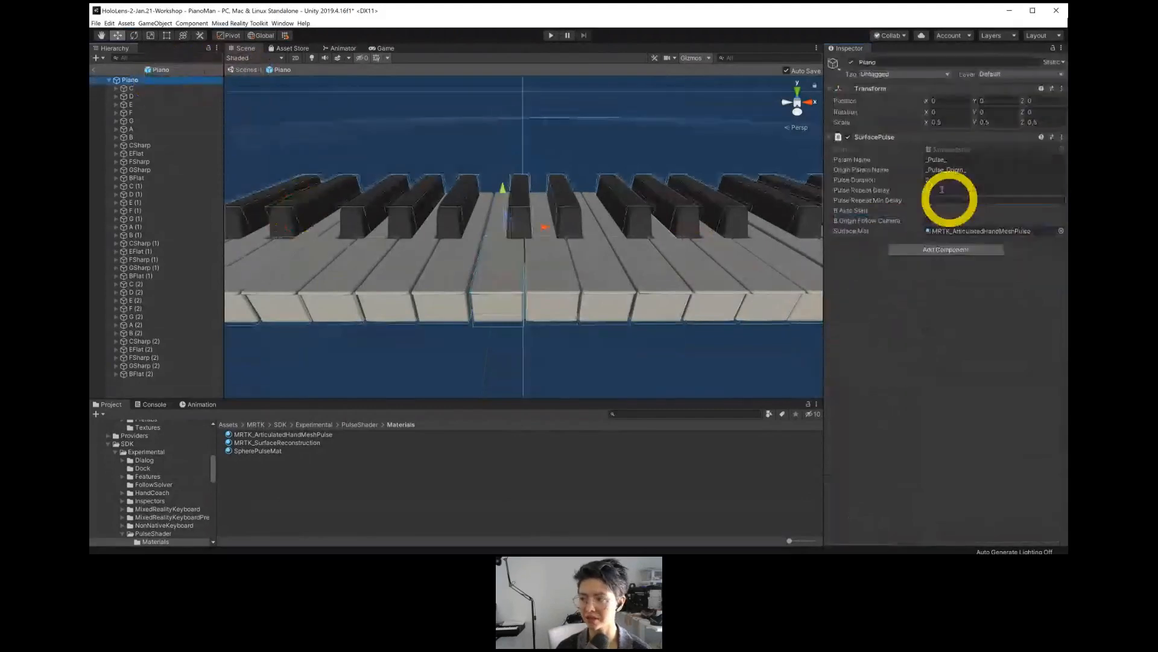
pyautogui.rightClick(877, 136)
pyautogui.click(899, 244)
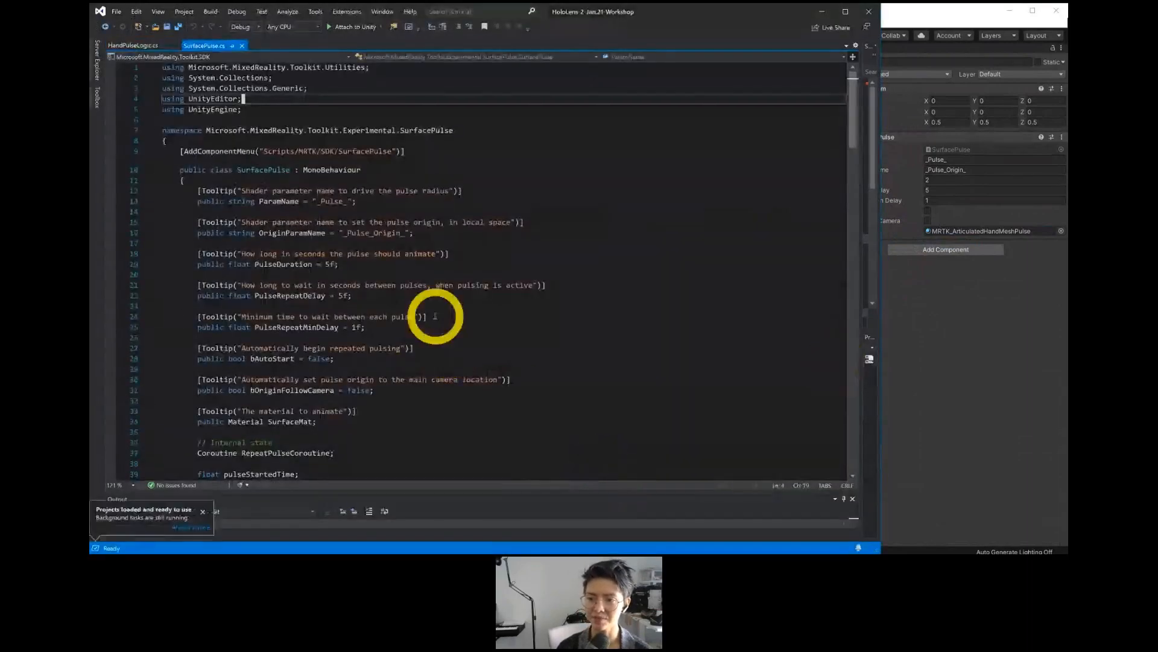
pyautogui.scroll(-1, 435, 316)
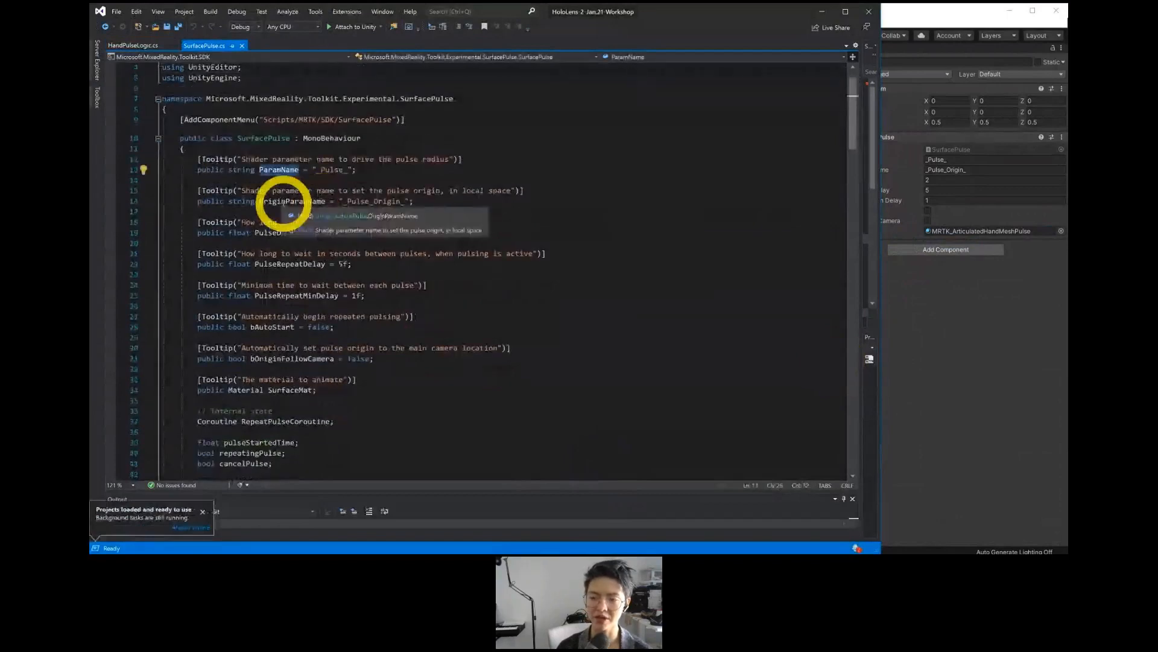
pyautogui.click(295, 201)
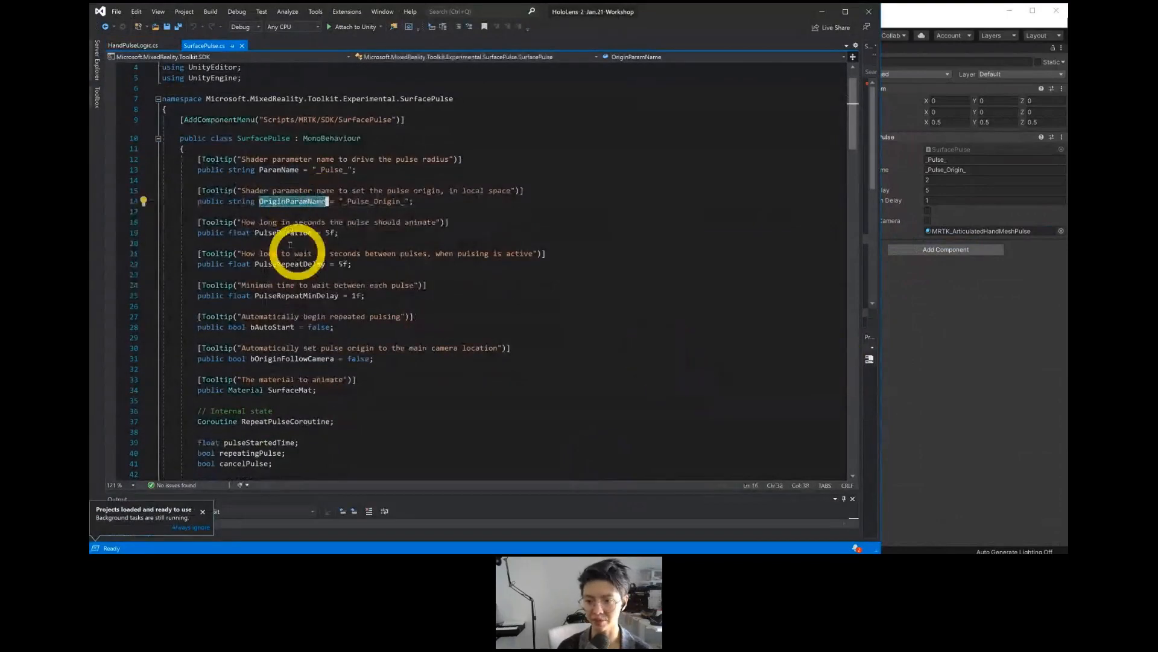
pyautogui.click(278, 232)
pyautogui.doubleClick(290, 264)
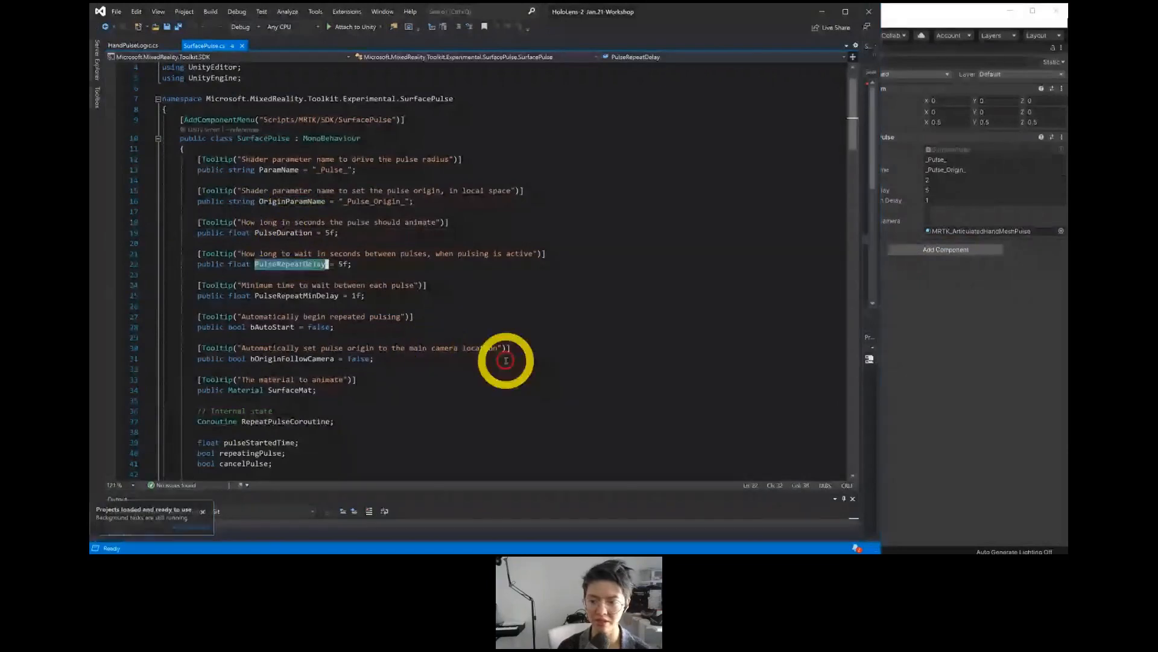
# Read the SurfacePulse script's play-mode handling, OnDestroy and Start methods, and return to Unity.
pyautogui.scroll(-4, 448, 208)
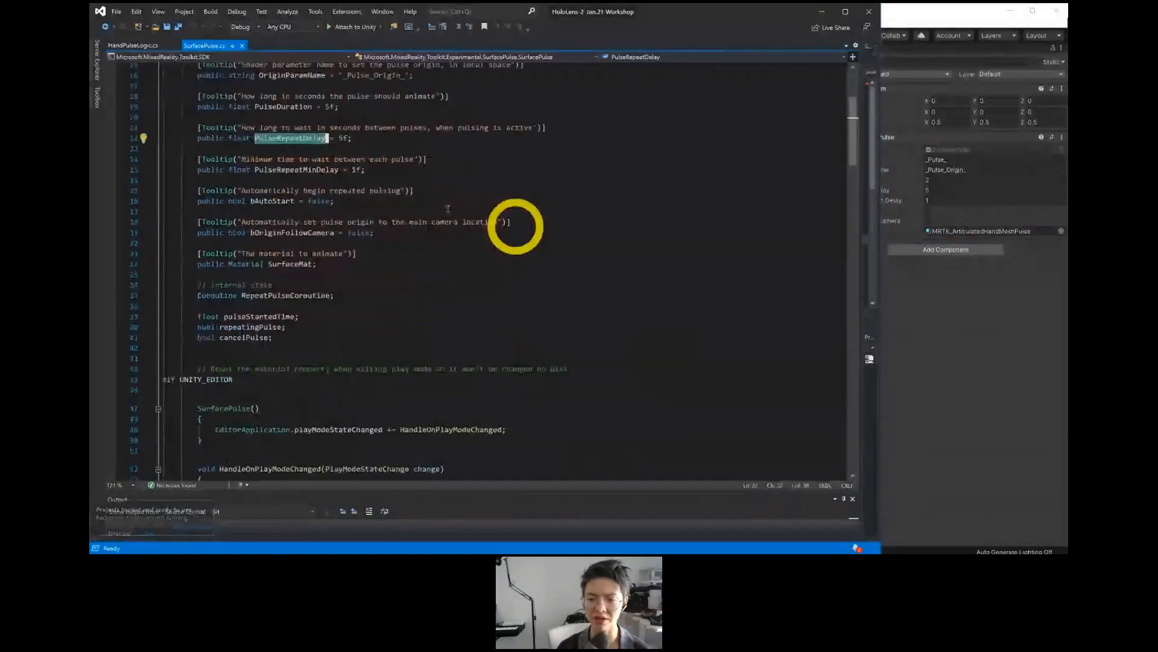
pyautogui.scroll(-8, 448, 208)
pyautogui.scroll(-1, 339, 378)
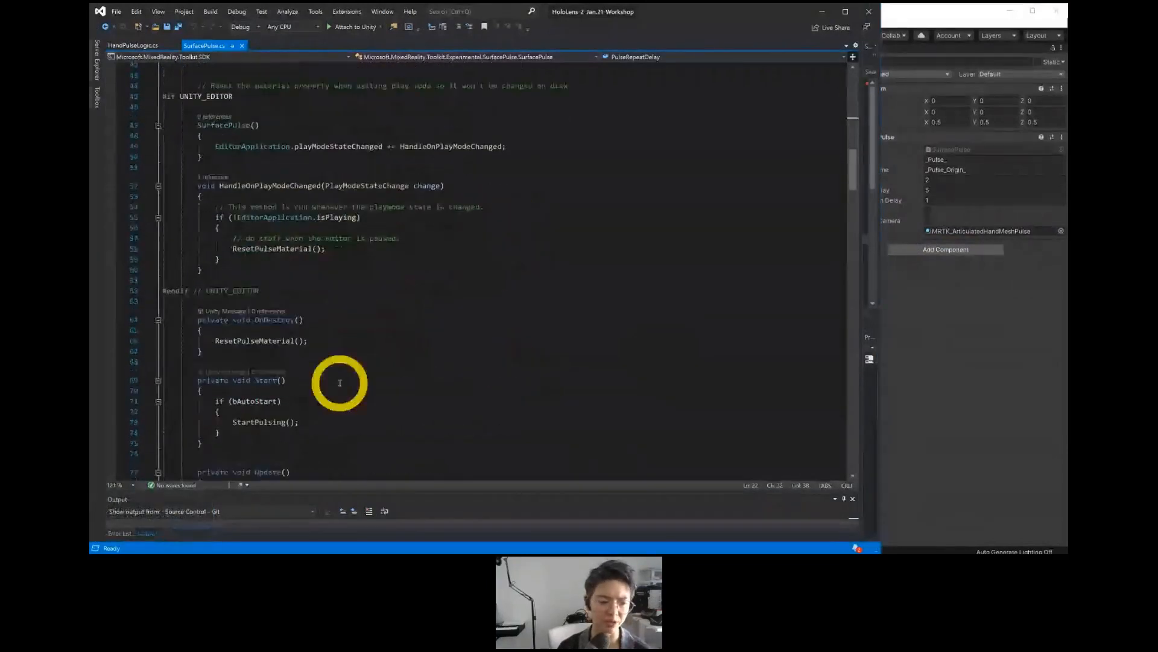
pyautogui.scroll(2, 340, 378)
pyautogui.scroll(-2, 340, 378)
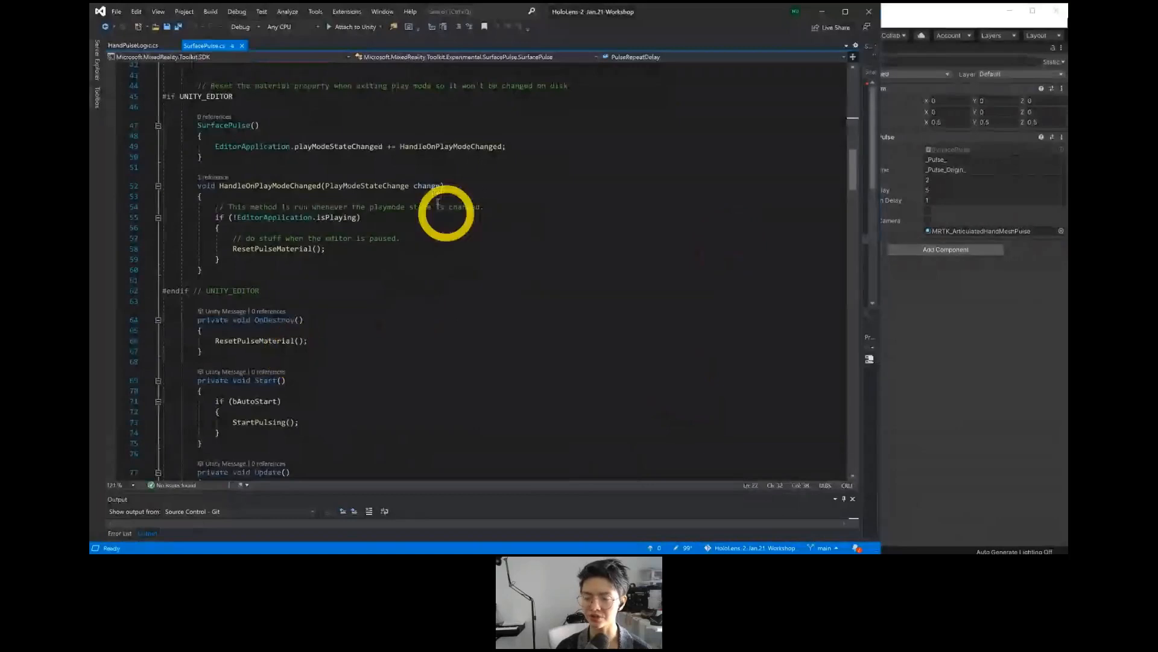
pyautogui.click(823, 14)
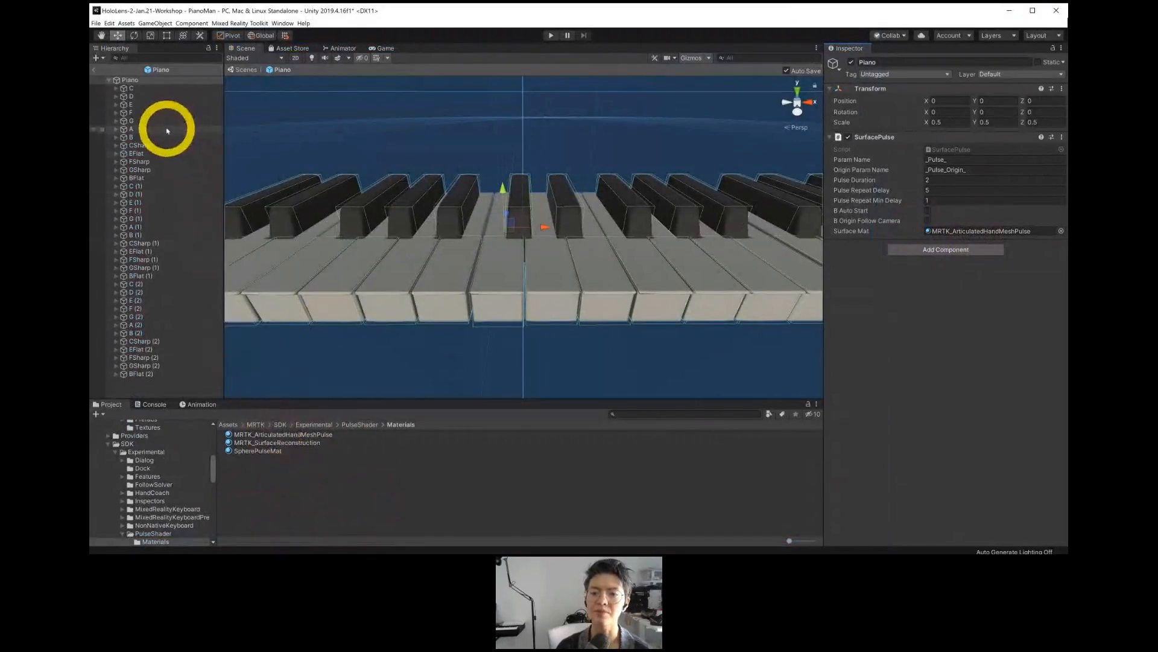
# Select the first octave's keys from C to BFlat together and view them within the whole keyboard.
pyautogui.click(152, 89)
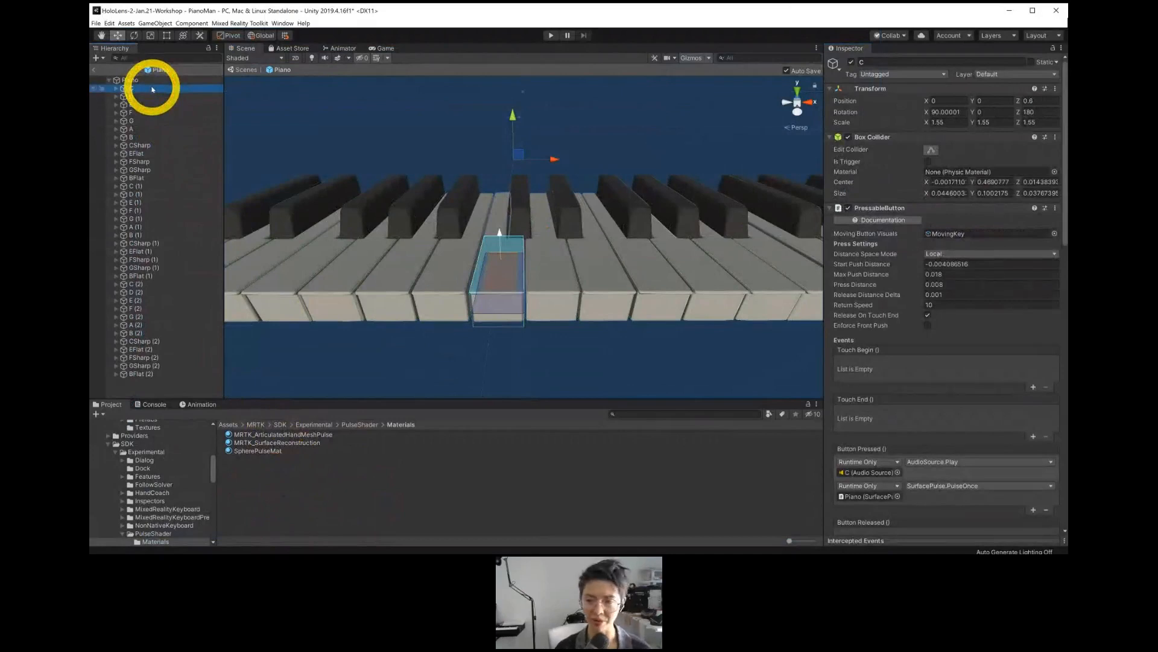
pyautogui.click(143, 177)
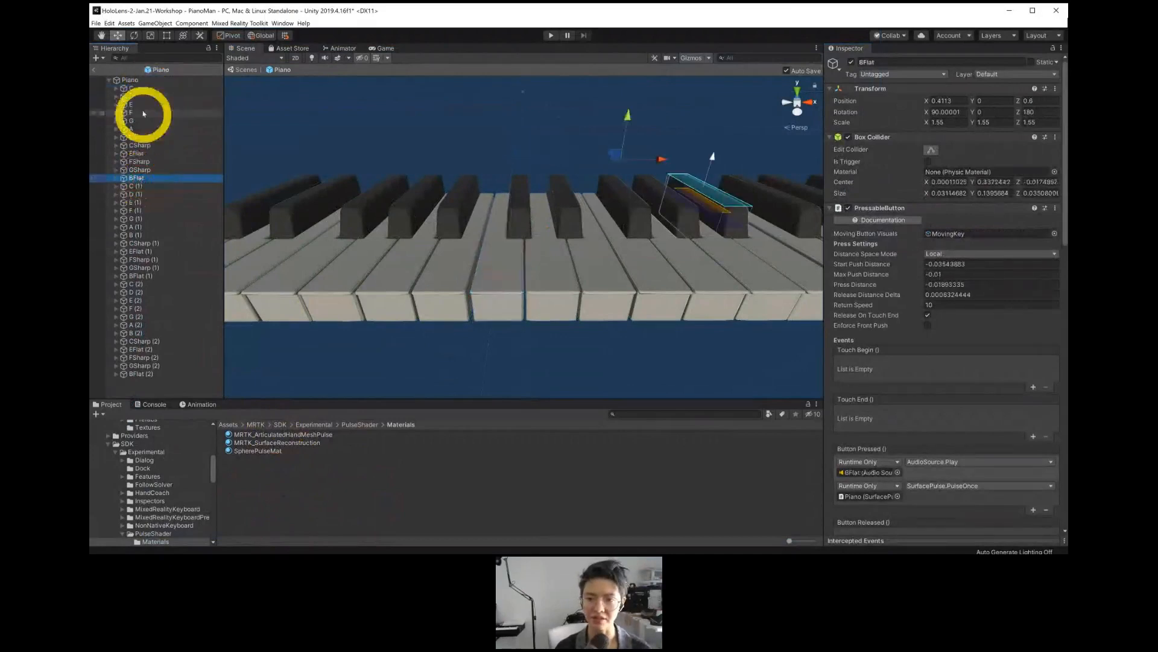
pyautogui.keyDown('shift'); pyautogui.click(136, 89); pyautogui.keyUp('shift')
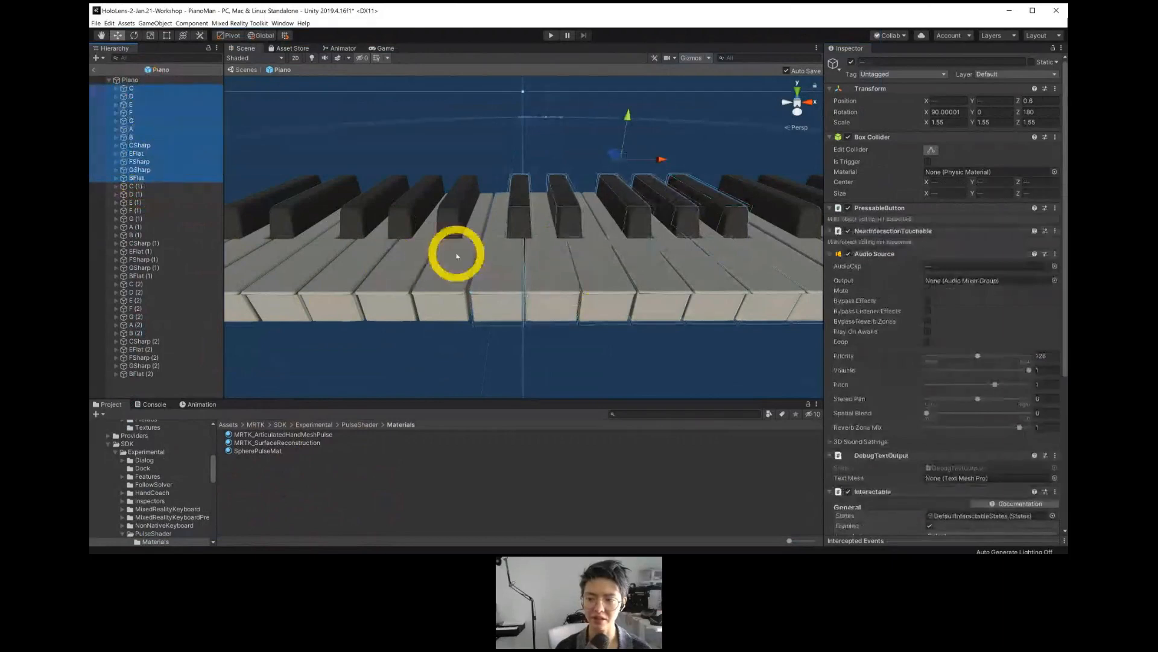
pyautogui.scroll(-5, 457, 255)
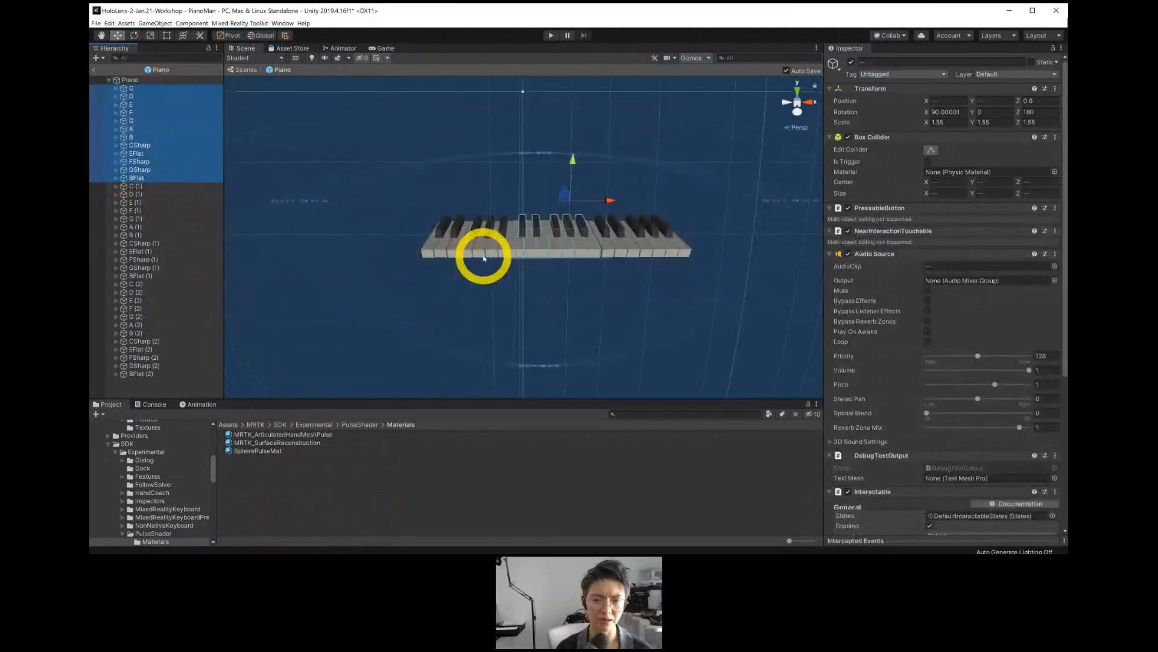
# Select and frame the C (1) key, locate its Octave Pitch component, and open that component's script in Visual Studio.
pyautogui.click(171, 186)
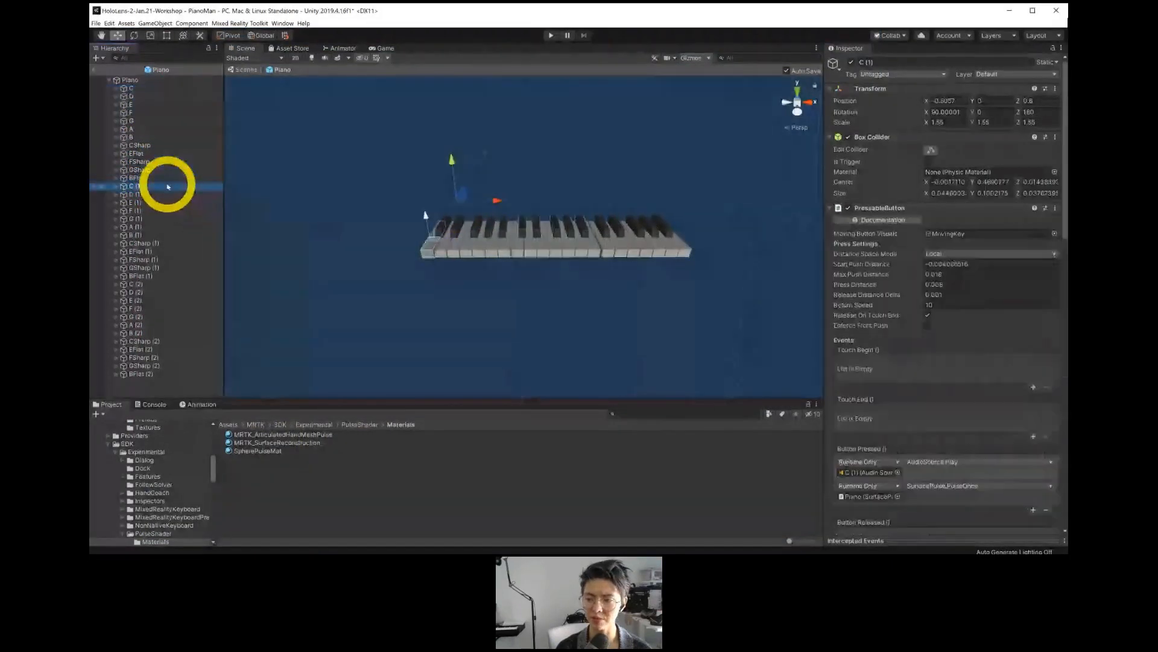
pyautogui.press('f')
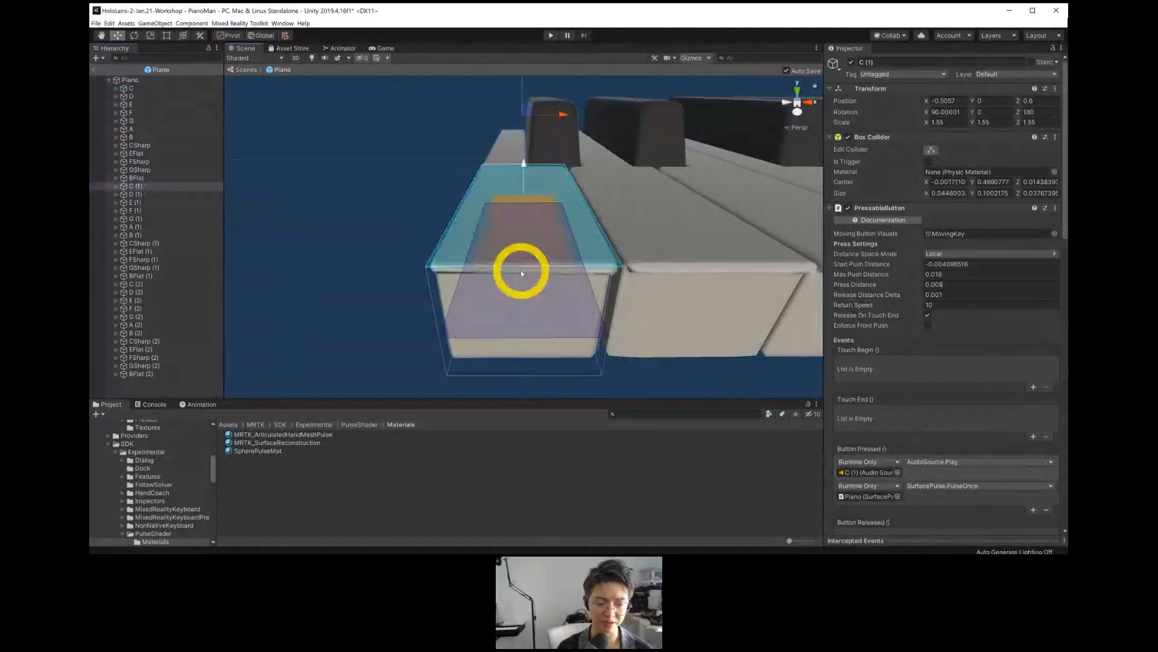
pyautogui.scroll(-10, 878, 190)
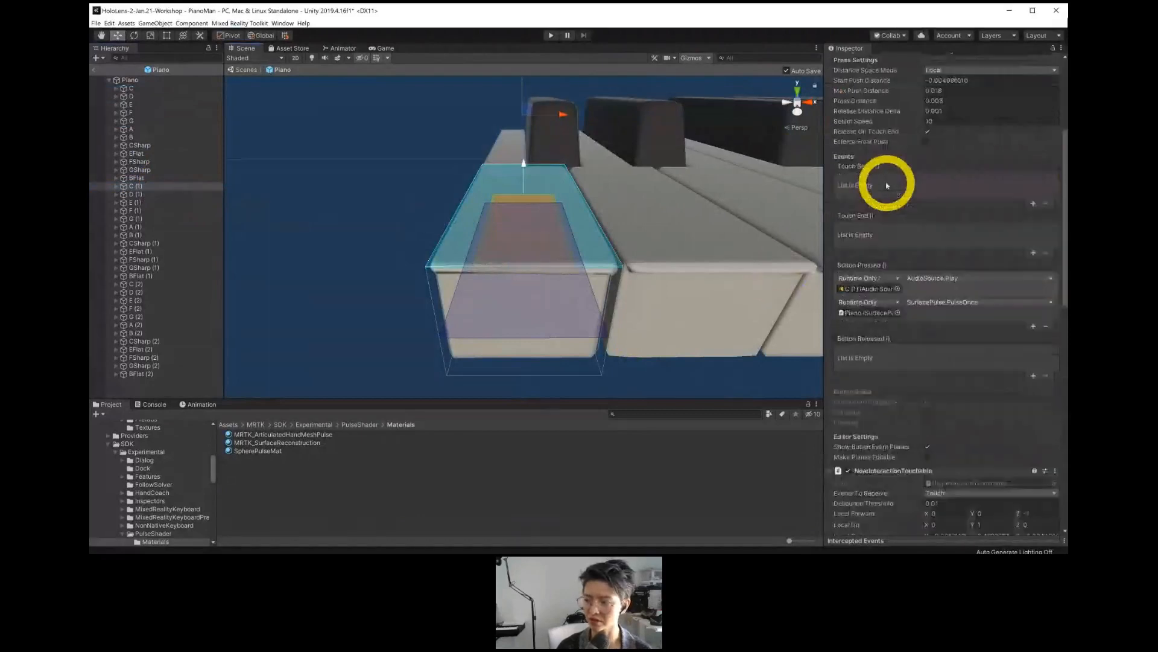
pyautogui.scroll(-5, 887, 186)
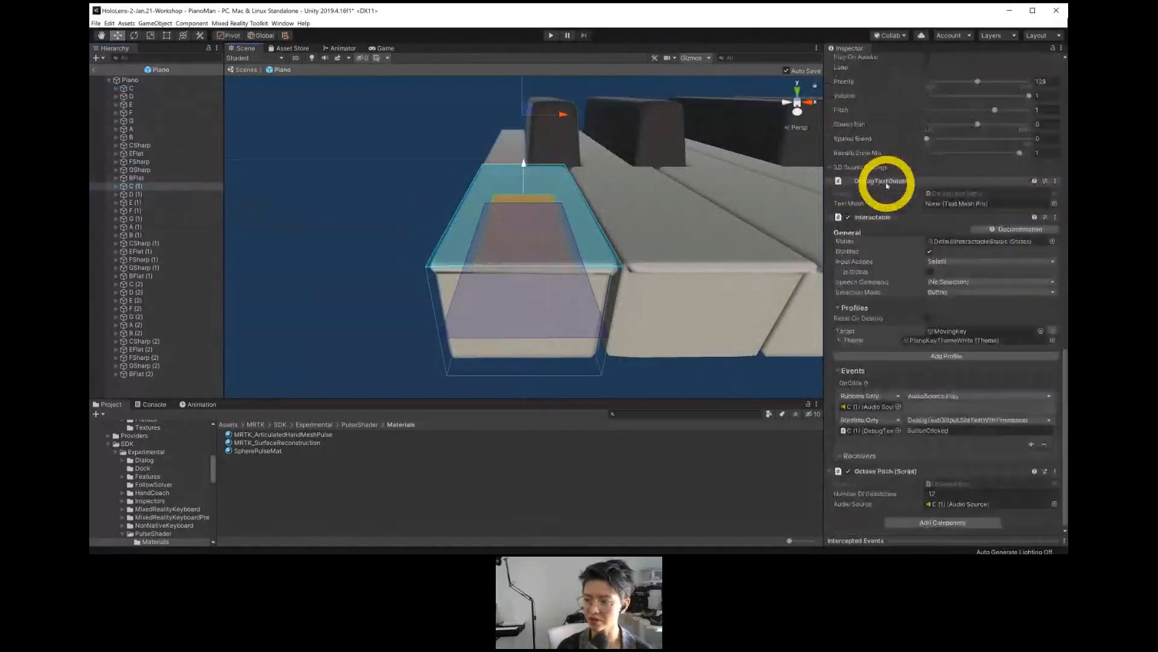
pyautogui.rightClick(875, 471)
pyautogui.click(892, 464)
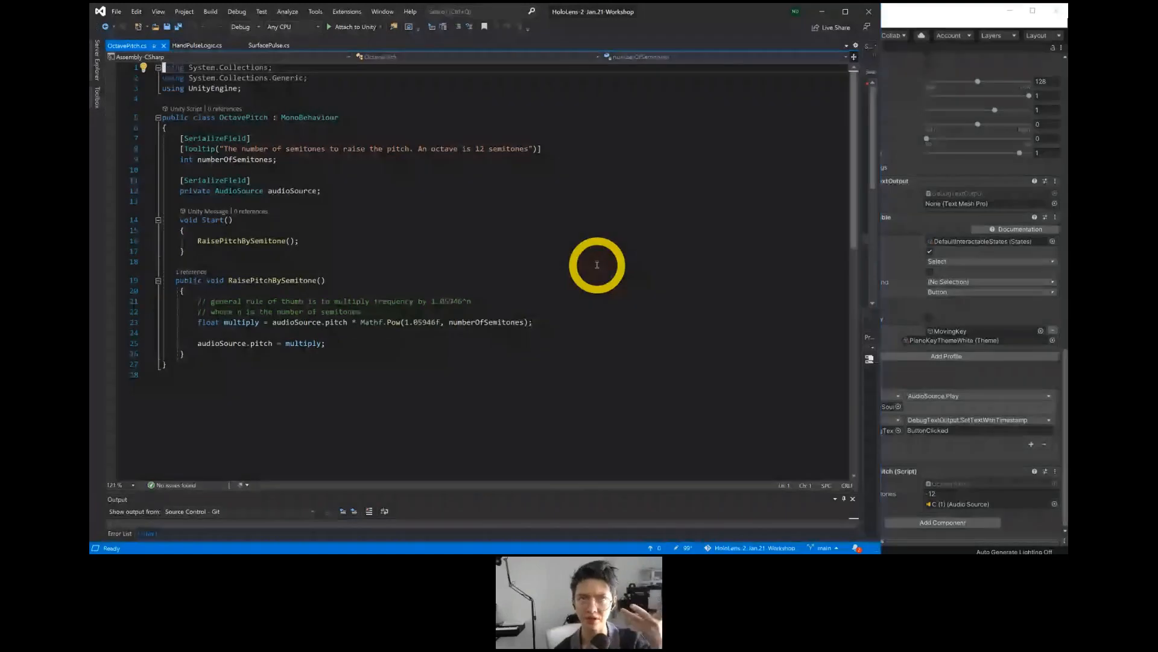
# Examine the pitch formula and numberOfSemitones field in the OctavePitch script, and check the C (1) key's semitone setting back in Unity.
pyautogui.doubleClick(421, 322)
pyautogui.doubleClick(483, 323)
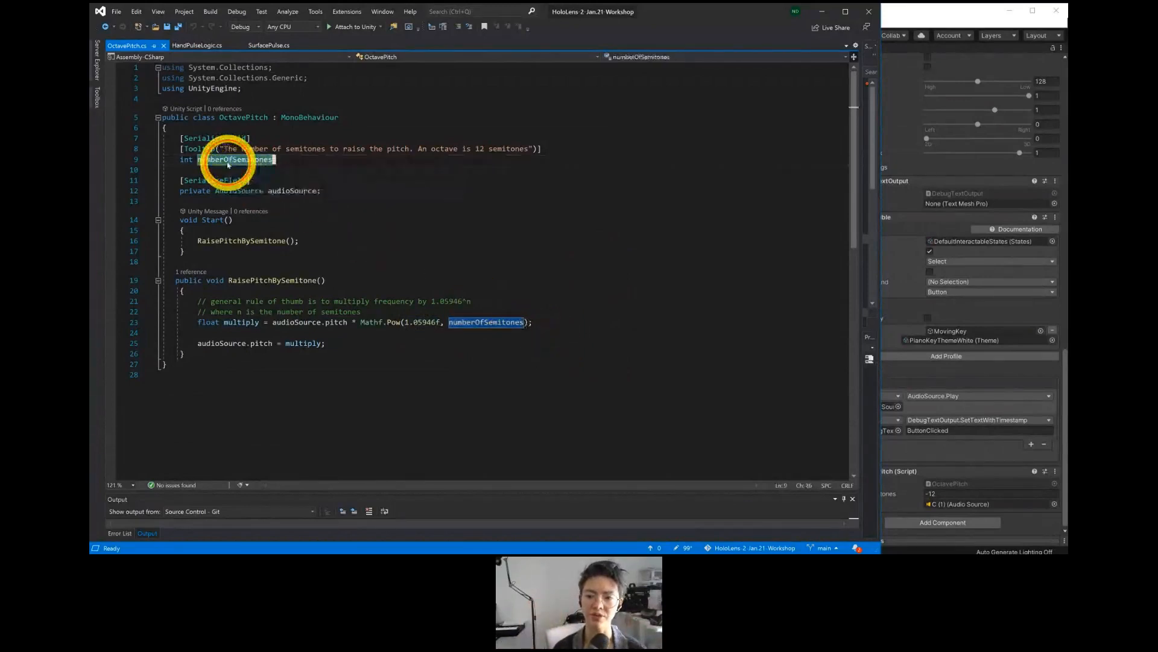
pyautogui.doubleClick(223, 160)
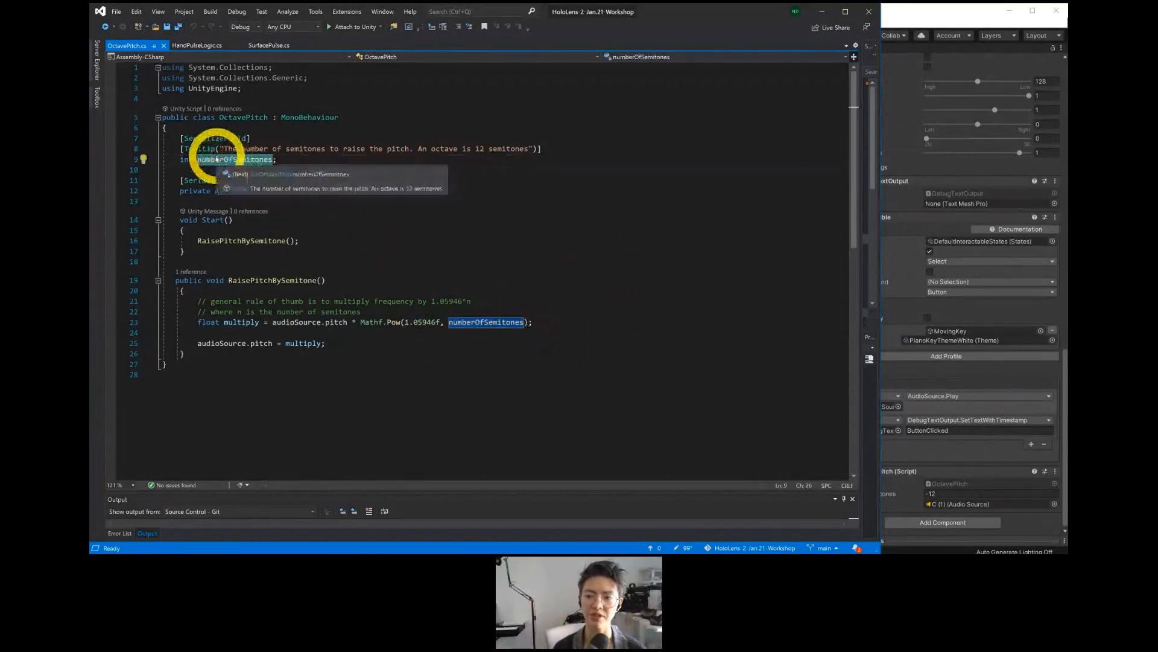
pyautogui.click(898, 13)
pyautogui.click(945, 495)
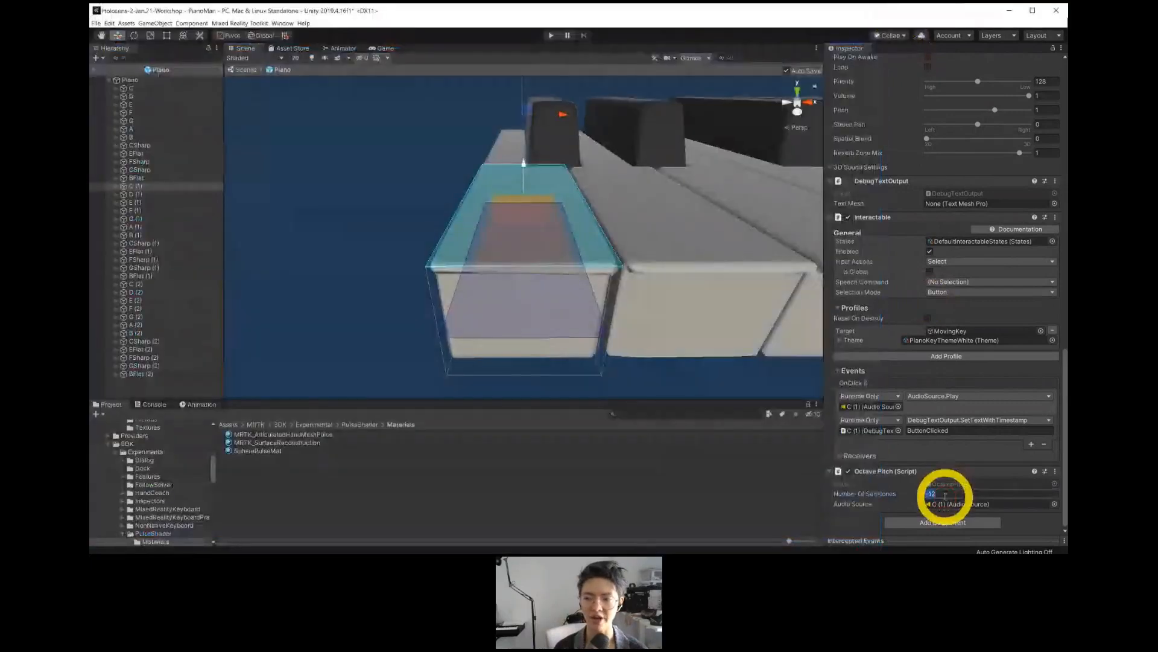
# Select the C (2) key within the whole keyboard, view it up close, and check its Octave Pitch Number Of Semitones.
pyautogui.scroll(-5, 522, 301)
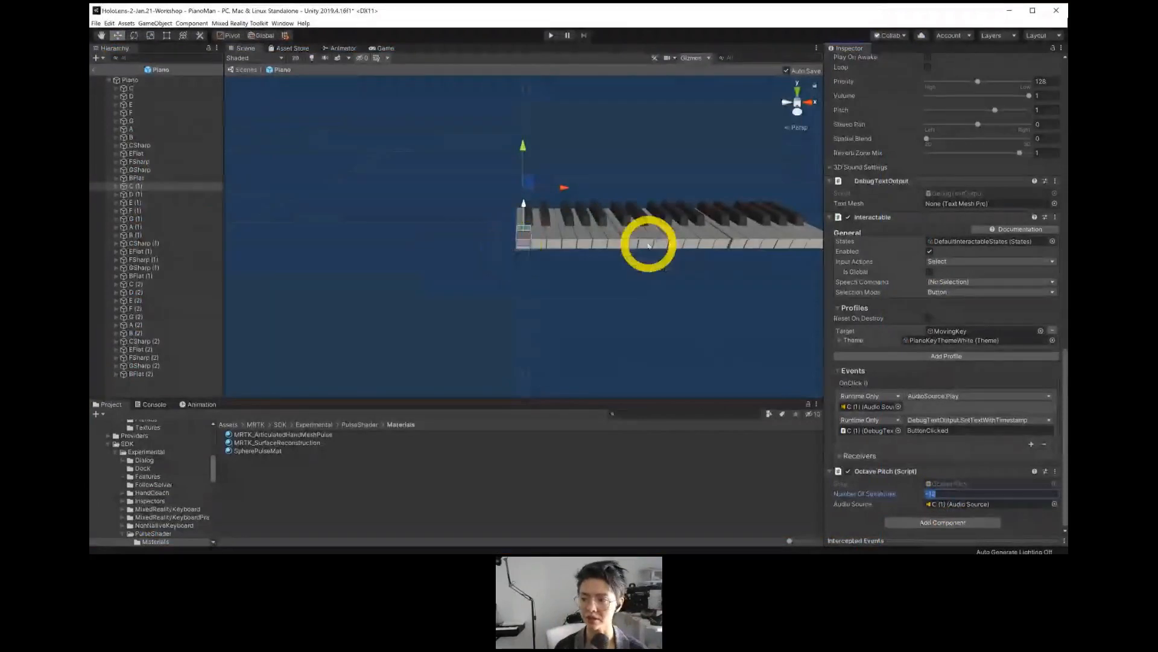
pyautogui.moveTo(649, 246); pyautogui.dragTo(567, 277, button='middle')
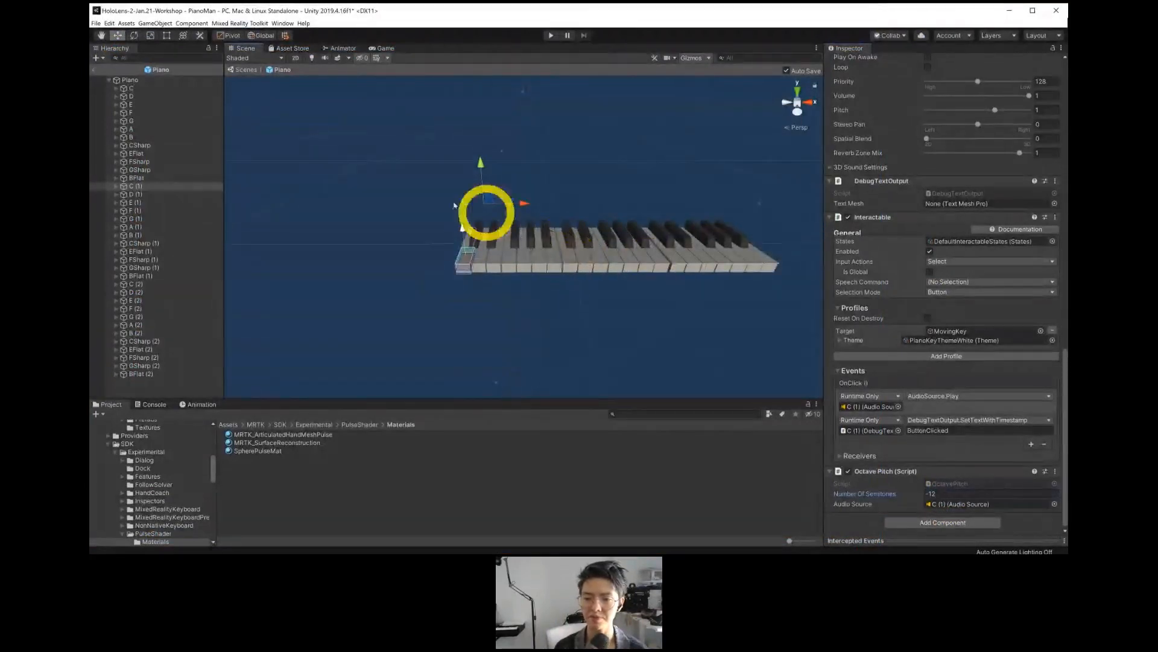
pyautogui.click(154, 284)
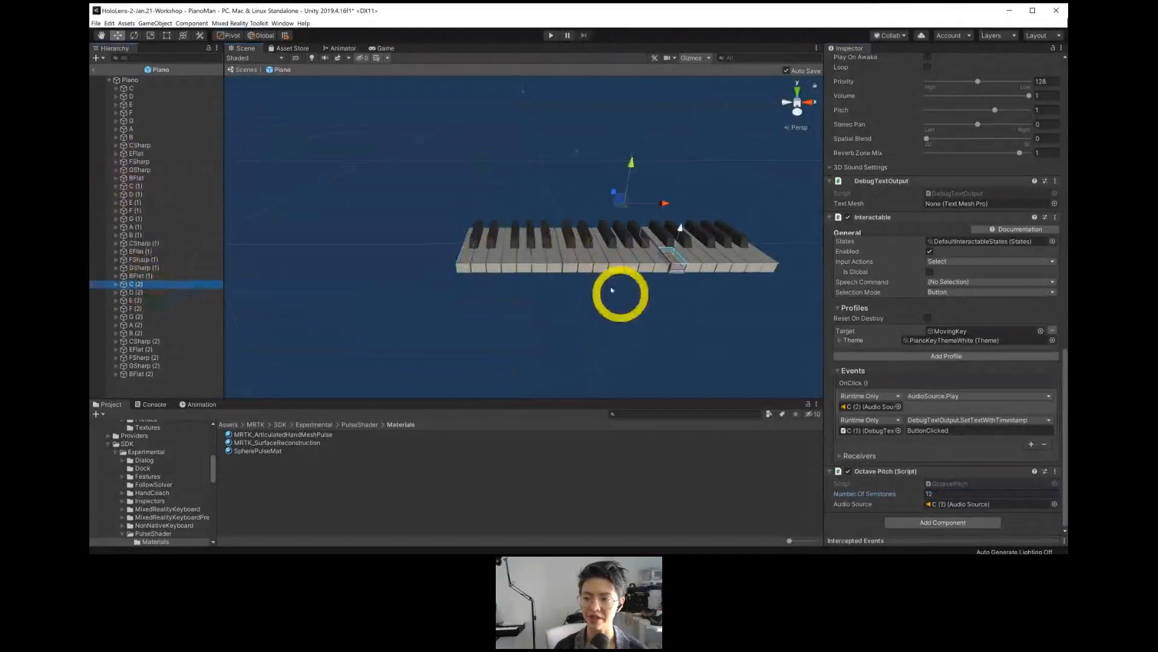
pyautogui.moveTo(587, 259); pyautogui.dragTo(531, 272, button='middle')
pyautogui.scroll(5, 540, 265)
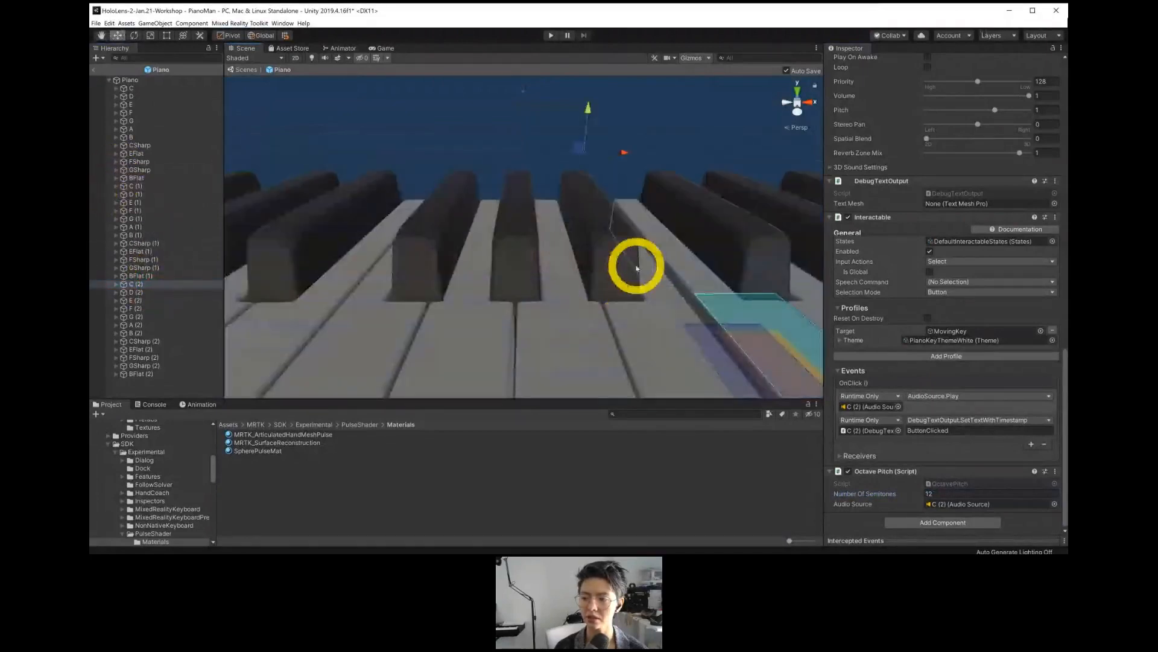
pyautogui.moveTo(636, 267); pyautogui.dragTo(447, 207, button='middle')
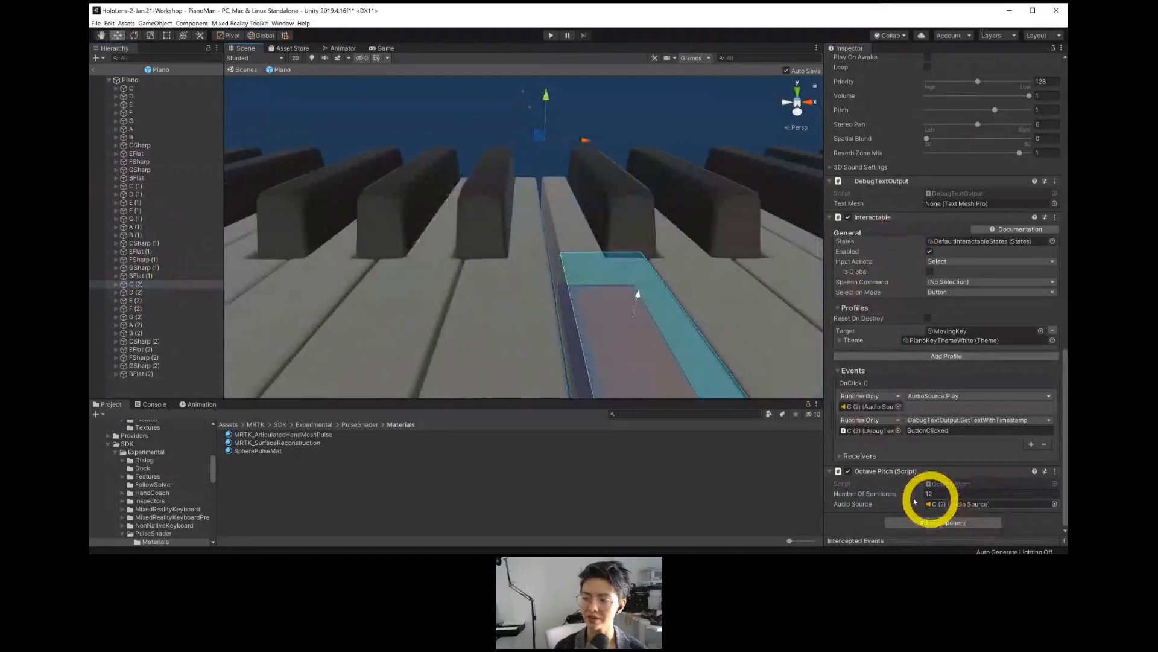
pyautogui.click(932, 493)
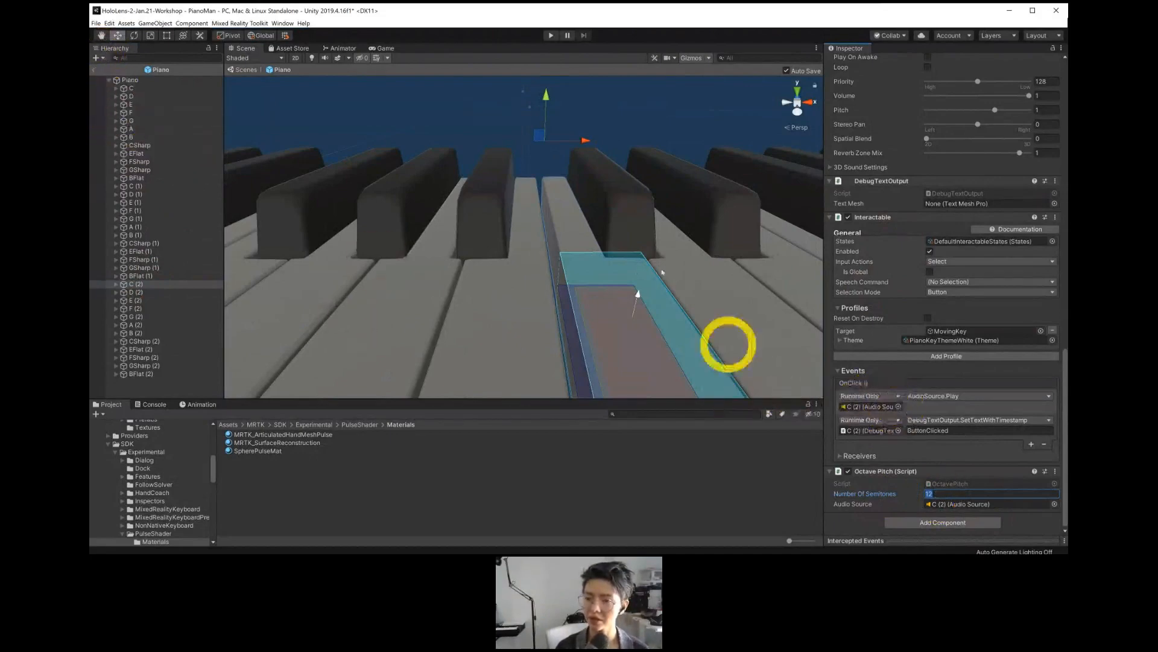
# Leave prefab editing to return to the PianoMan scene and show the contents of the Assets Prefabs folder.
pyautogui.click(94, 71)
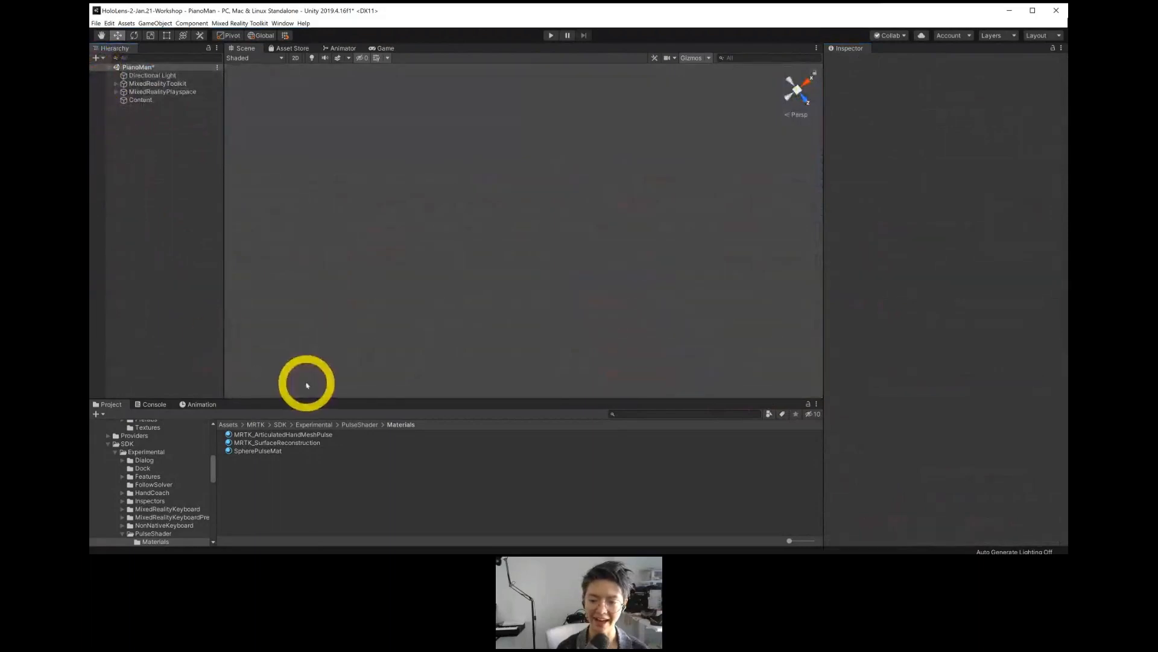
pyautogui.scroll(5, 125, 460)
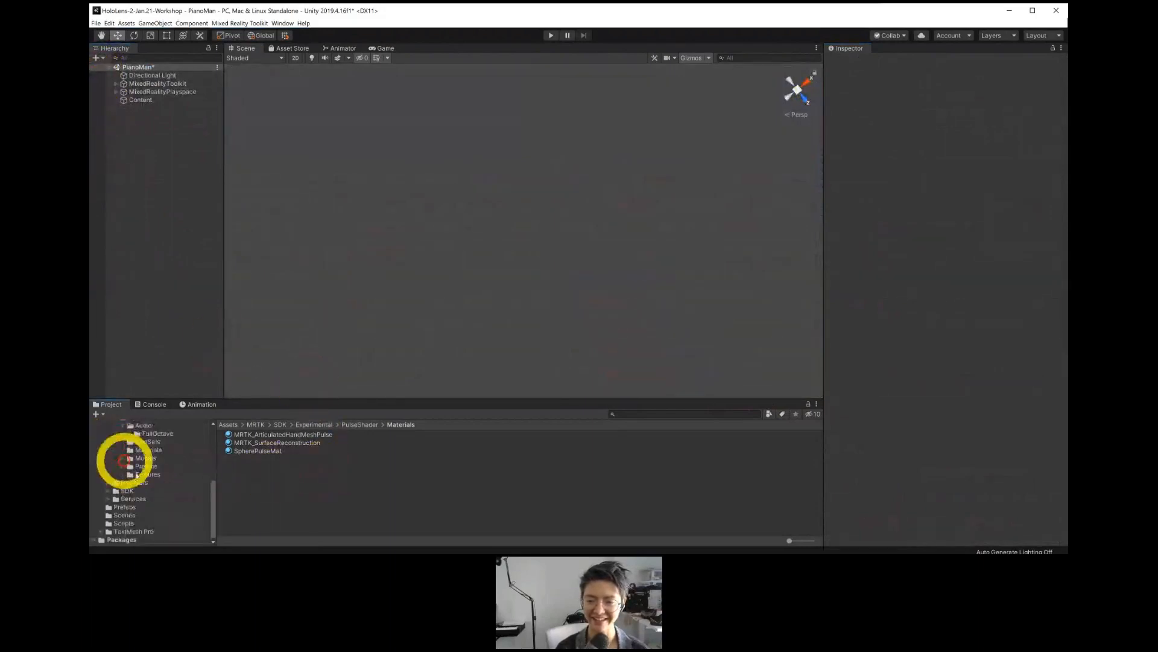
pyautogui.scroll(2, 170, 508)
pyautogui.click(101, 460)
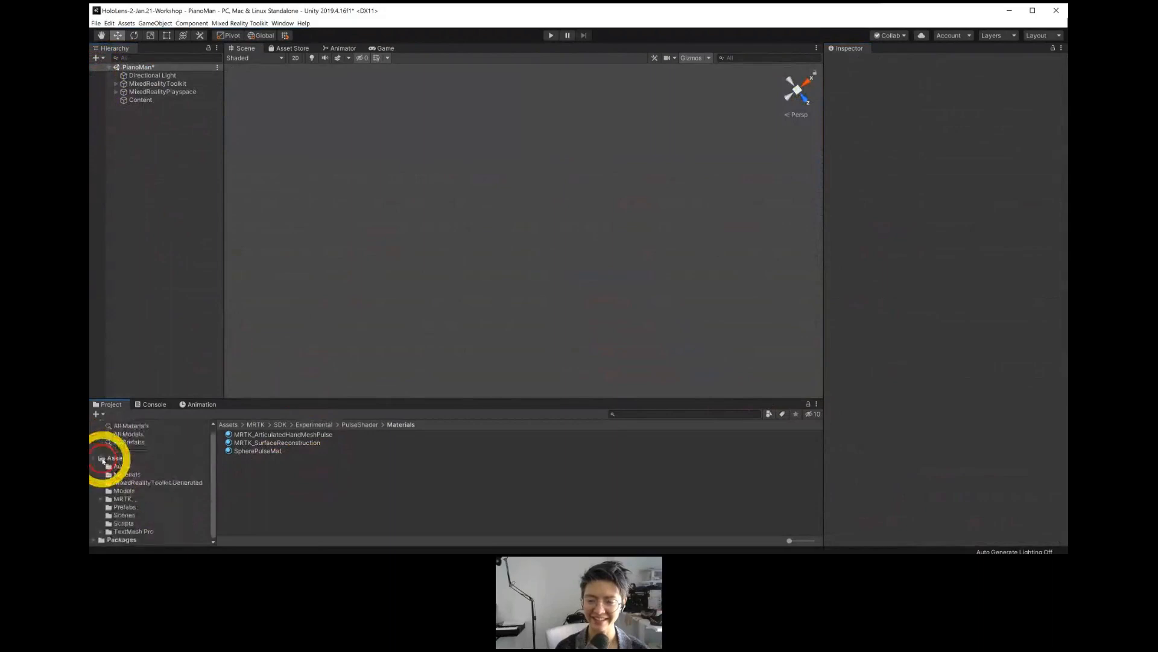
pyautogui.click(120, 458)
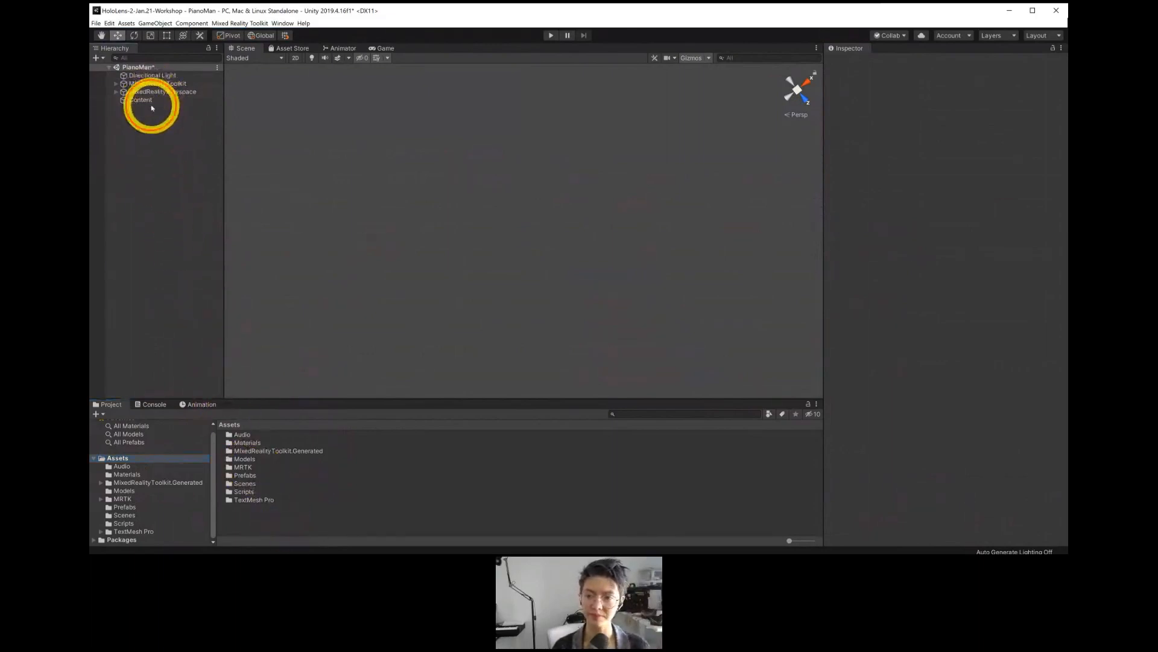
pyautogui.click(124, 507)
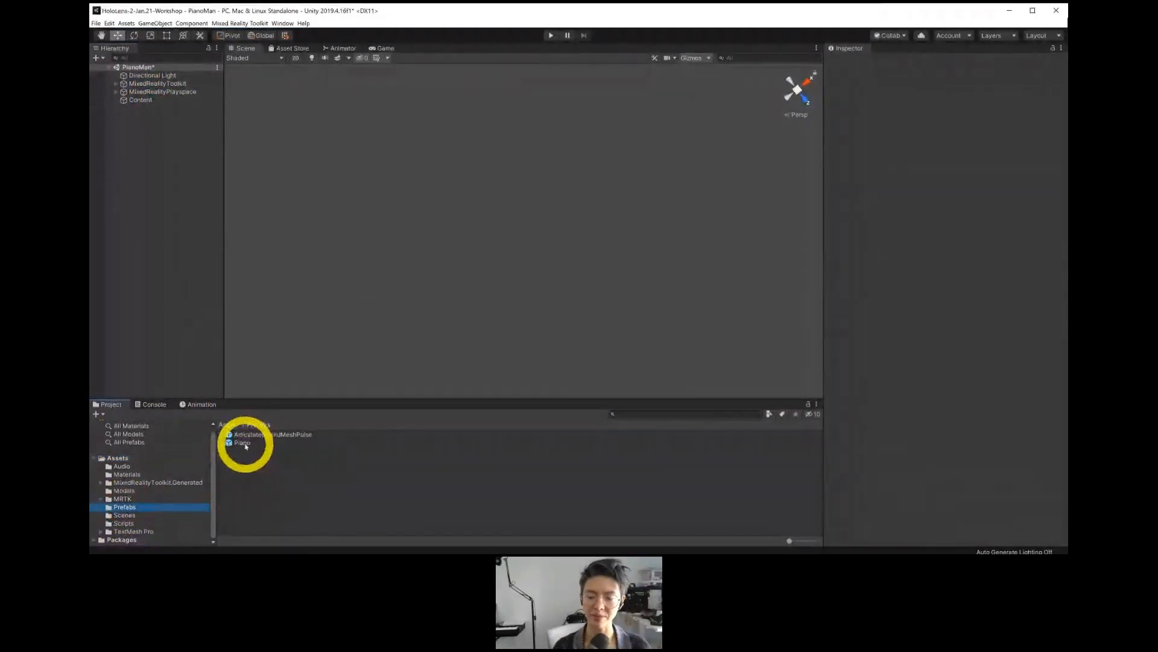
# Add the Piano prefab to the scene as a child of the Content object and frame it in the Scene view.
pyautogui.moveTo(246, 445); pyautogui.dragTo(141, 100)
pyautogui.click(141, 99)
pyautogui.click(143, 108)
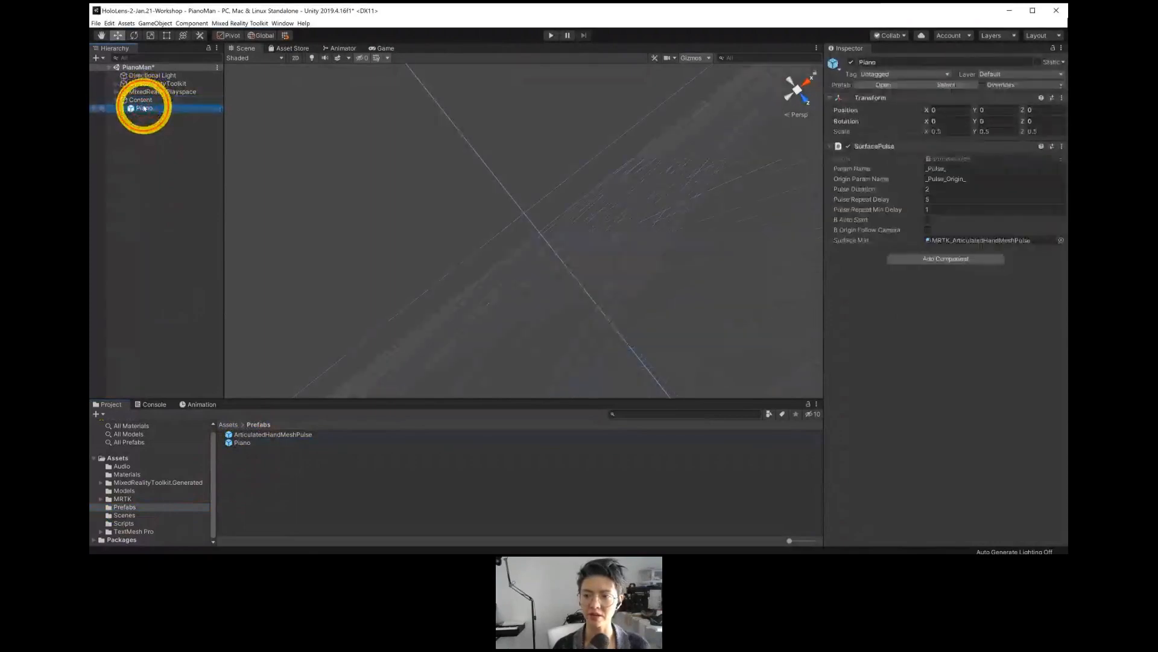
pyautogui.press('f')
pyautogui.keyDown('alt'); pyautogui.moveTo(491, 259); pyautogui.dragTo(733, 303); pyautogui.keyUp('alt')
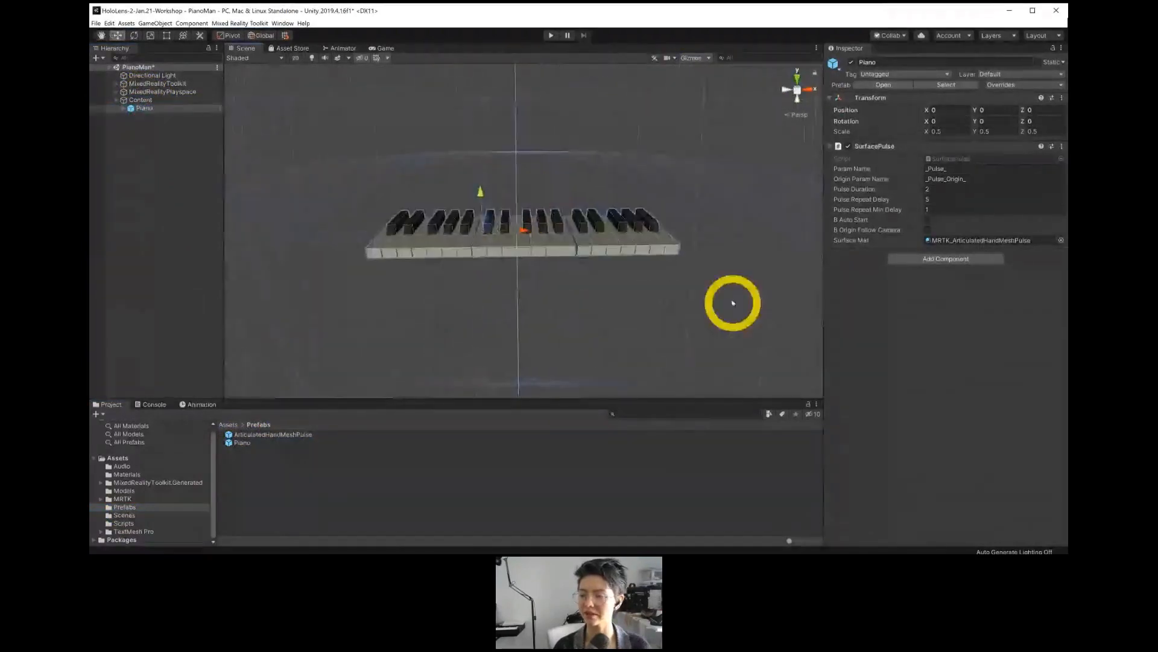
pyautogui.scroll(7, 542, 356)
pyautogui.keyDown('alt'); pyautogui.moveTo(548, 352); pyautogui.dragTo(618, 374); pyautogui.keyUp('alt')
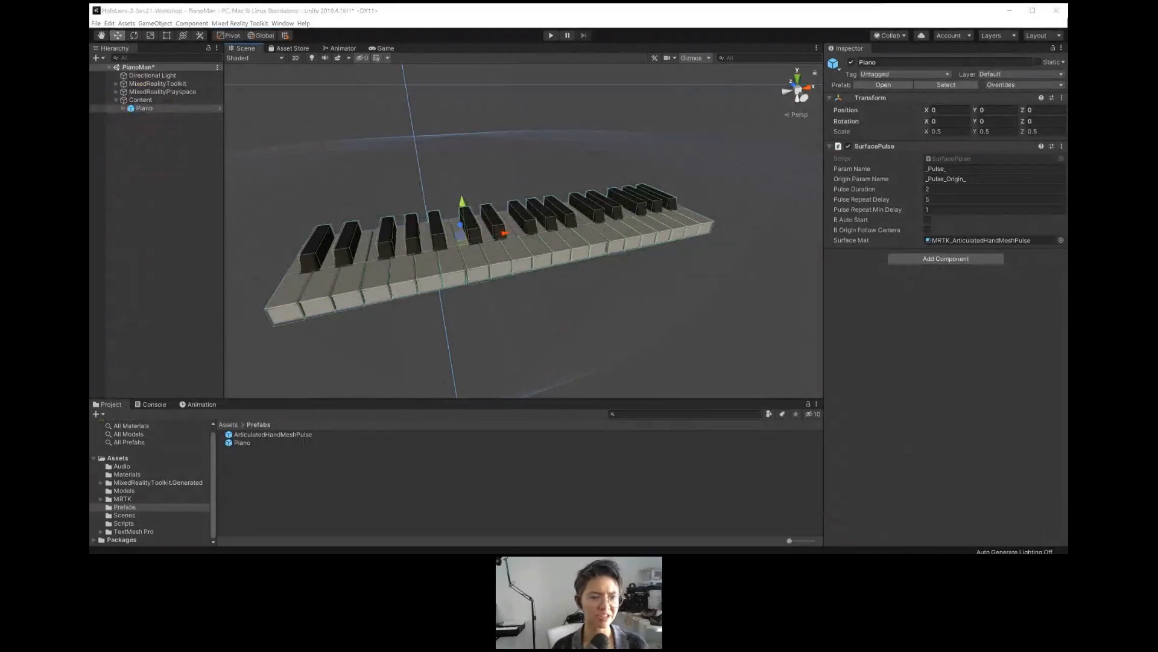
pyautogui.keyDown('alt'); pyautogui.moveTo(563, 277); pyautogui.dragTo(494, 300); pyautogui.keyUp('alt')
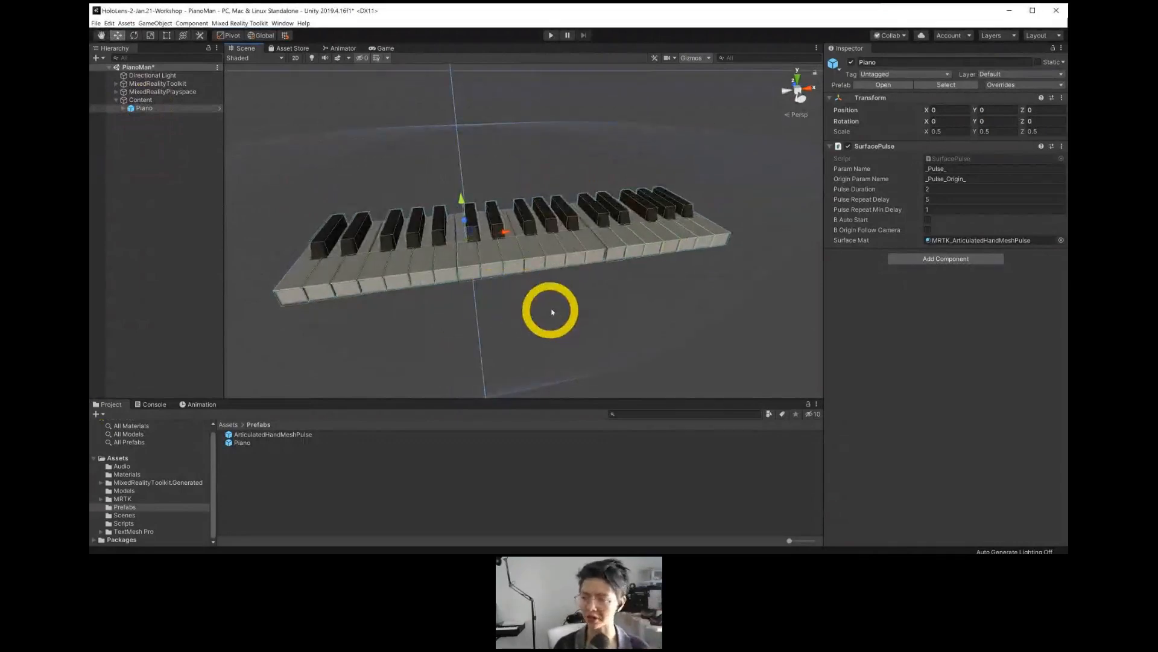
# Set the Piano's position to X -0.11, Y 0.3, Z 0.2 and frame it again in the Scene view.
pyautogui.click(950, 110)
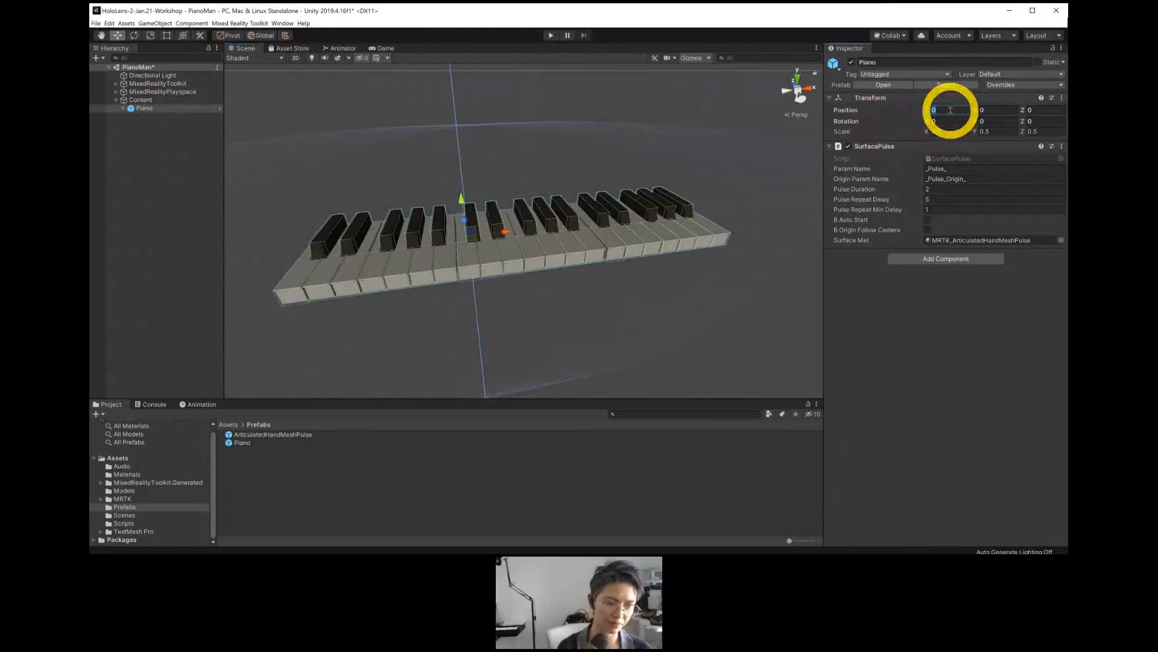
pyautogui.write('-')
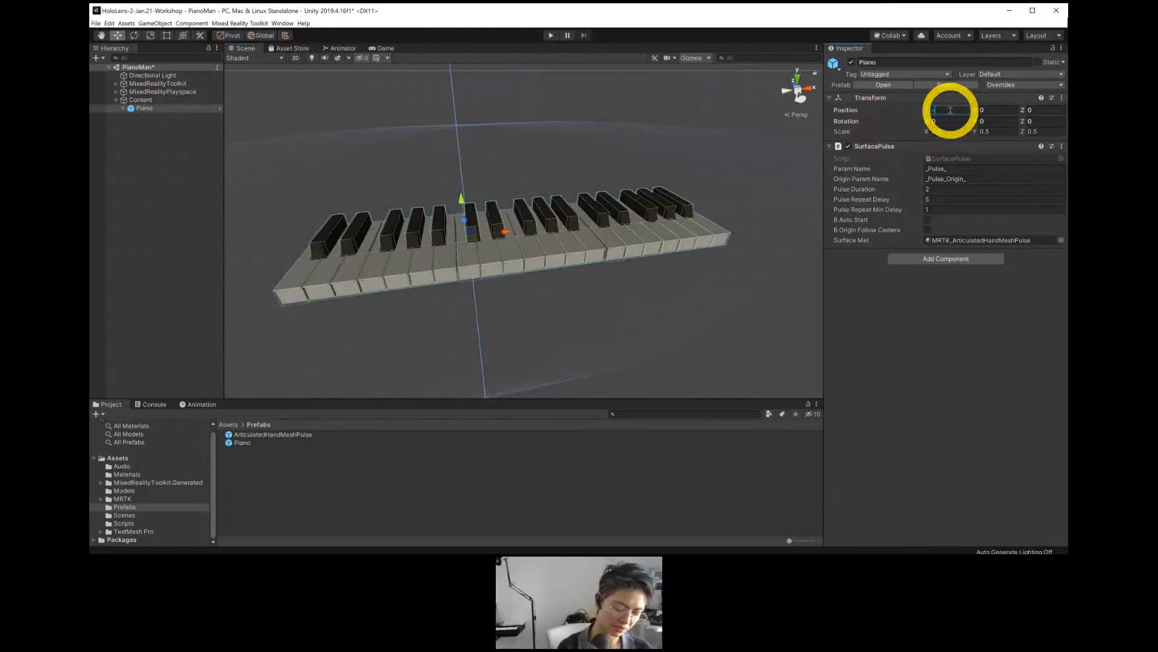
pyautogui.write('0.11')
pyautogui.press('Tab')
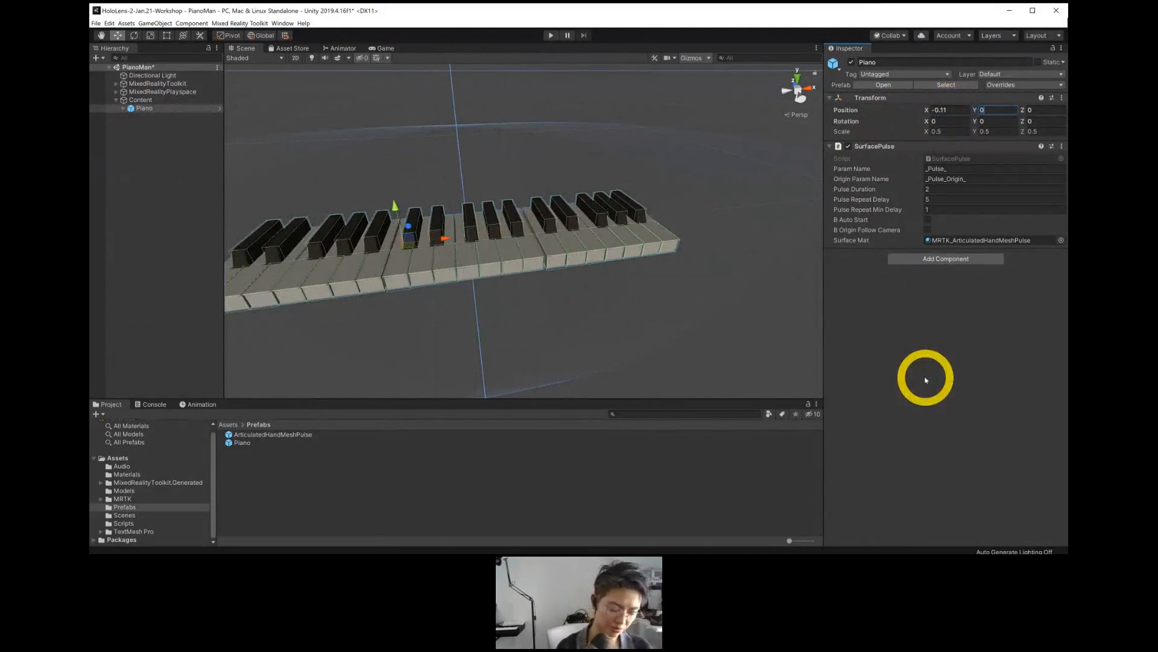
pyautogui.write('0.3')
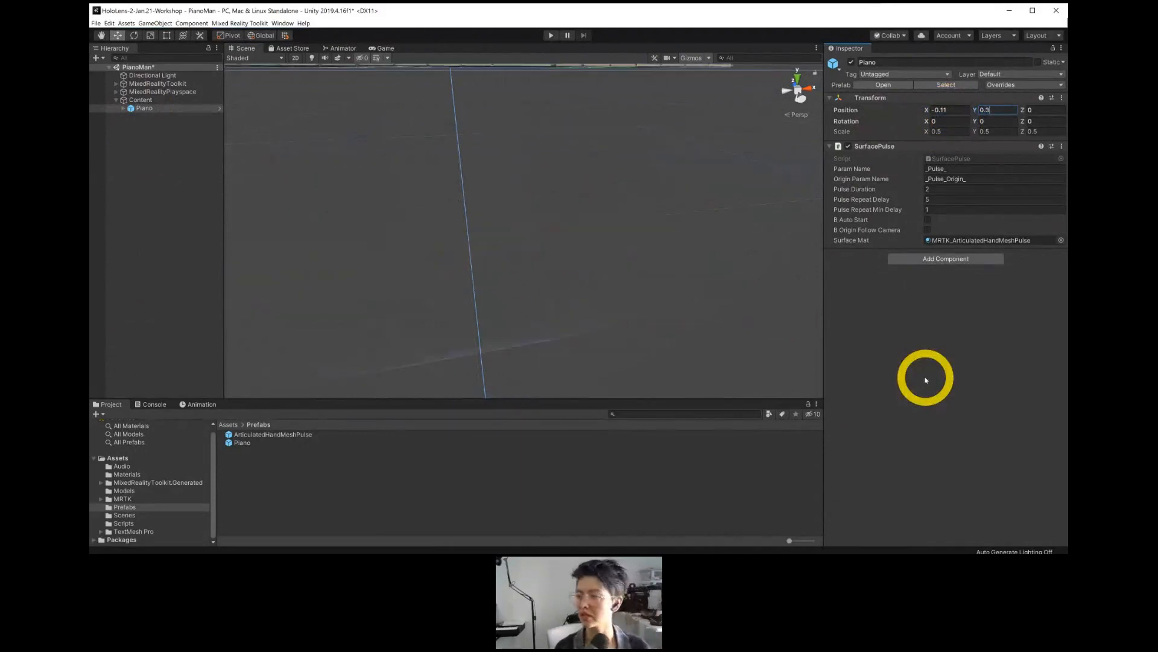
pyautogui.press('Tab')
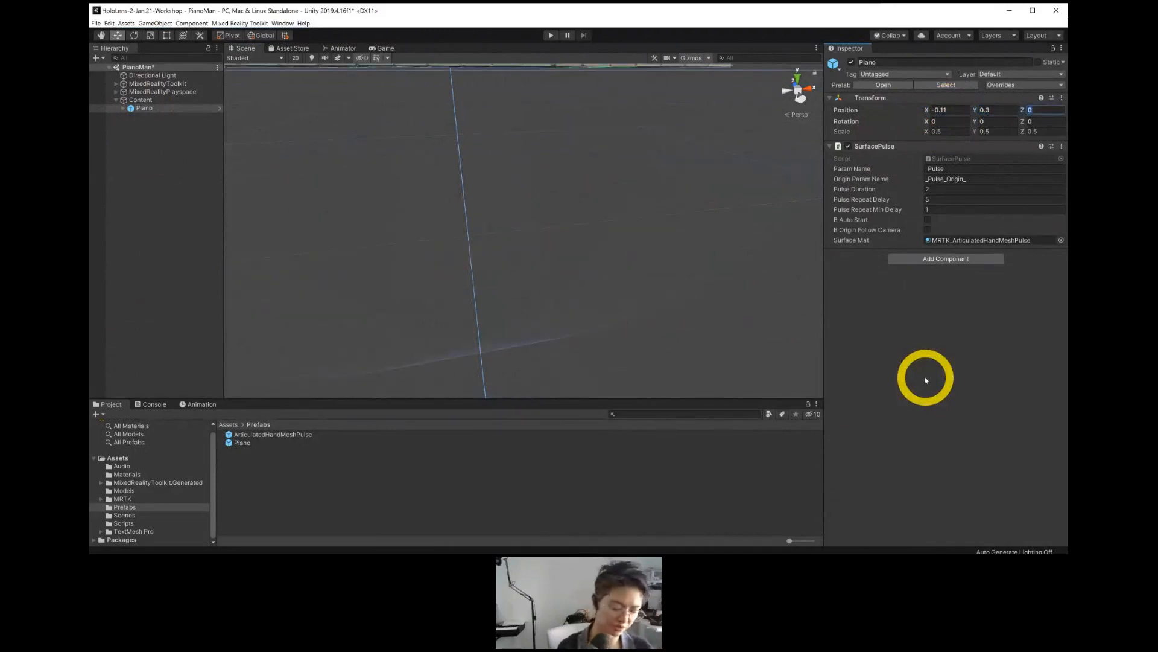
pyautogui.write('0.2')
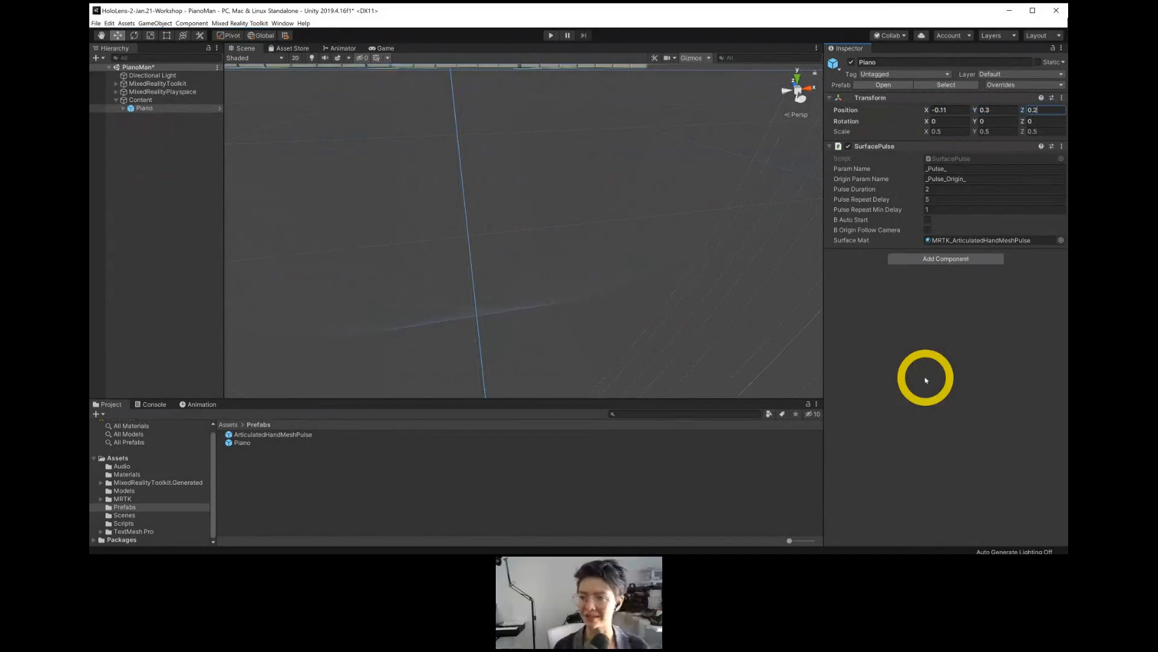
pyautogui.doubleClick(145, 108)
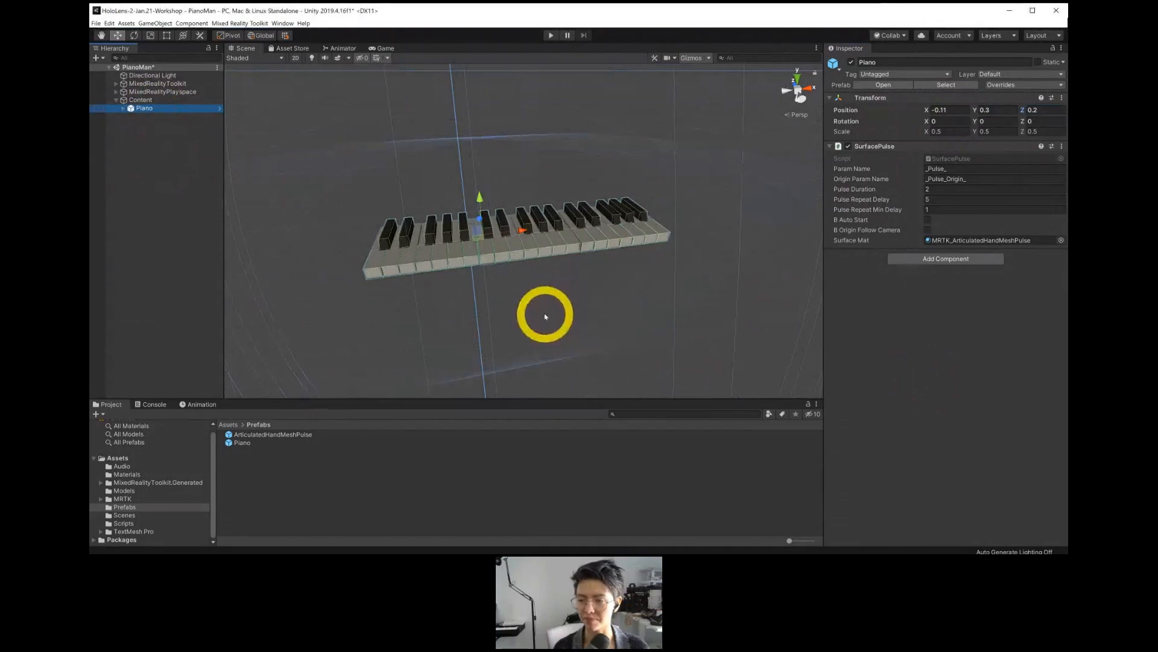
pyautogui.keyDown('alt'); pyautogui.moveTo(547, 300); pyautogui.dragTo(525, 297); pyautogui.keyUp('alt')
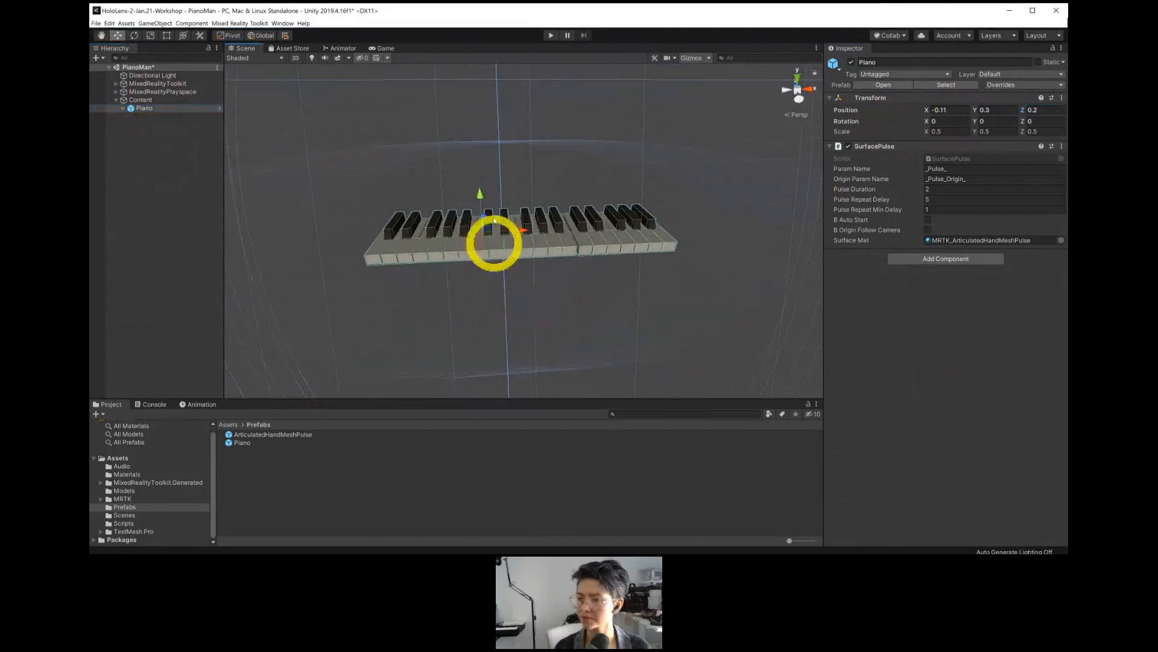
pyautogui.scroll(2, 491, 219)
# Deselect the Piano and save the PianoMan scene.
pyautogui.click(132, 153)
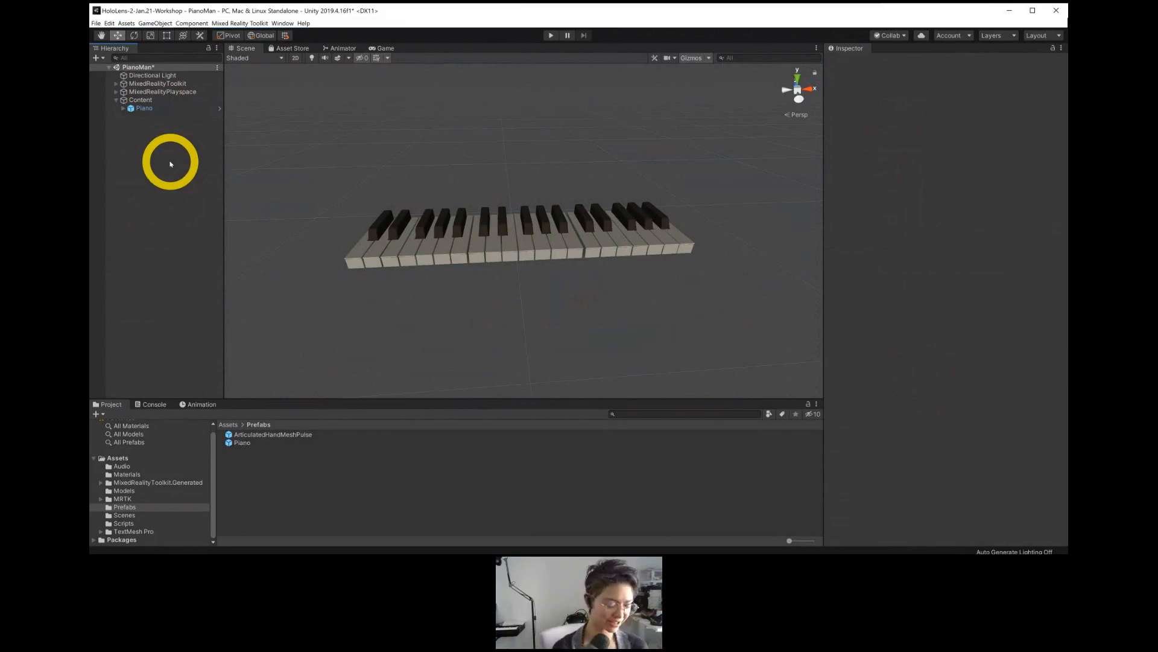
pyautogui.hotkey('ctrl', 's')
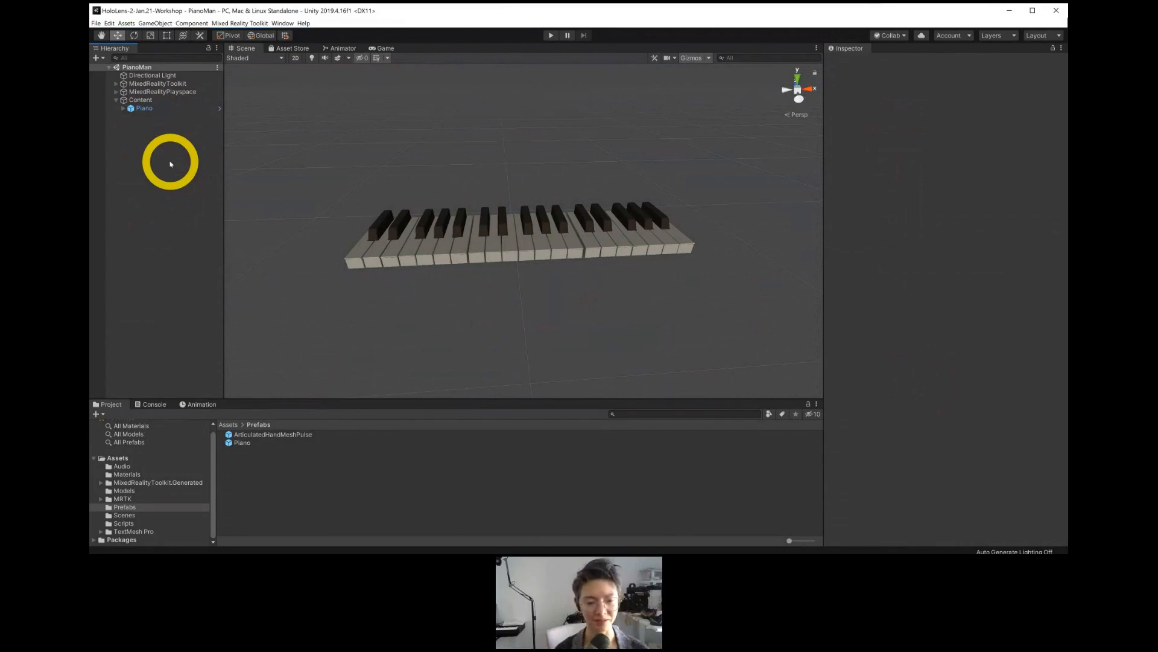
pyautogui.click(101, 35)
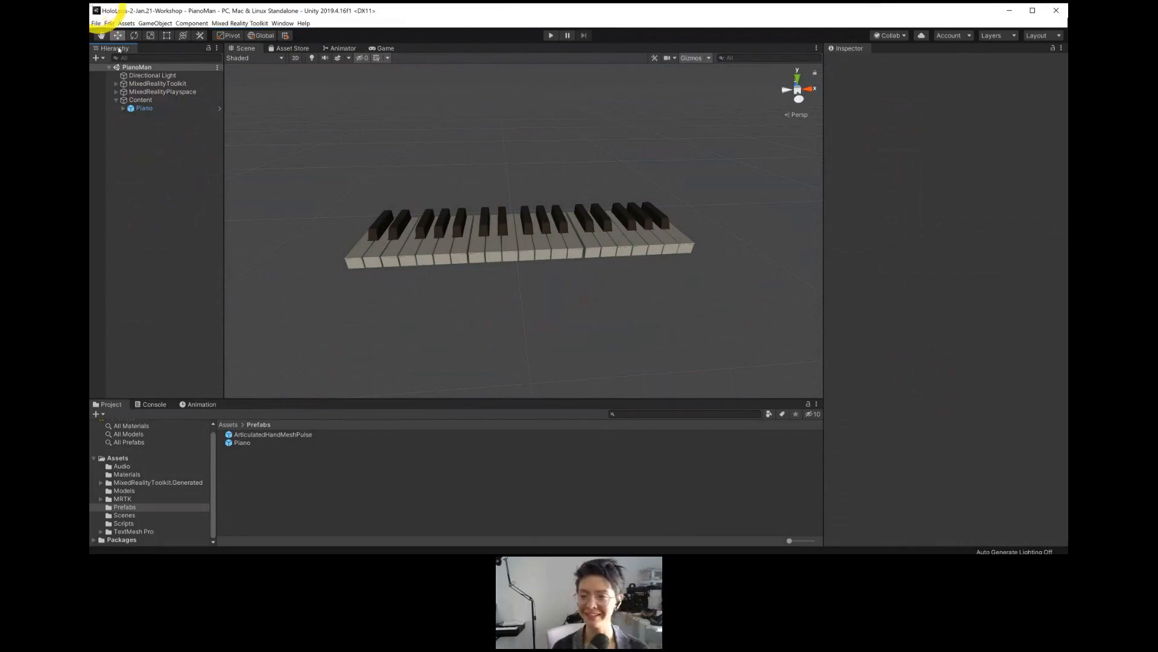
pyautogui.keyDown('alt'); pyautogui.moveTo(390, 183); pyautogui.dragTo(500, 411); pyautogui.keyUp('alt')
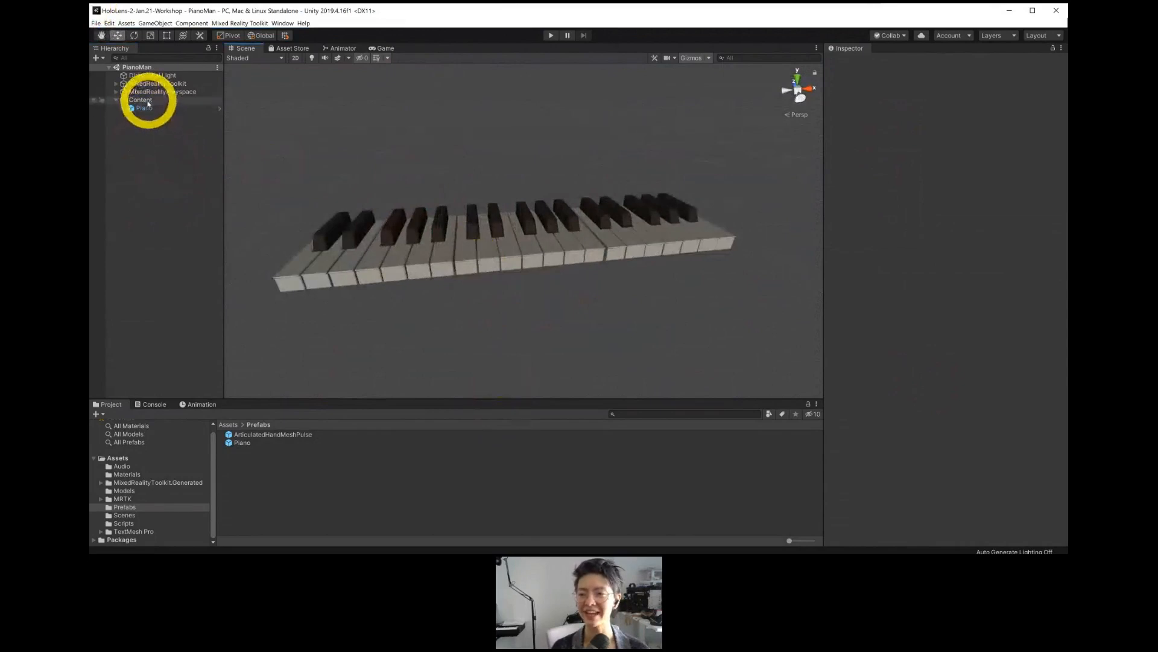
# Check the camera's Game view, run the scene in Play mode to view the piano, and stop it.
pyautogui.click(382, 48)
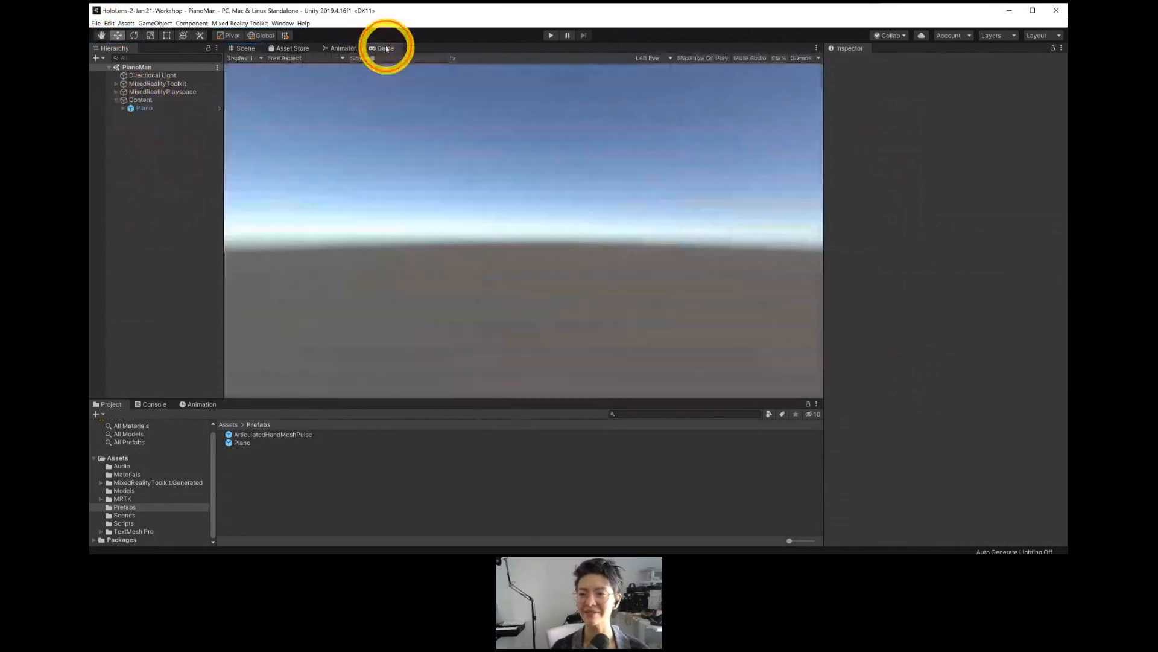
pyautogui.click(244, 48)
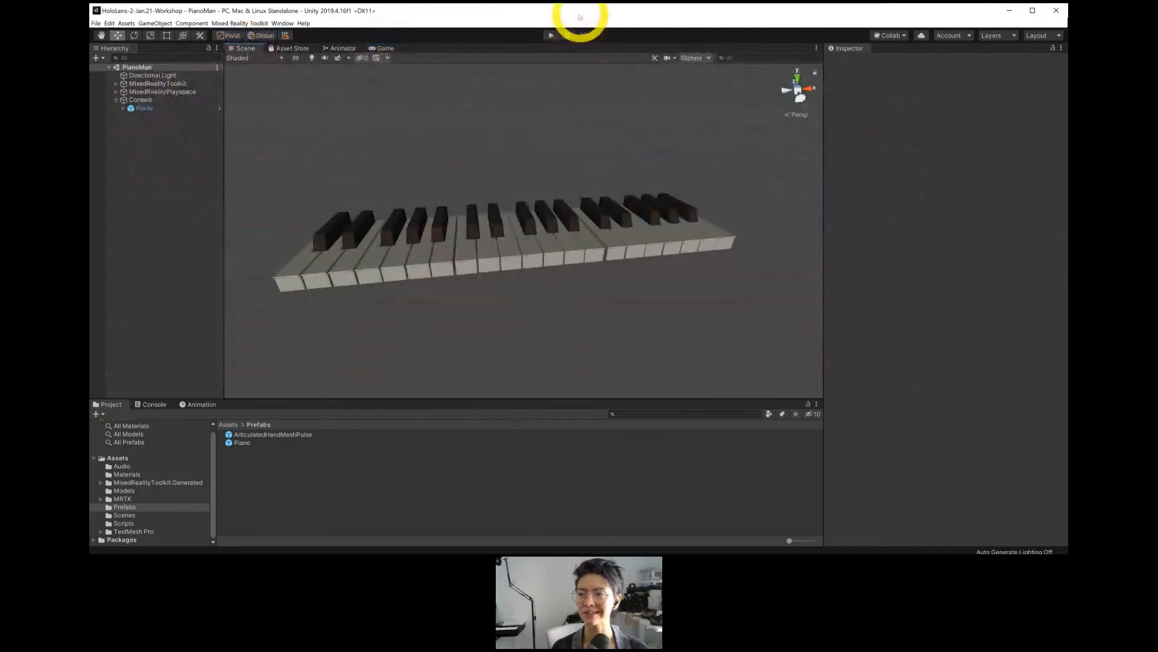
pyautogui.click(550, 36)
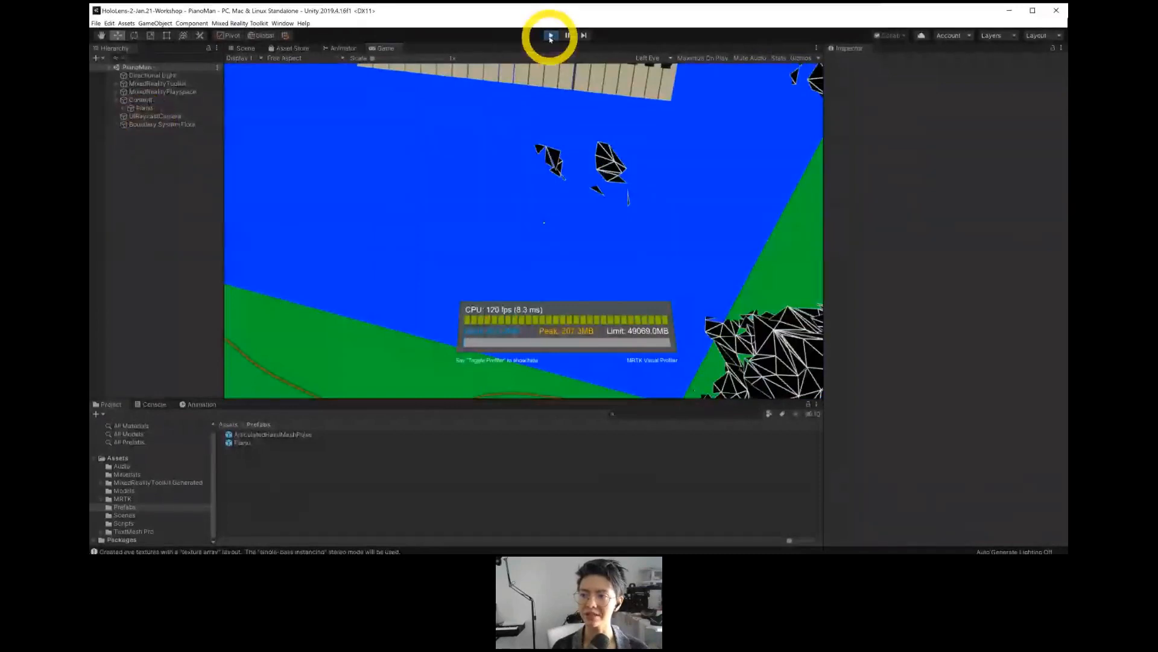
pyautogui.click(550, 36)
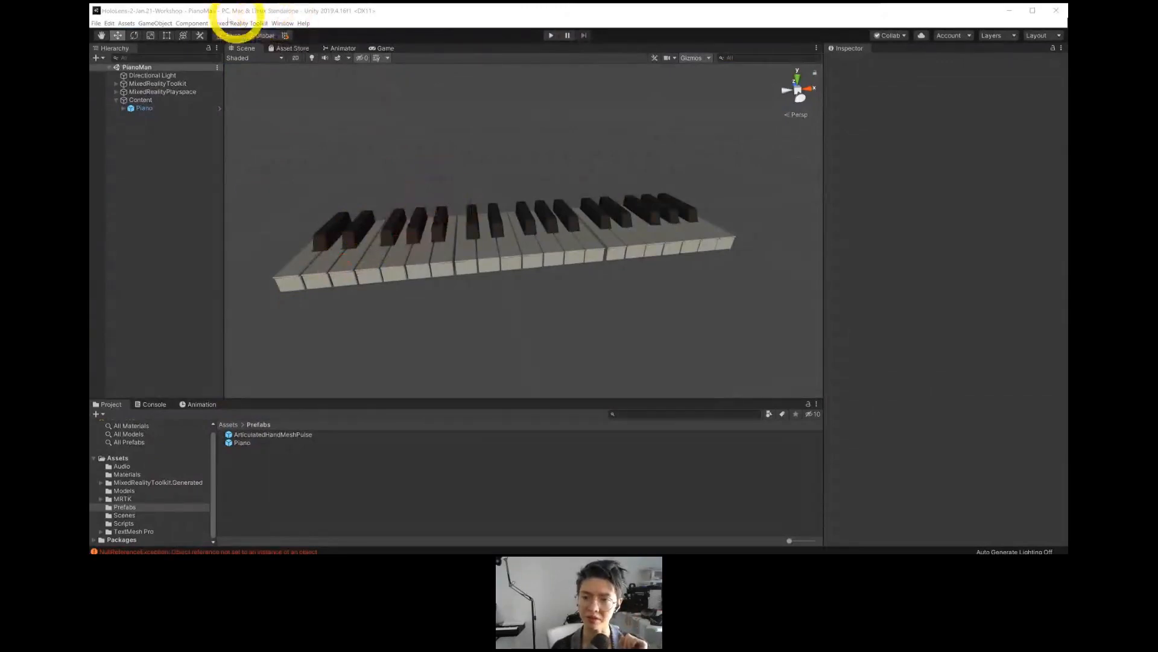
# Open the Build Settings, move the window into full view, and add the open PianoMan scene to the build.
pyautogui.click(96, 24)
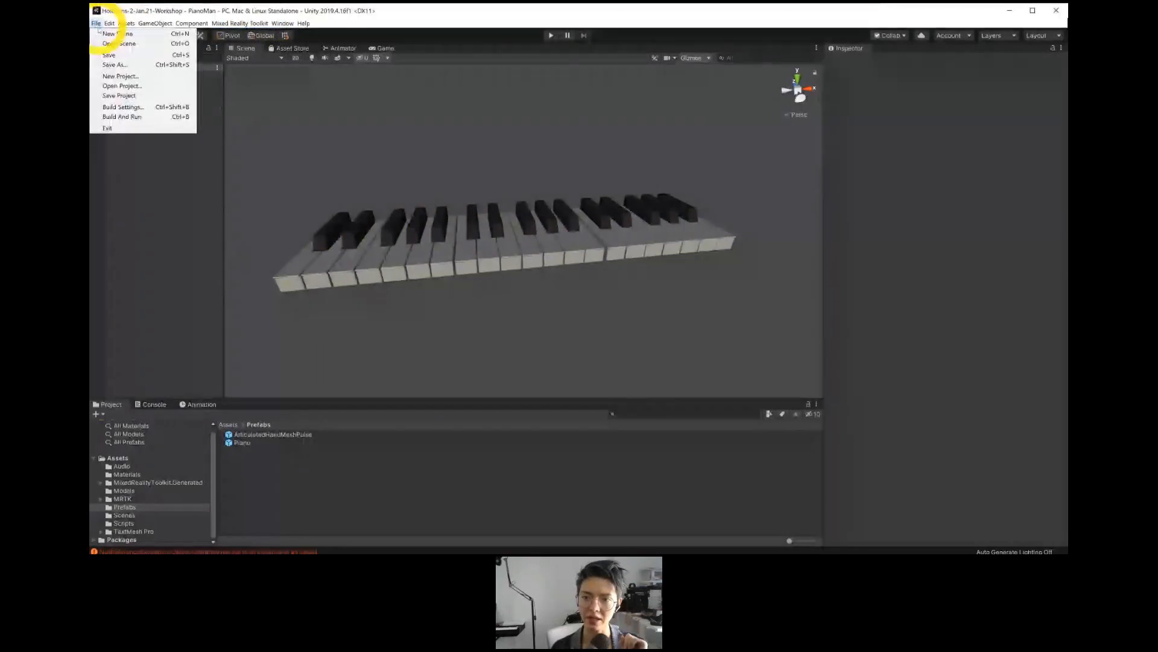
pyautogui.click(119, 108)
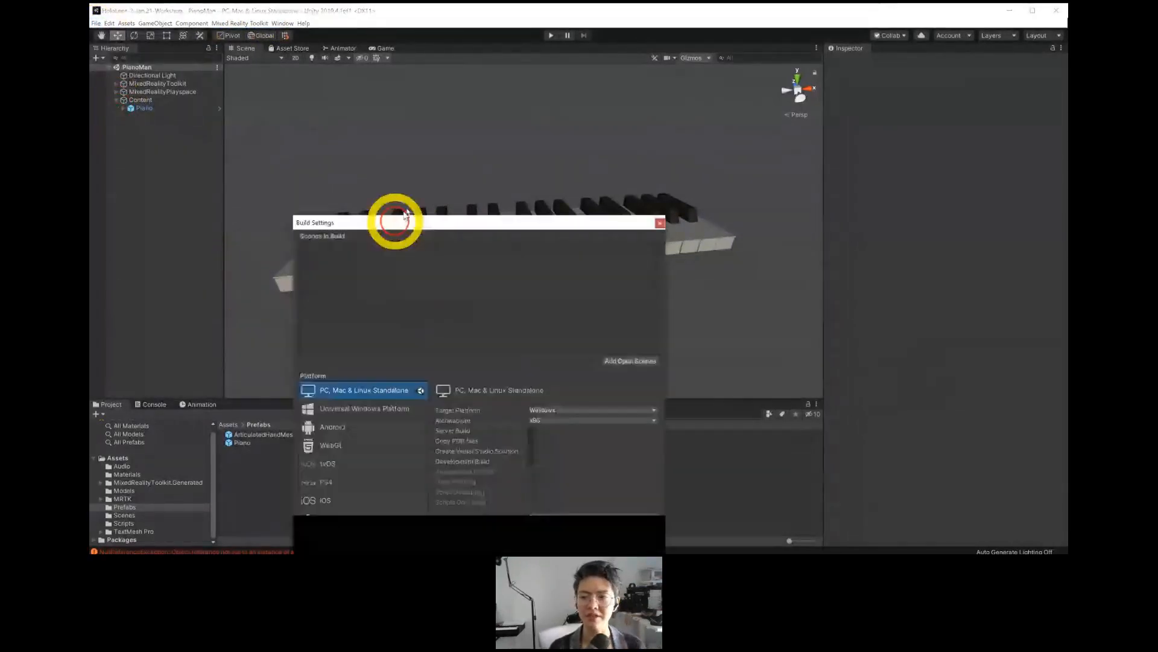
pyautogui.moveTo(393, 219); pyautogui.dragTo(393, 103)
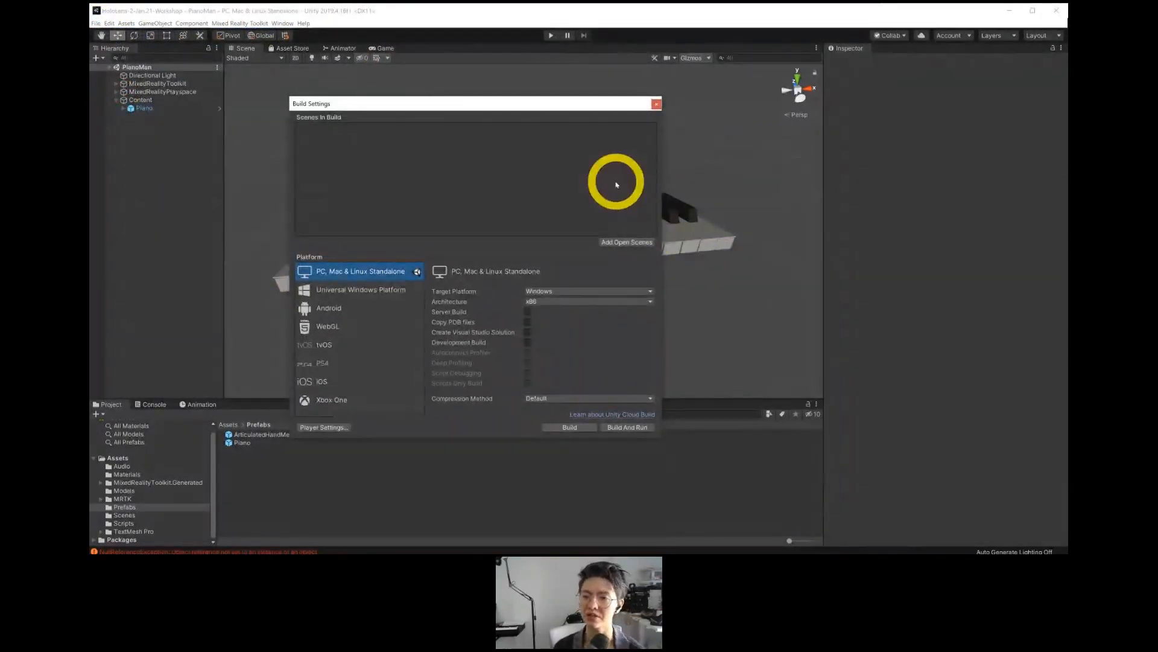
pyautogui.click(605, 242)
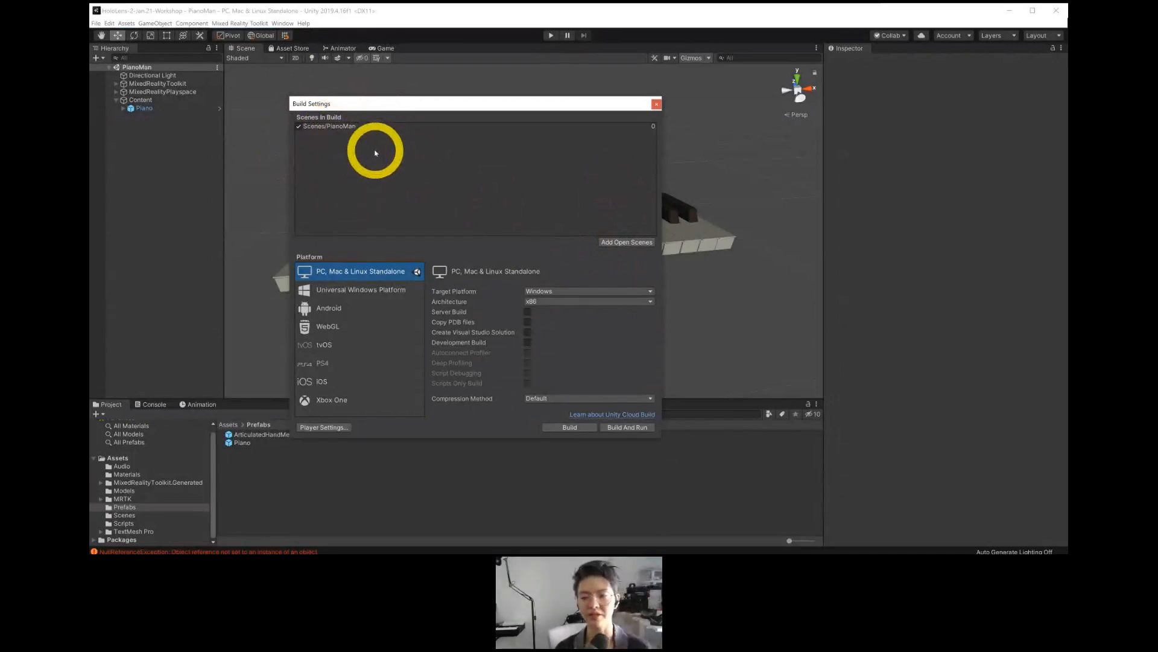
# Switch the build platform to Universal Windows Platform with target device HoloLens and architecture ARM64.
pyautogui.click(360, 291)
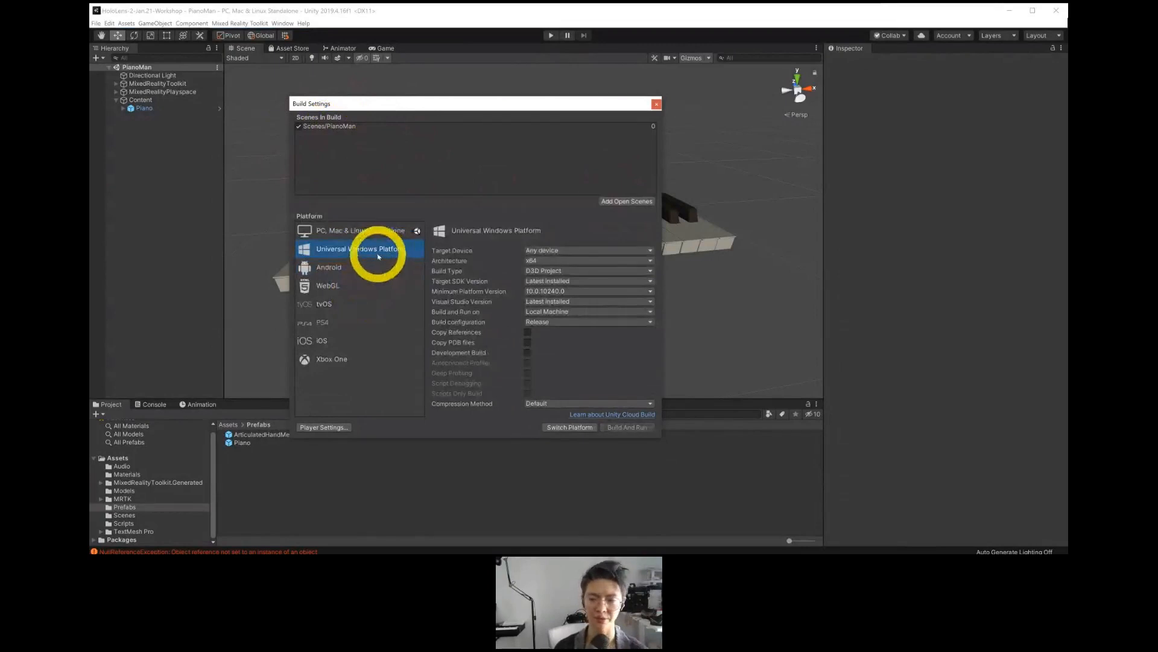
pyautogui.click(570, 250)
pyautogui.click(555, 291)
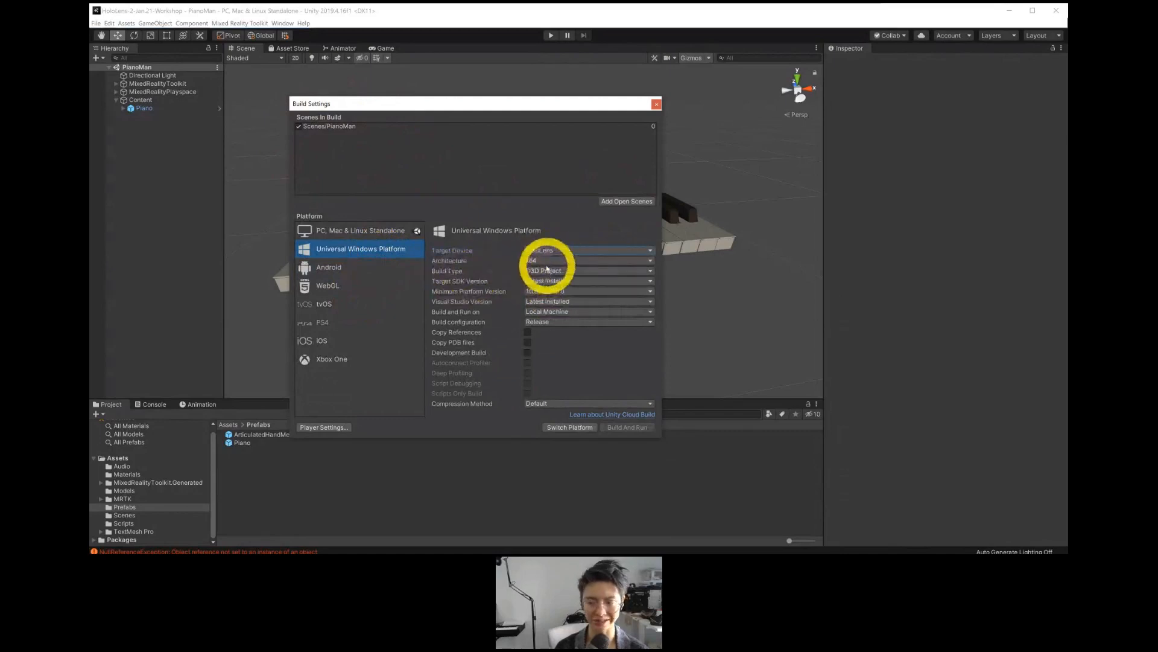
pyautogui.click(548, 264)
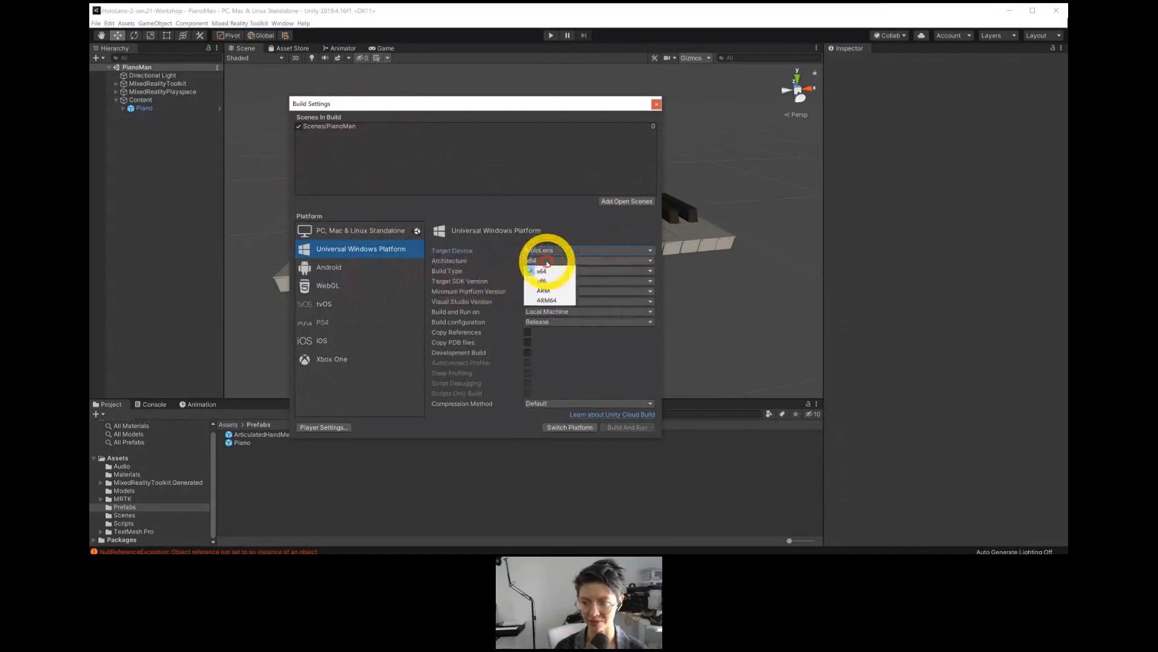
pyautogui.click(547, 299)
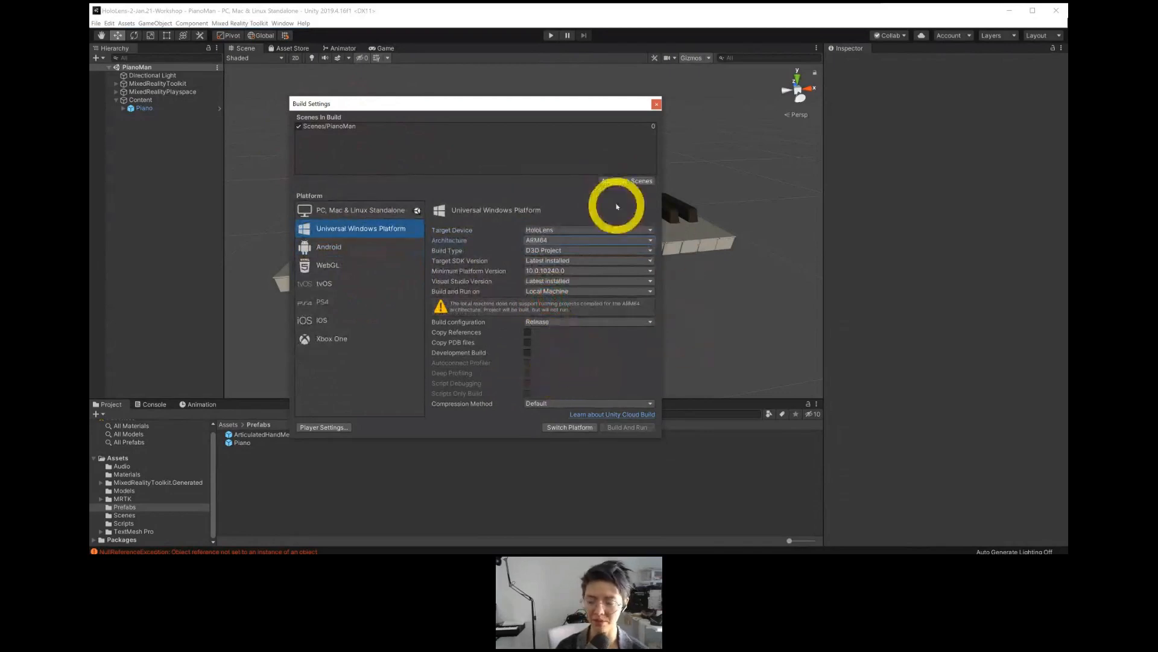
pyautogui.click(571, 428)
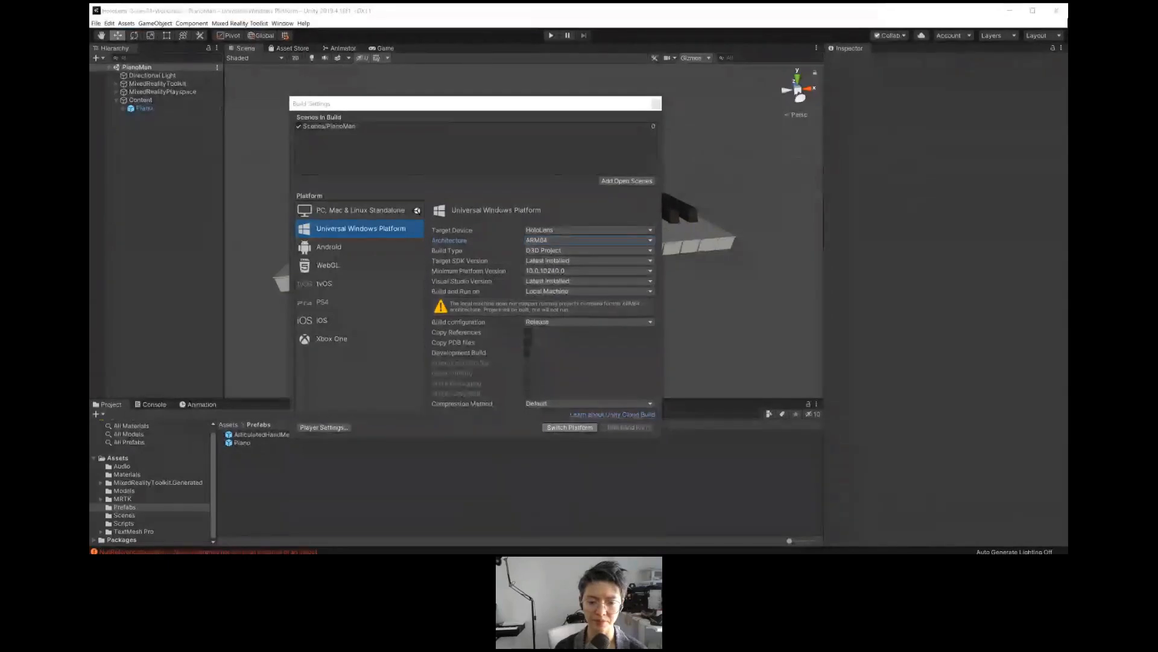
# Apply the MRTK Project Configurator's default settings, including Enable legacy XR, and close the configurator and the Build Settings.
pyautogui.click(376, 360)
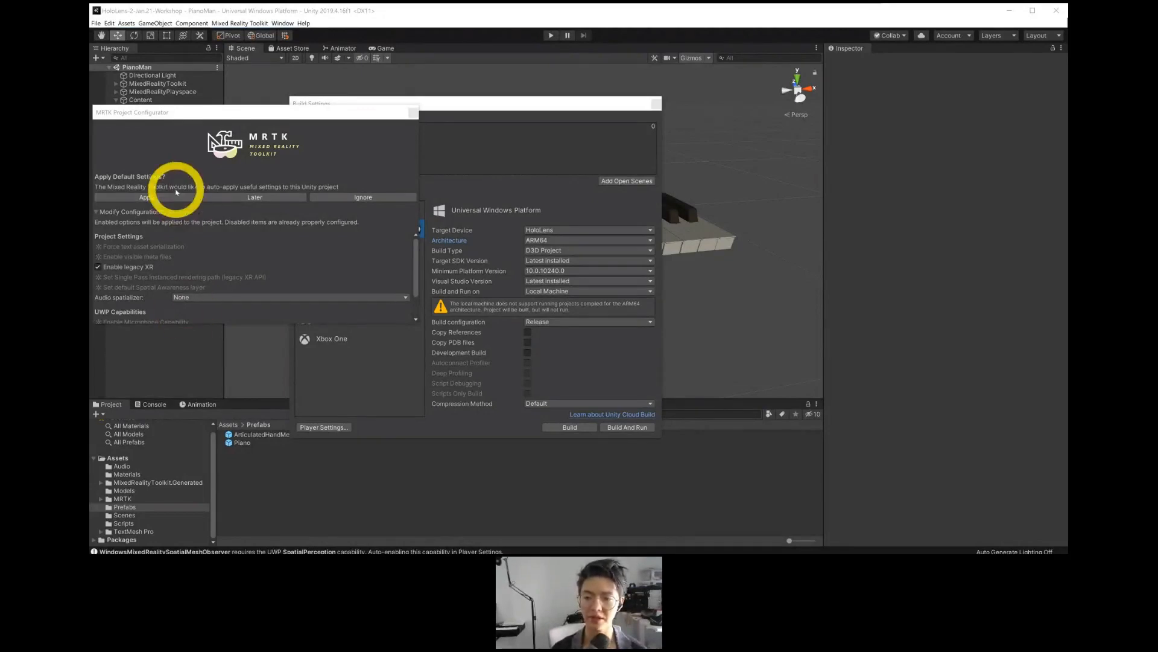
pyautogui.moveTo(251, 116); pyautogui.dragTo(348, 91)
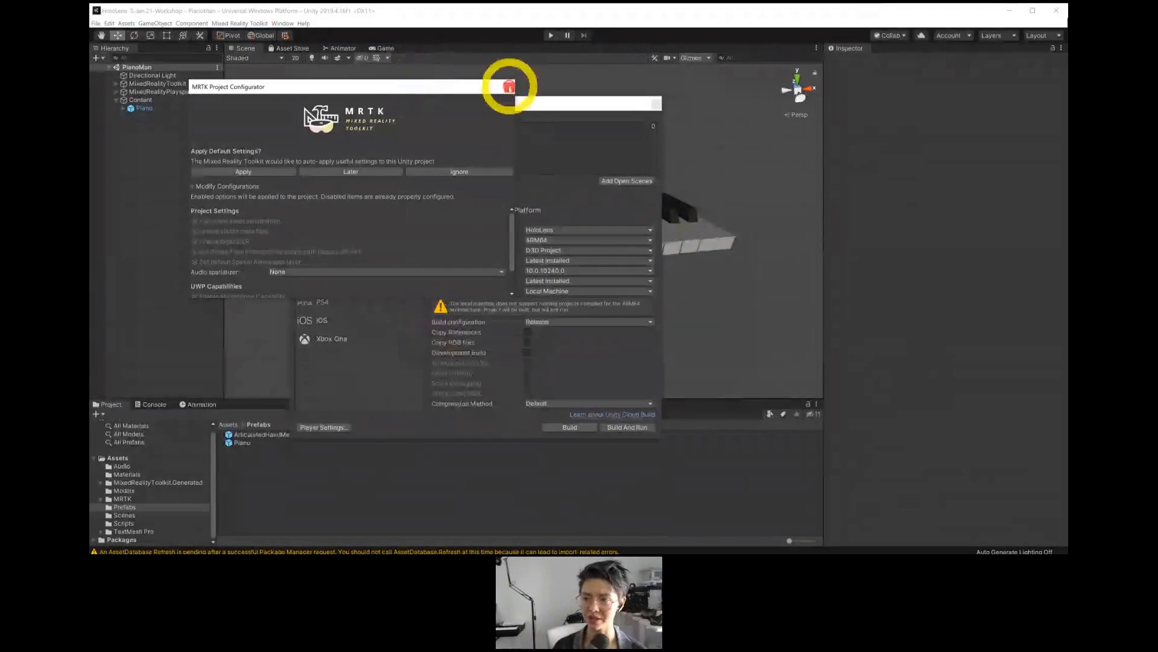
pyautogui.click(510, 88)
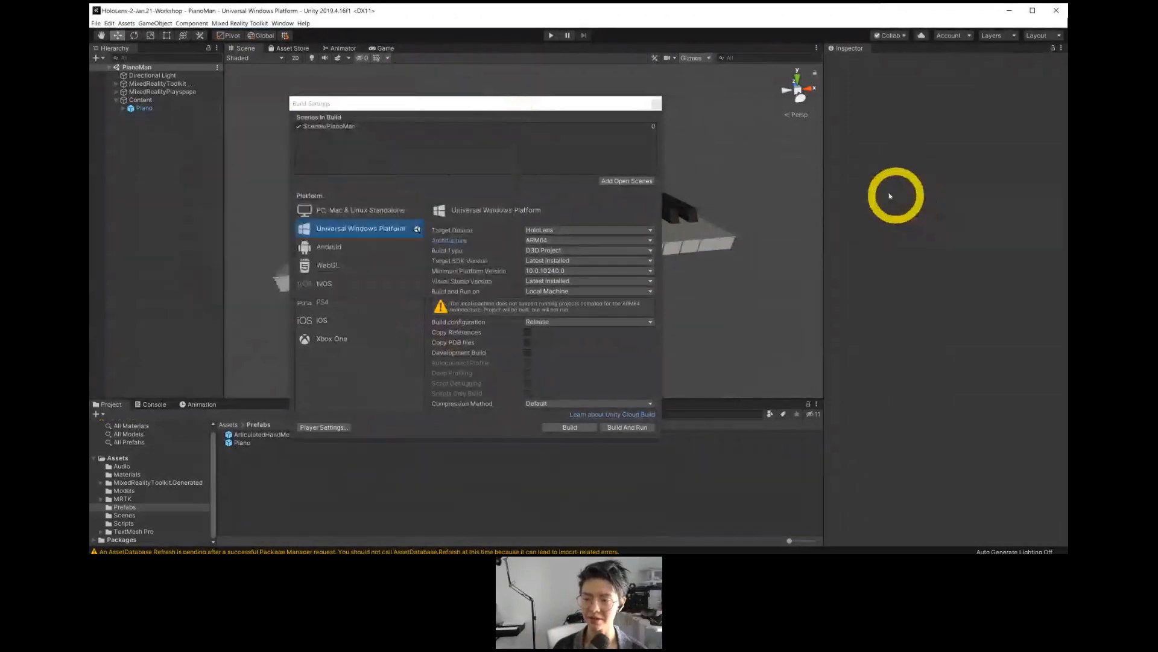
pyautogui.click(656, 104)
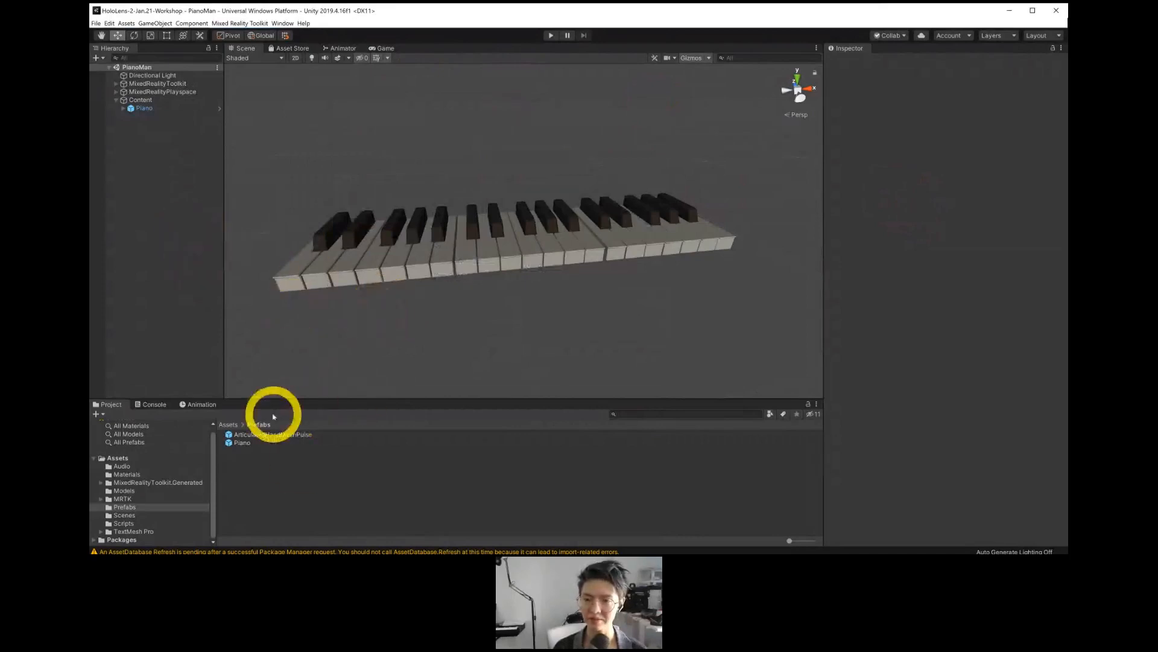
# Check the Player project settings' XR Settings for Universal Windows Platform, including the Windows Mixed Reality SDK entry, and close them.
pyautogui.click(107, 23)
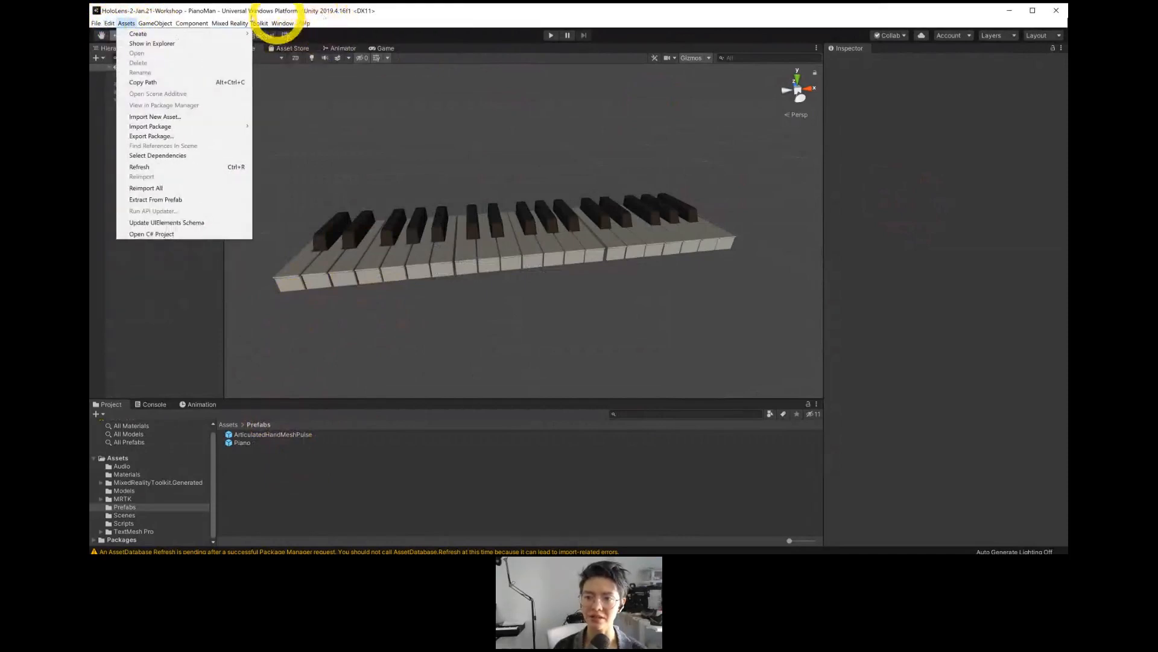
pyautogui.click(110, 24)
pyautogui.click(111, 23)
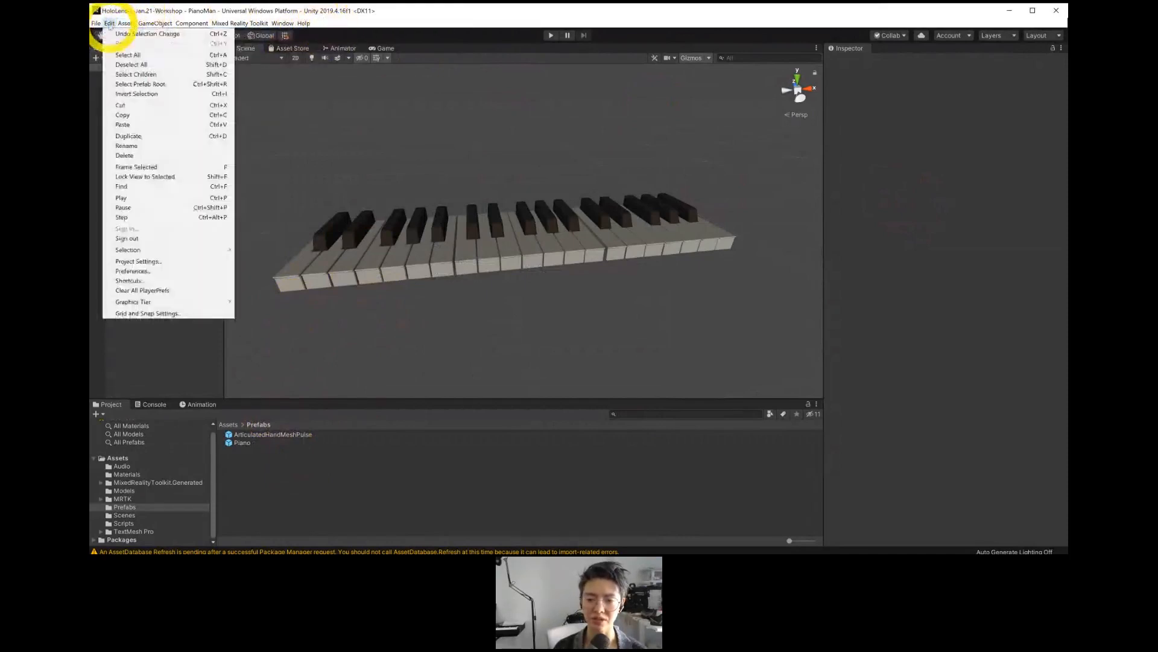
pyautogui.click(129, 263)
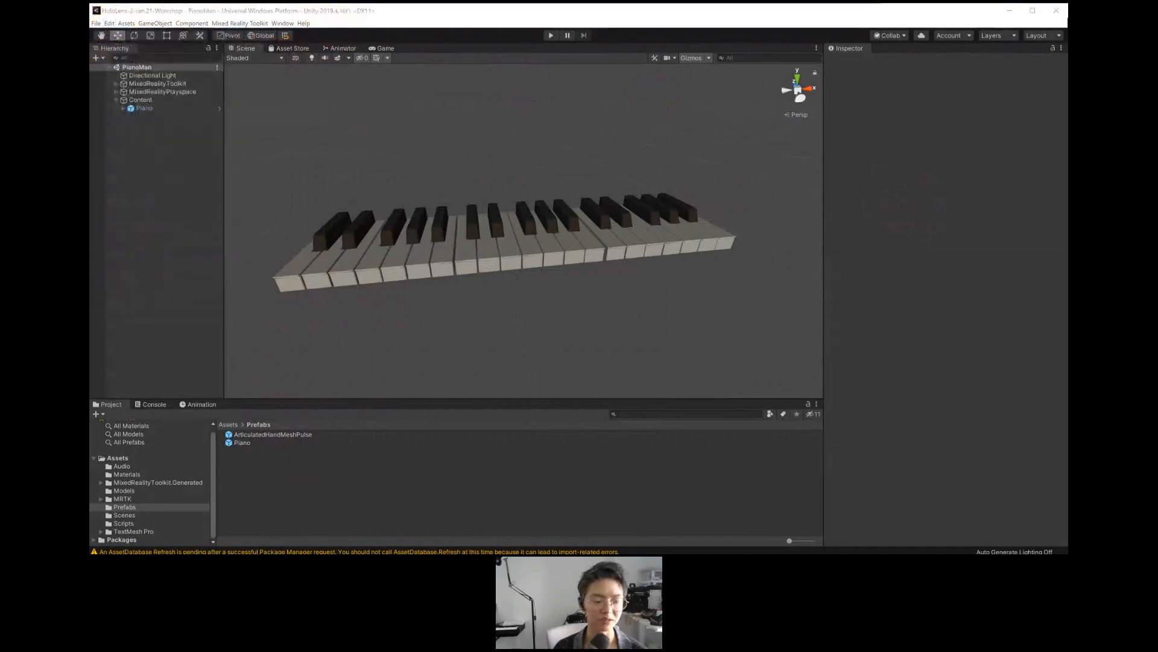
pyautogui.moveTo(244, 211); pyautogui.dragTo(333, 69)
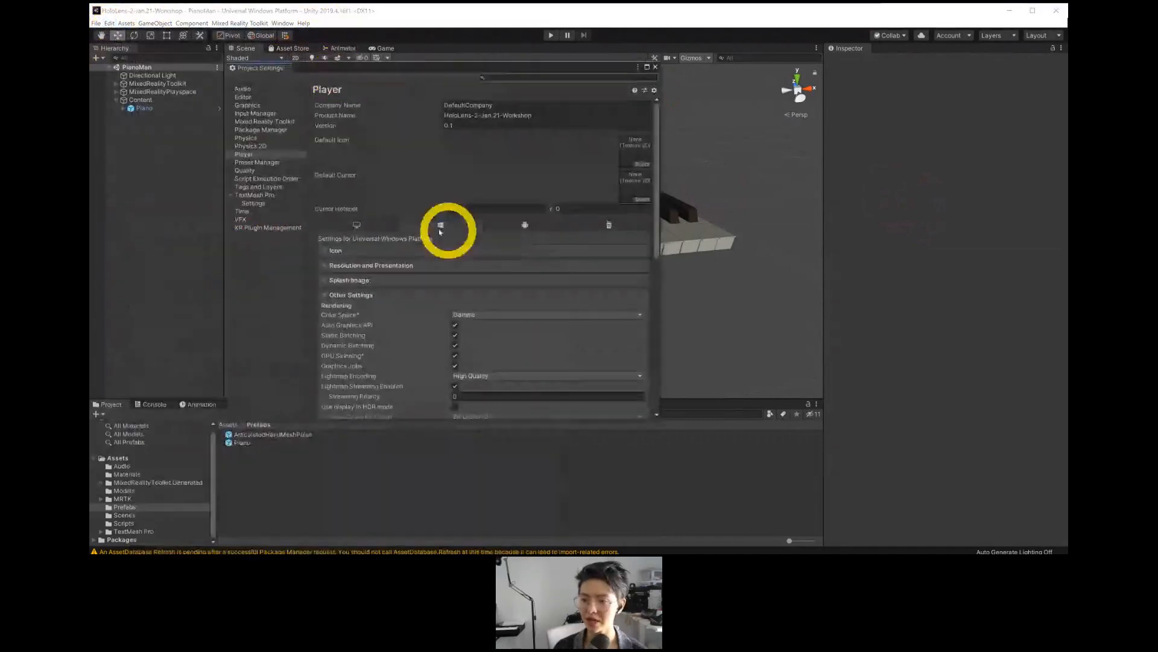
pyautogui.click(362, 295)
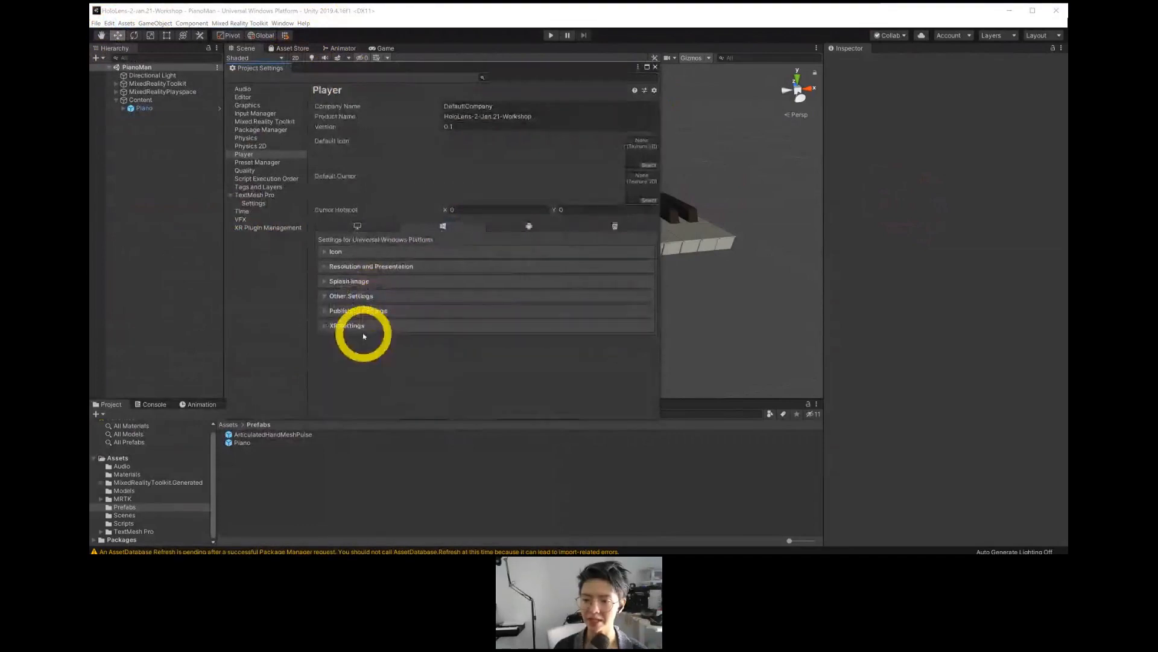
pyautogui.click(363, 326)
pyautogui.scroll(-2, 369, 228)
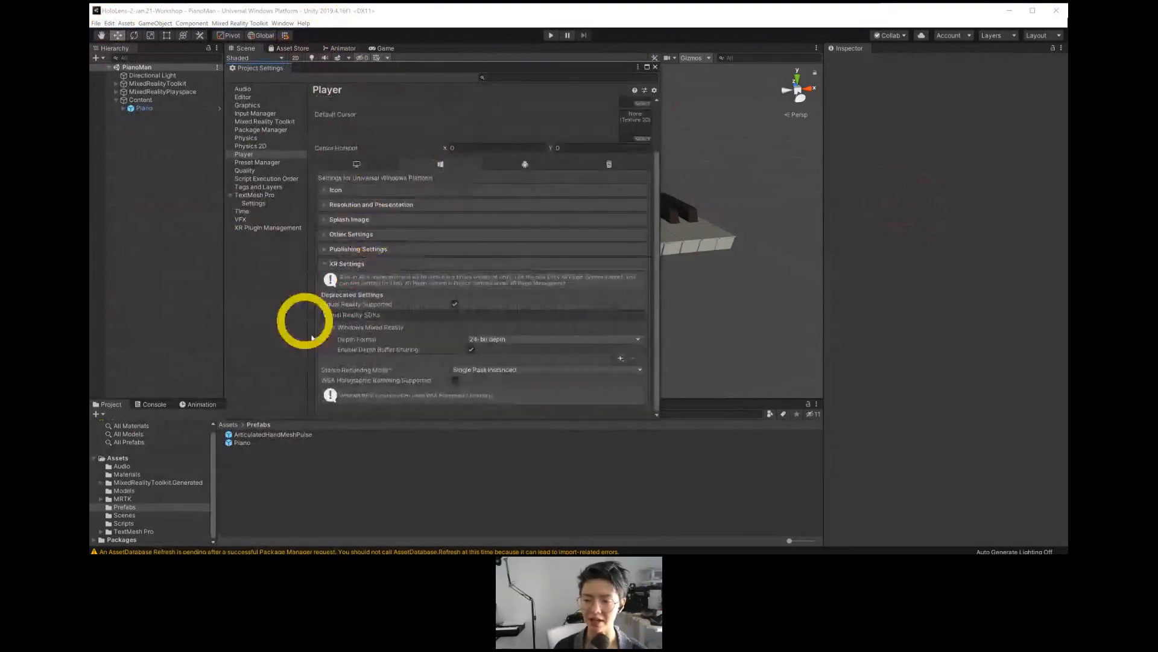
pyautogui.click(346, 328)
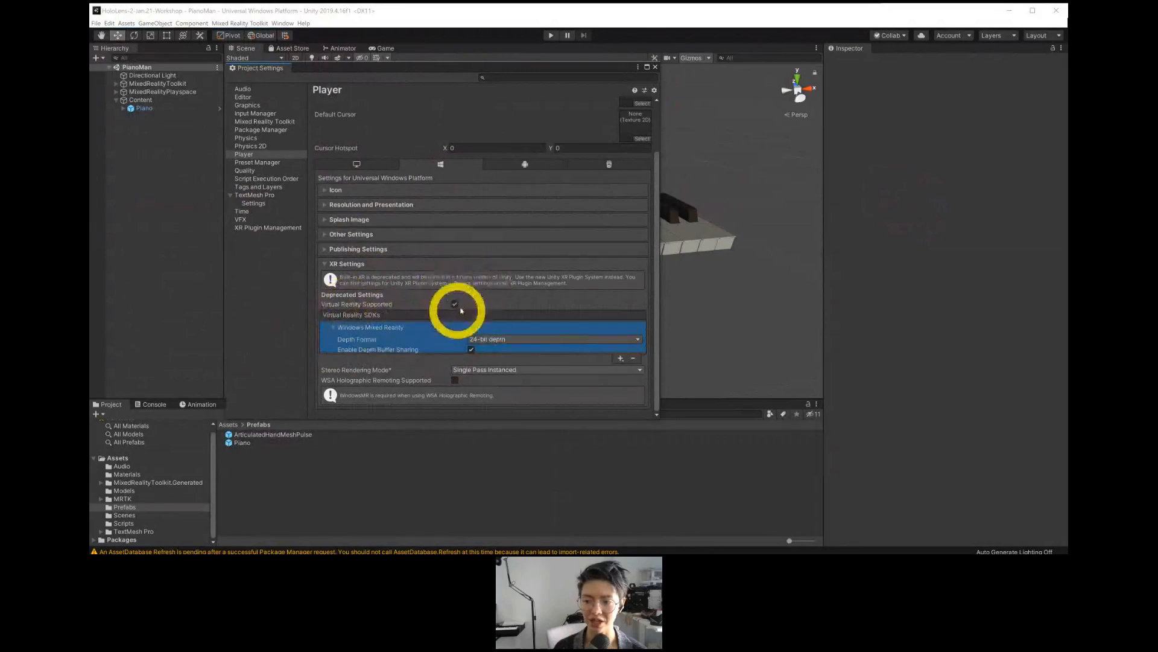
pyautogui.click(655, 67)
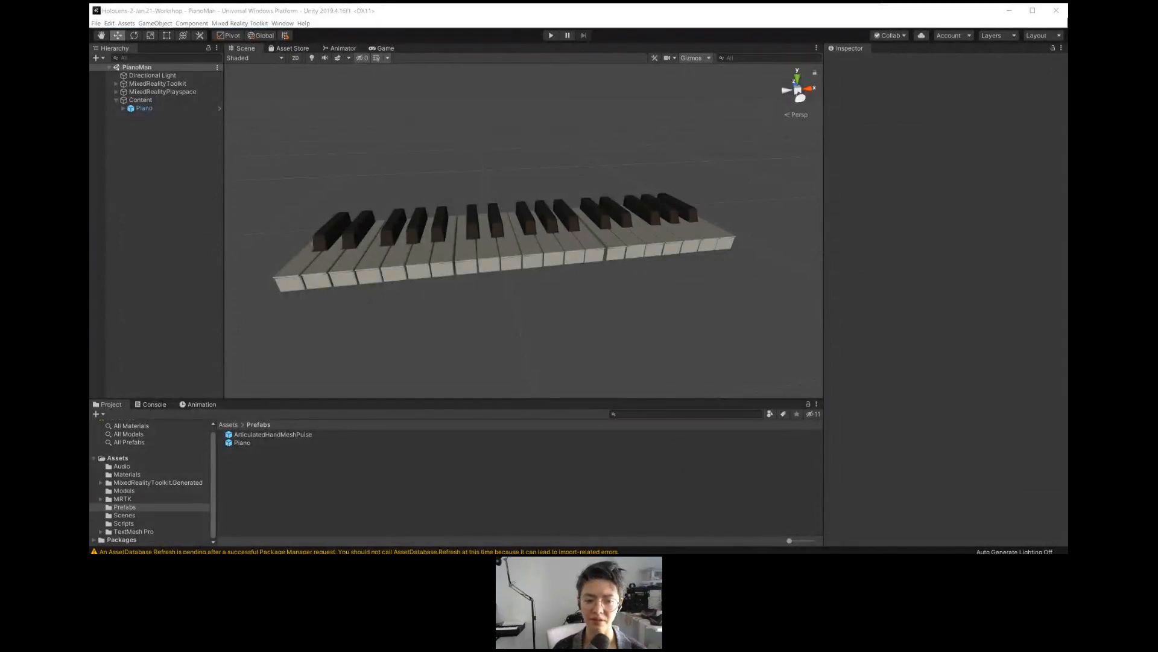
# Set the Windows Mixed Reality depth format to 16-bit depth in the Player XR Settings and close the Project Settings.
pyautogui.click(589, 231)
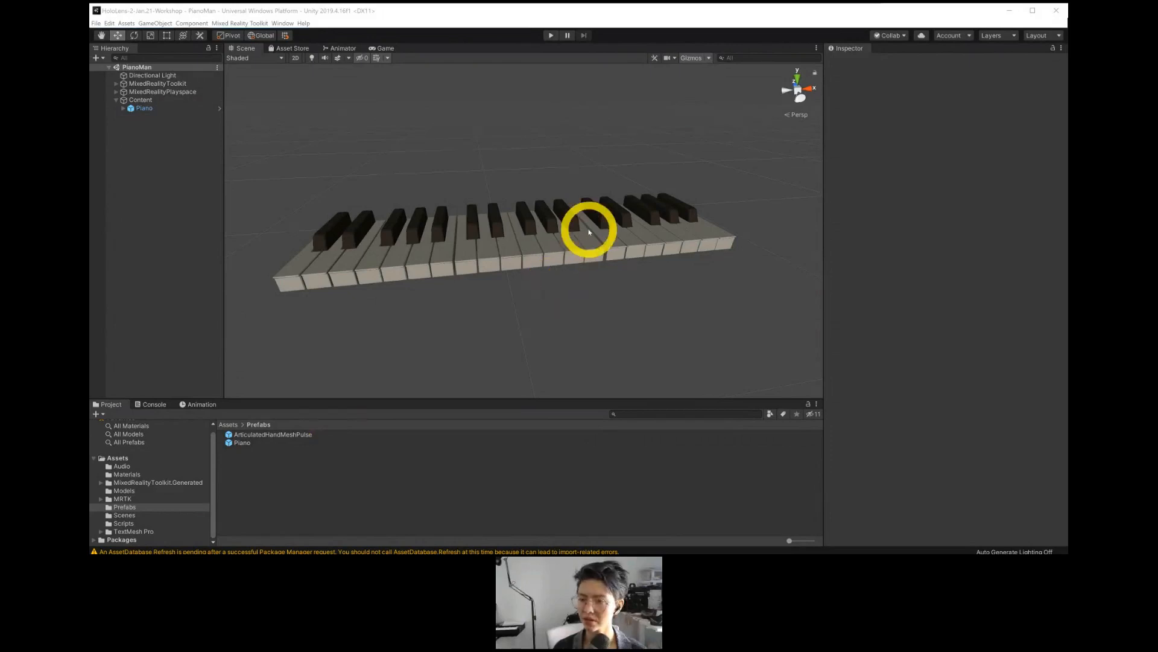
pyautogui.click(109, 24)
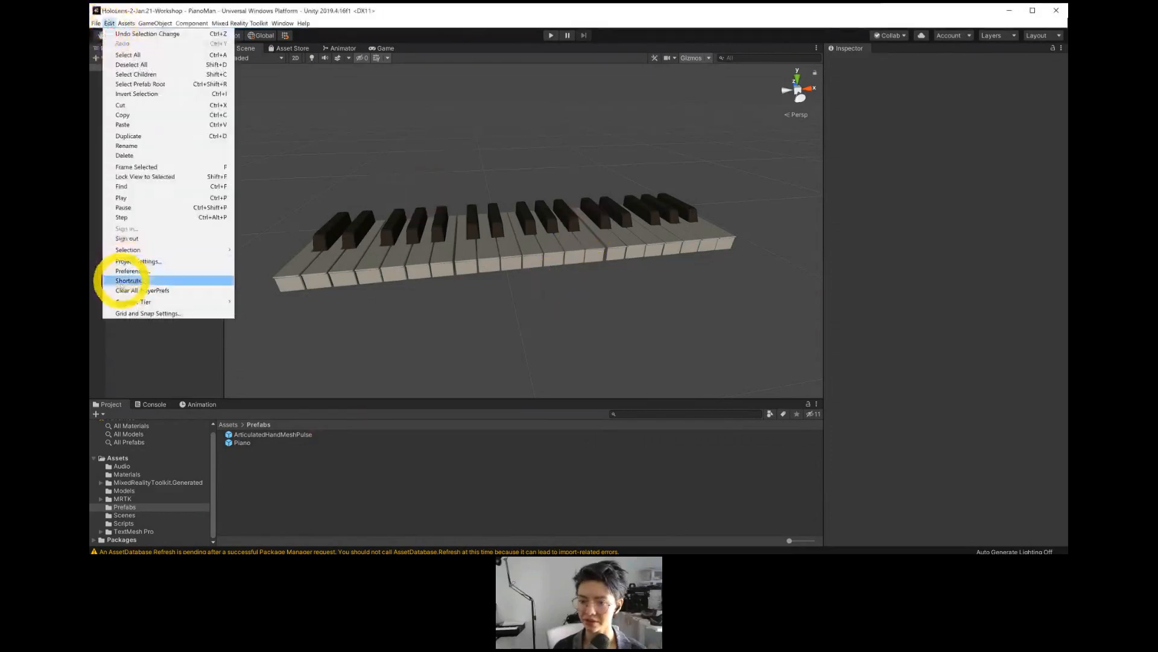
pyautogui.click(130, 261)
pyautogui.scroll(-2, 560, 337)
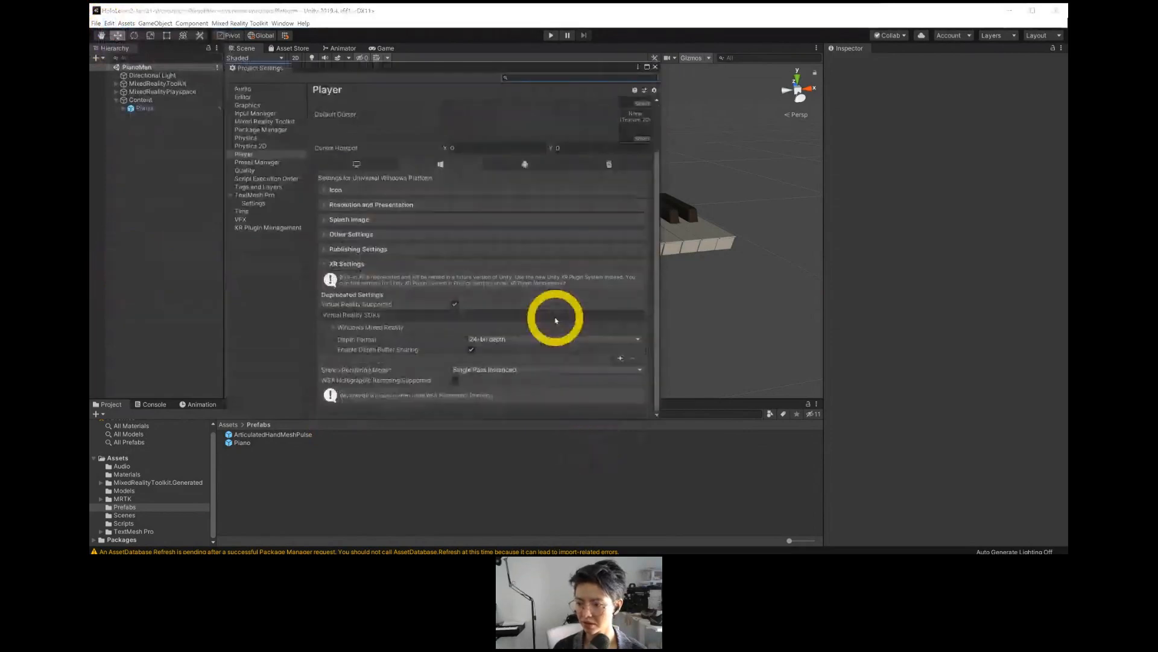
pyautogui.click(492, 339)
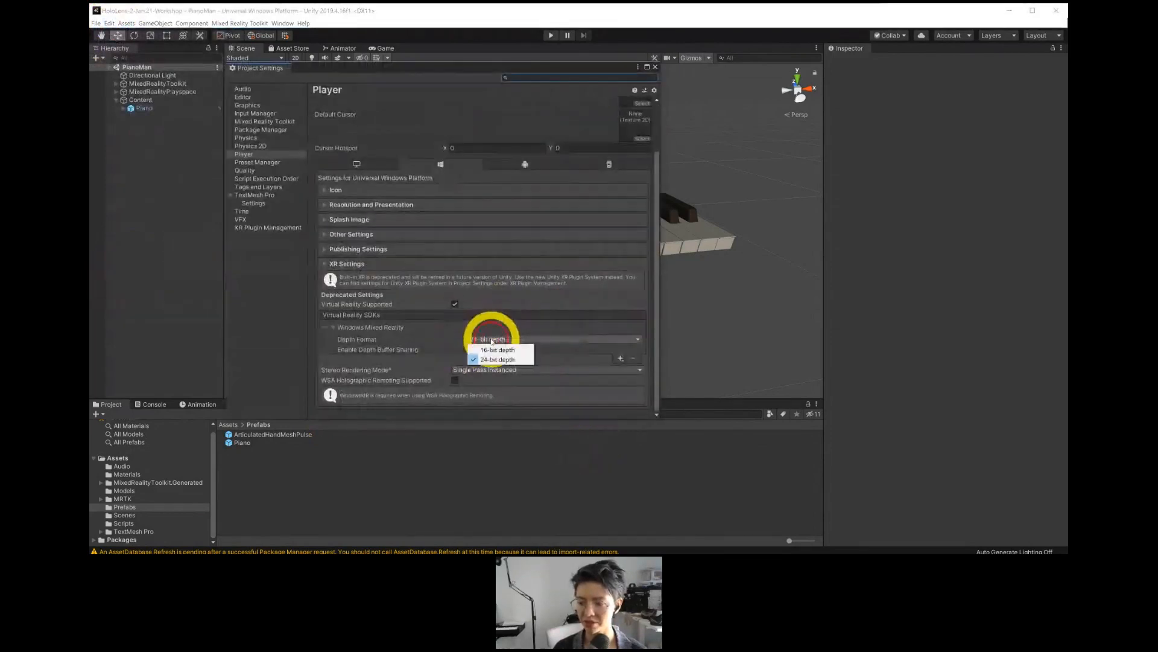
pyautogui.click(483, 349)
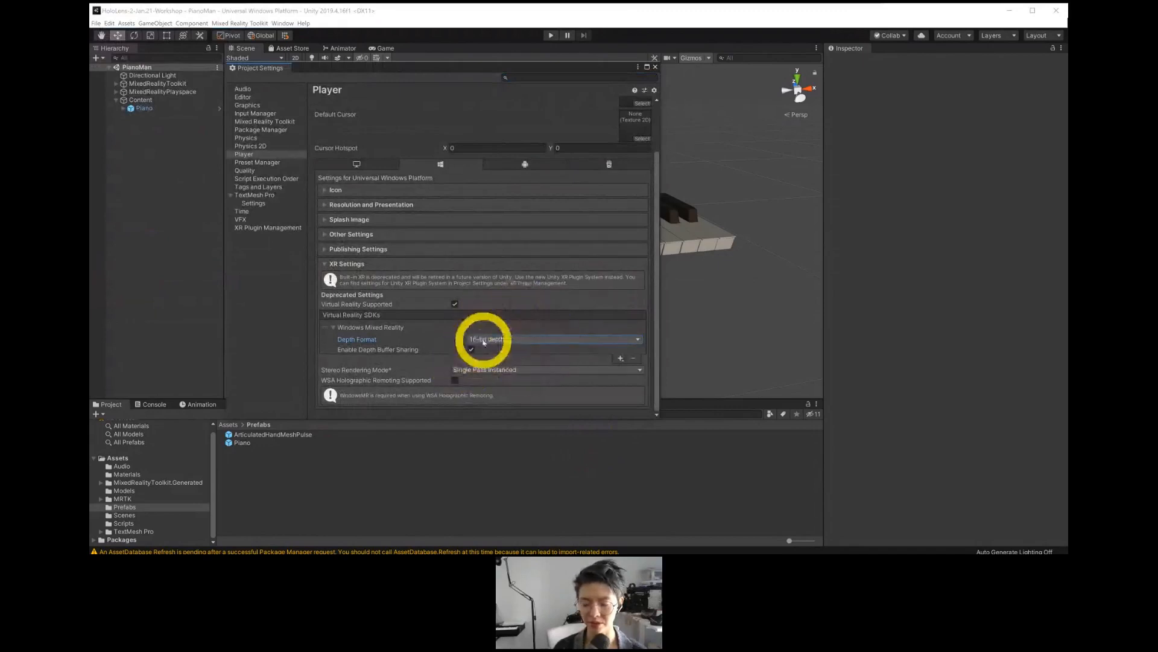
pyautogui.click(656, 68)
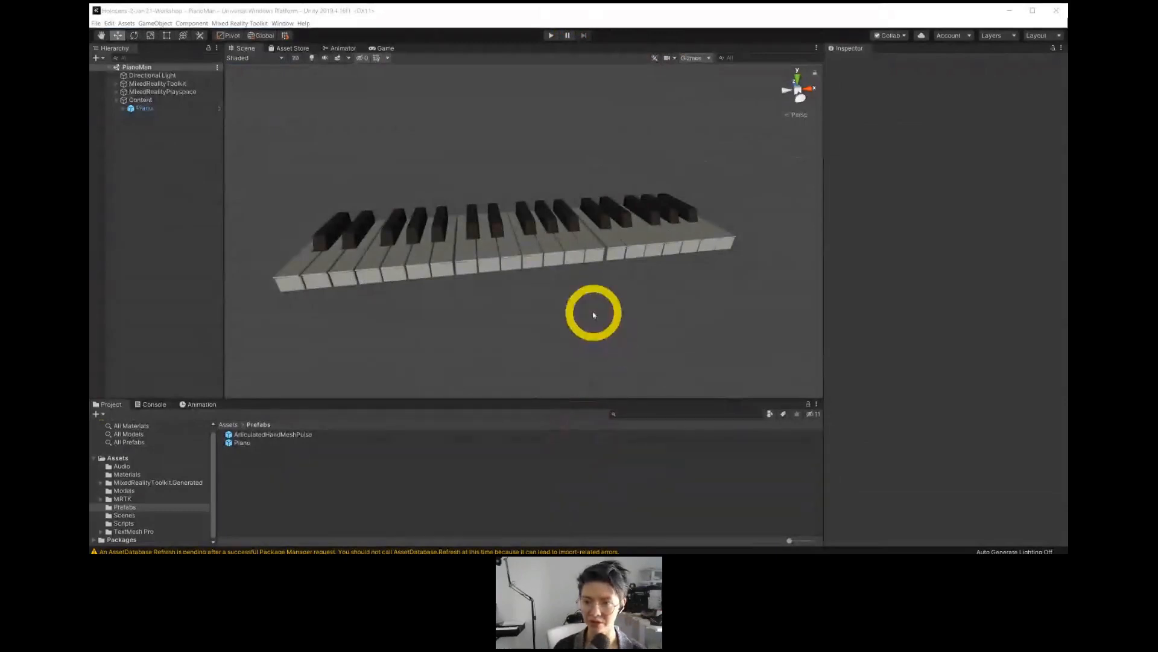
# Run the PianoMan scene in Play mode and look around the simulated room mesh.
pyautogui.click(579, 75)
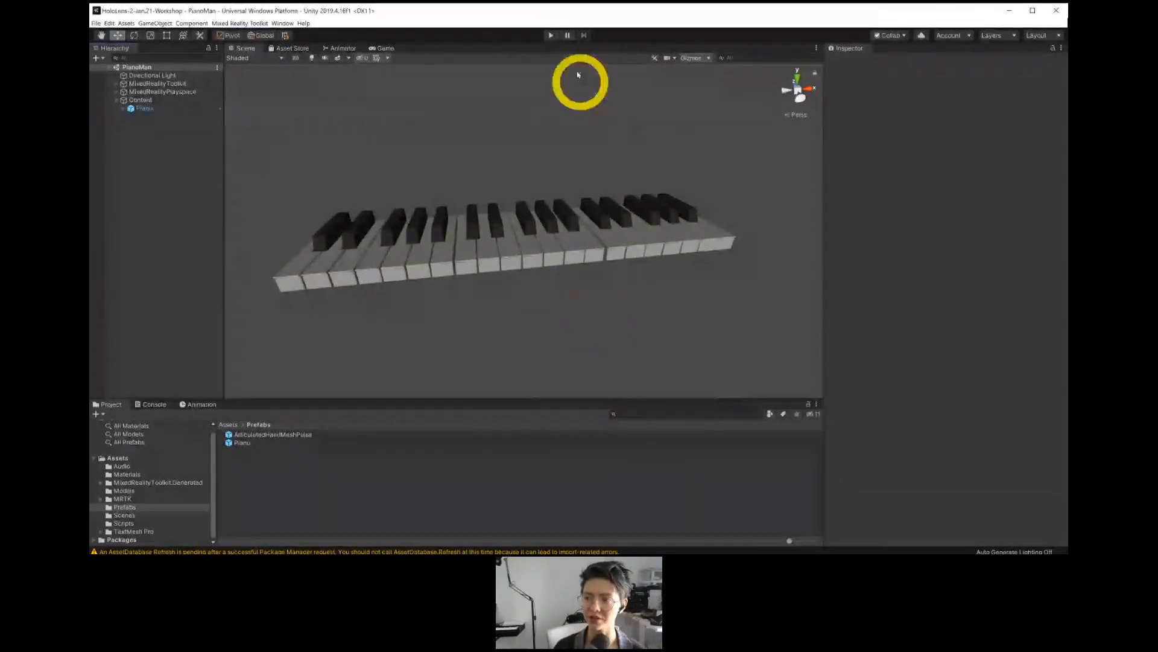
pyautogui.click(551, 37)
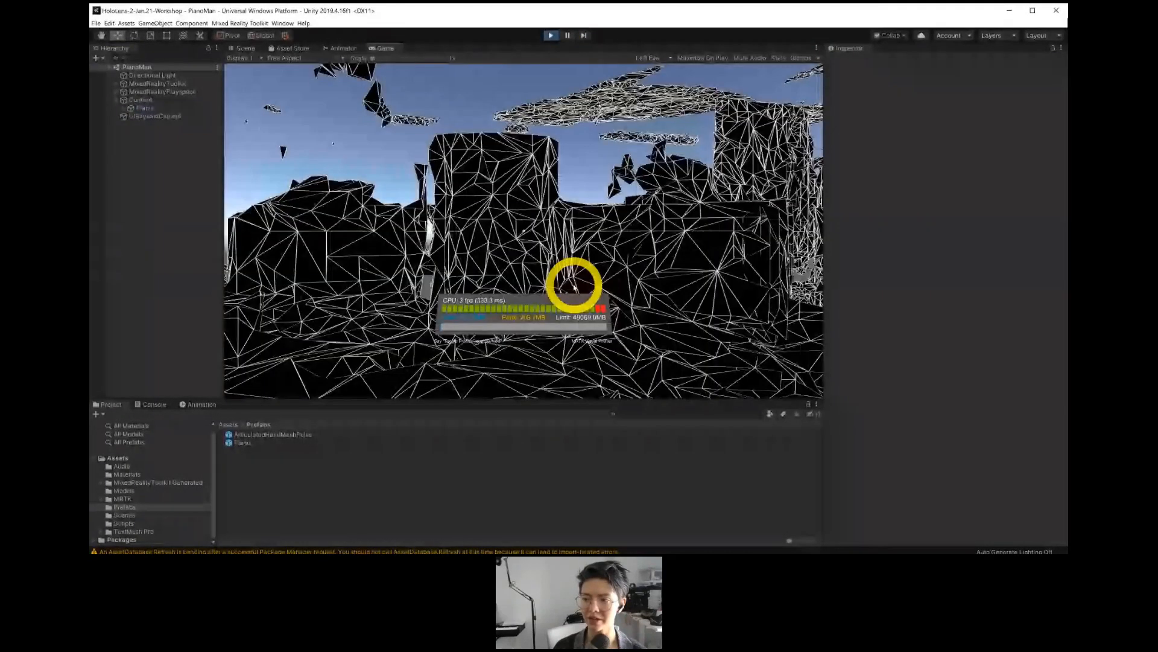
pyautogui.moveTo(573, 285); pyautogui.dragTo(525, 215, button='right')
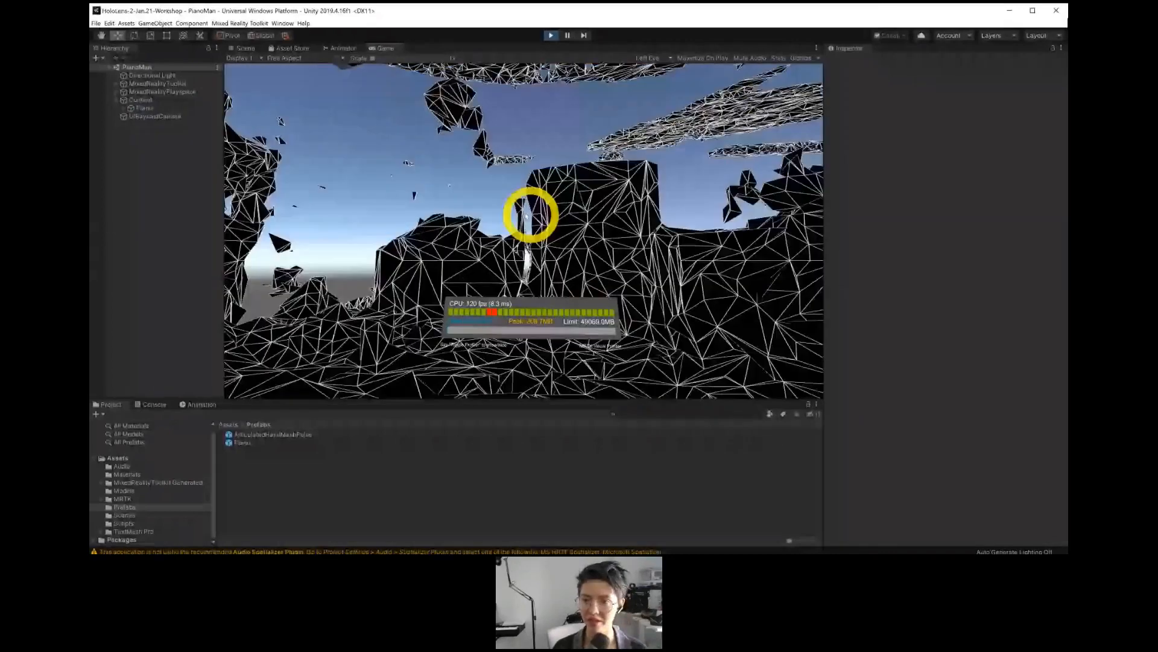
pyautogui.moveTo(525, 215); pyautogui.dragTo(556, 230, button='right')
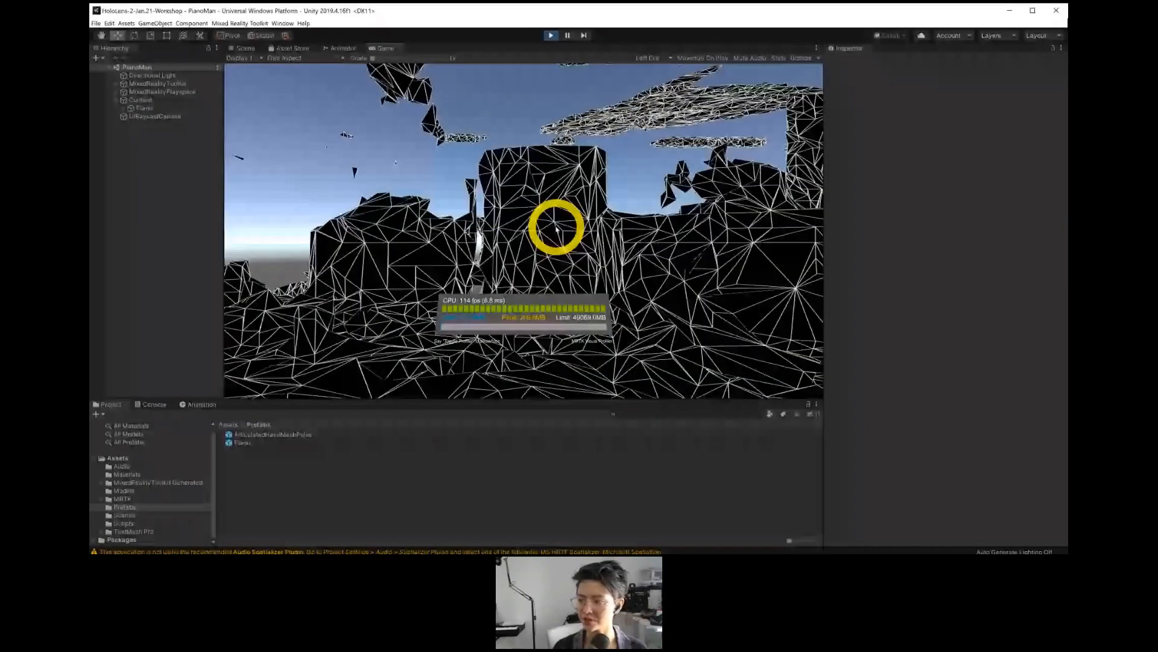
# View the MixedRealityToolkit object's Scene System settings while playing, and look around the simulated room again.
pyautogui.click(156, 83)
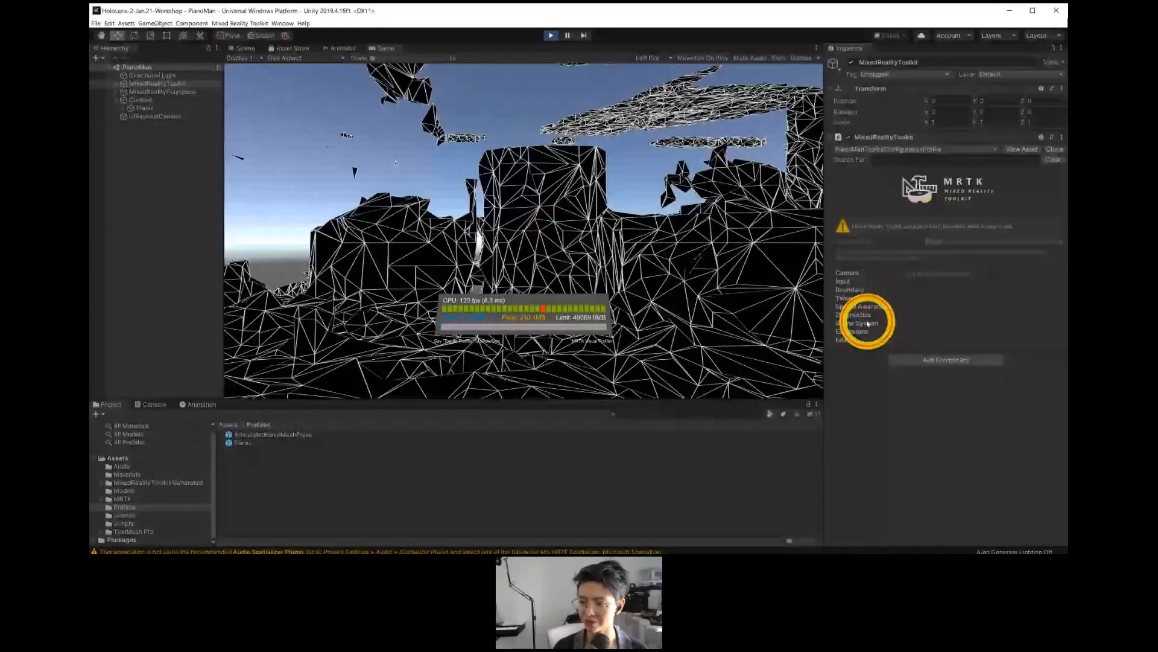
pyautogui.click(868, 324)
pyautogui.click(512, 206)
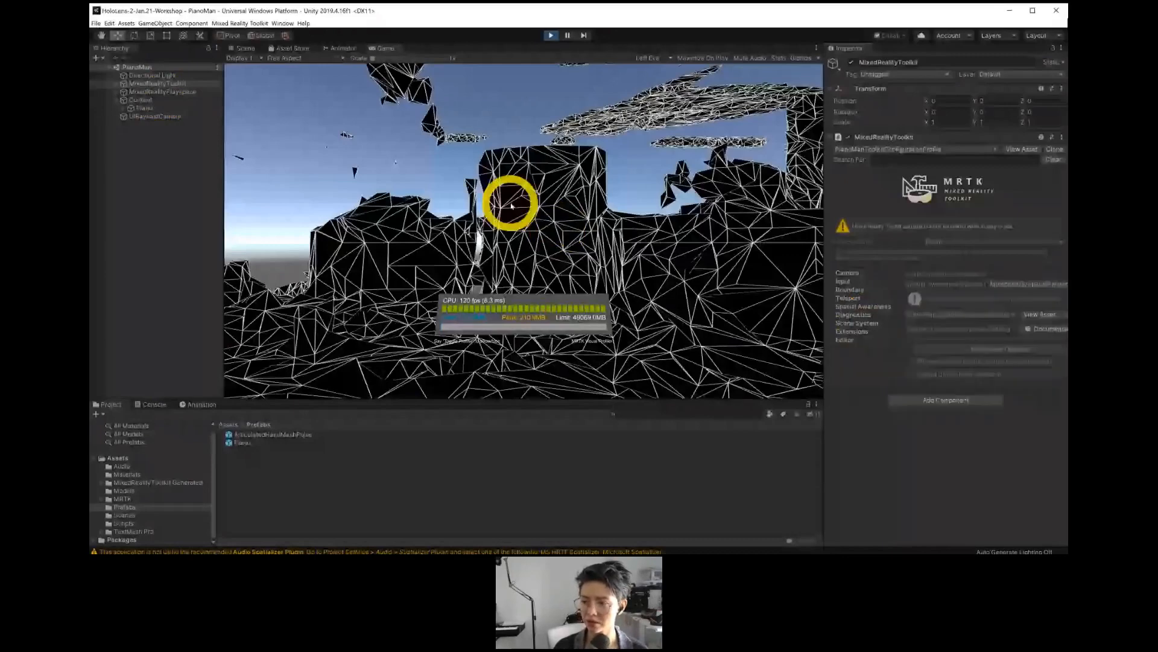
pyautogui.moveTo(511, 207); pyautogui.dragTo(524, 221, button='right')
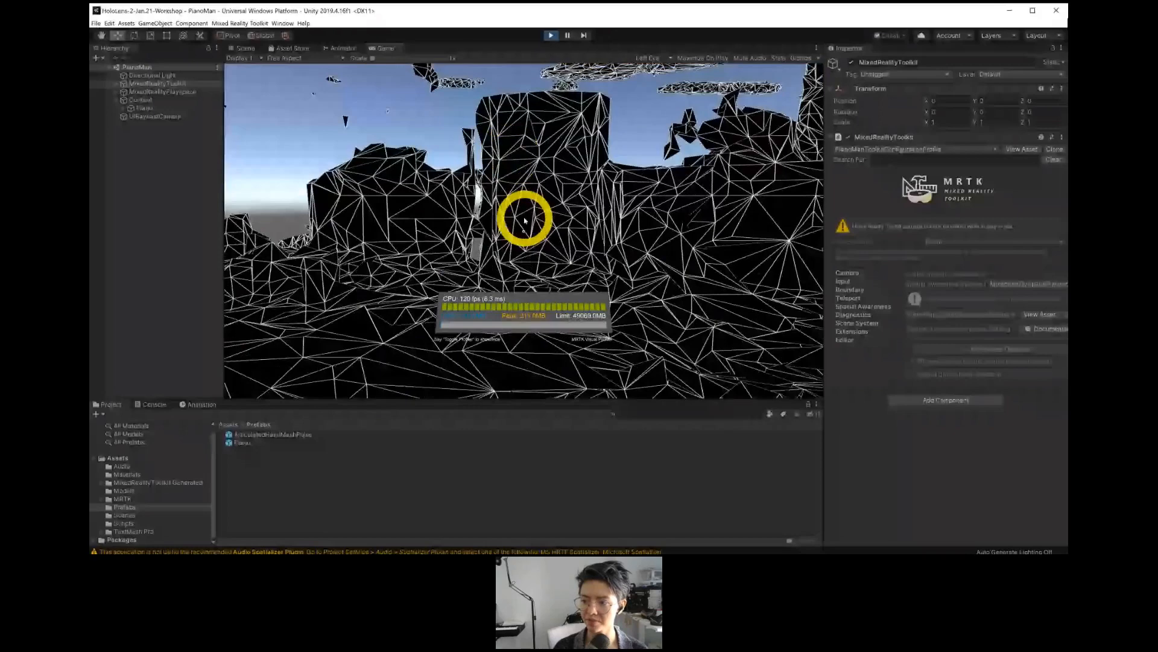
pyautogui.moveTo(524, 221); pyautogui.dragTo(572, 233, button='right')
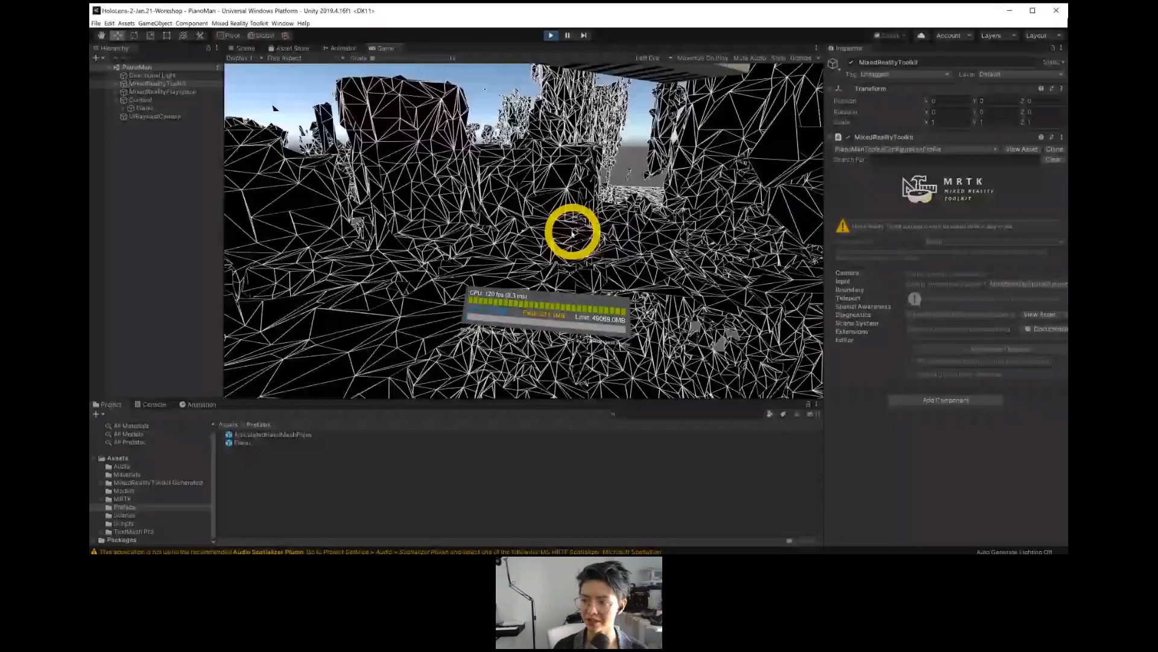
# Move through the simulated room in Play mode until the virtual piano keyboard is directly in front of the camera.
pyautogui.moveTo(573, 233); pyautogui.dragTo(520, 270, button='right')
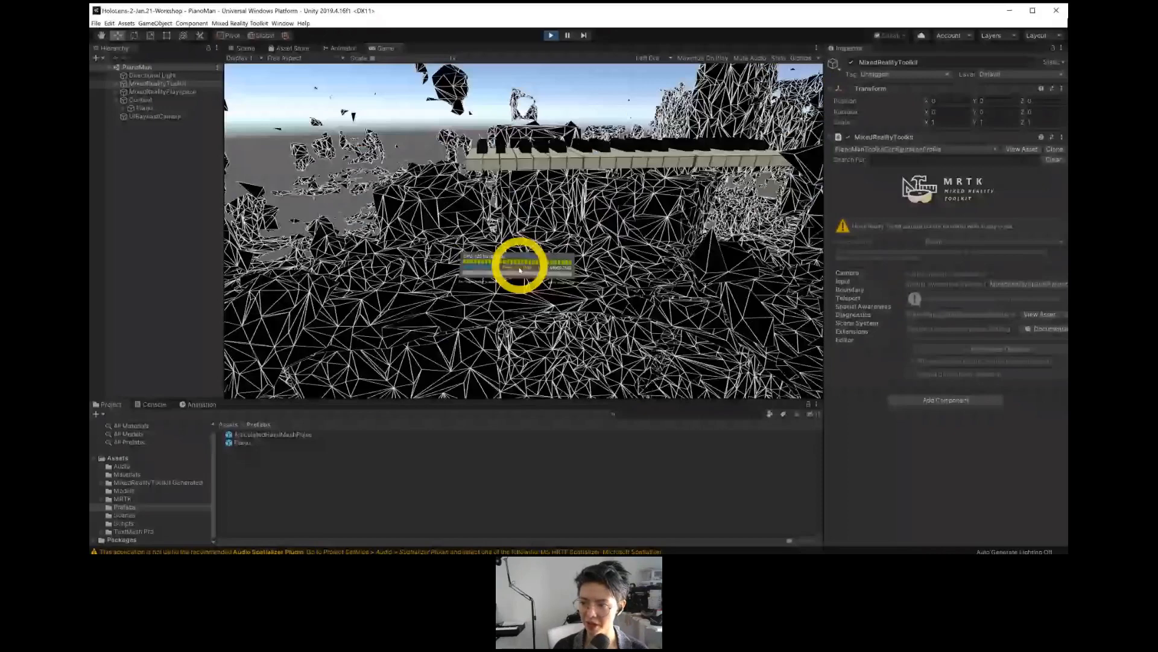
pyautogui.press('w')
pyautogui.moveTo(520, 270); pyautogui.dragTo(528, 291, button='right')
pyautogui.press('s')
pyautogui.press('w')
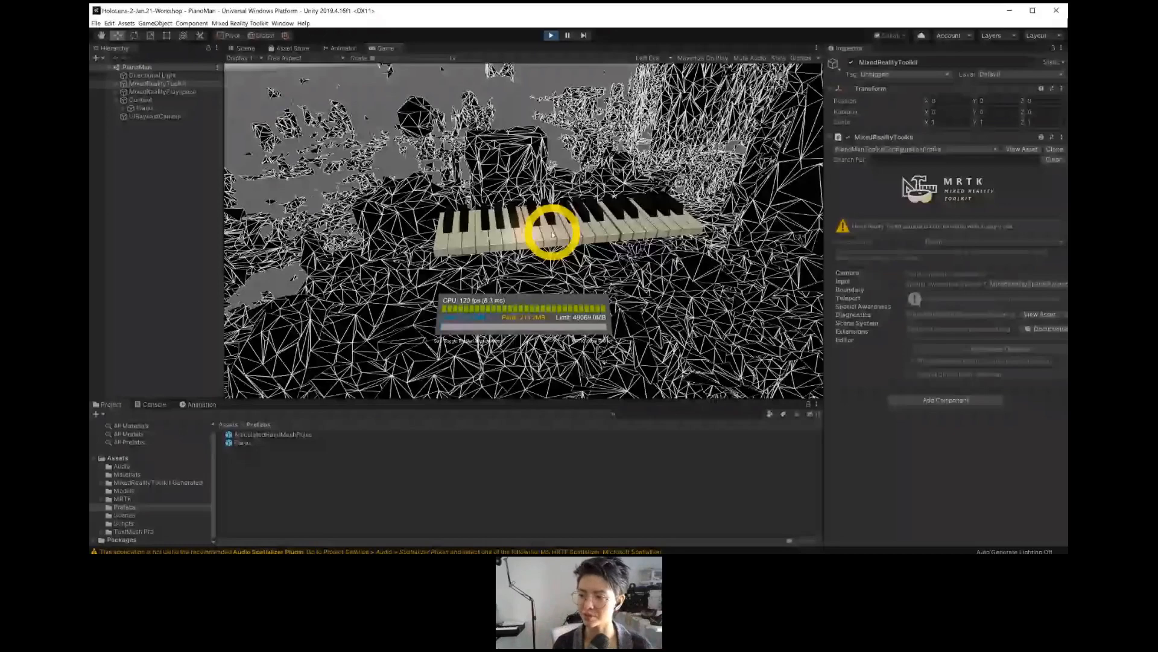
# Test the piano keys with the simulated hand while shifting along the keyboard, and stop Play mode.
pyautogui.press('space')
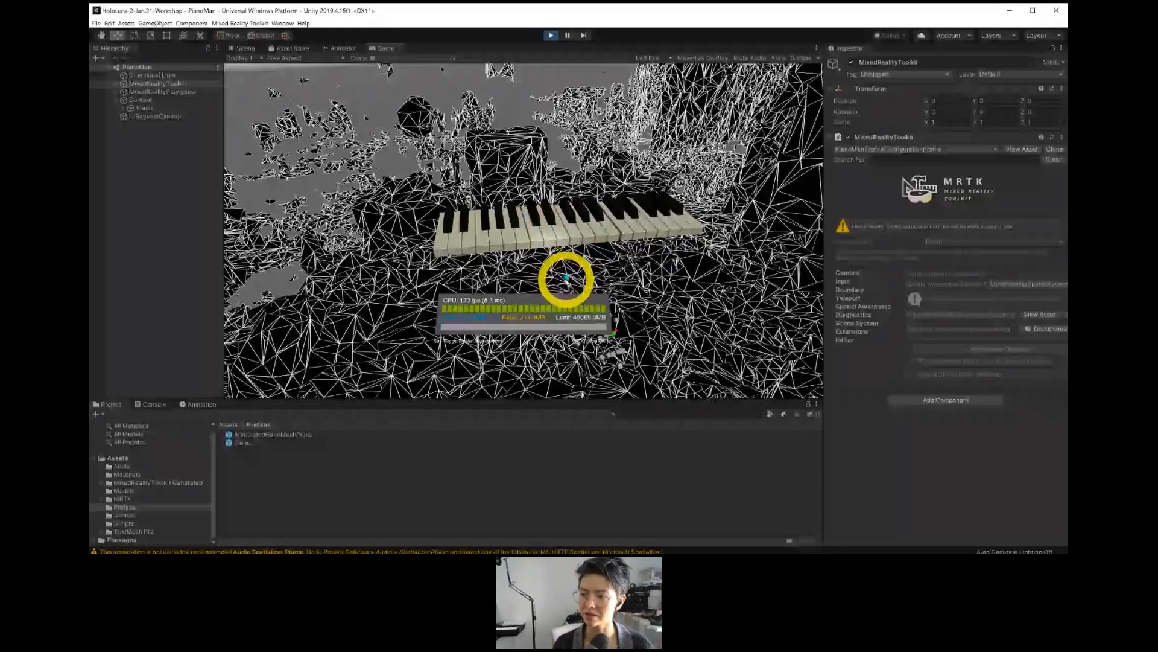
pyautogui.click(554, 269)
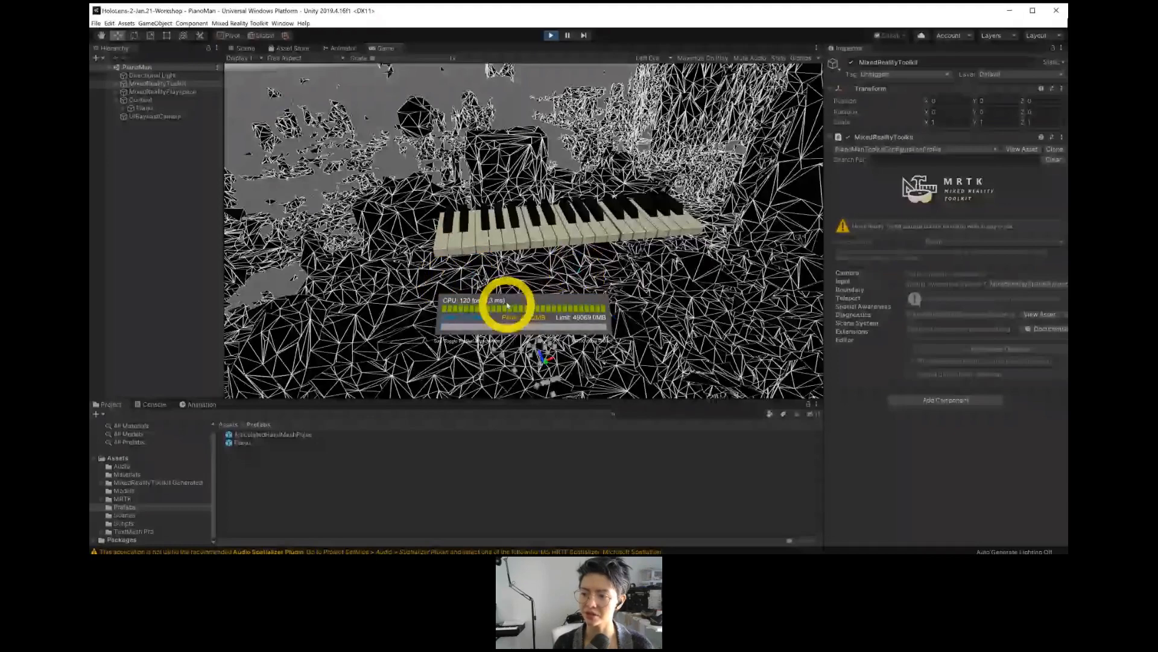
pyautogui.press('a')
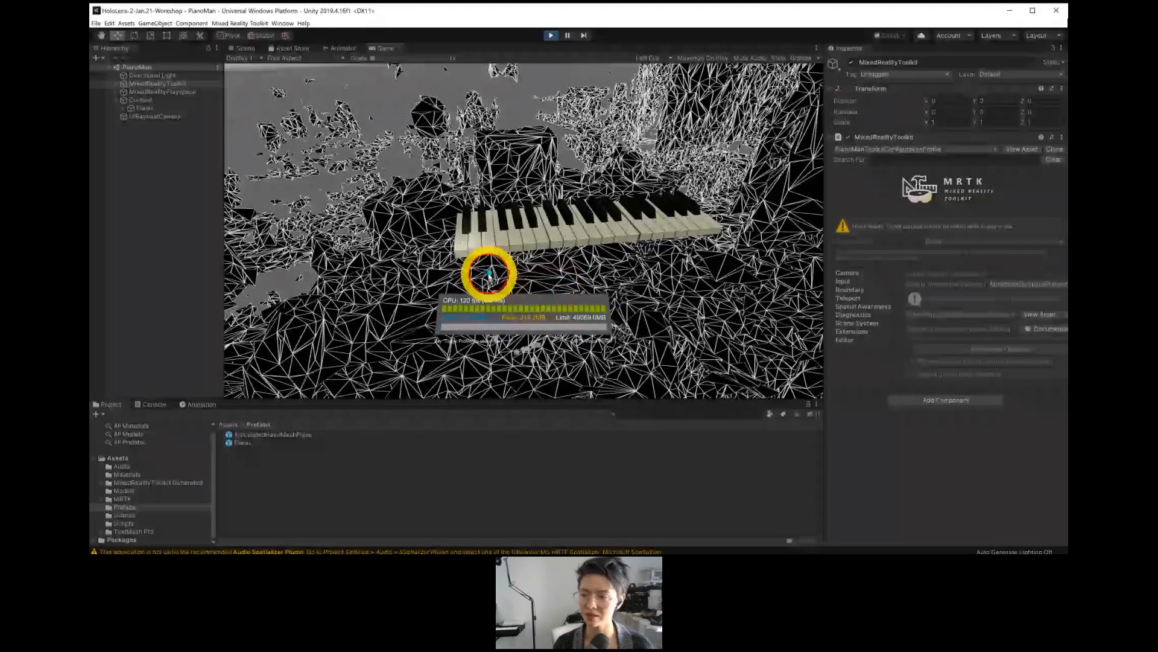
pyautogui.press('d')
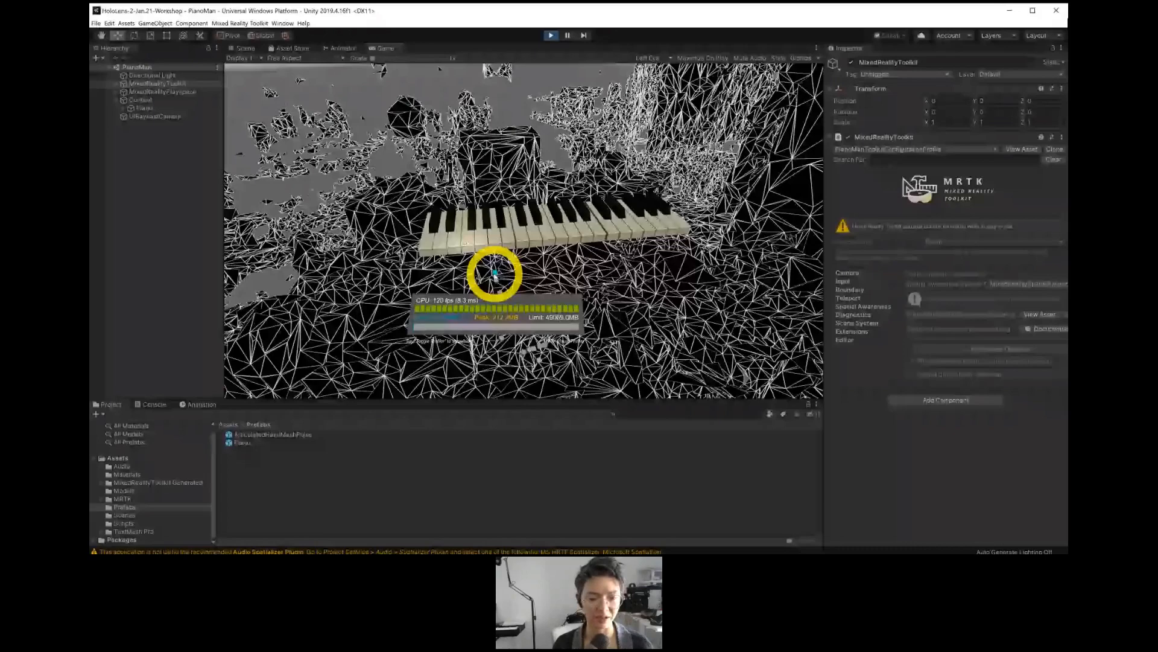
pyautogui.press('w')
pyautogui.press('d')
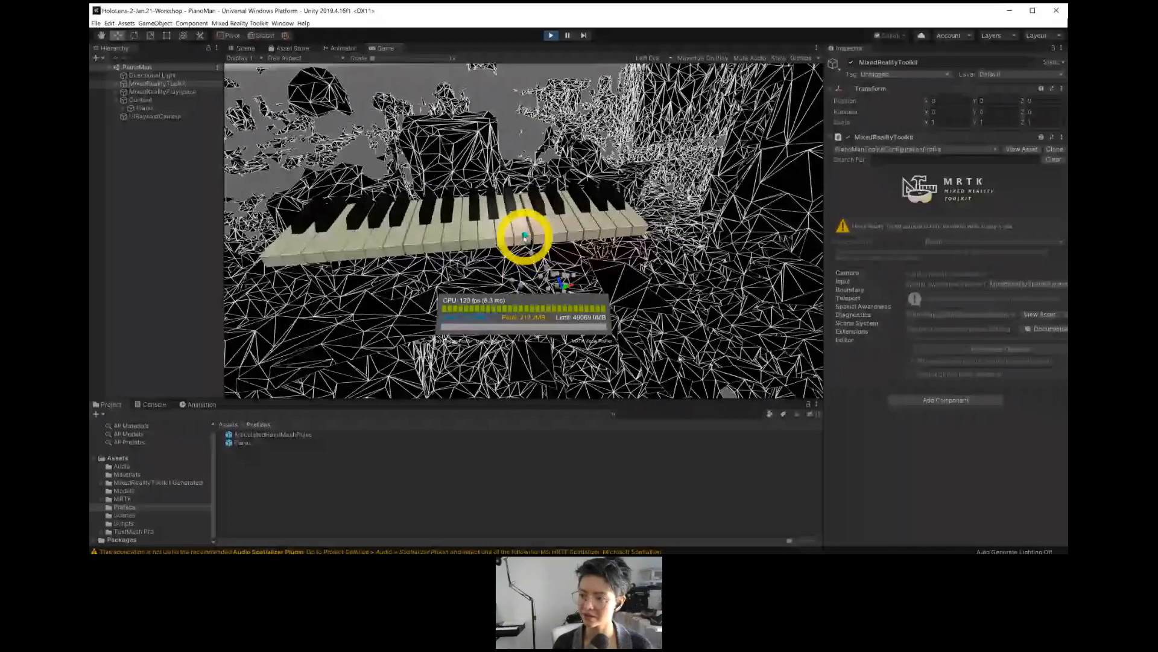
pyautogui.click(510, 234)
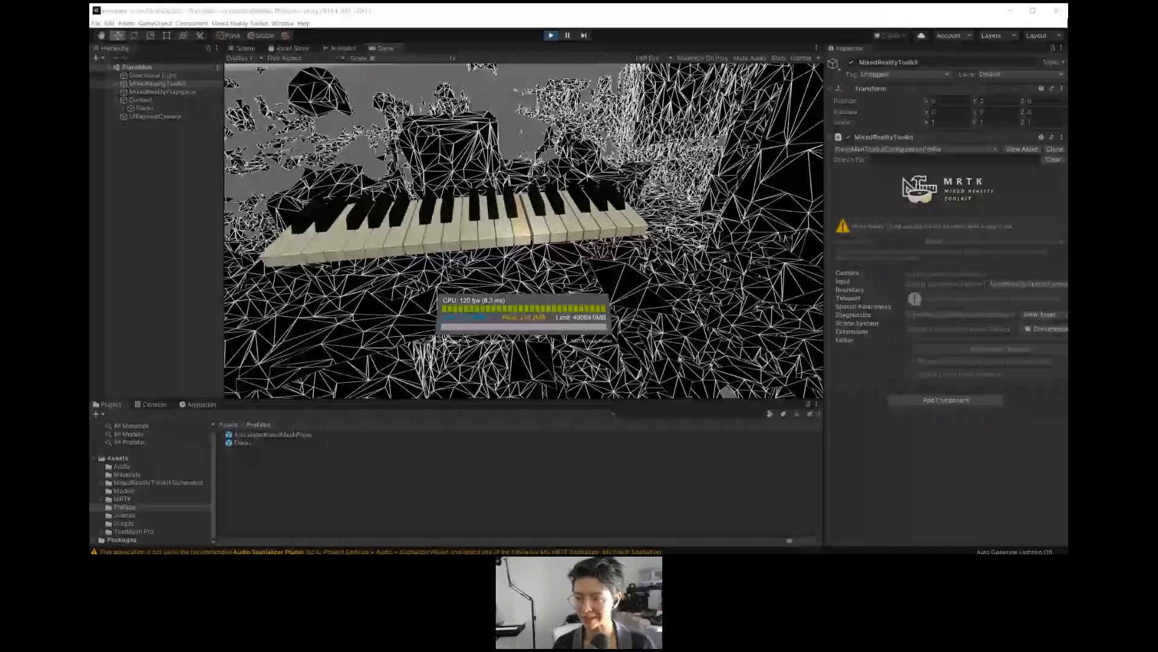
pyautogui.click(491, 307)
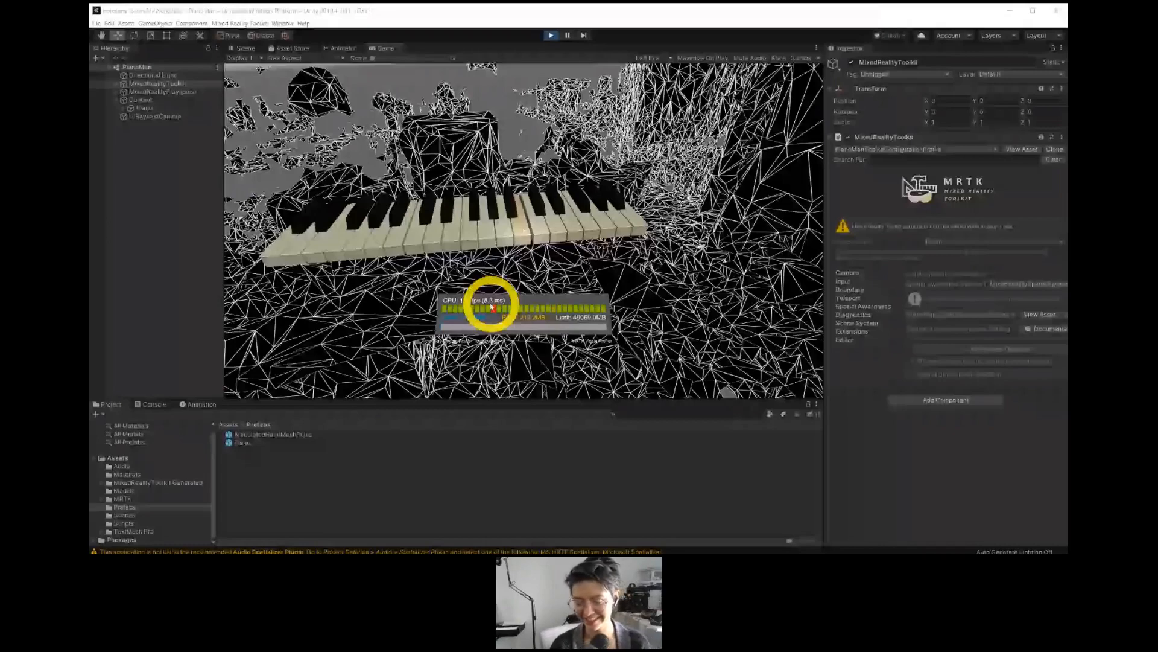
pyautogui.click(551, 36)
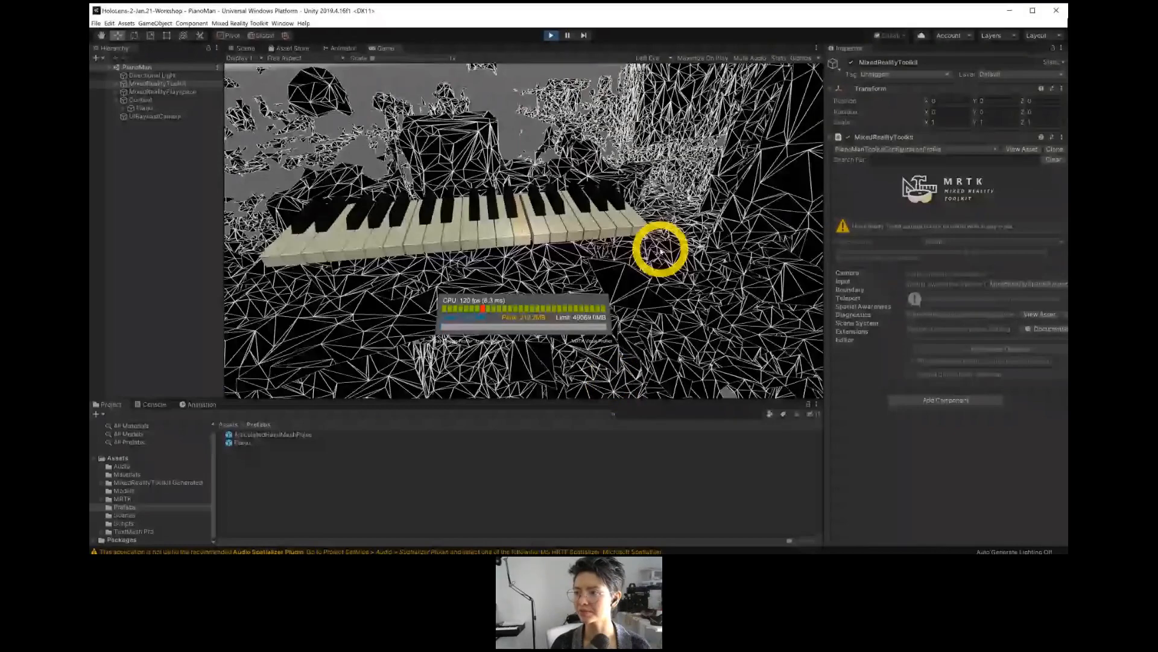
pyautogui.click(549, 35)
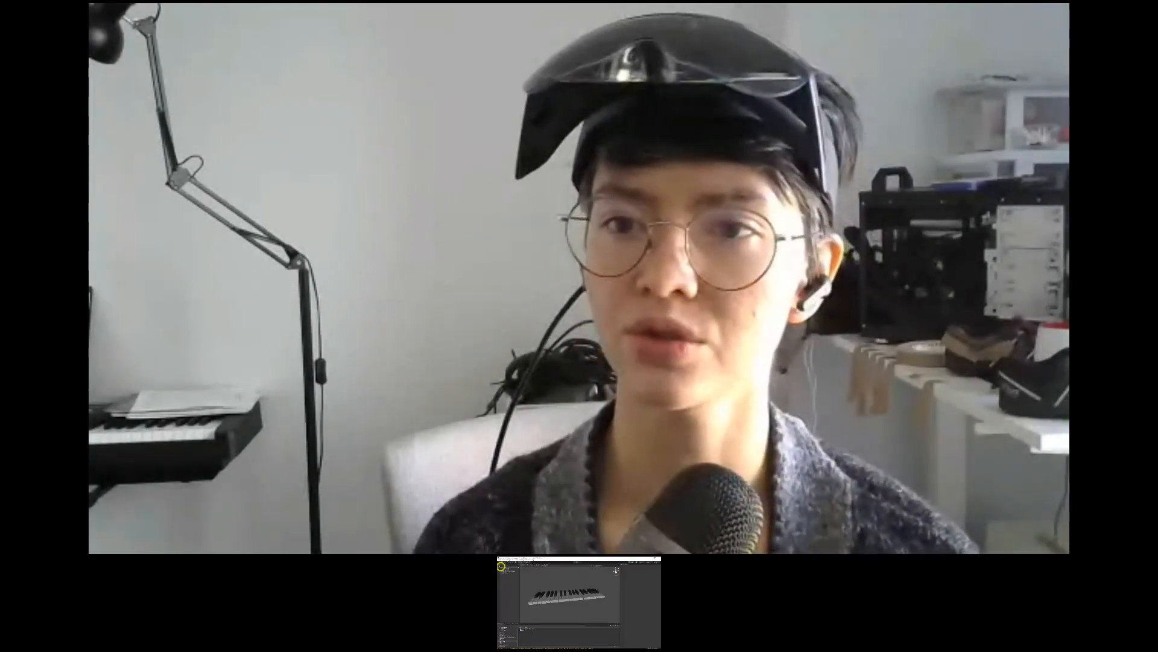
# Build the PianoMan scene for Universal Windows Platform into a new project subfolder named Builds.
pyautogui.click(501, 563)
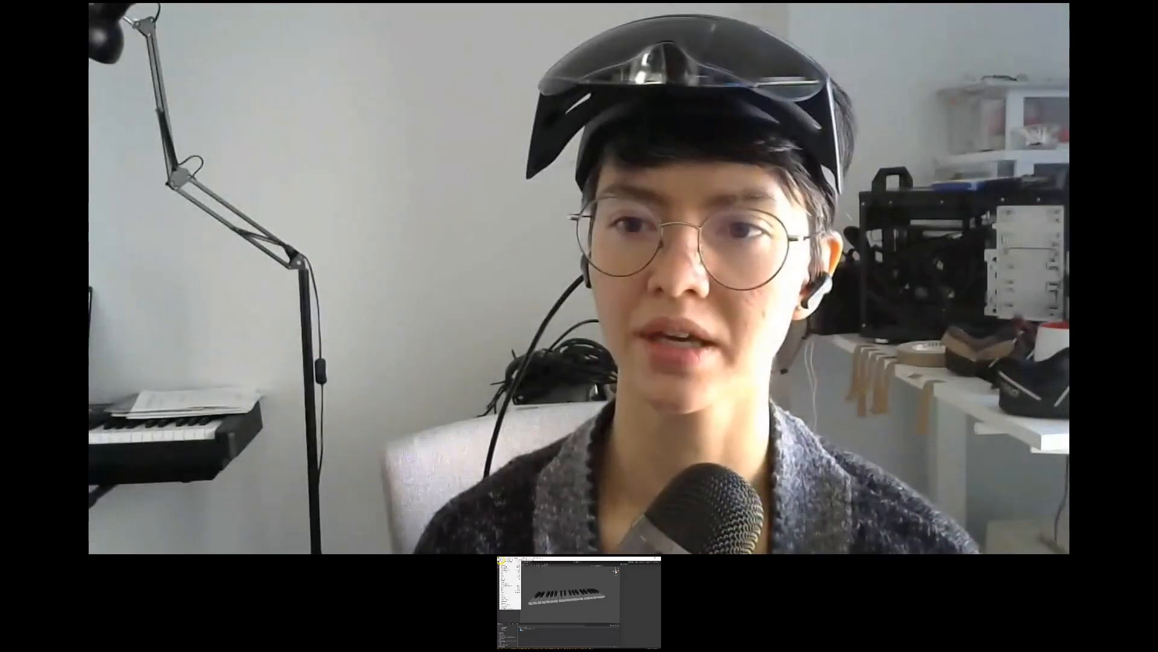
pyautogui.click(500, 573)
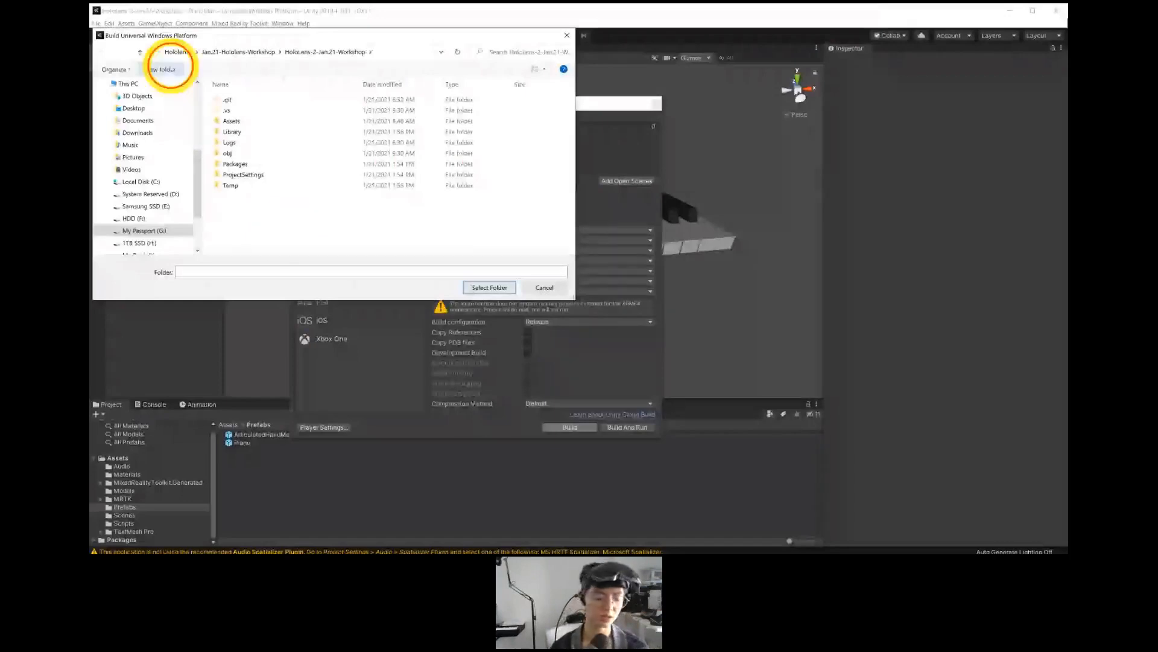
pyautogui.click(172, 70)
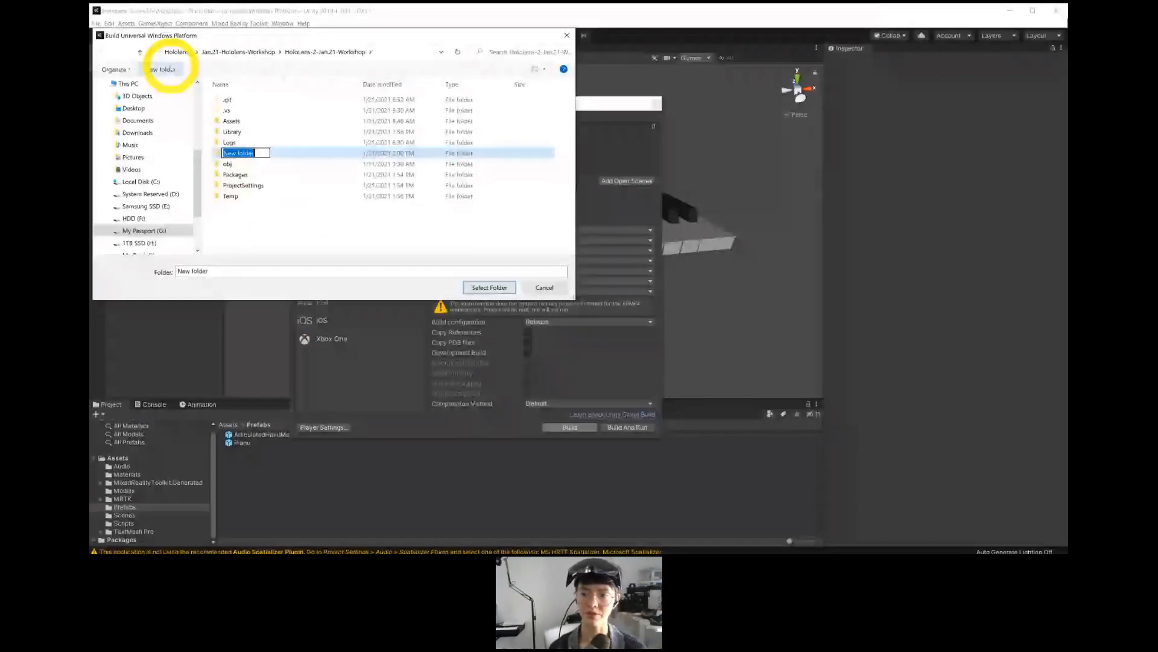
pyautogui.write('Builds')
pyautogui.press('Return')
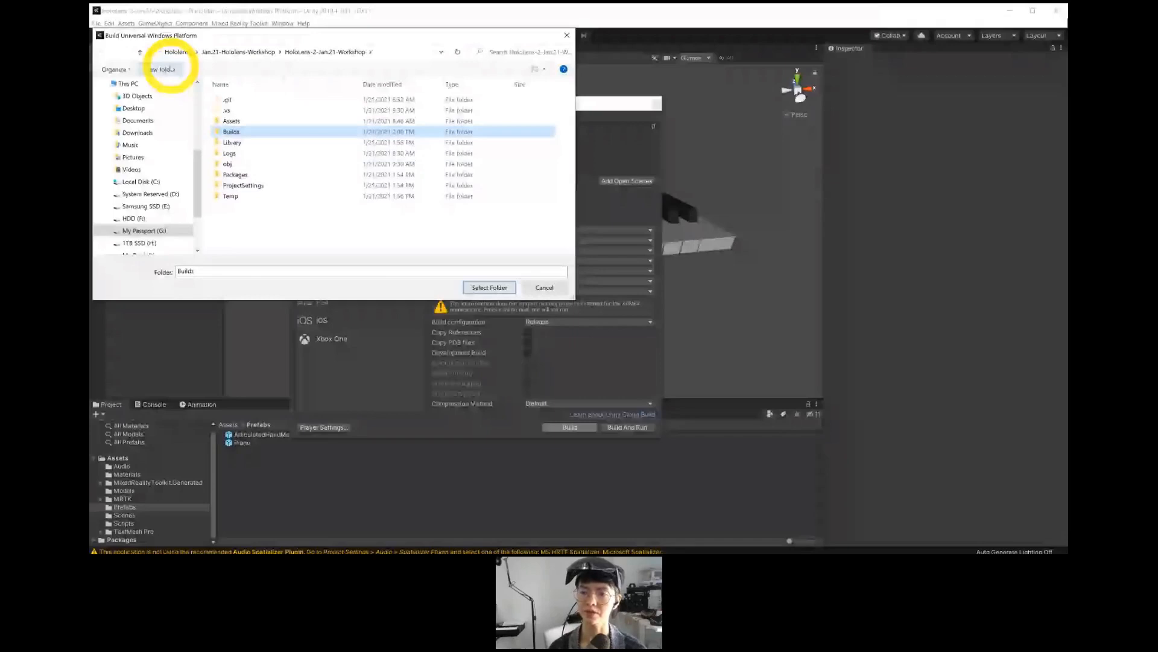
pyautogui.click(256, 131)
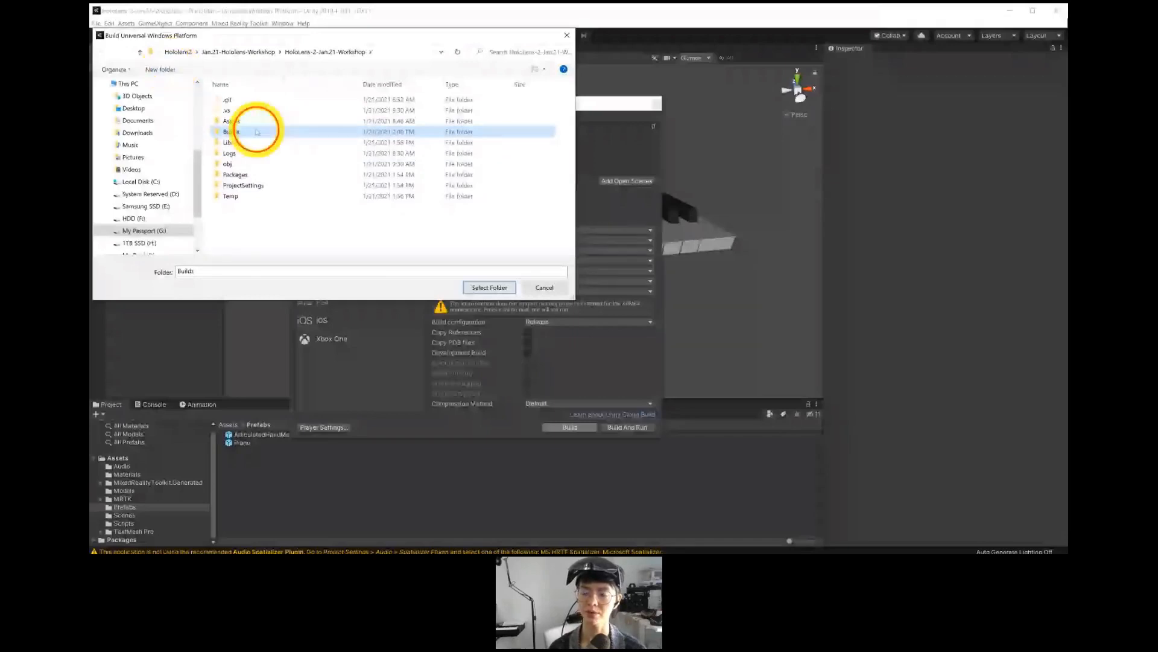
pyautogui.click(489, 288)
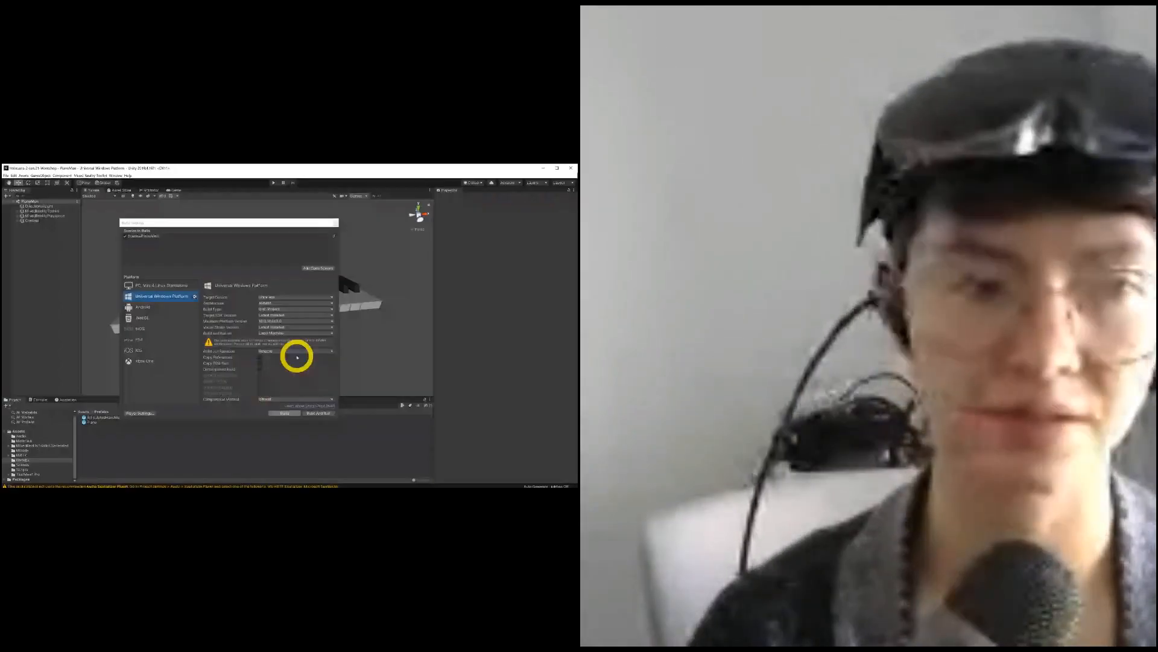
pyautogui.click(570, 427)
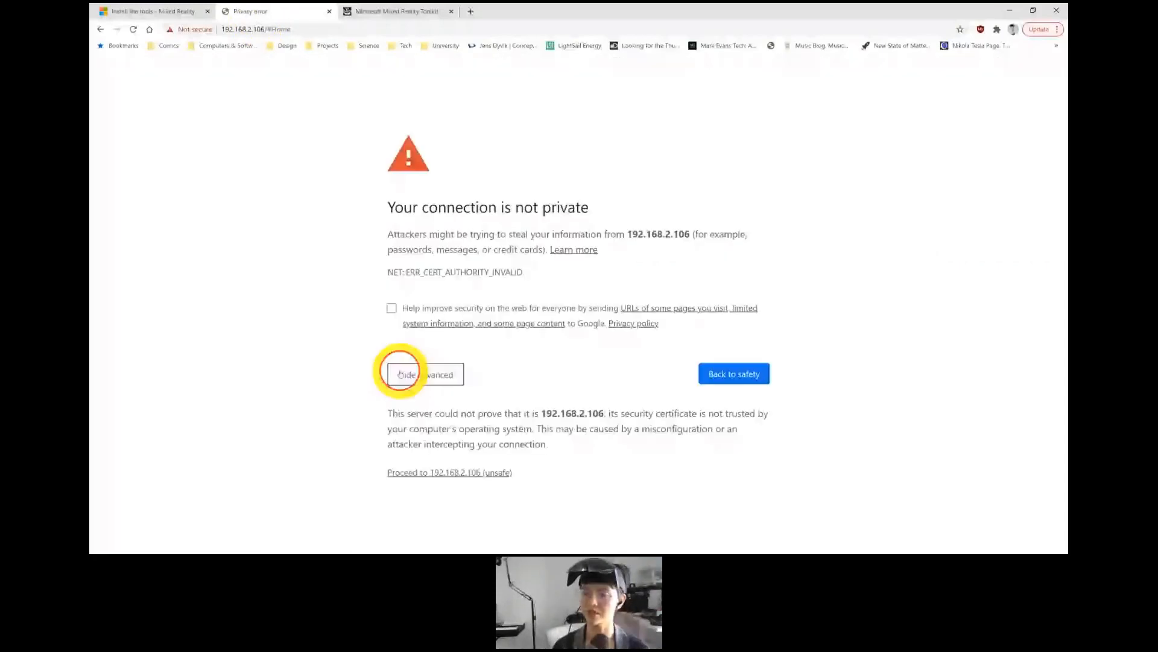
# Proceed past the browser's certificate warning to the HoloLens Windows Device Portal, and view the device status and 3D View.
pyautogui.click(418, 472)
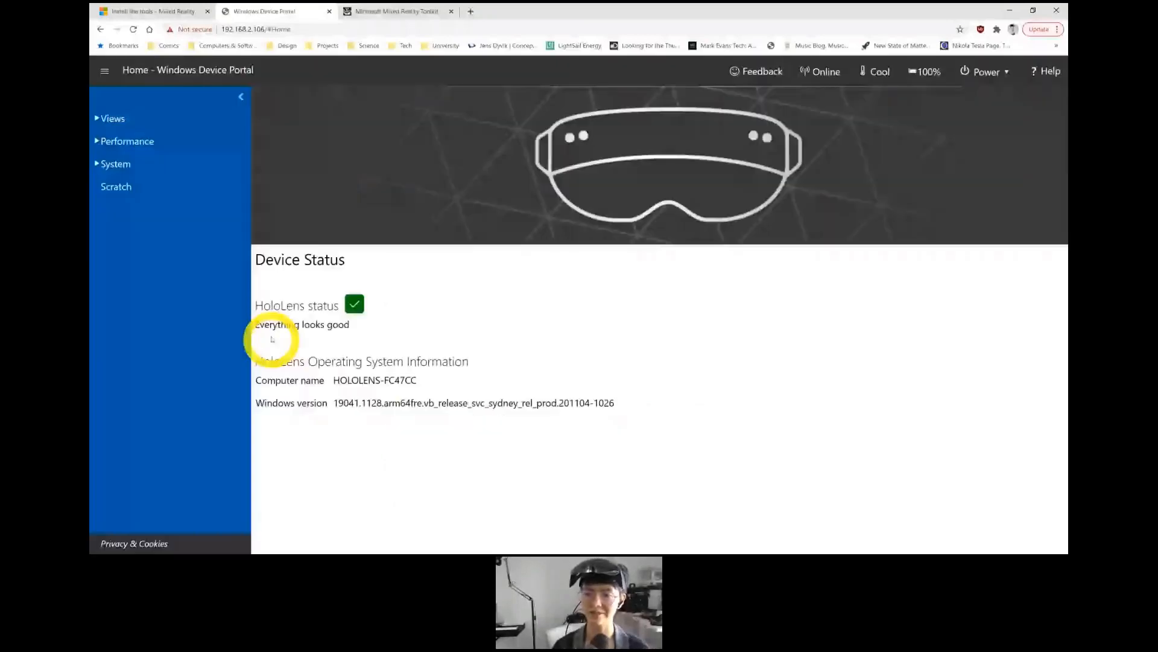
pyautogui.moveTo(272, 339); pyautogui.dragTo(412, 461)
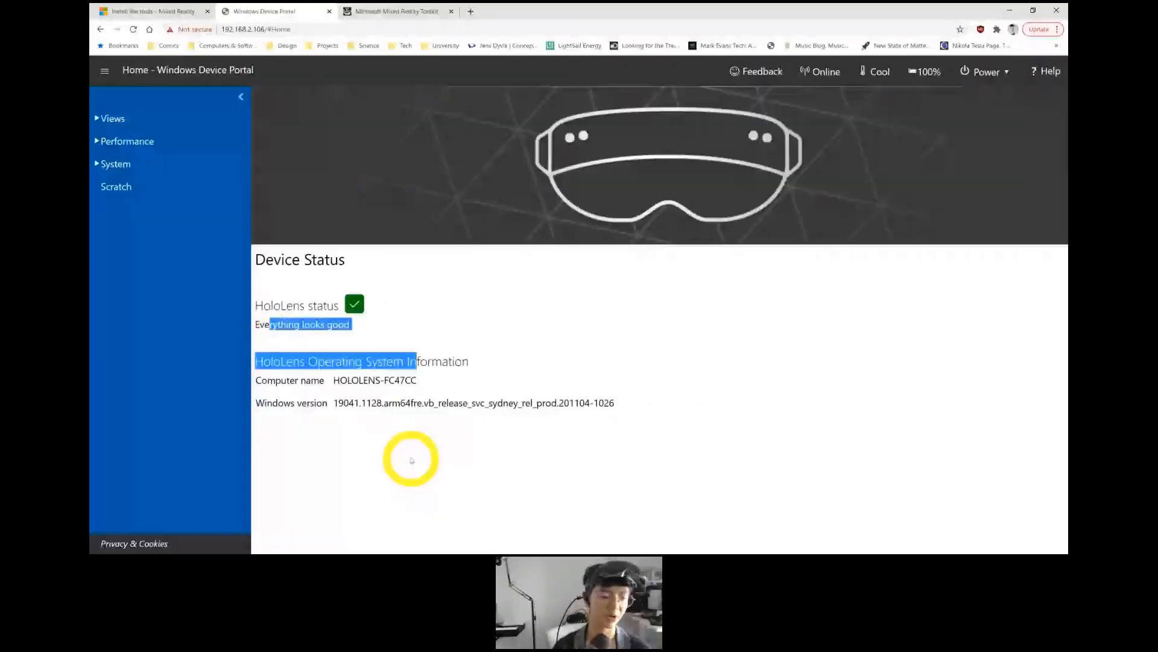
pyautogui.click(310, 326)
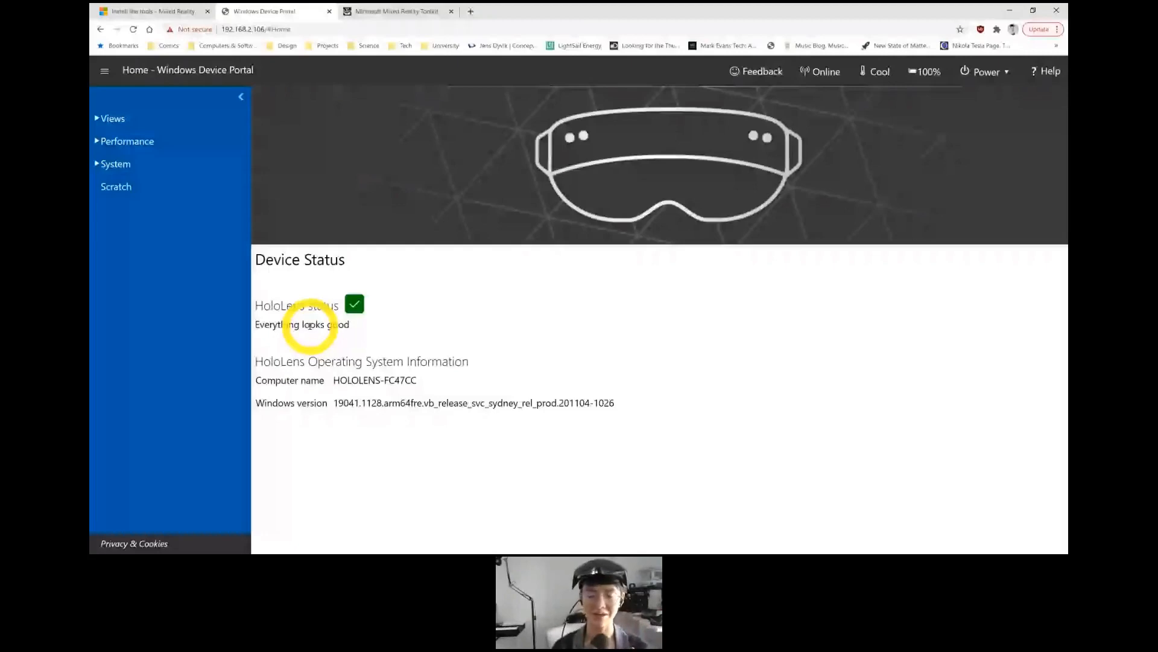
pyautogui.click(97, 119)
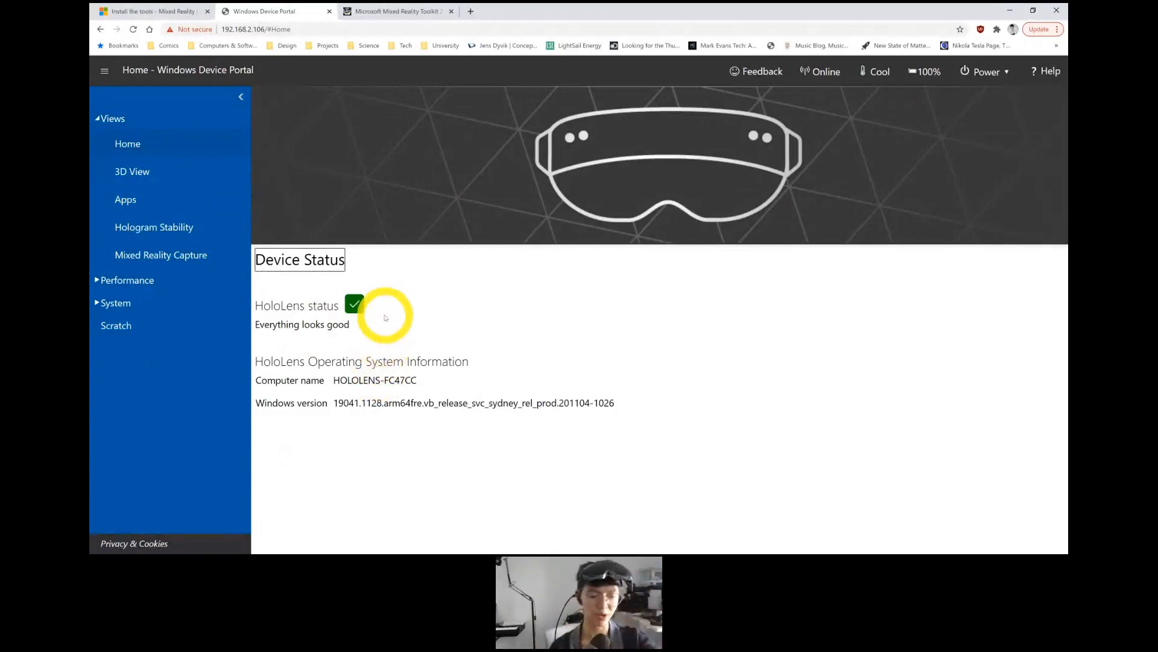
pyautogui.click(123, 149)
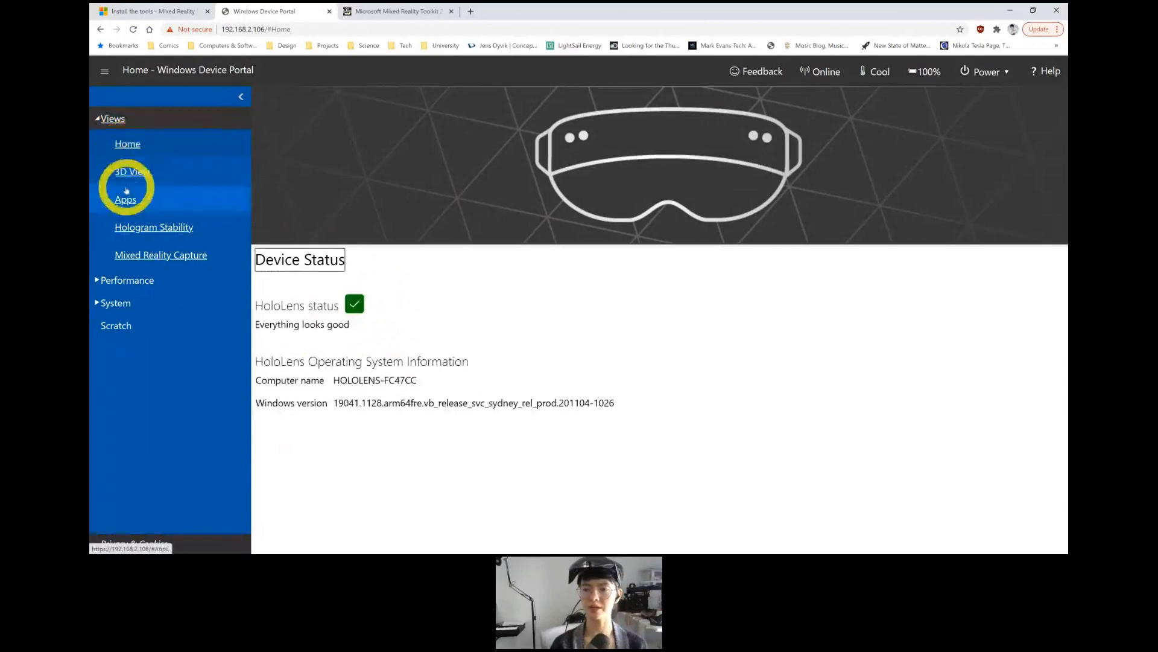
pyautogui.click(133, 173)
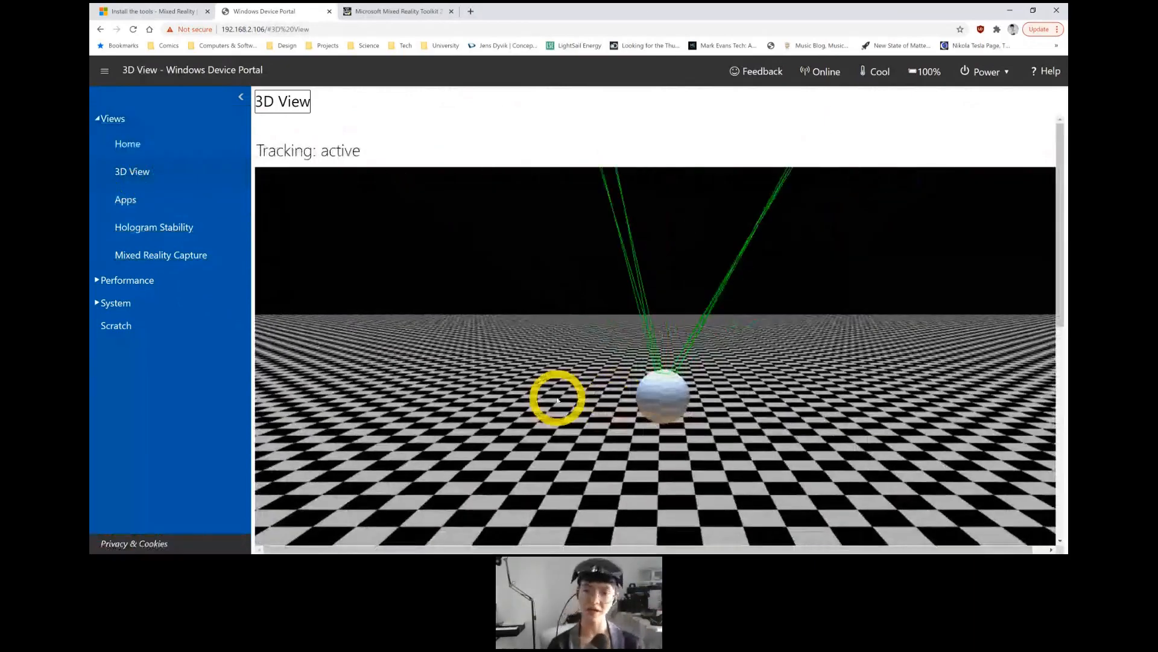
# Start a Mixed Reality Capture live preview at High (720p, 30fps, 5 Mbits) in the Windows Device Portal.
pyautogui.click(176, 258)
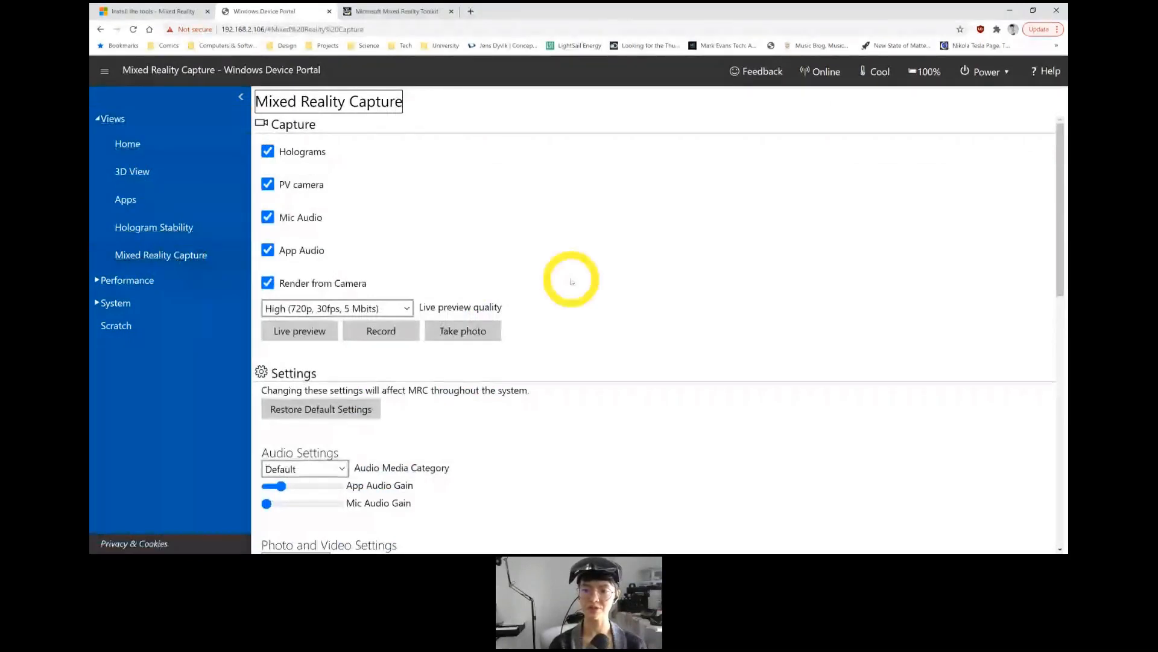
pyautogui.scroll(-1, 572, 281)
pyautogui.click(295, 280)
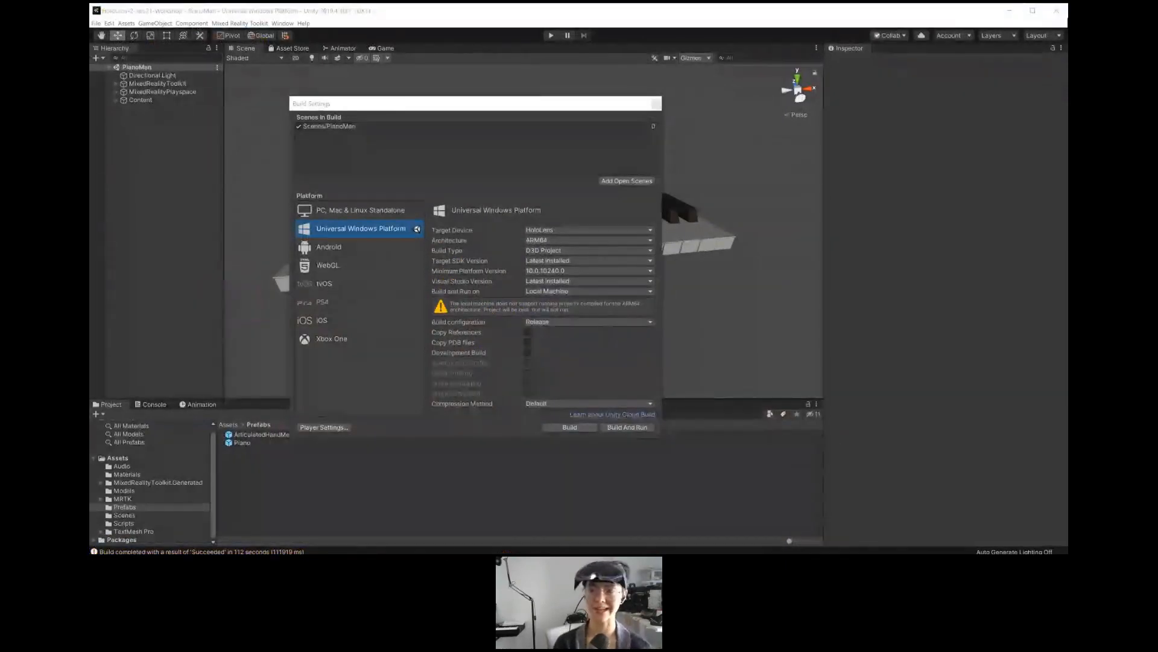
# In File Explorer, open HoloLens-2-Jan.21-Workshop.sln from the Builds folder with Microsoft Visual Studio 2019.
pyautogui.moveTo(90, 189); pyautogui.dragTo(505, 62)
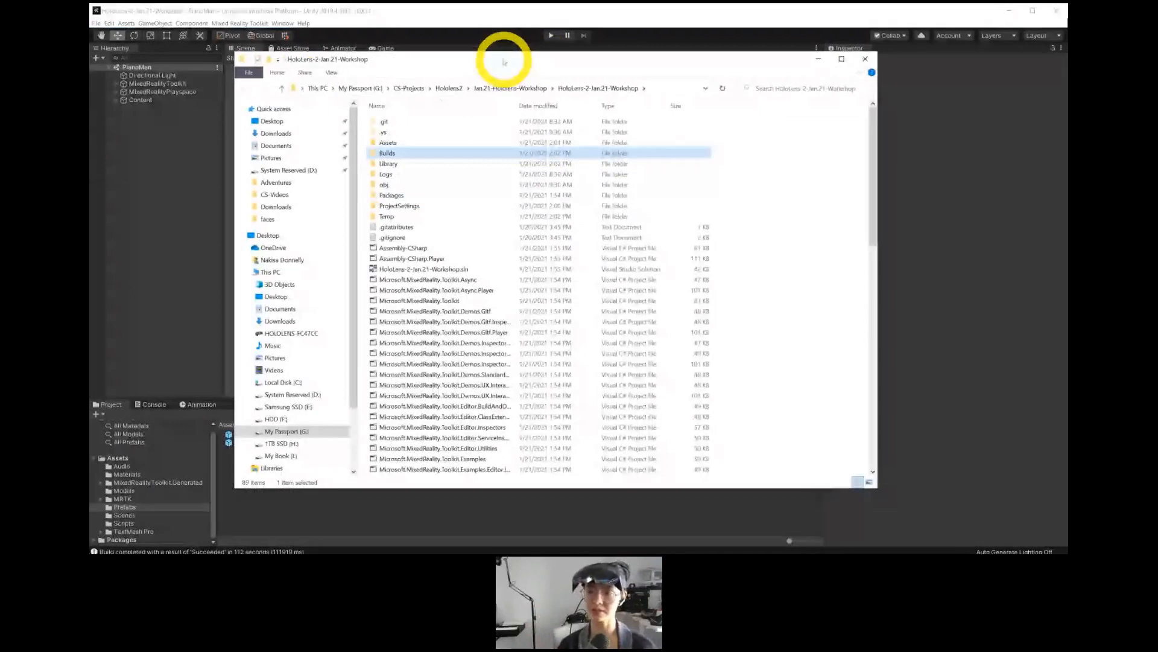
pyautogui.doubleClick(372, 155)
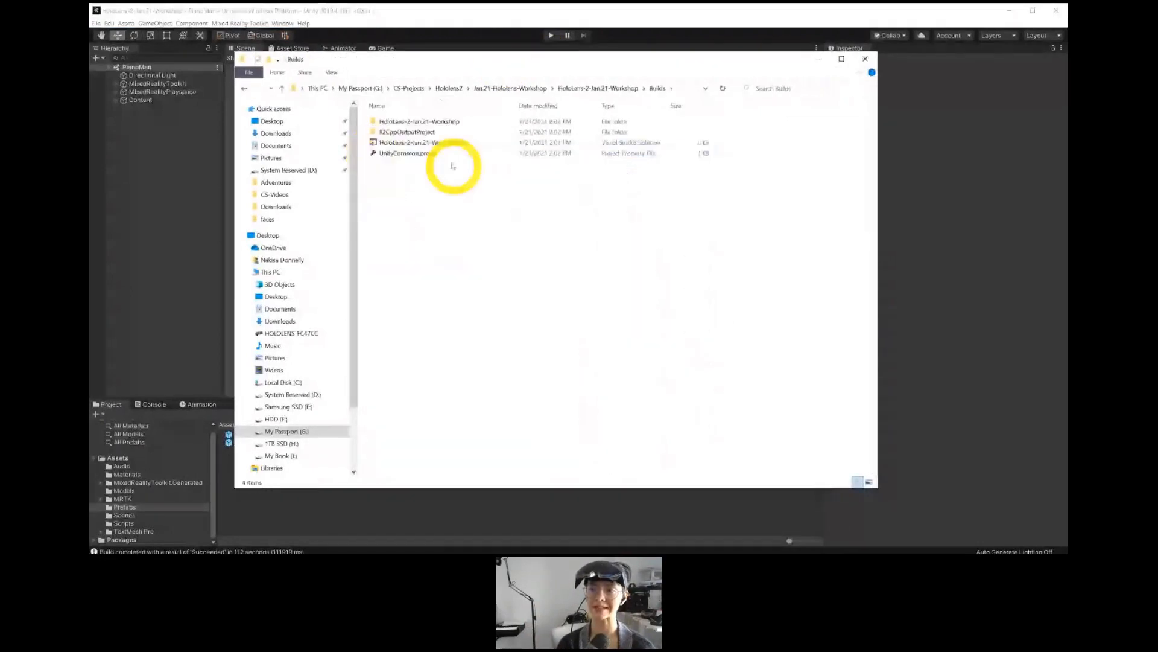
pyautogui.click(431, 143)
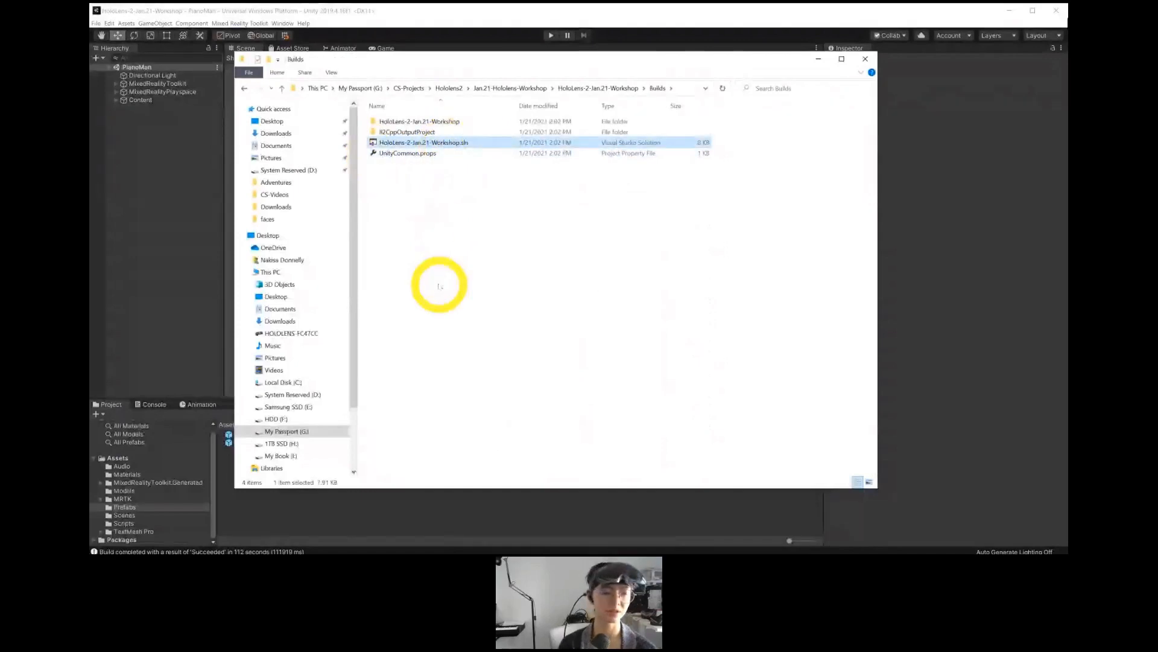
pyautogui.rightClick(460, 143)
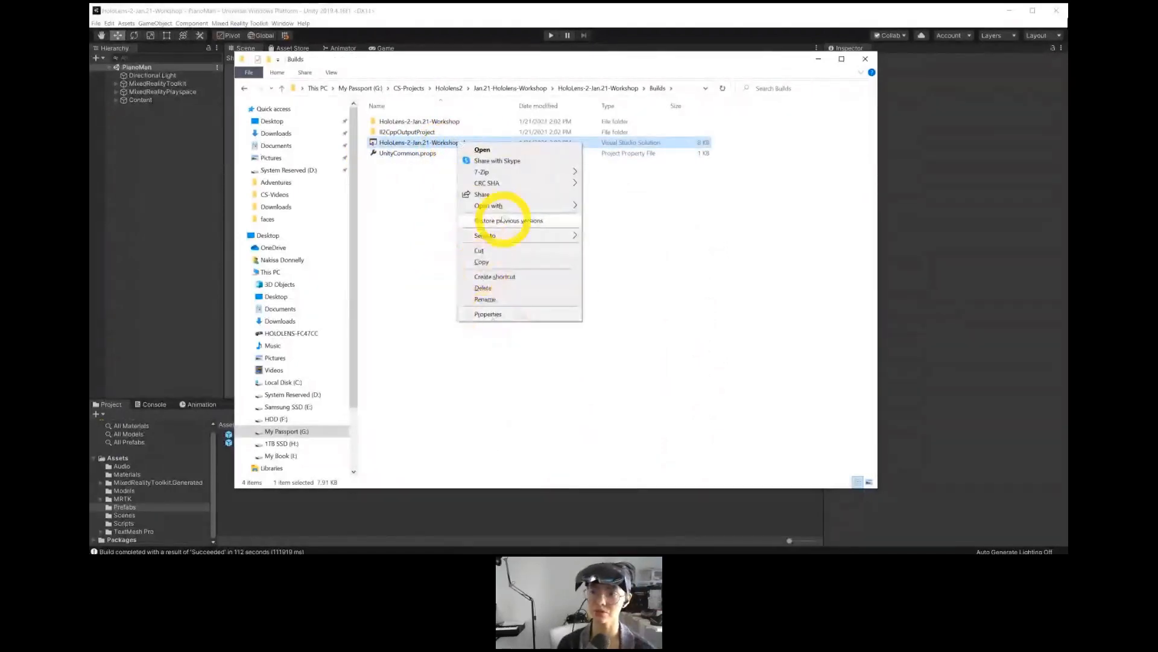
pyautogui.moveTo(500, 205)
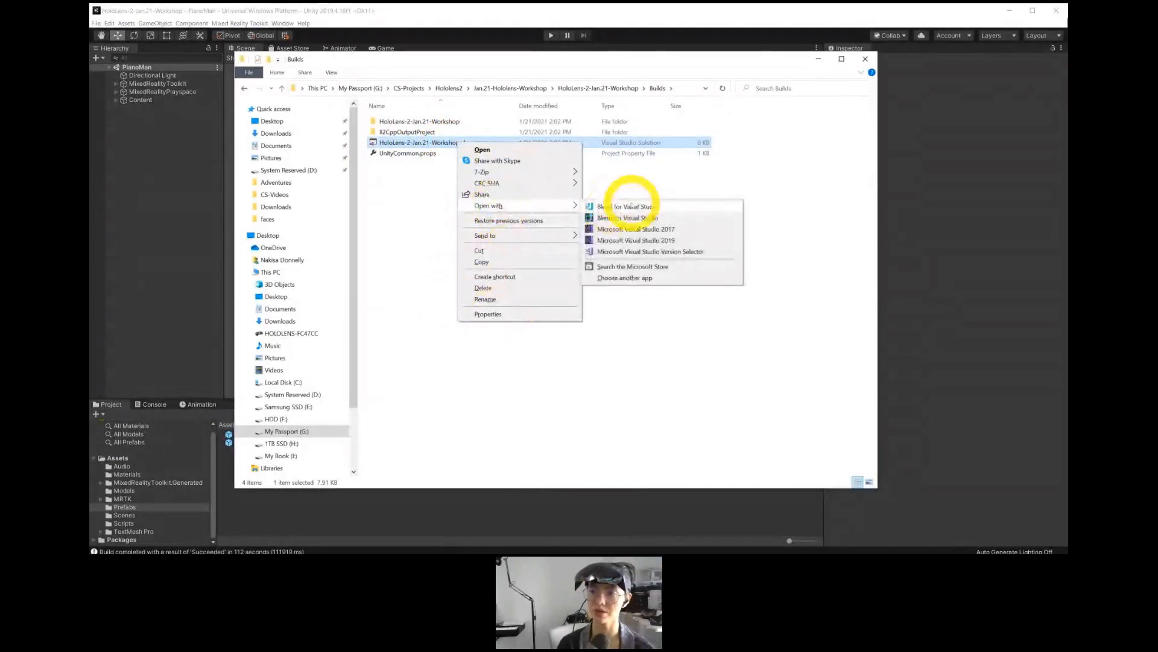
pyautogui.click(629, 242)
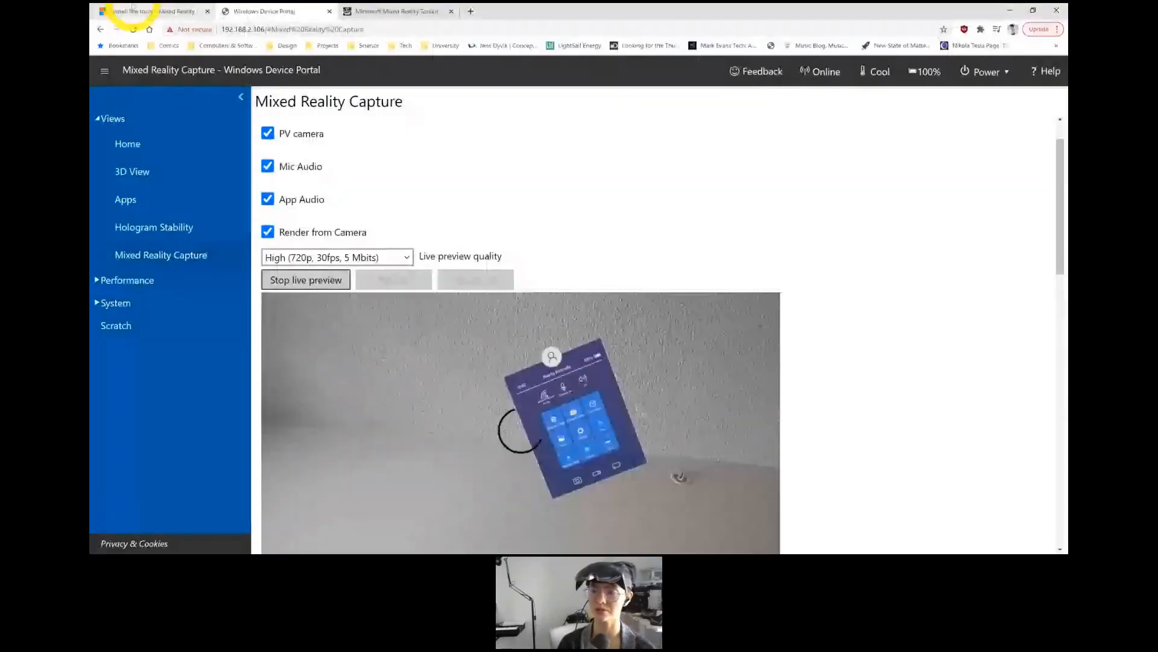
# Review the Visual Studio 2019 workload and Windows SDK requirements on the Install the tools page in the browser.
pyautogui.click(134, 12)
pyautogui.scroll(5, 621, 305)
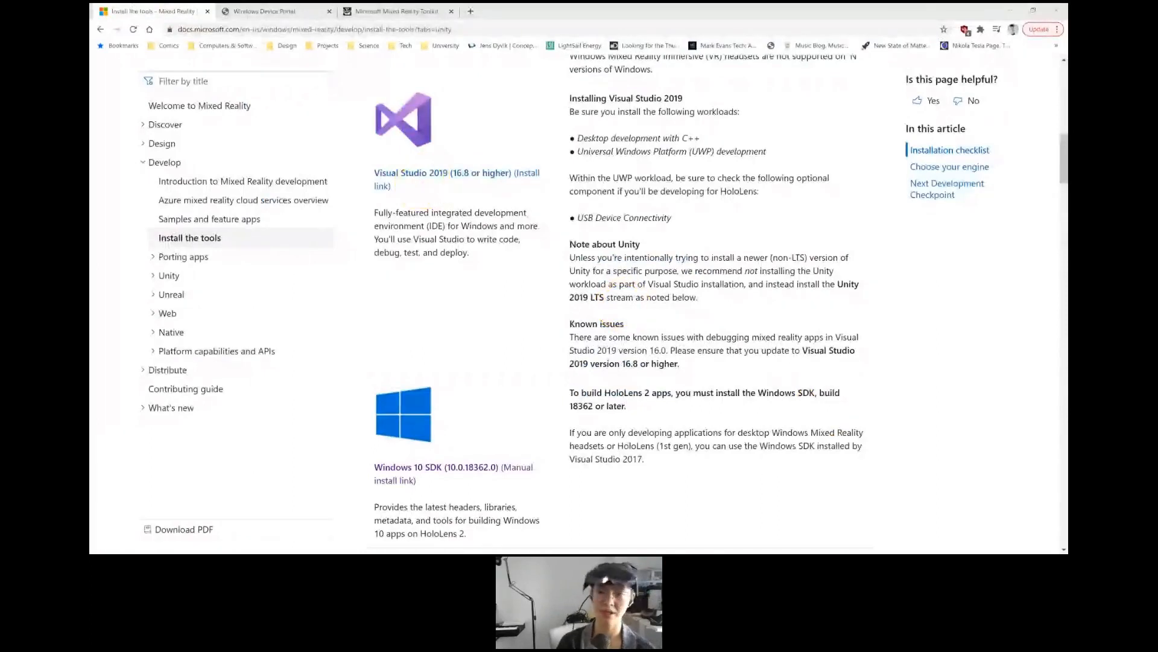
pyautogui.hotkey('alt', 'Tab')
# In Visual Studio, set the HoloLens-2-Jan.21-Workshop solution to the Release configuration, ARM64 platform and Device as the deployment target.
pyautogui.click(844, 11)
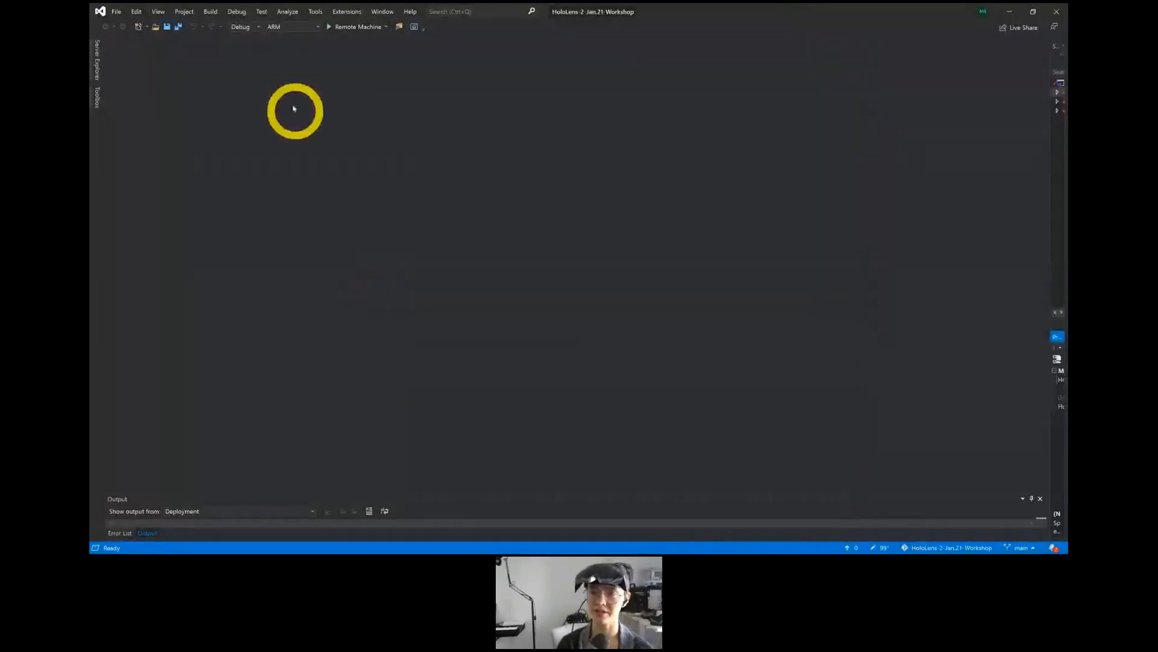
pyautogui.click(259, 26)
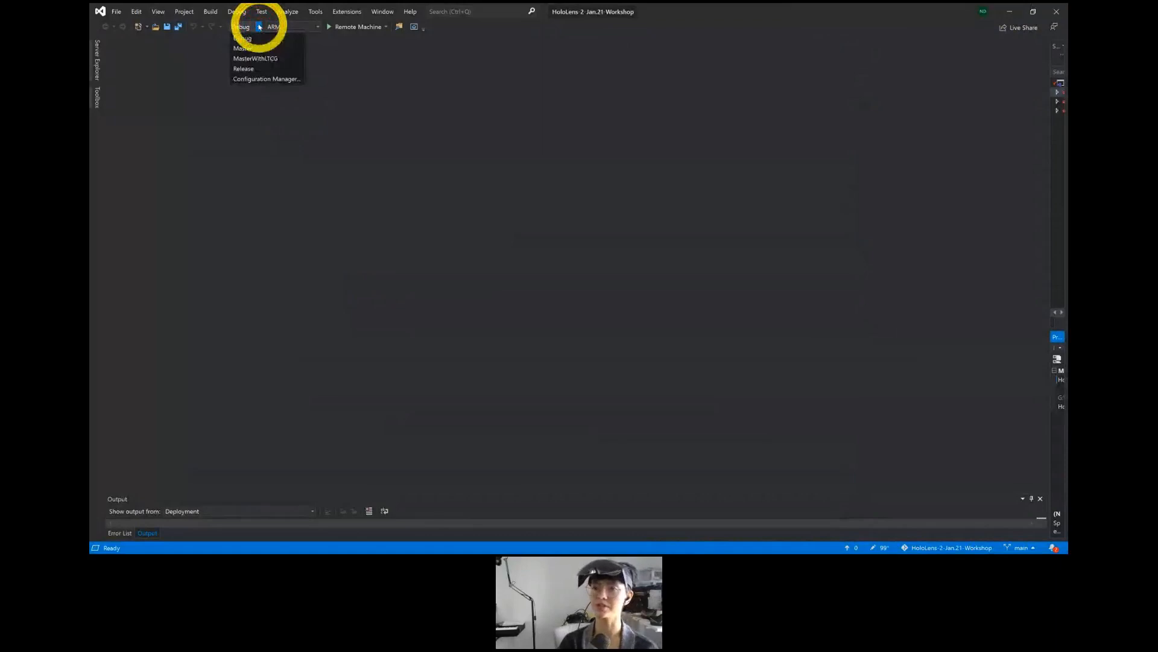
pyautogui.click(243, 69)
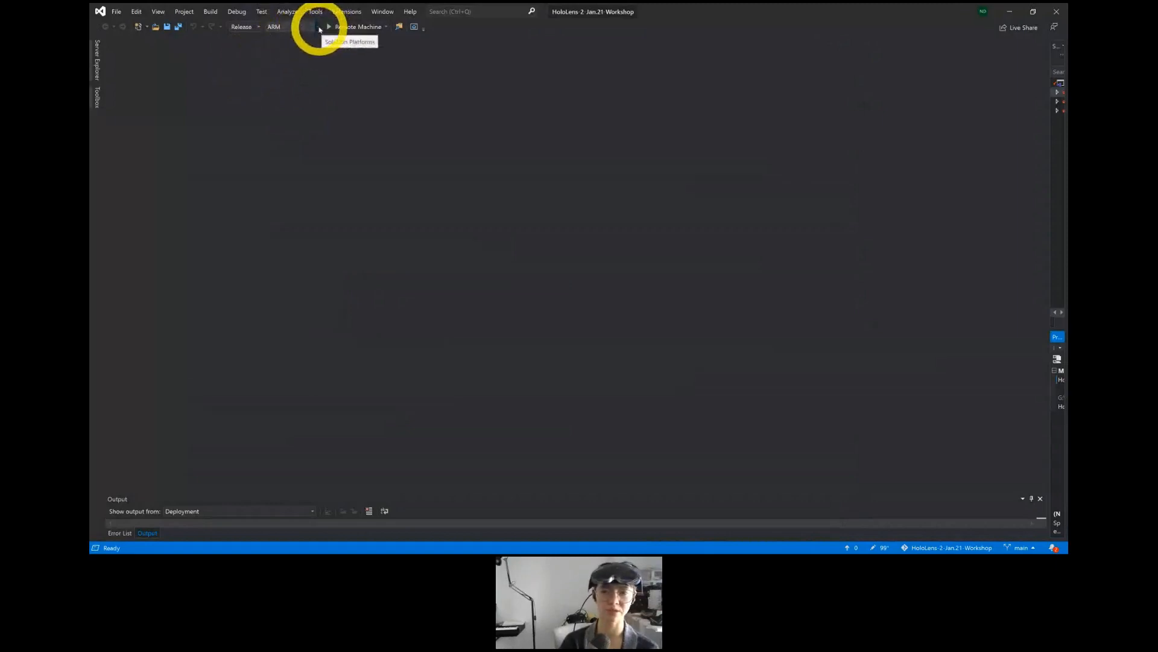
pyautogui.click(319, 29)
pyautogui.click(278, 51)
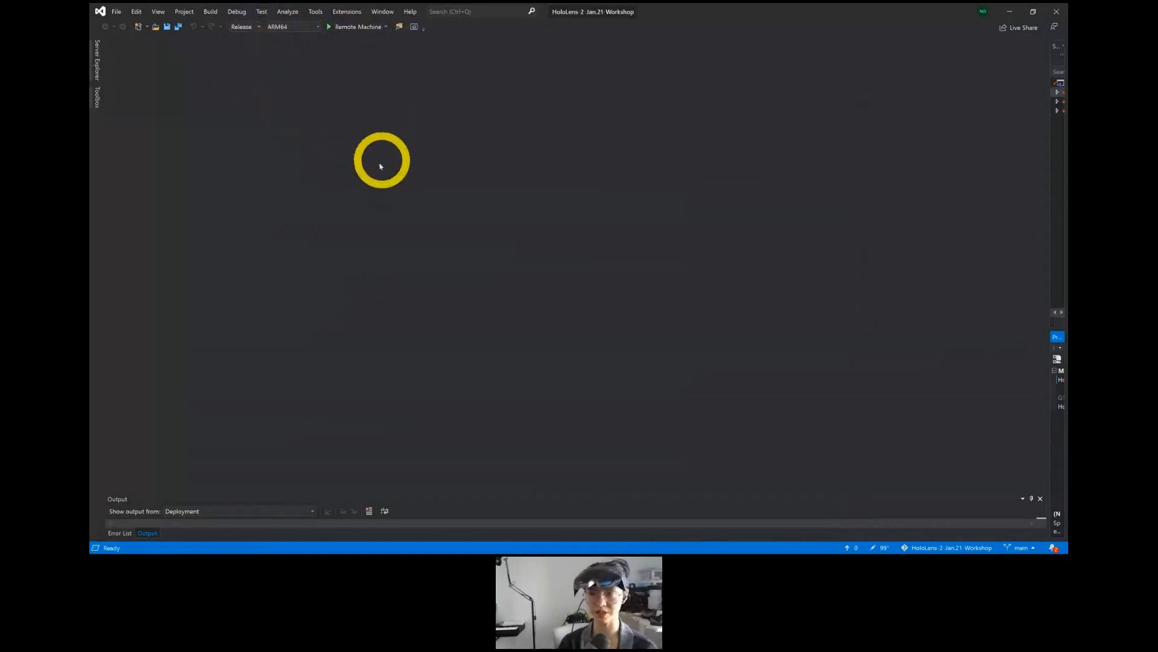
pyautogui.click(386, 27)
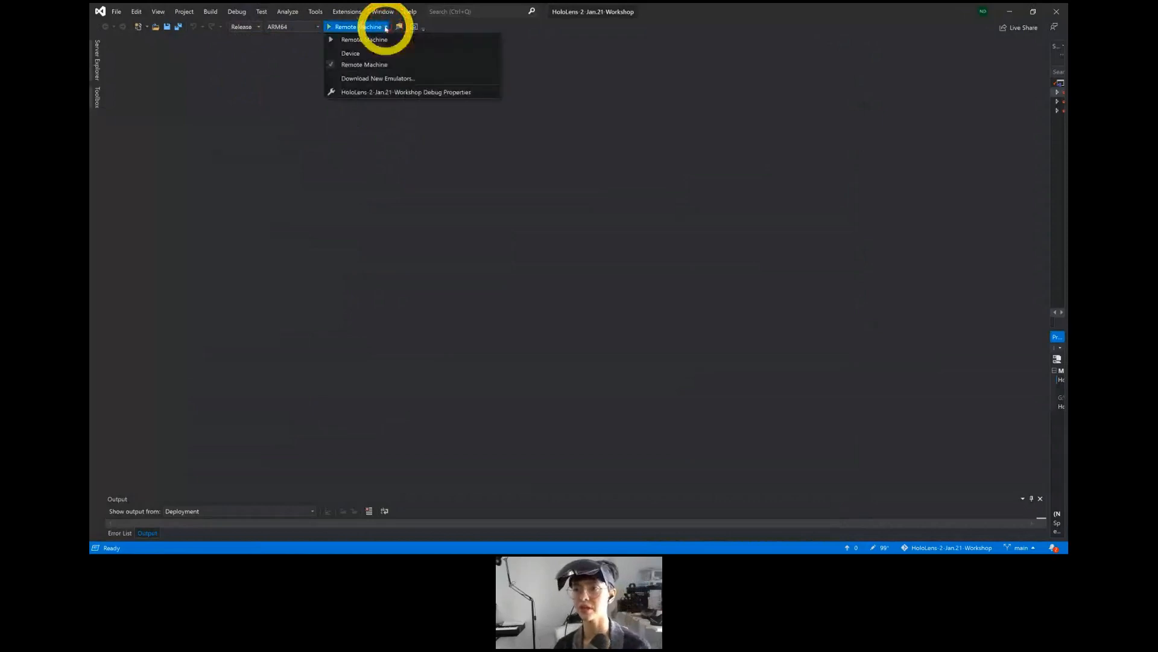
pyautogui.click(362, 53)
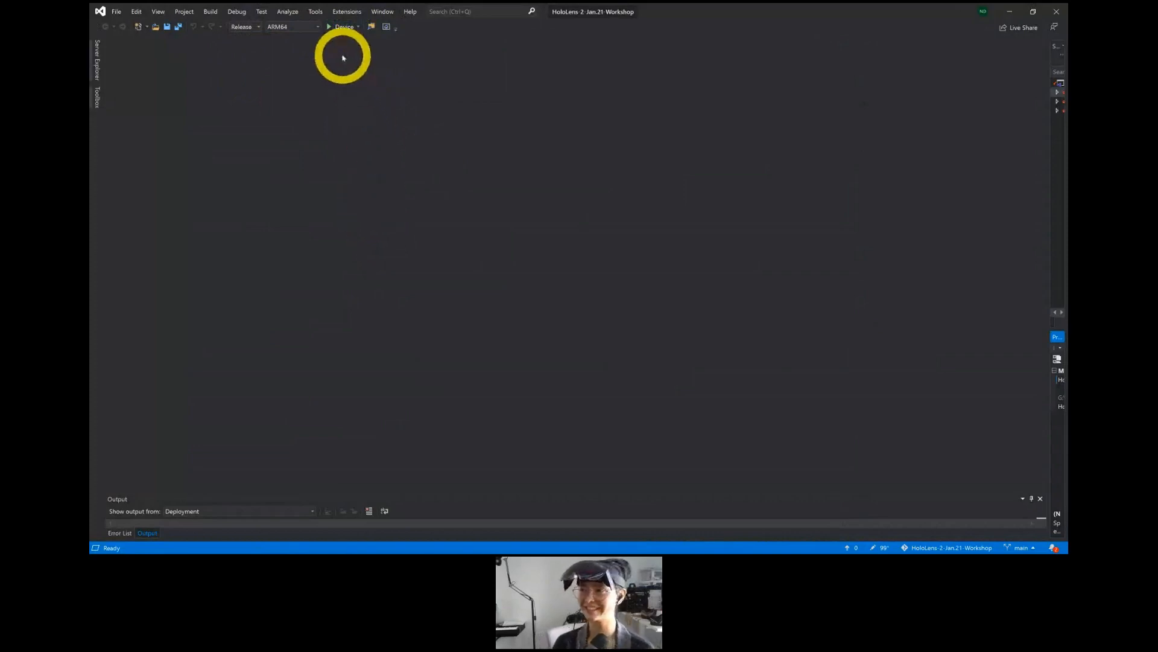
# Build and deploy the solution to the connected device with debugging, and enlarge the build output area to follow its progress.
pyautogui.click(342, 27)
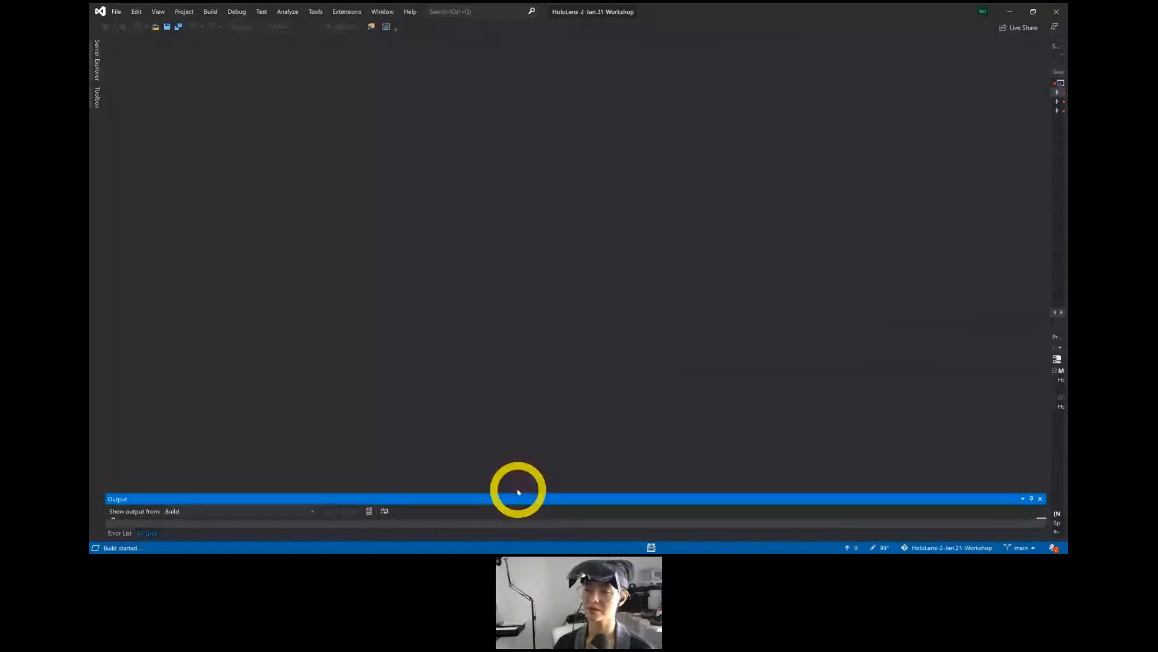
pyautogui.moveTo(517, 490); pyautogui.dragTo(551, 331)
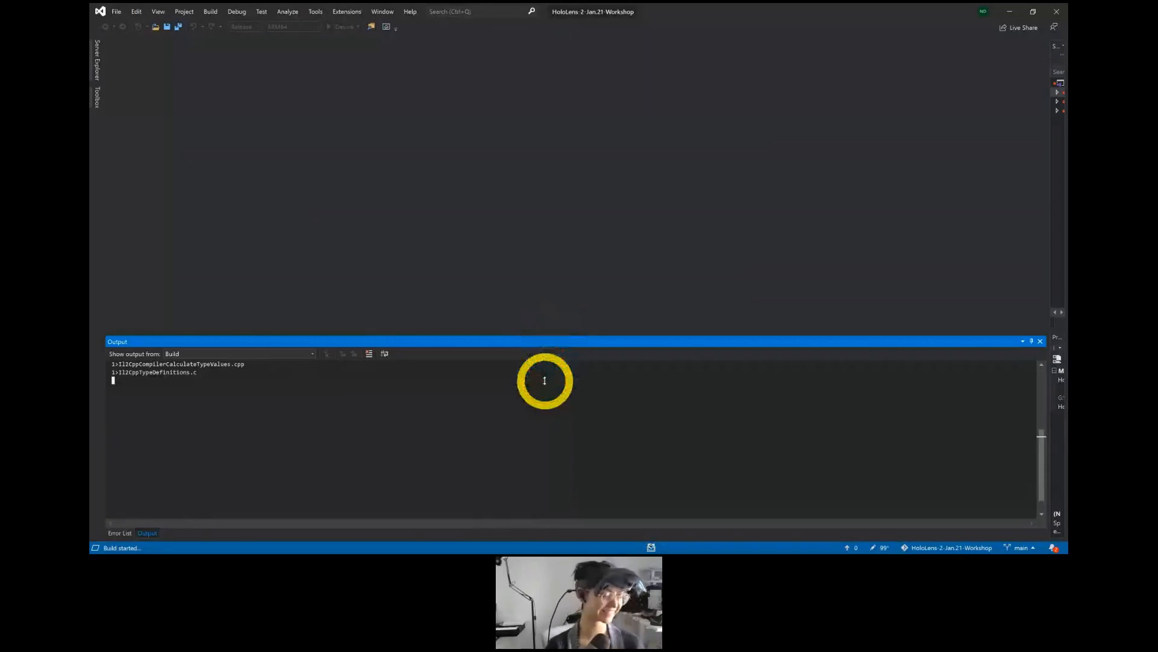
pyautogui.moveTo(545, 380); pyautogui.dragTo(544, 387)
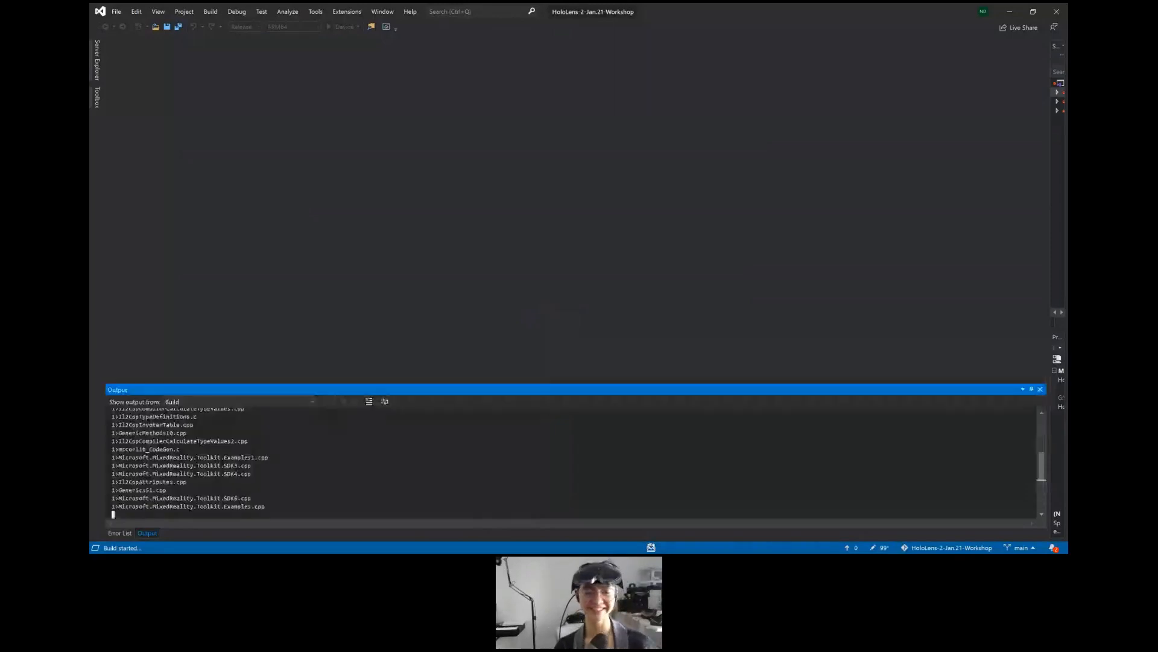
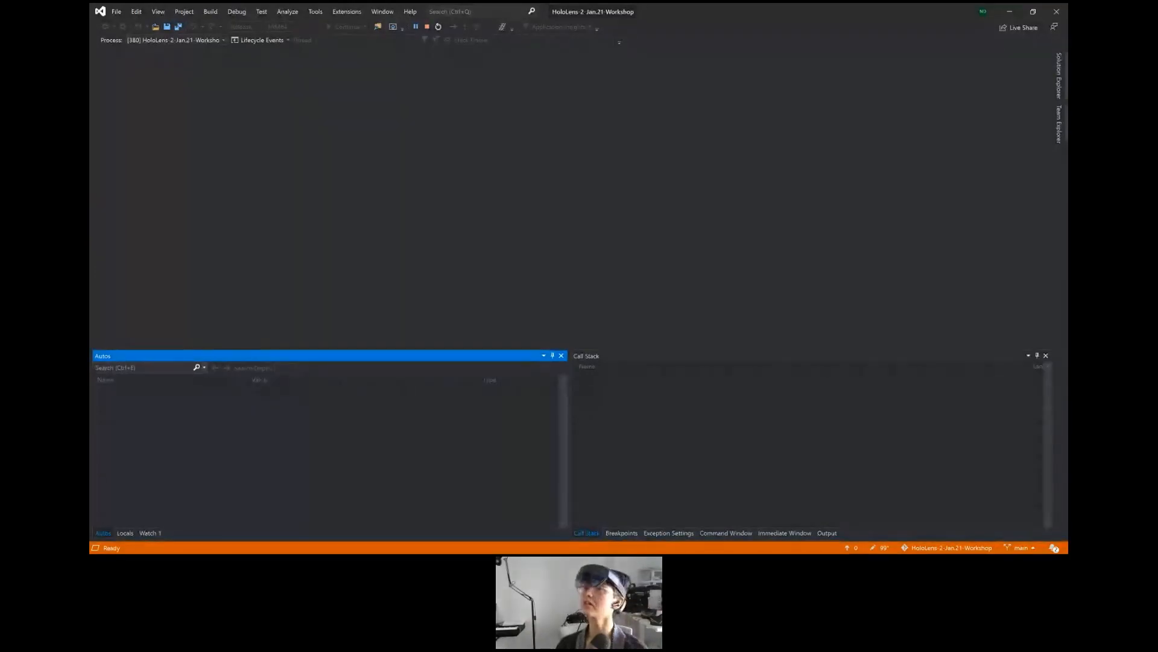
# In the browser's Windows Device Portal, run a Mixed Reality Capture live preview to view the deployed app, and stop the preview.
pyautogui.hotkey('alt', 'Tab')
pyautogui.click(395, 11)
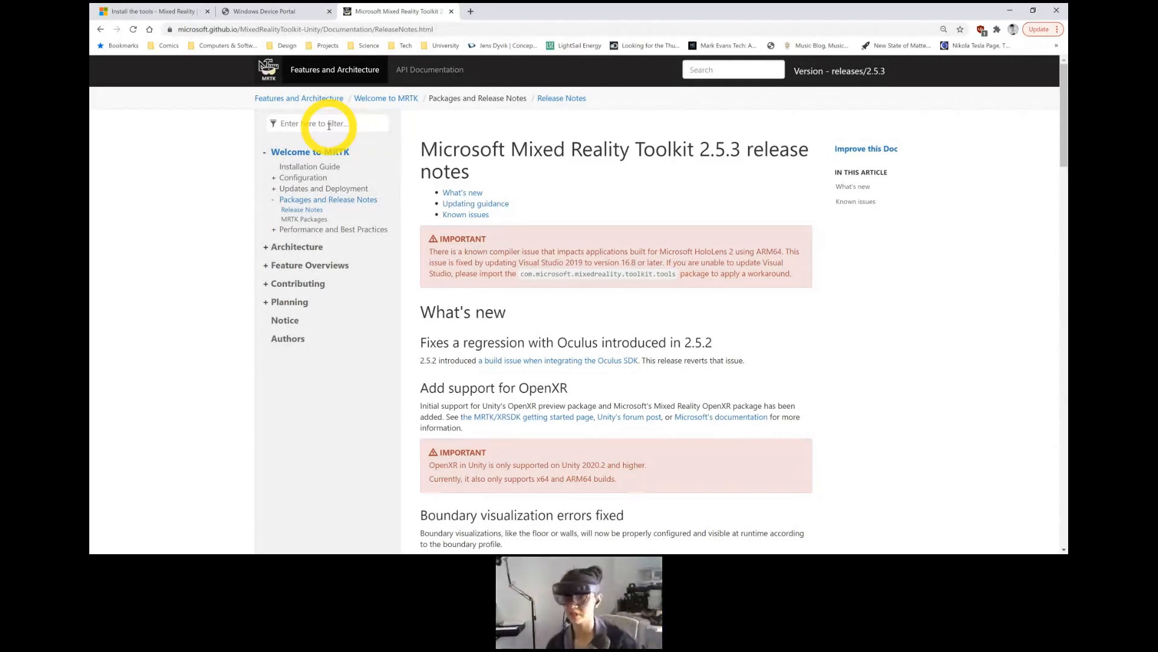
pyautogui.click(240, 9)
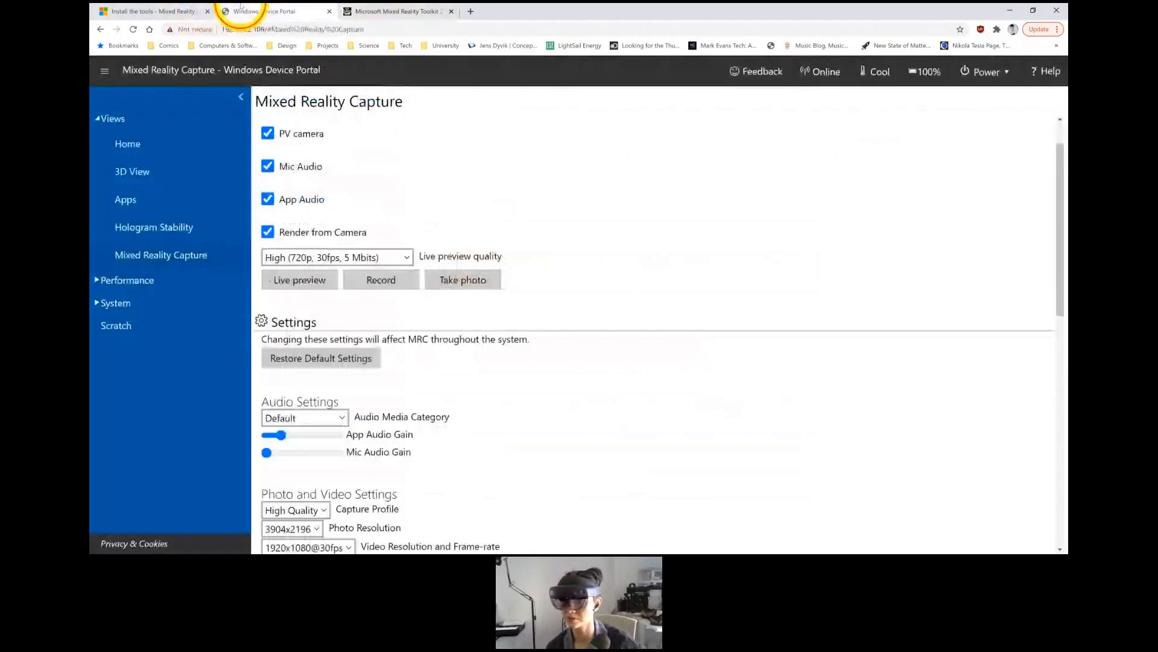
pyautogui.click(297, 279)
pyautogui.scroll(-2, 925, 280)
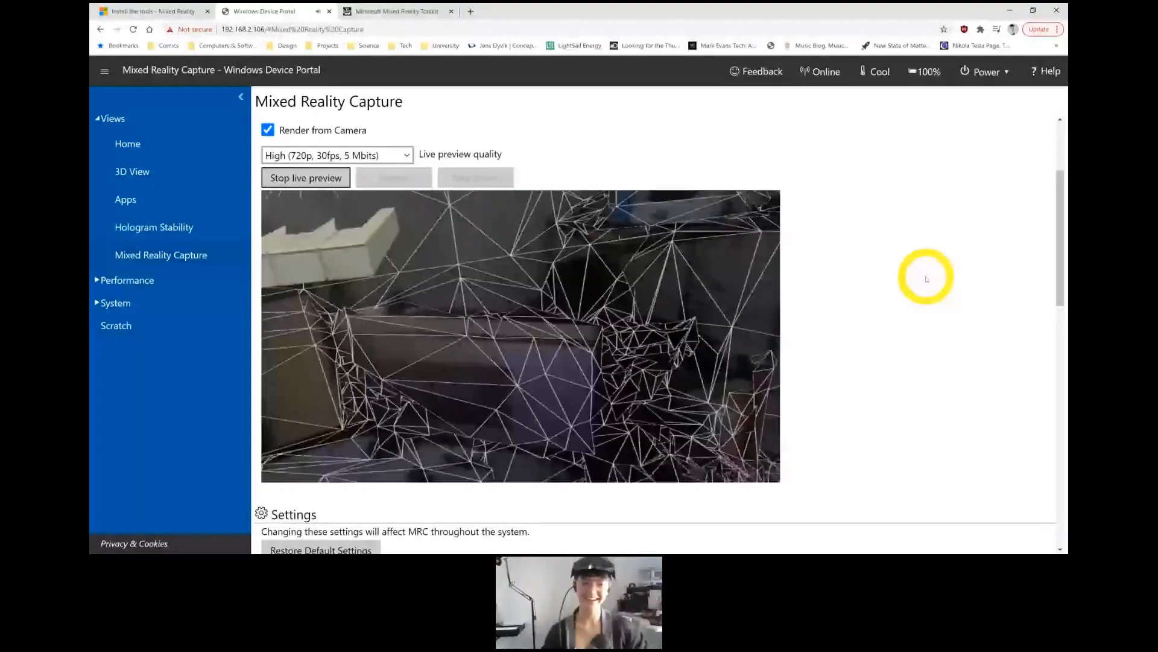
pyautogui.moveTo(555, 284)
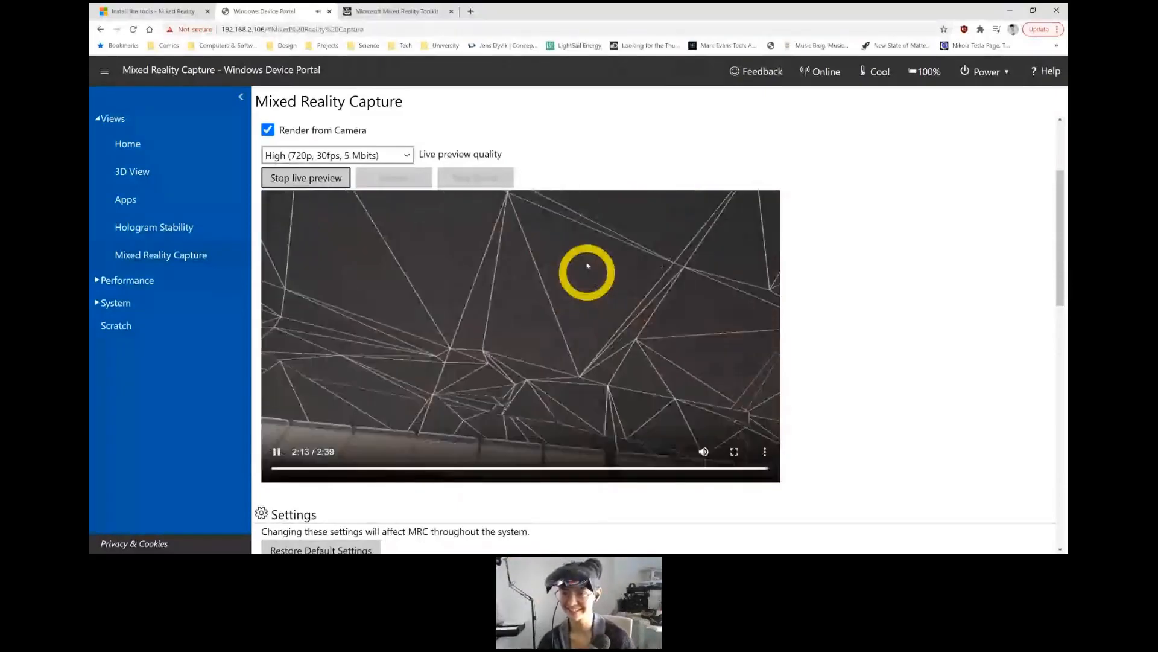
pyautogui.click(312, 177)
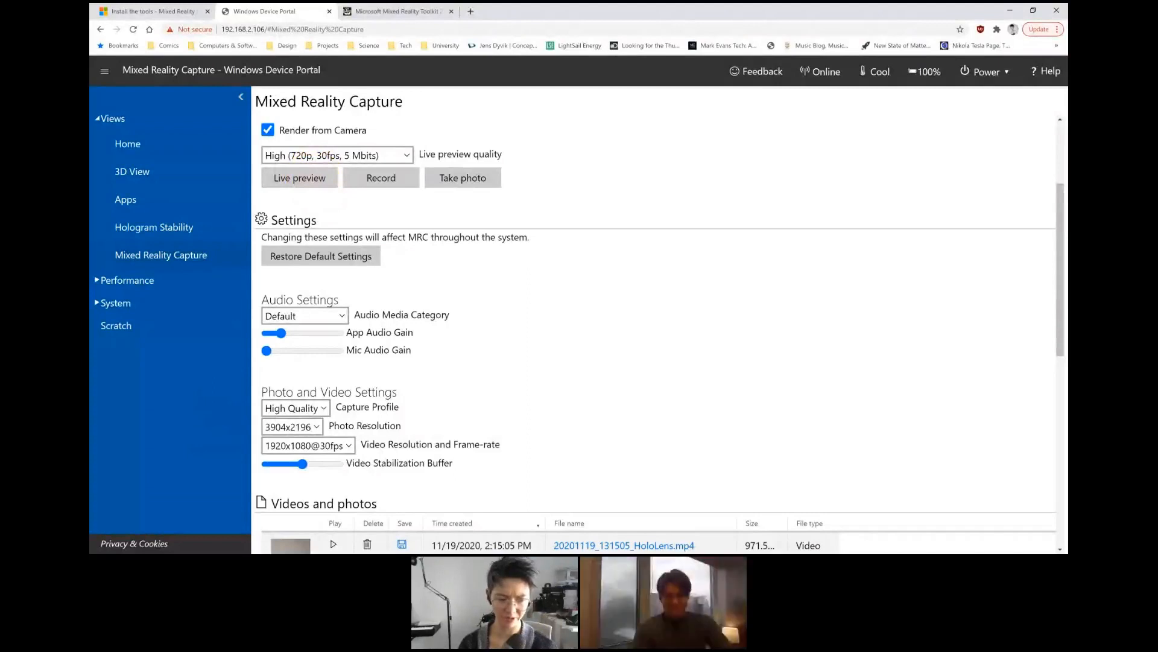
# Switch to Unity and lower the Piano object under Content to a Y position of about 0.084.
pyautogui.hotkey('alt', 'Tab')
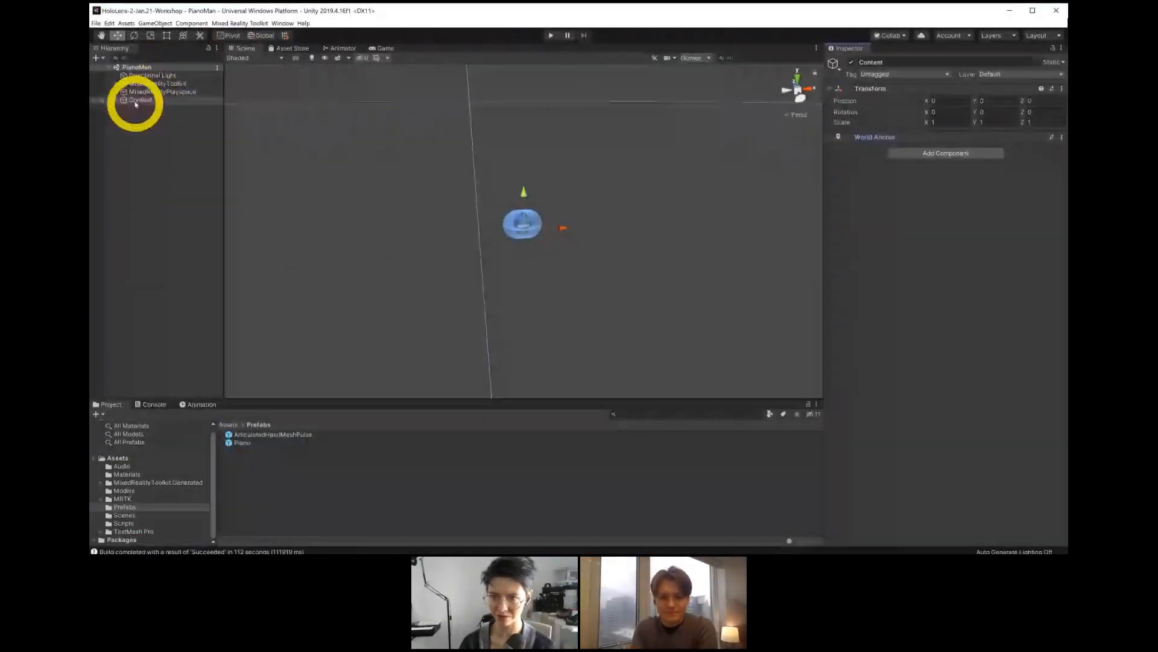
pyautogui.click(116, 100)
pyautogui.click(136, 108)
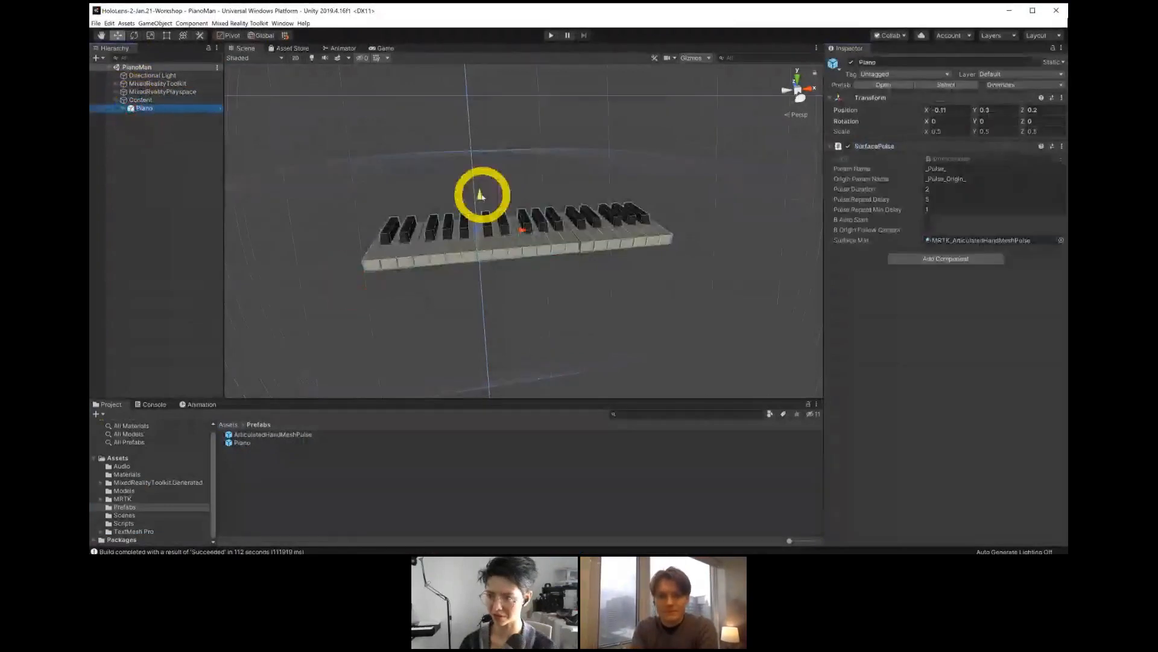
pyautogui.moveTo(481, 194); pyautogui.dragTo(489, 248)
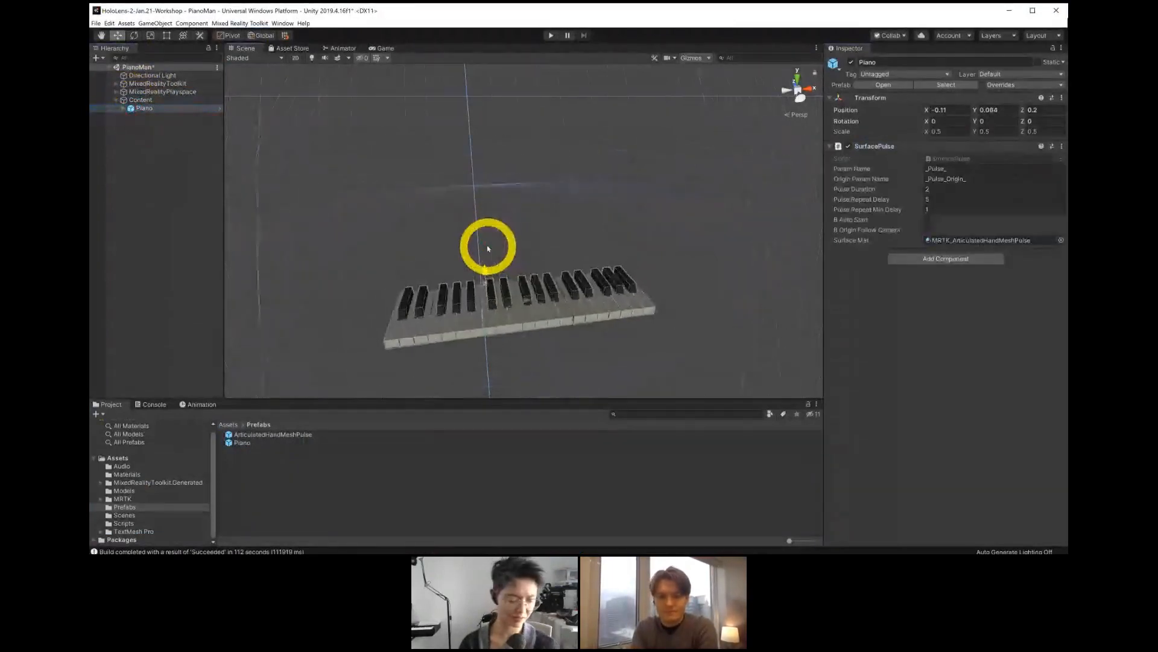